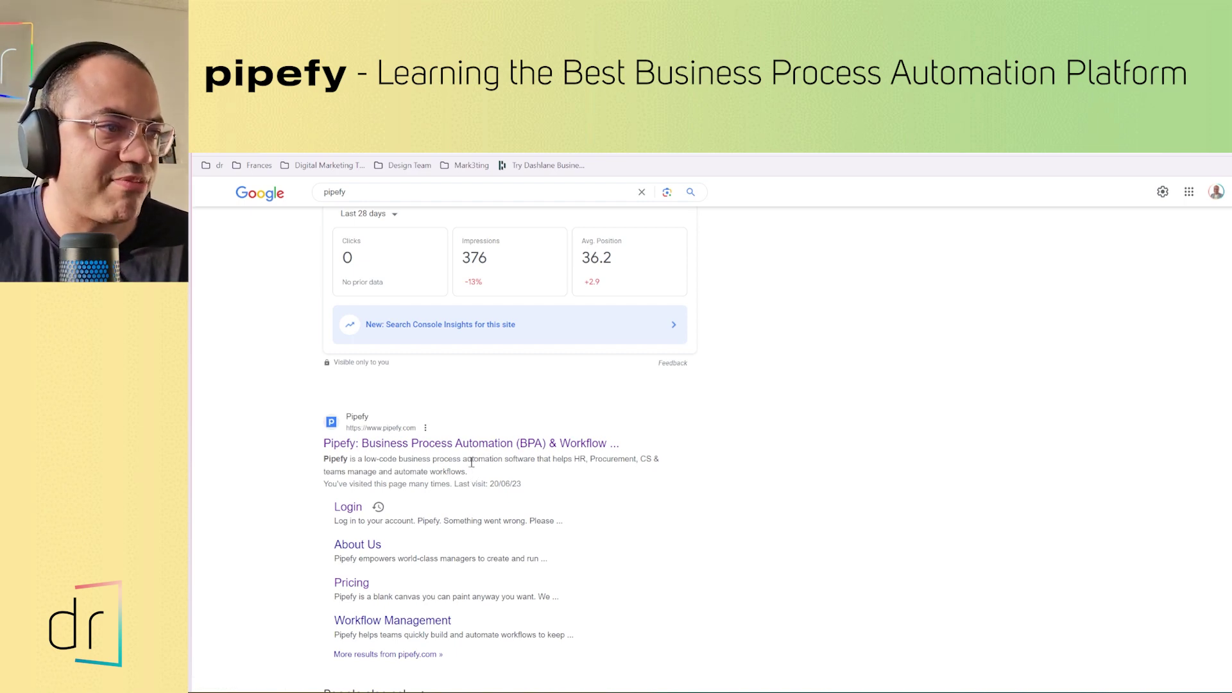
Open the 'Pipefy: Business Process Automation (BPA) & Workflow' result from the Google results
click(468, 451)
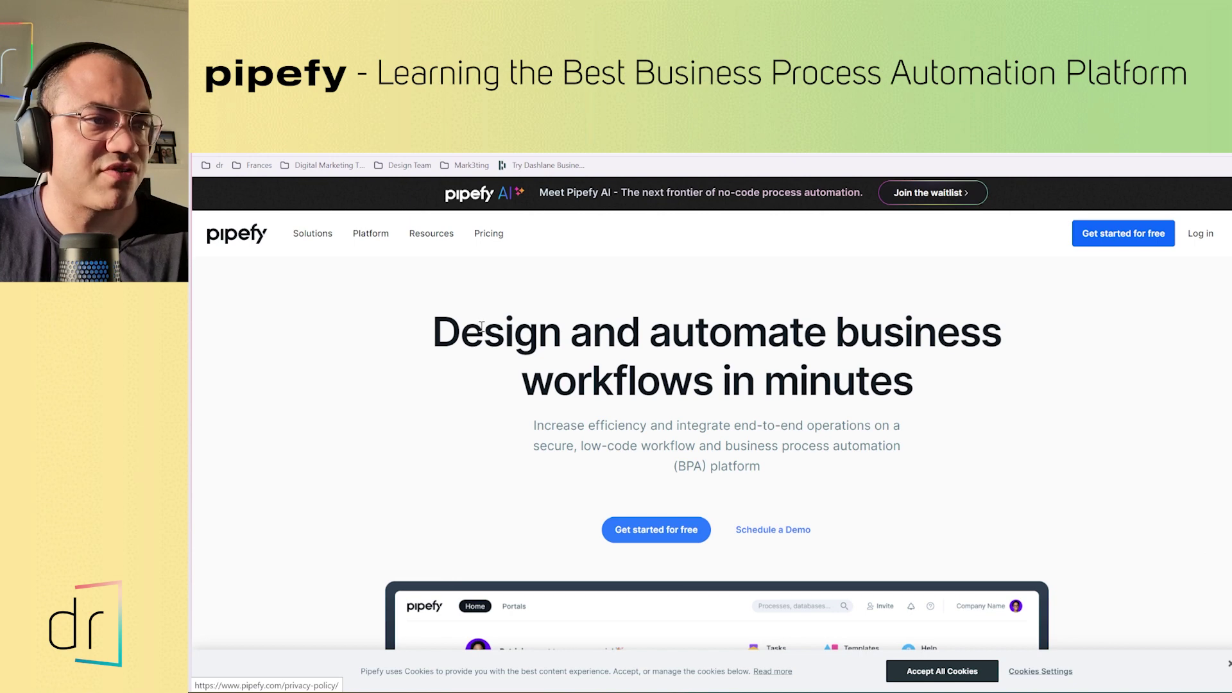
scroll(495, 340, down, 1)
scroll(488, 295, up, 1)
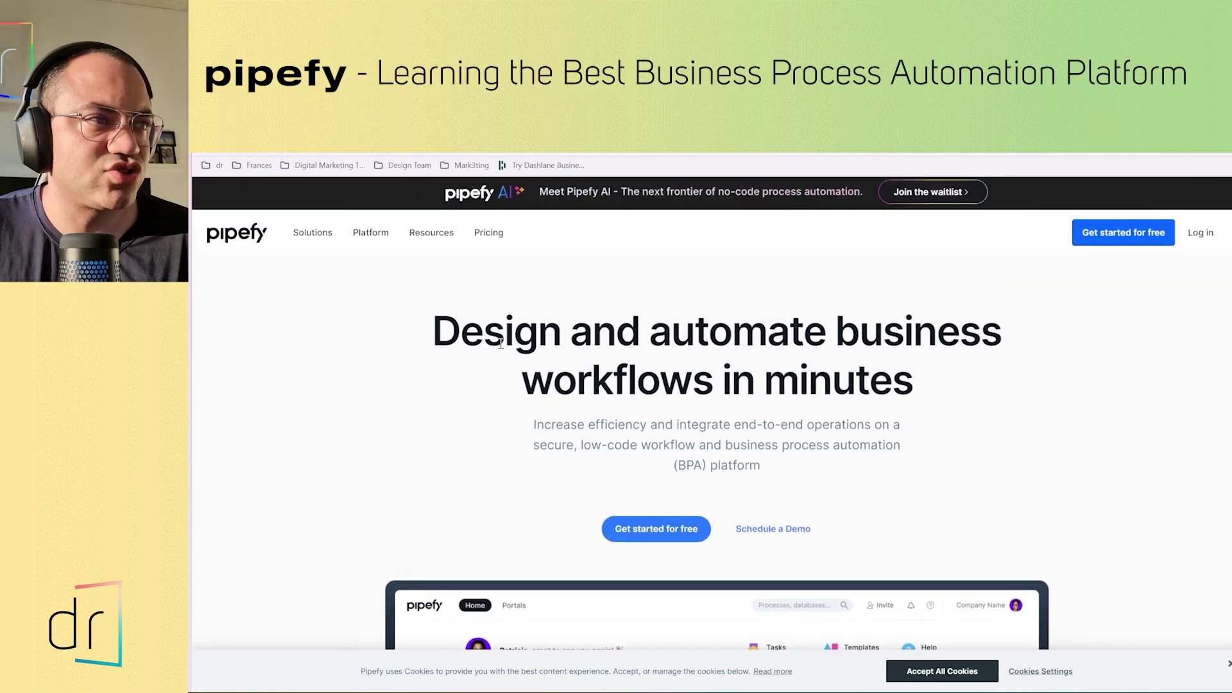
Go to Pipefy's Pricing page
click(483, 242)
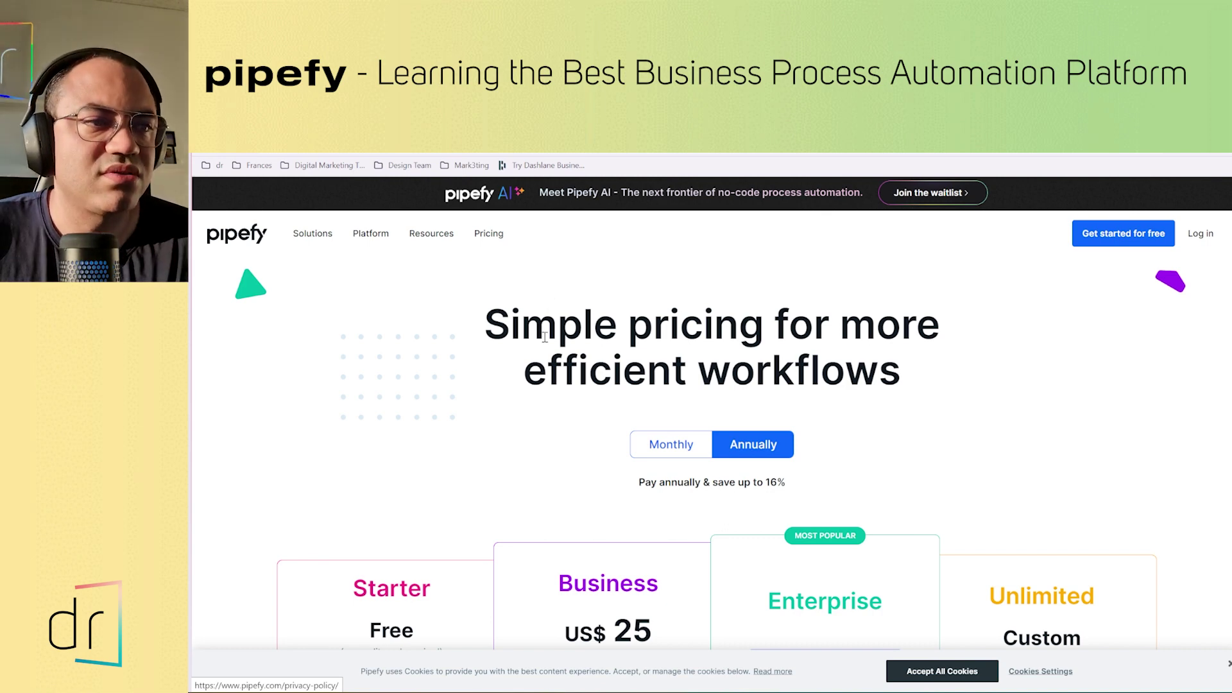
scroll(545, 340, down, 2)
scroll(545, 344, down, 1)
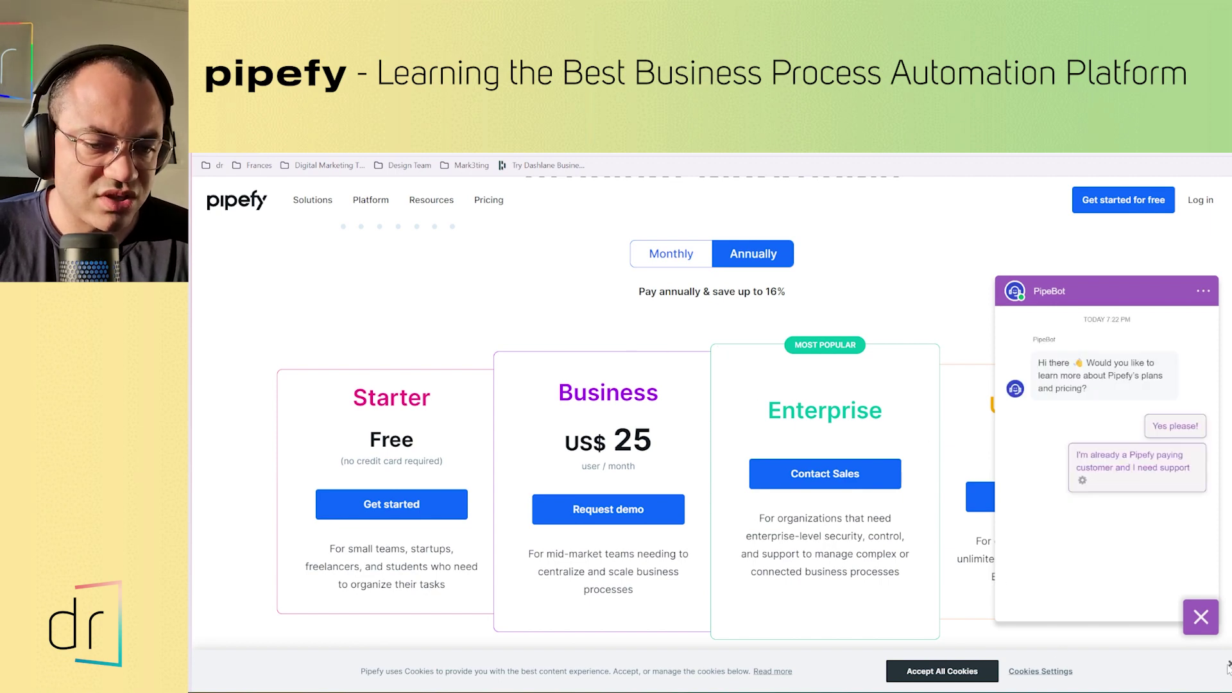
Close the PipeBot chat and scroll down to the Starter, Business, Enterprise and Unlimited plan cards
click(1194, 631)
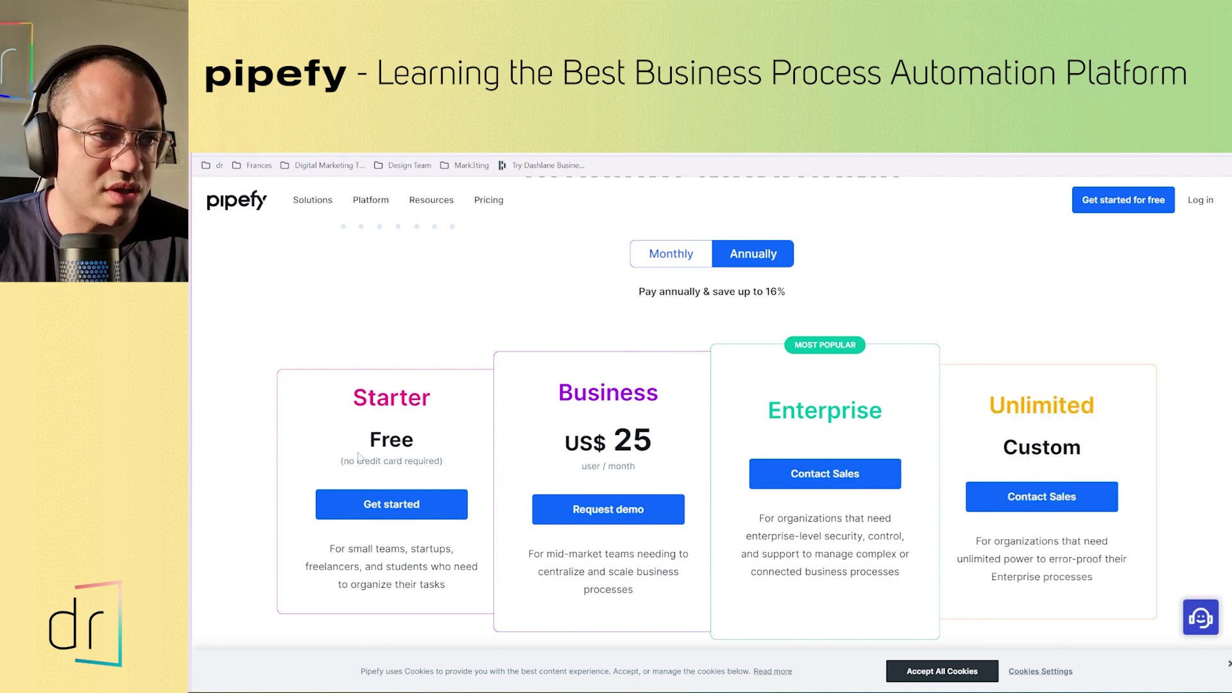
scroll(578, 395, down, 1)
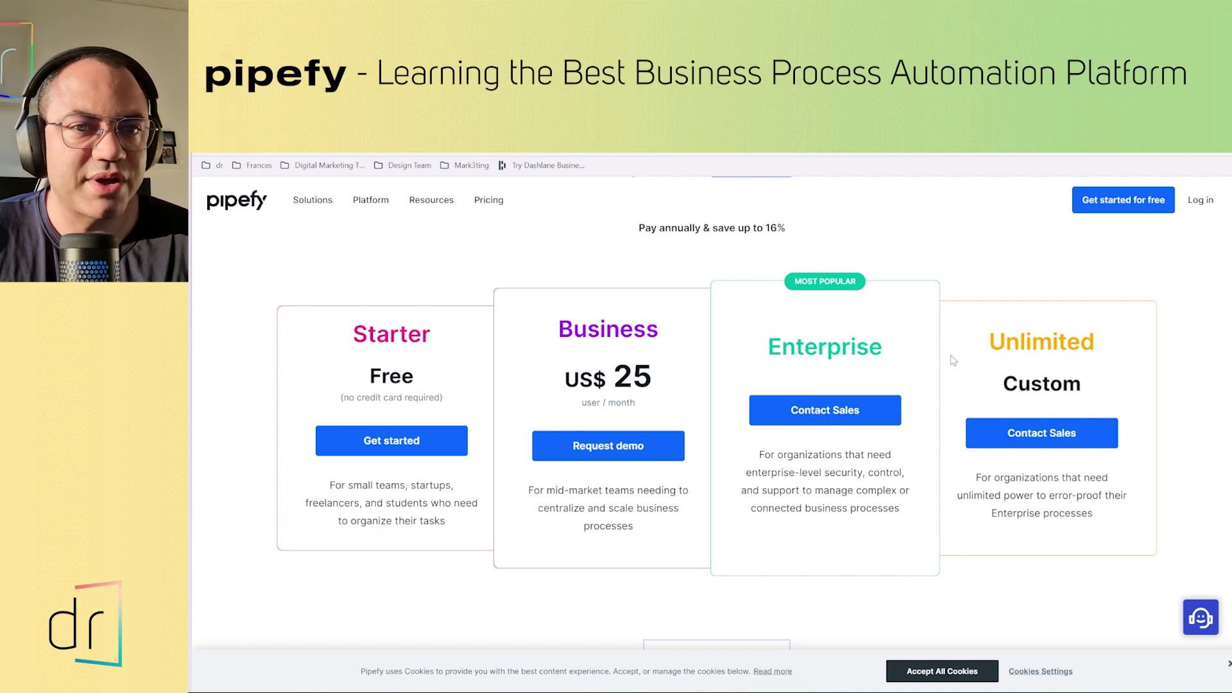
scroll(906, 372, down, 1)
scroll(792, 481, down, 2)
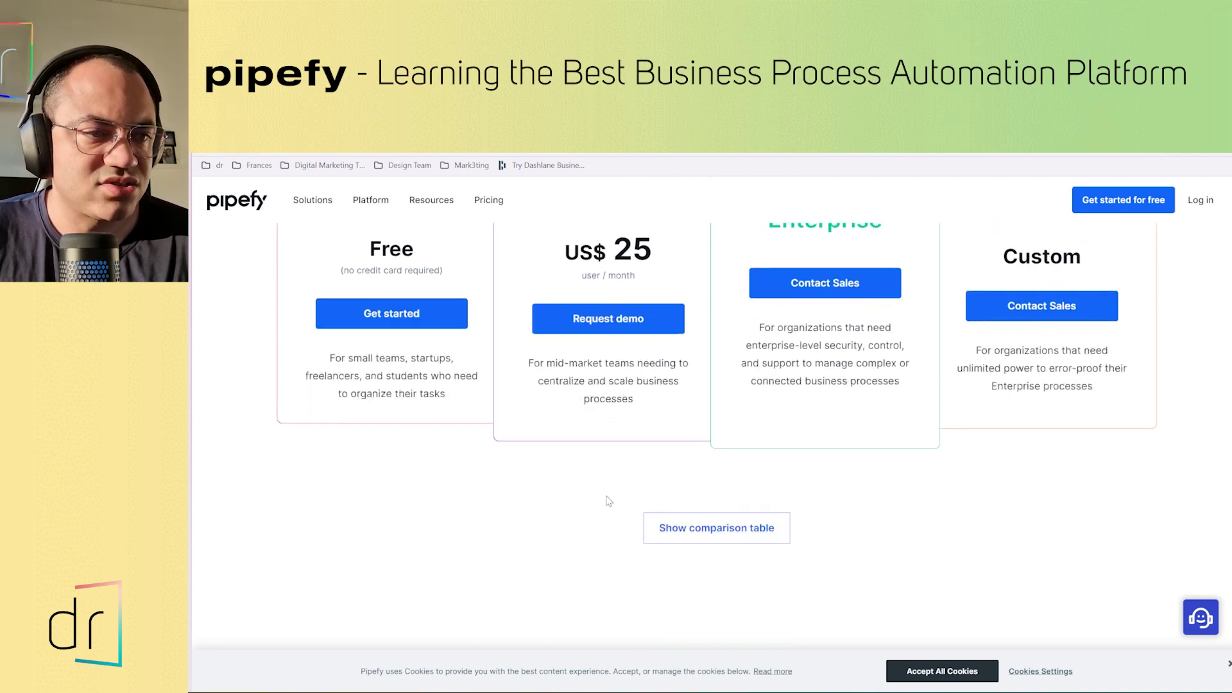
Expand the comparison table and review plan features, such as Starter's 5 workflows, 10 users, 50 cards/month
click(712, 536)
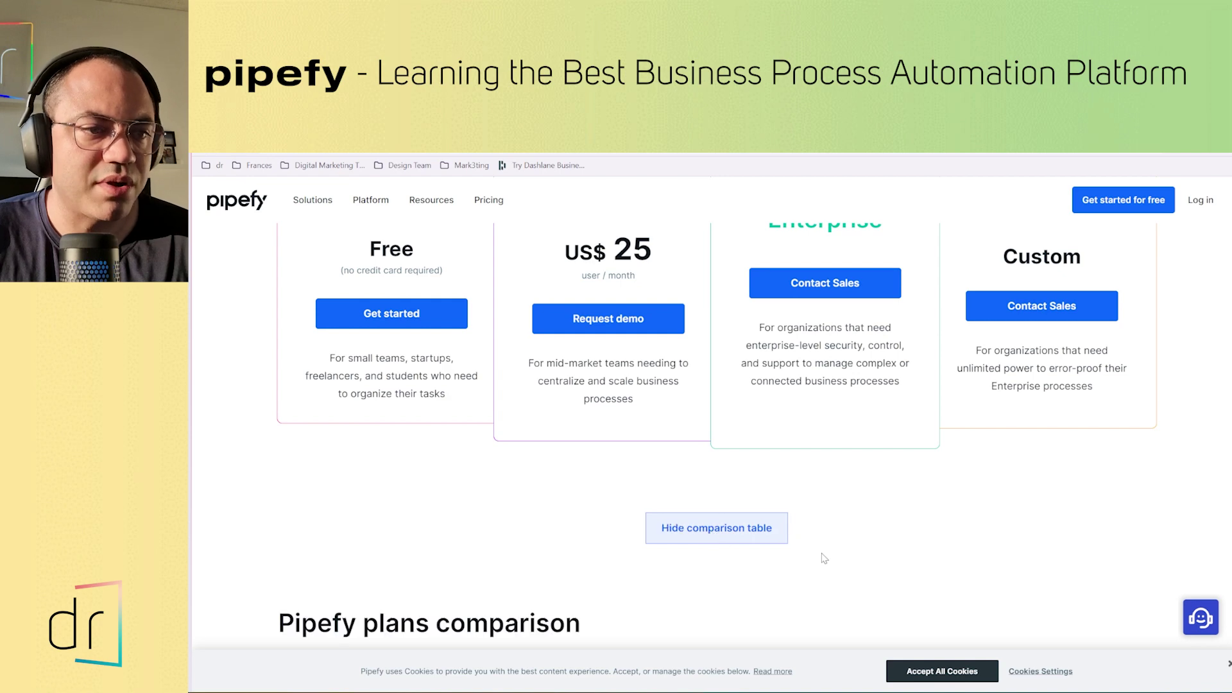
scroll(853, 518, down, 5)
scroll(801, 504, down, 1)
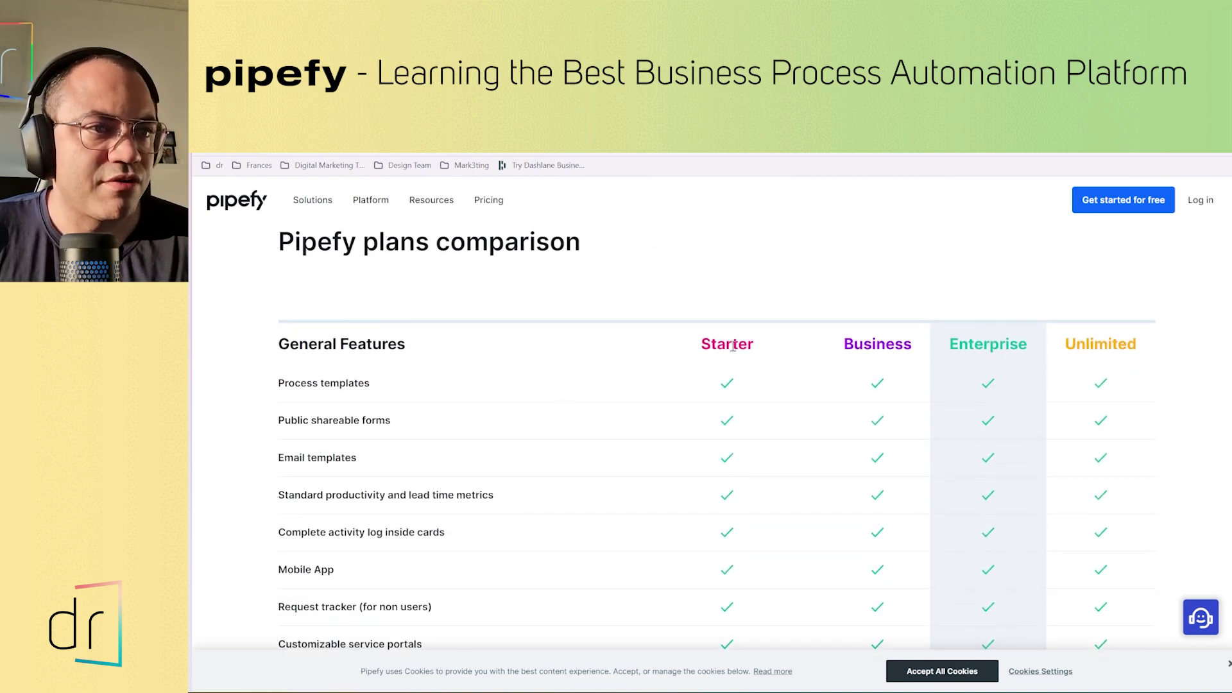
scroll(726, 382, up, 5)
scroll(606, 386, up, 5)
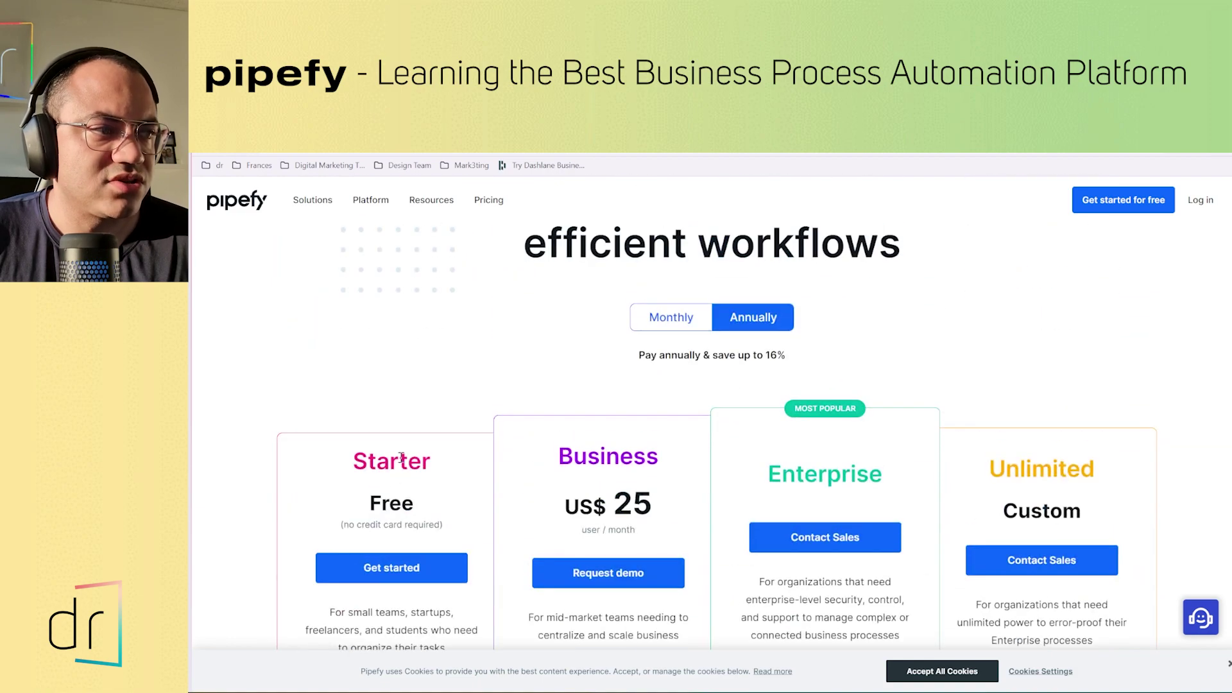
scroll(391, 372, down, 2)
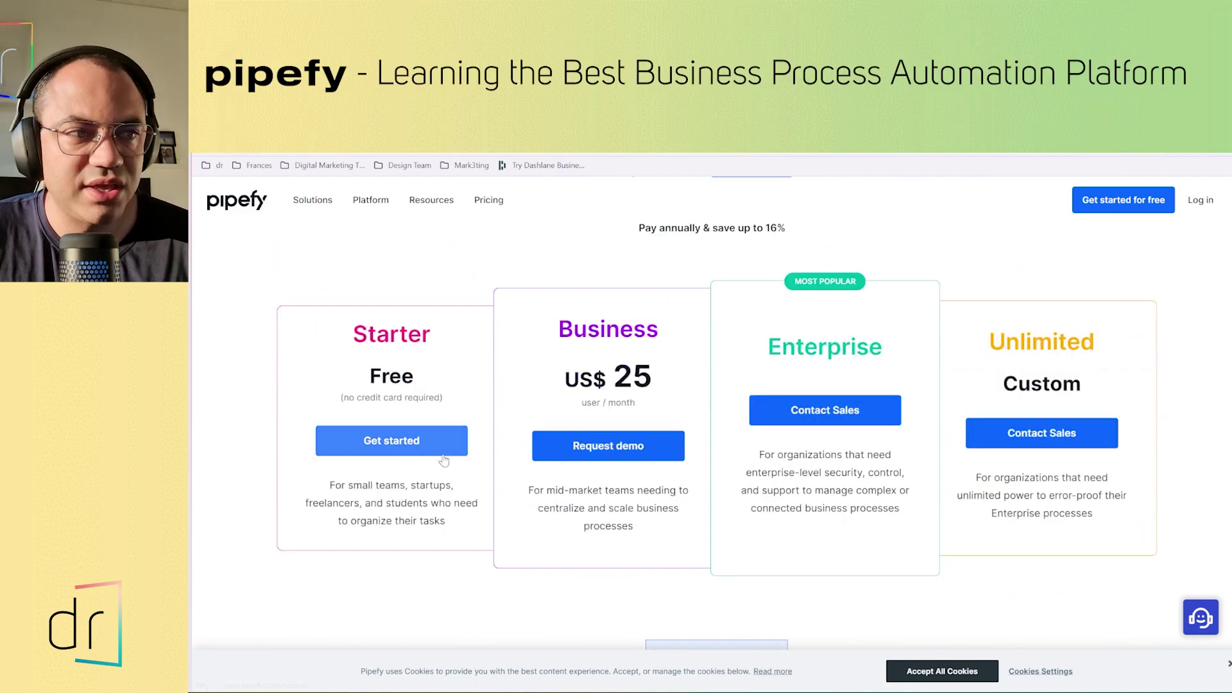
scroll(478, 463, down, 4)
scroll(488, 462, down, 3)
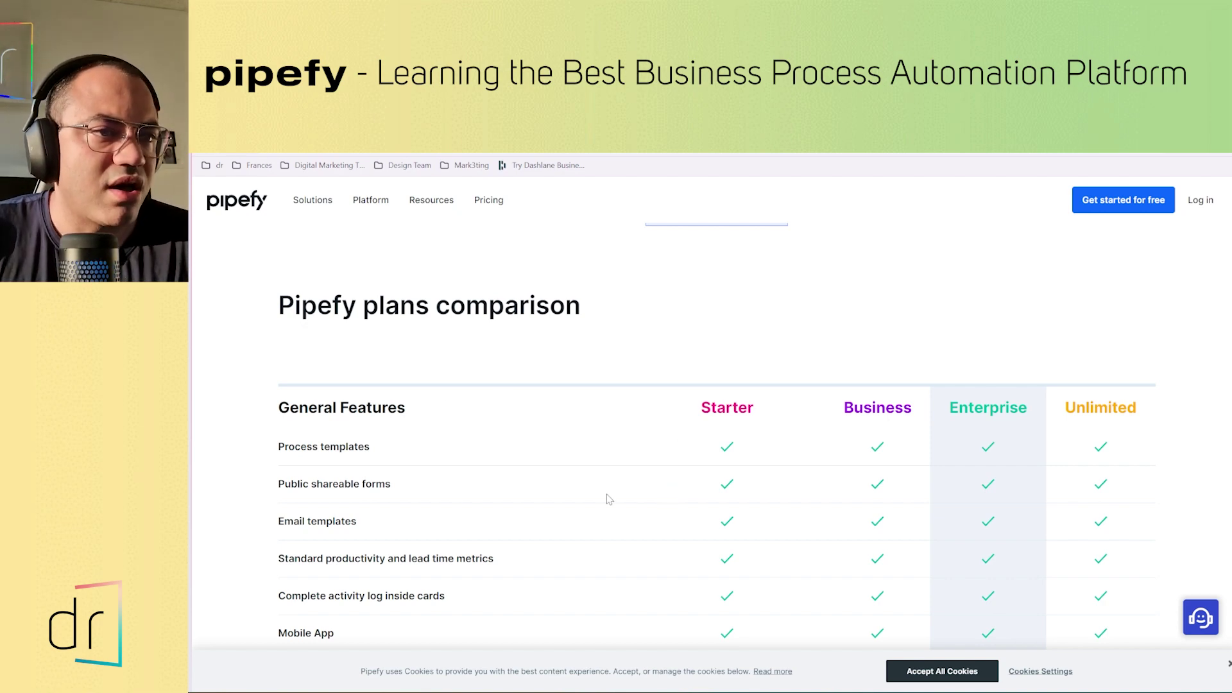
scroll(605, 440, down, 1)
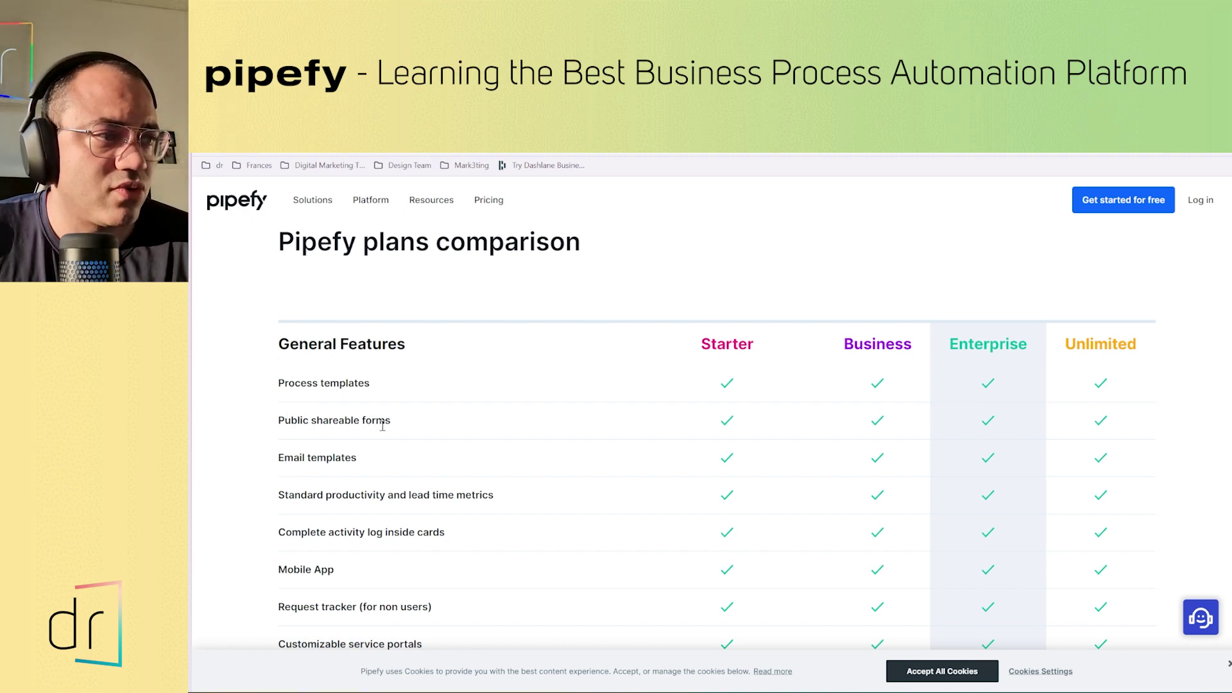
scroll(382, 428, down, 1)
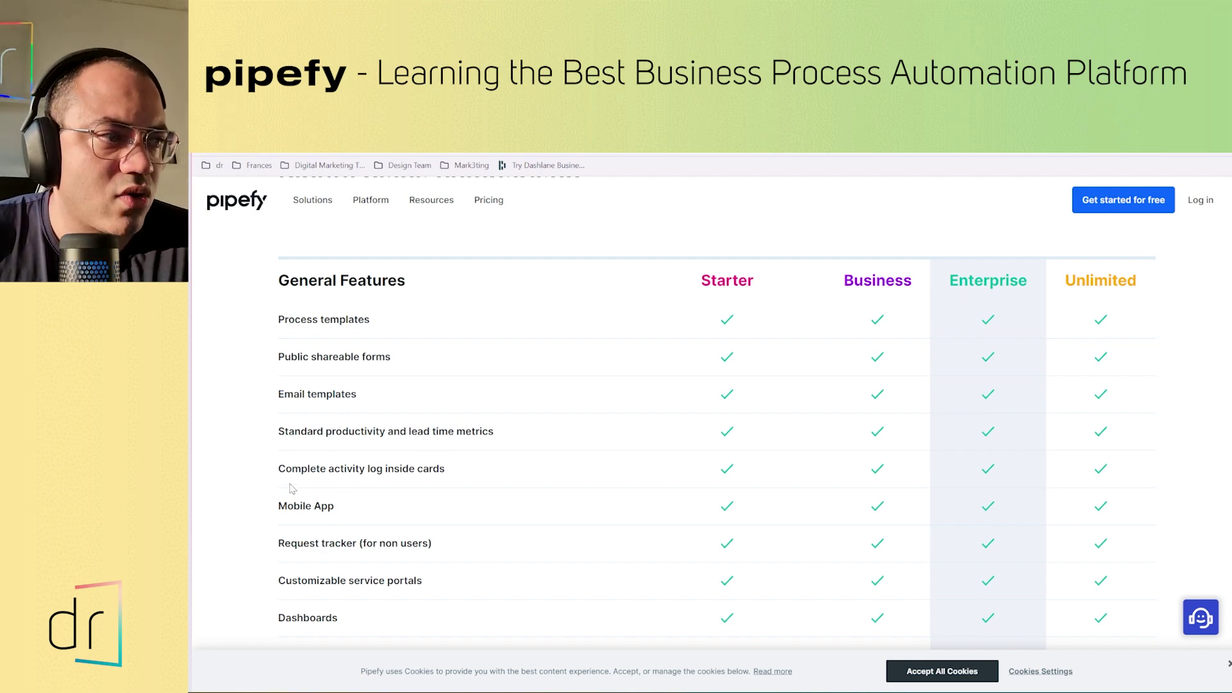
scroll(385, 449, down, 3)
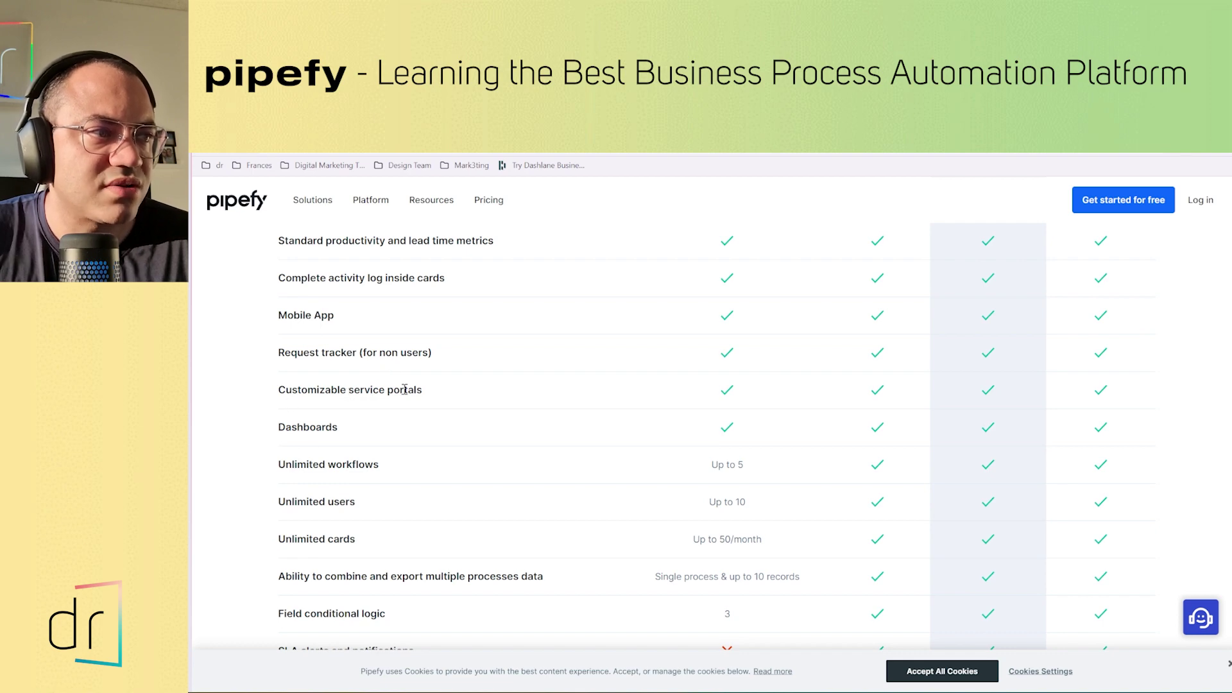
scroll(526, 416, up, 2)
scroll(526, 424, down, 1)
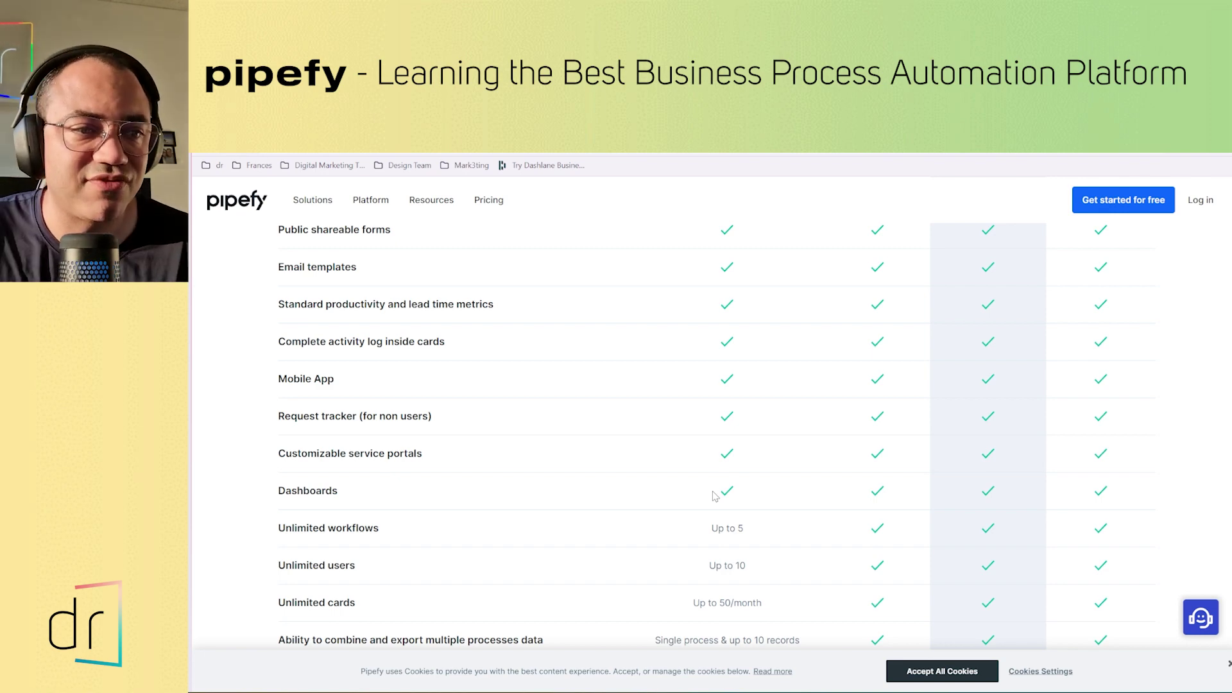
scroll(737, 524, up, 4)
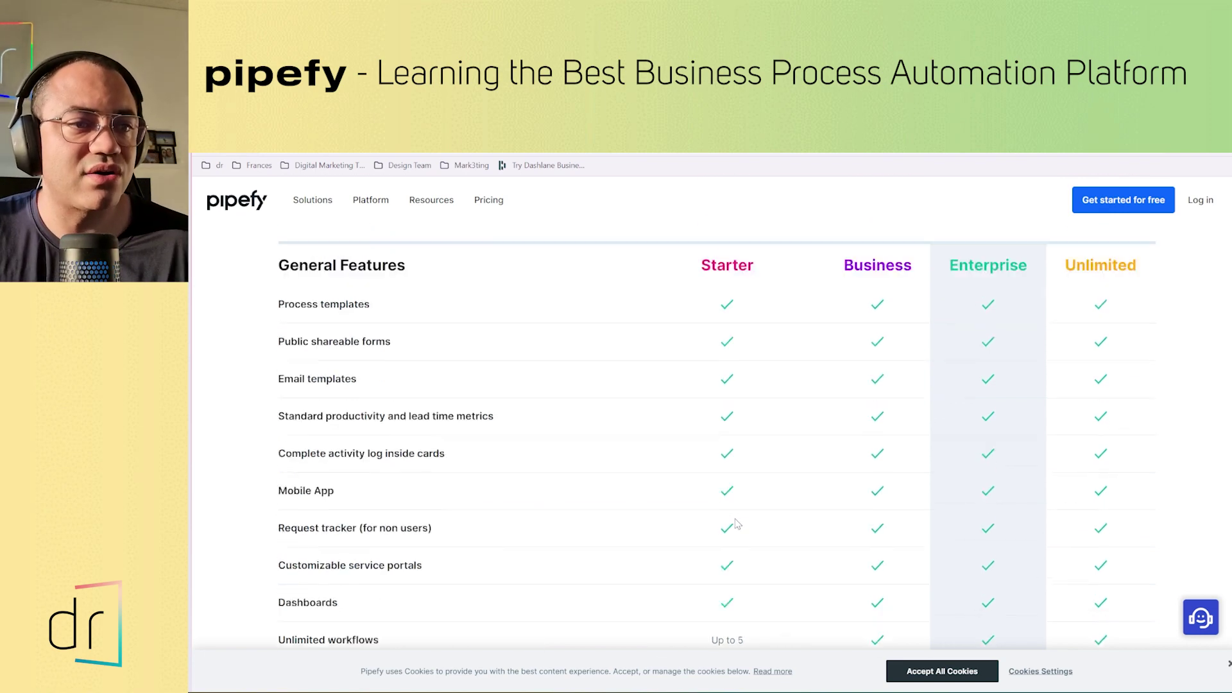
scroll(737, 524, down, 4)
scroll(737, 525, up, 3)
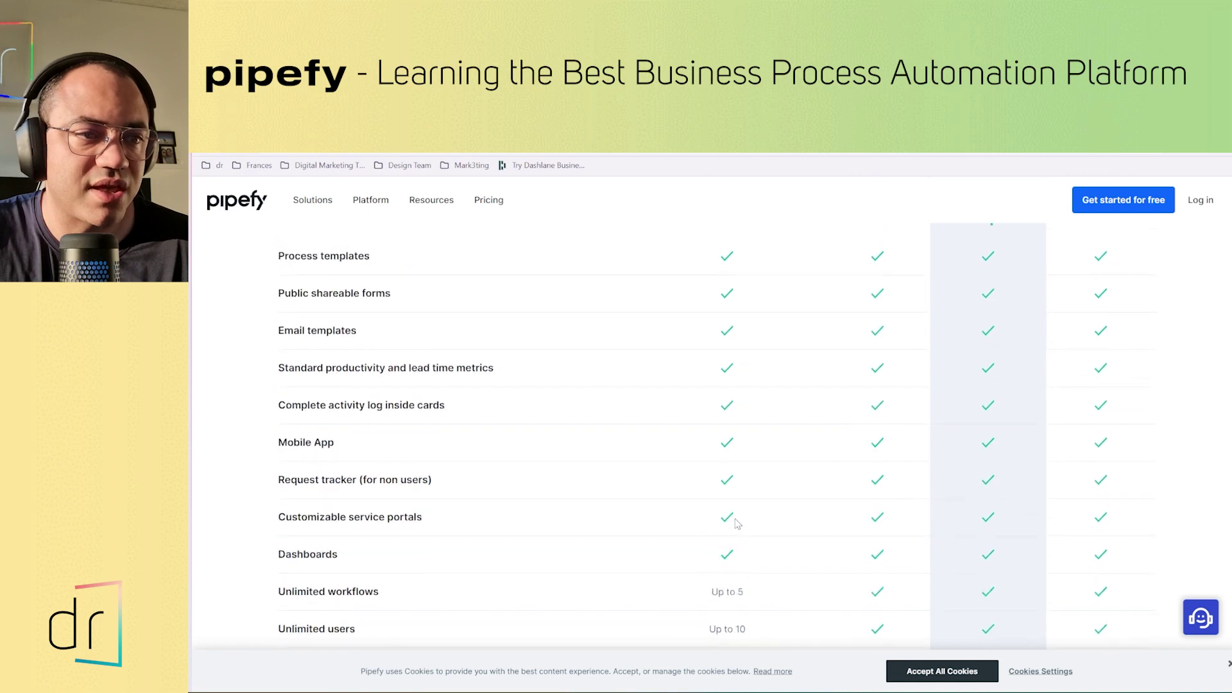
scroll(737, 525, down, 3)
scroll(737, 525, up, 3)
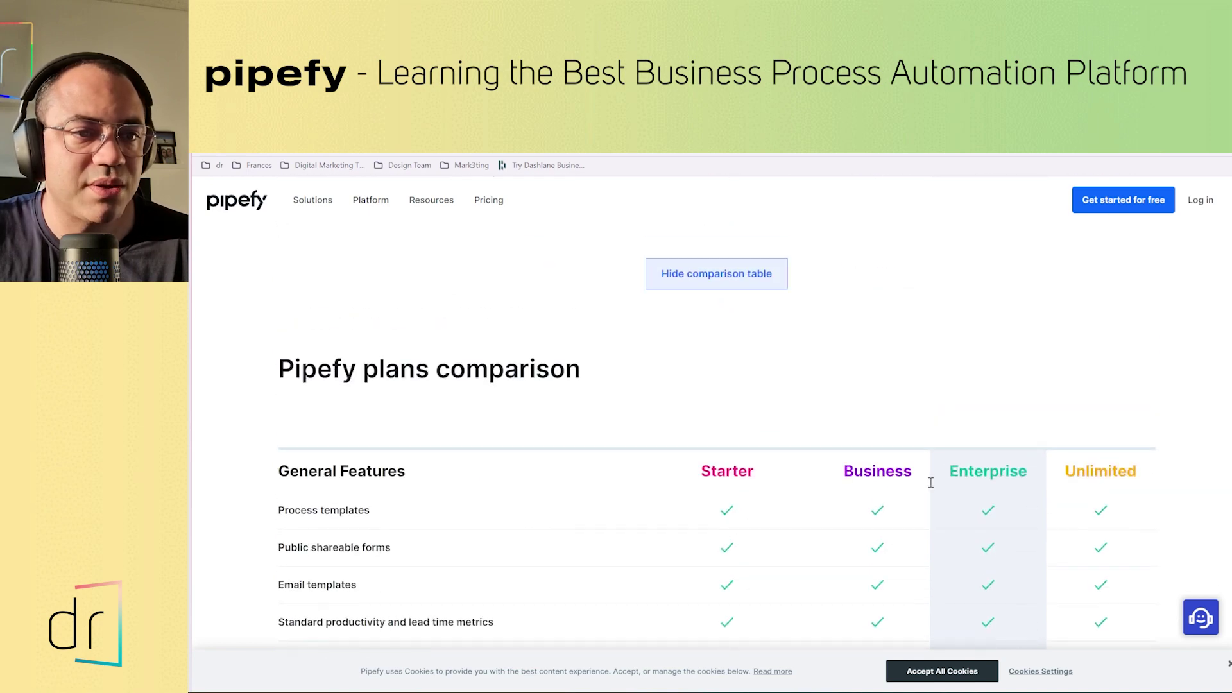
scroll(821, 523, down, 4)
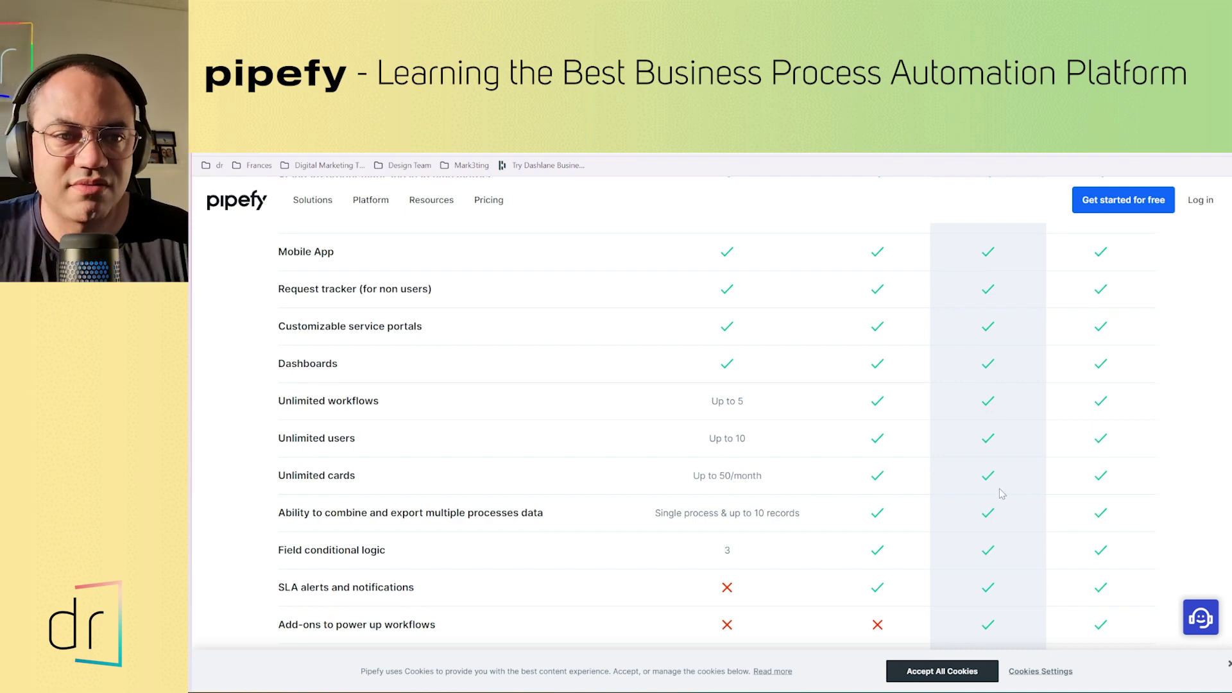
scroll(371, 509, down, 1)
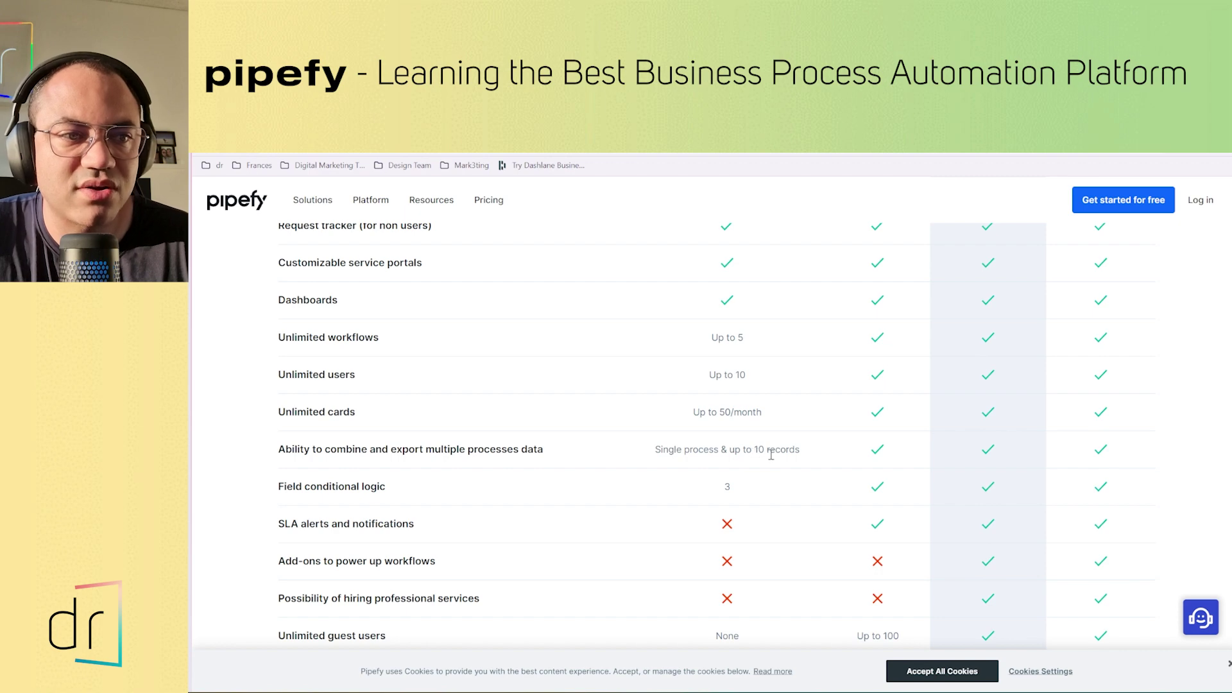
scroll(771, 454, down, 1)
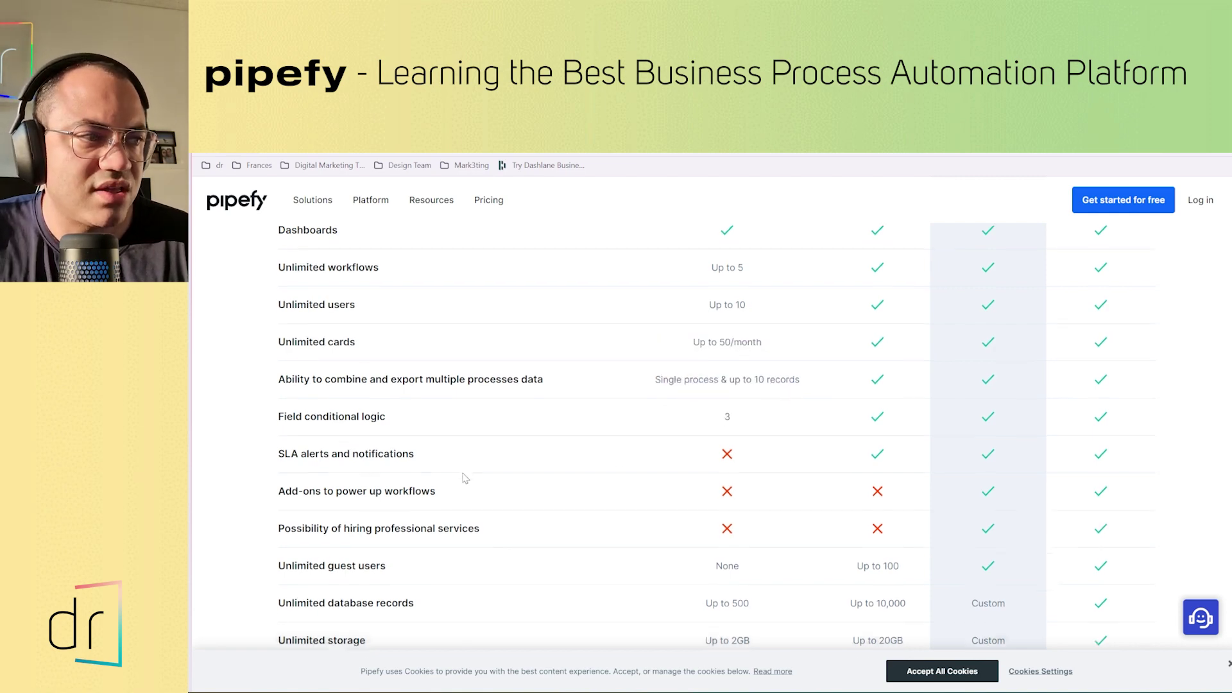
scroll(464, 473, down, 1)
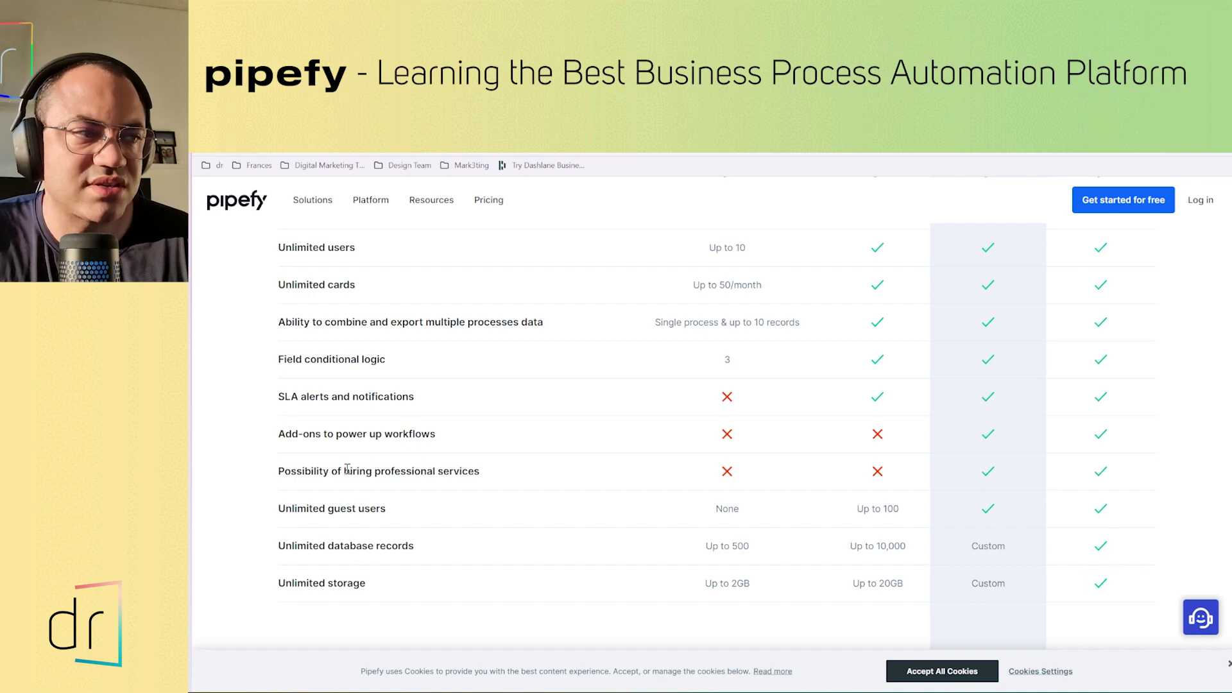
drag(279, 474, 396, 475)
click(401, 477)
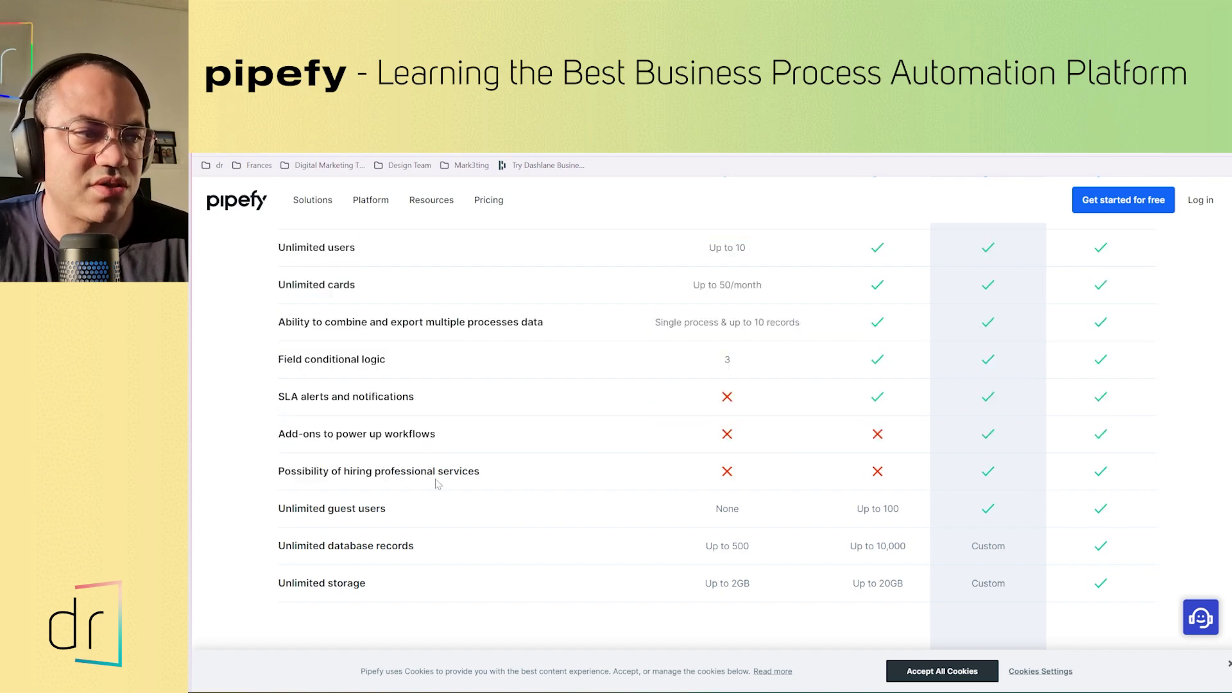
drag(484, 478, 357, 473)
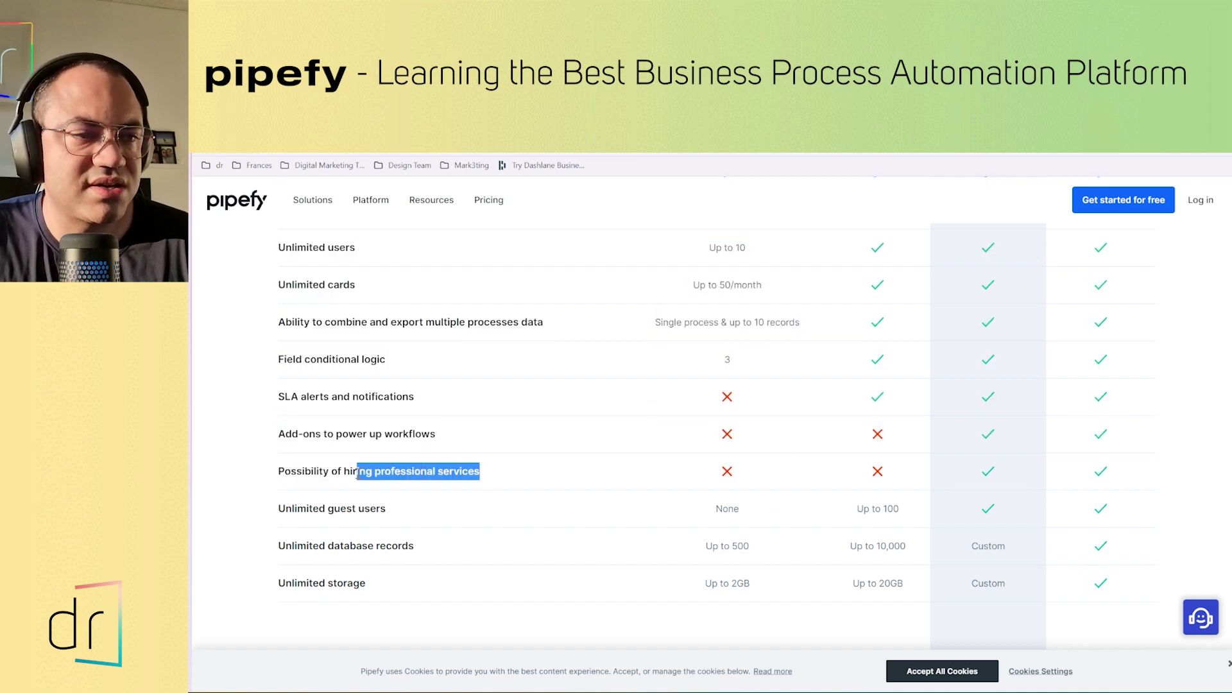
click(352, 472)
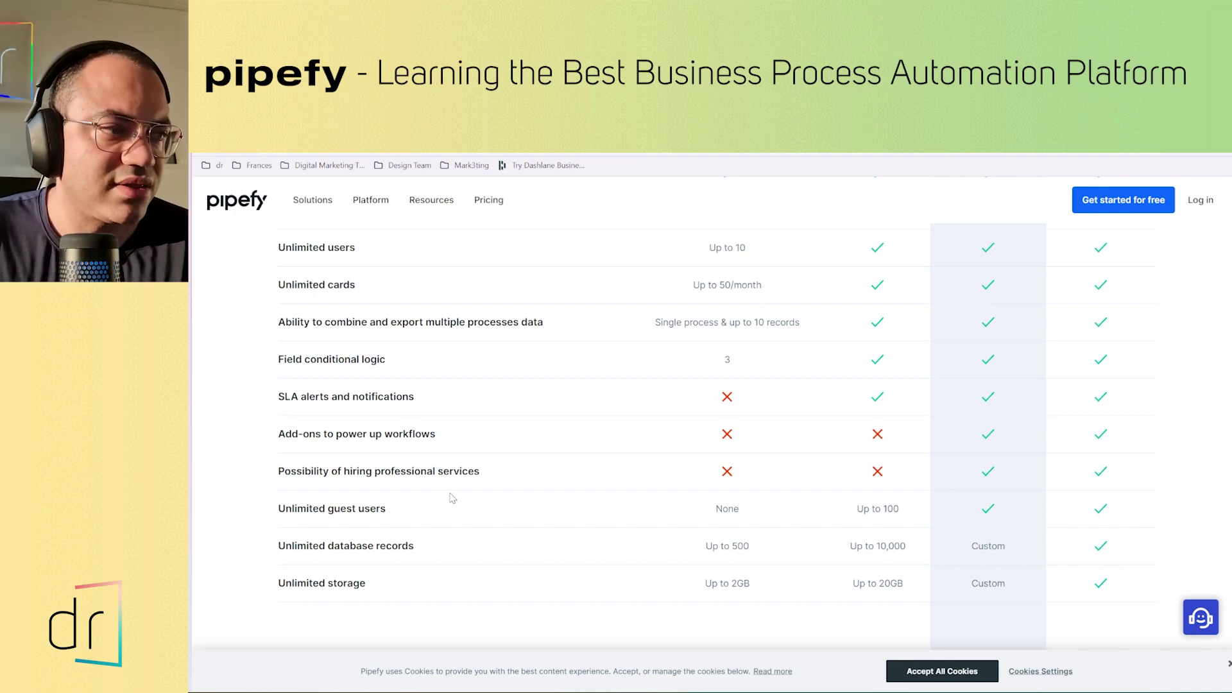
scroll(452, 498, down, 1)
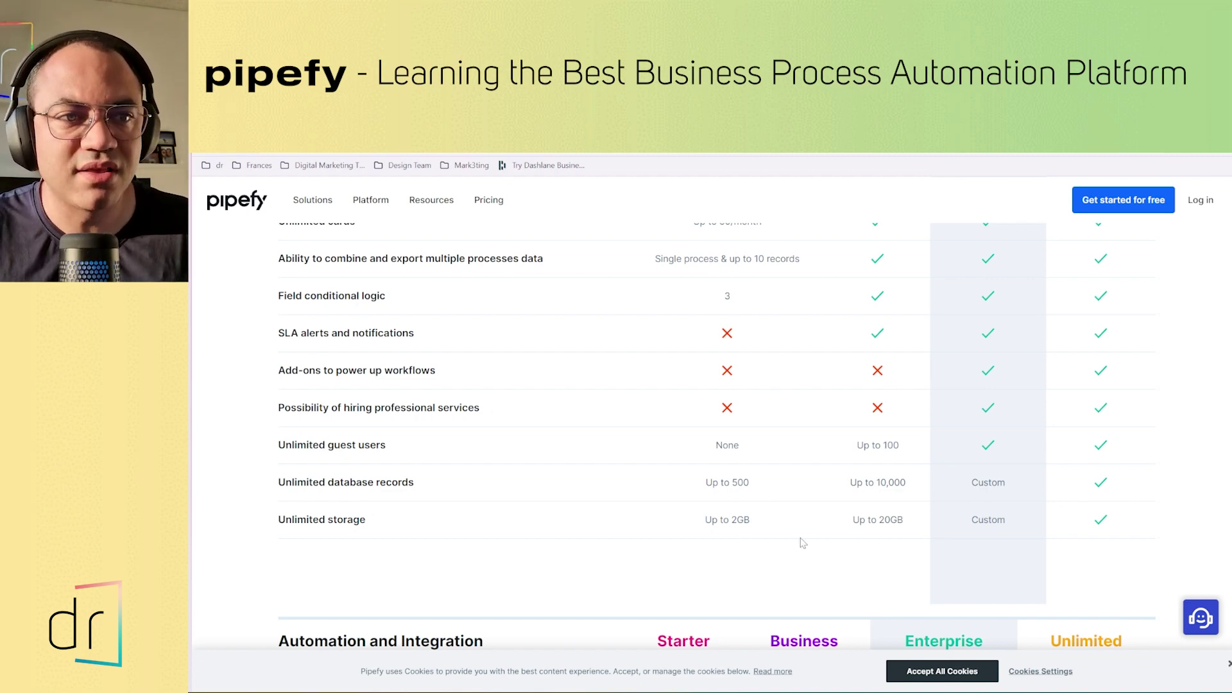
scroll(802, 547, up, 10)
scroll(803, 548, down, 10)
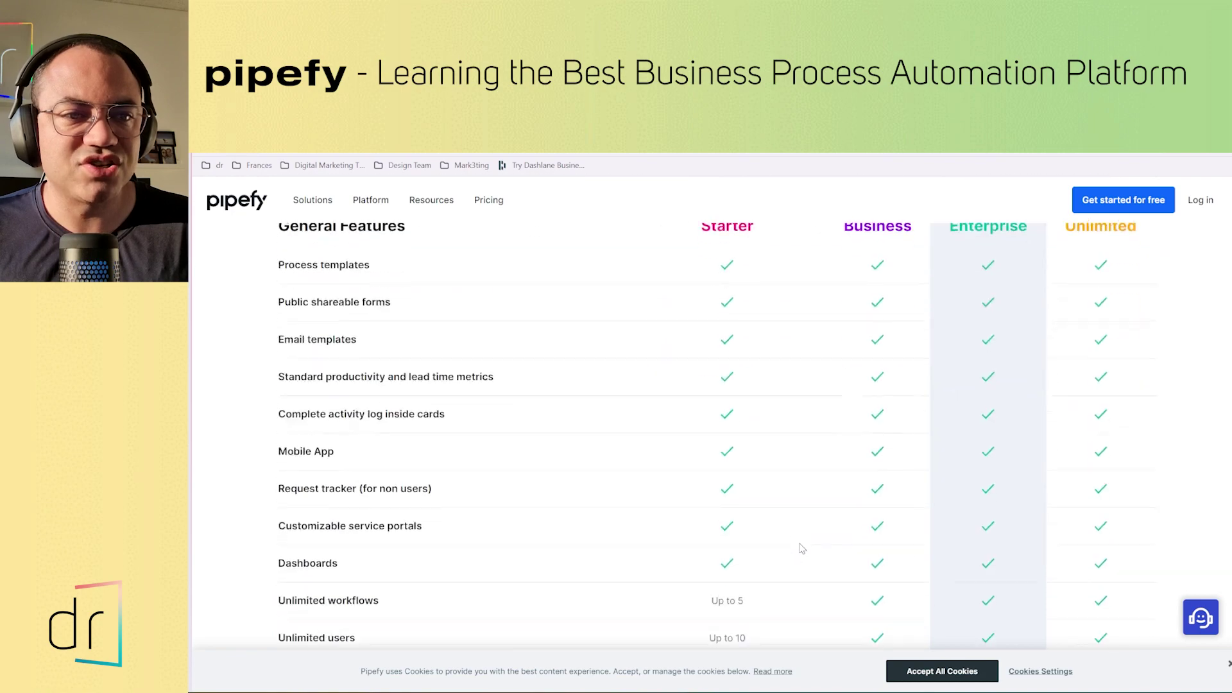
scroll(865, 581, up, 10)
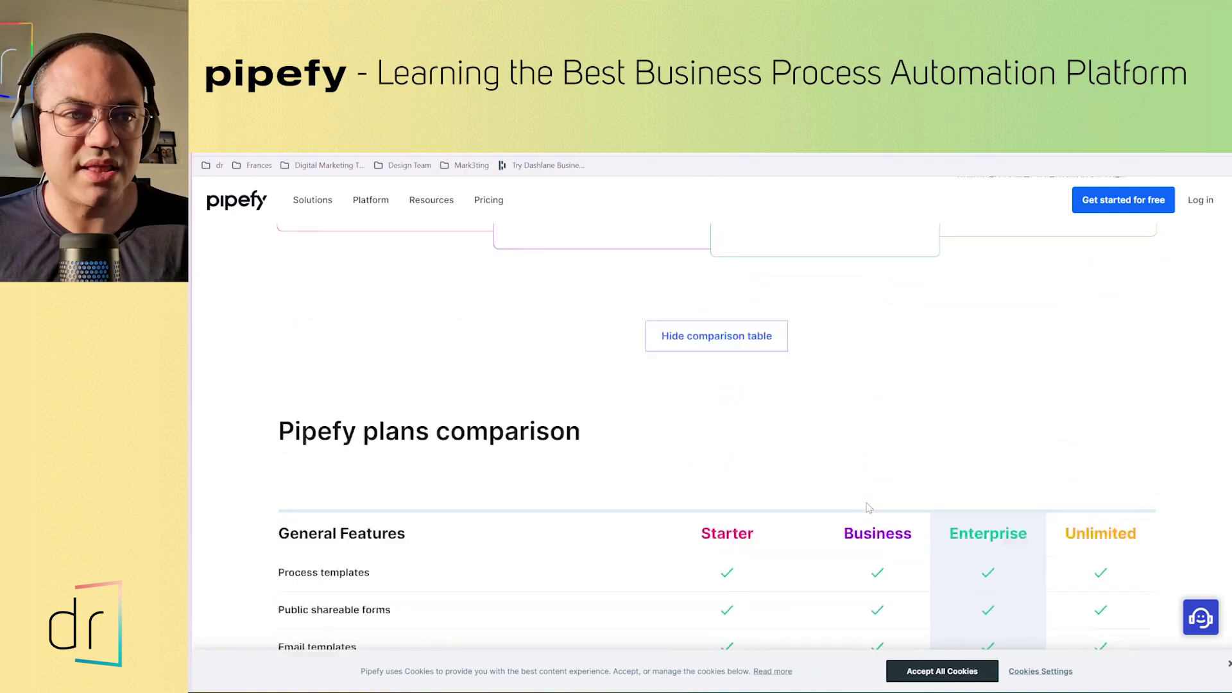
scroll(689, 481, up, 2)
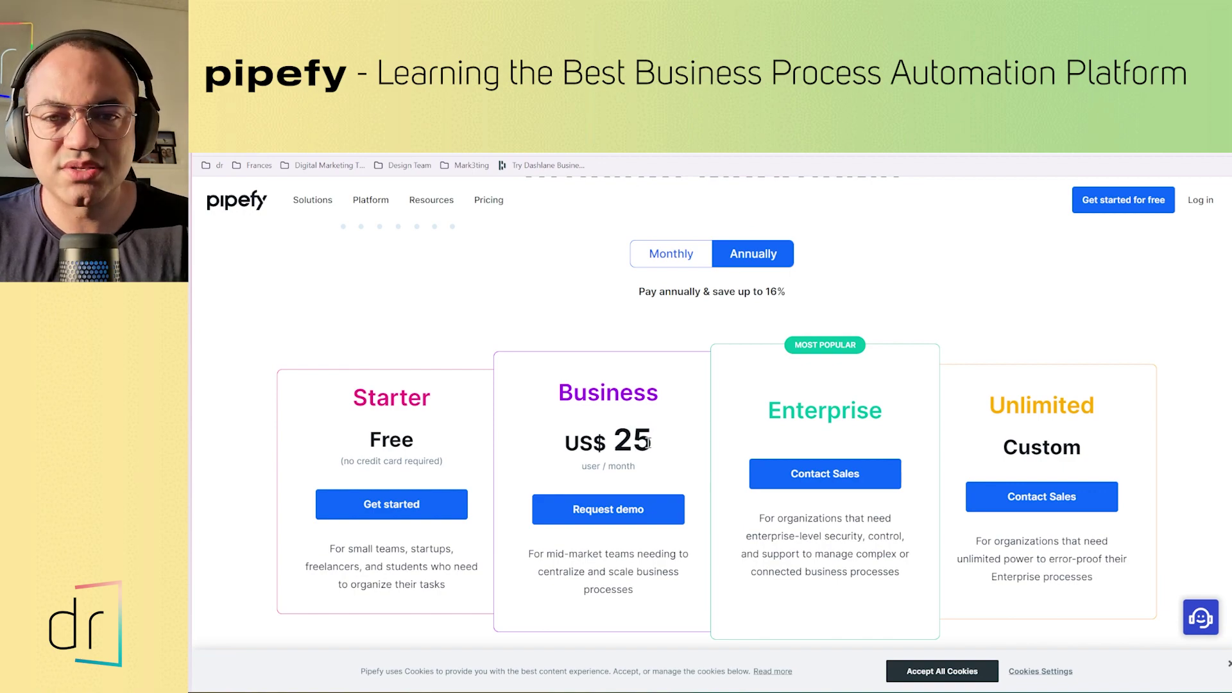
scroll(815, 546, down, 10)
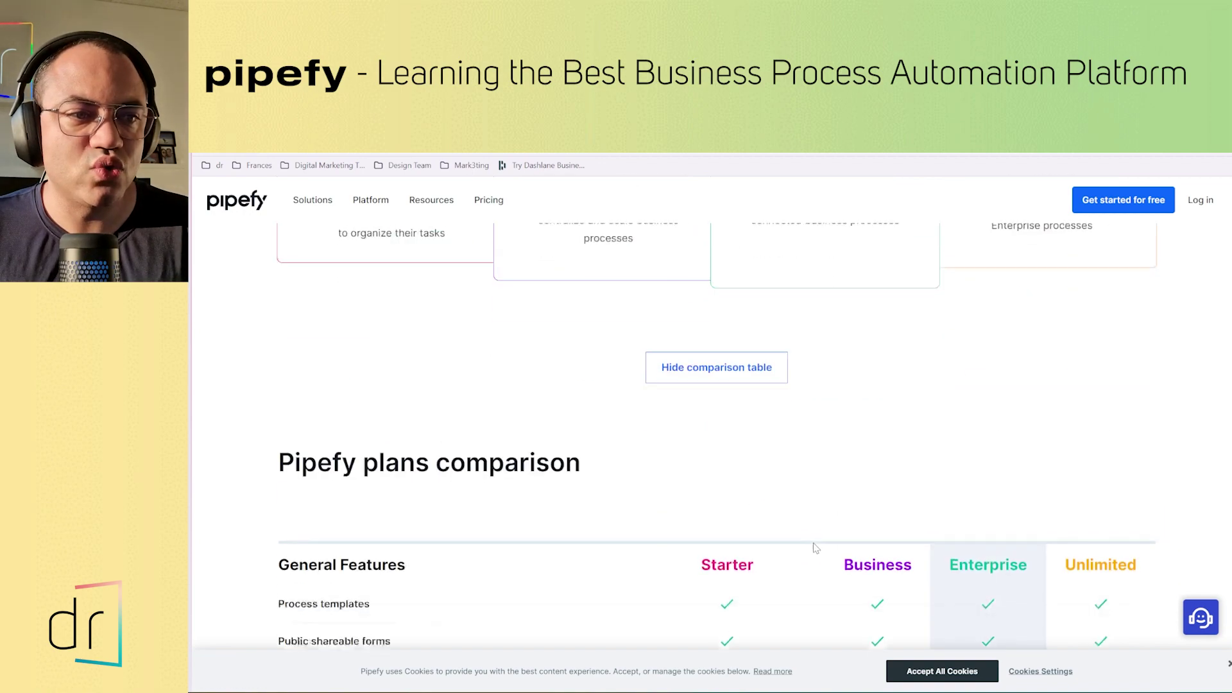
scroll(822, 543, down, 5)
scroll(887, 511, up, 5)
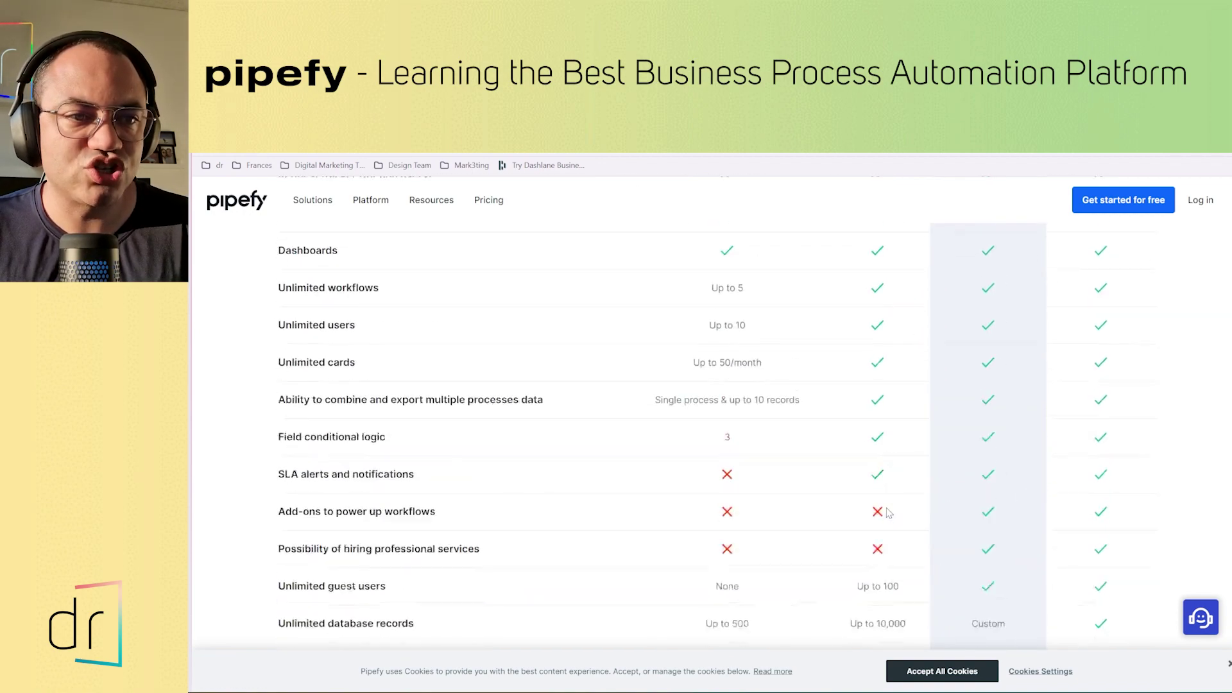
scroll(887, 518, up, 15)
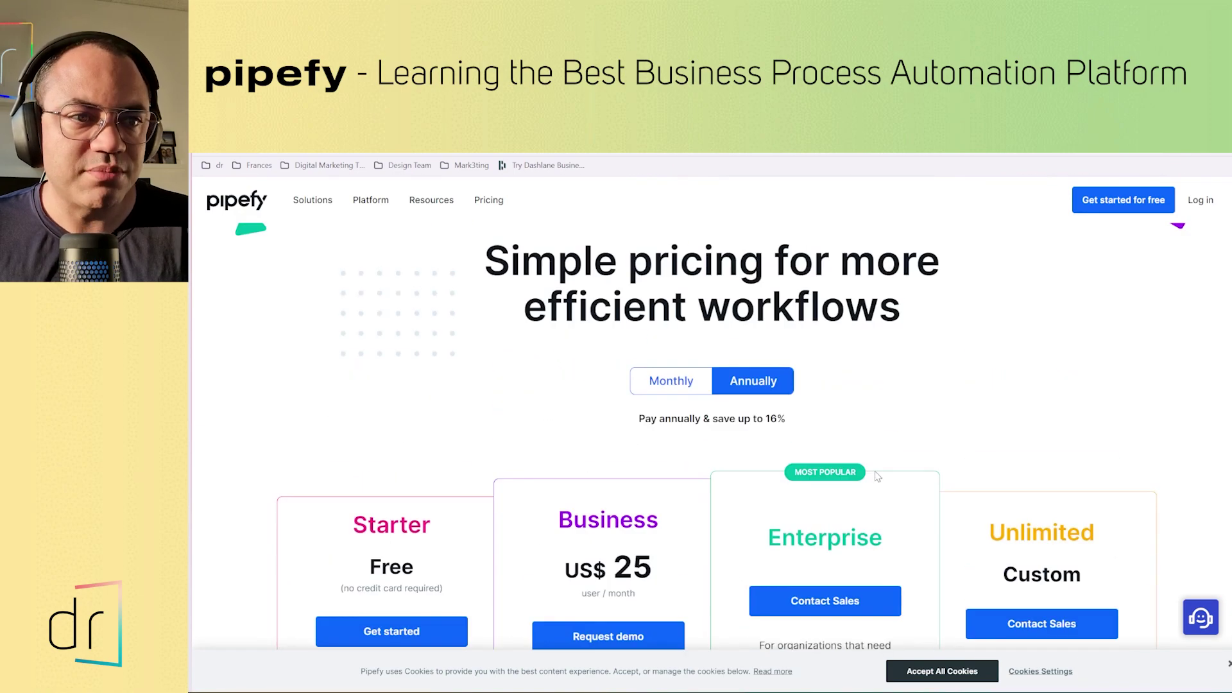
scroll(879, 494, down, 3)
scroll(876, 483, down, 10)
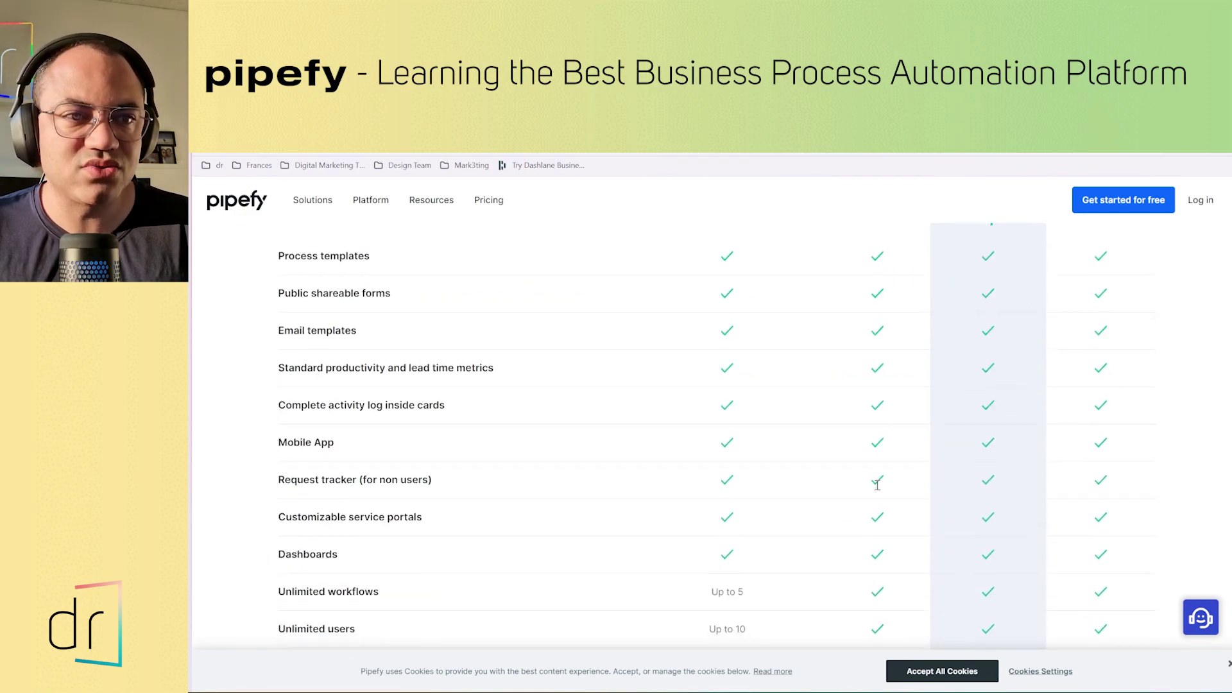
scroll(1009, 488, down, 6)
scroll(1018, 519, up, 15)
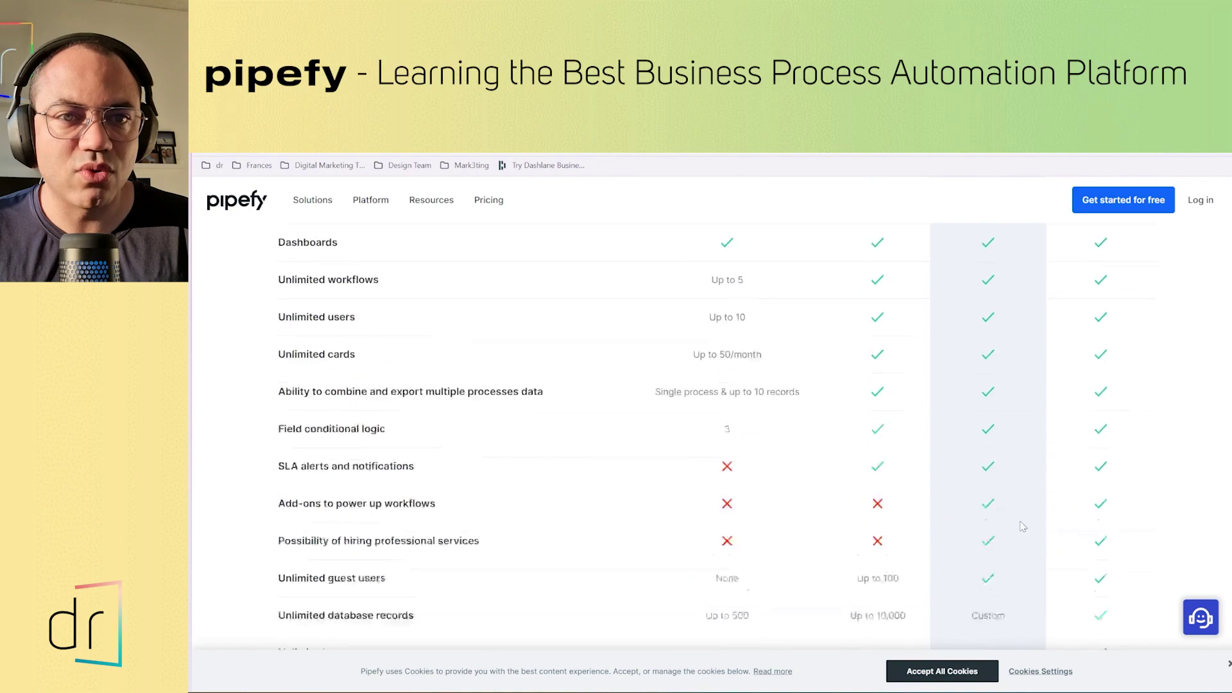
scroll(1046, 370, up, 3)
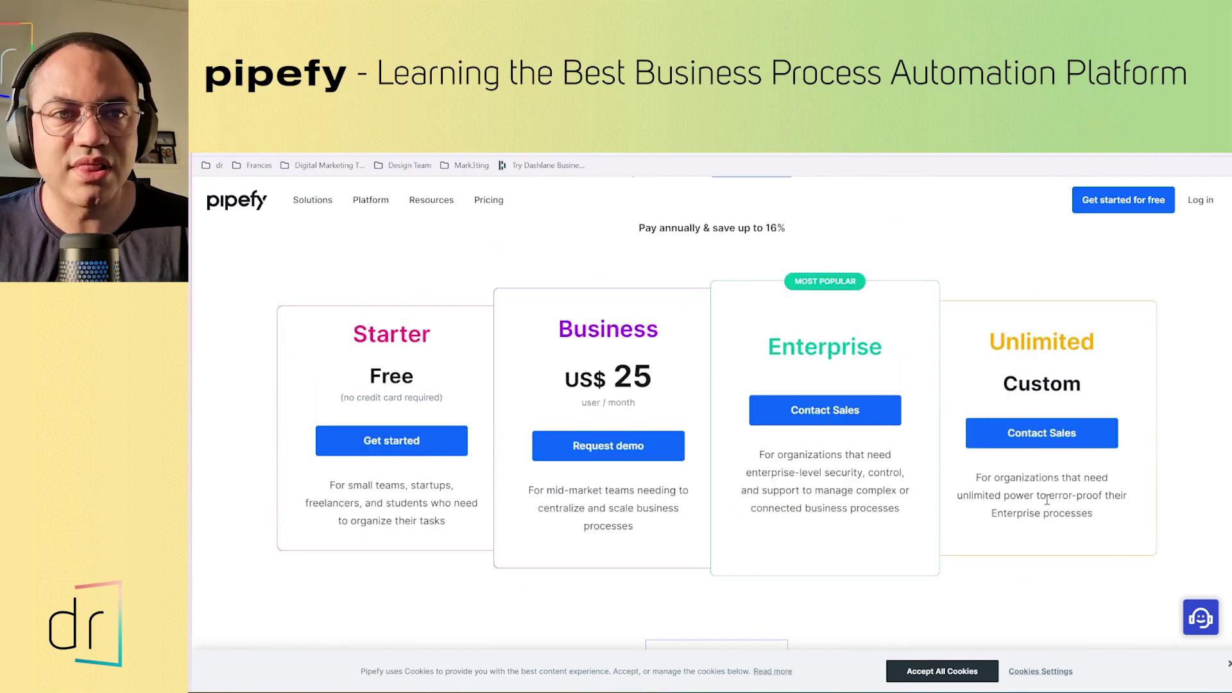
scroll(1047, 500, down, 7)
scroll(1047, 520, down, 14)
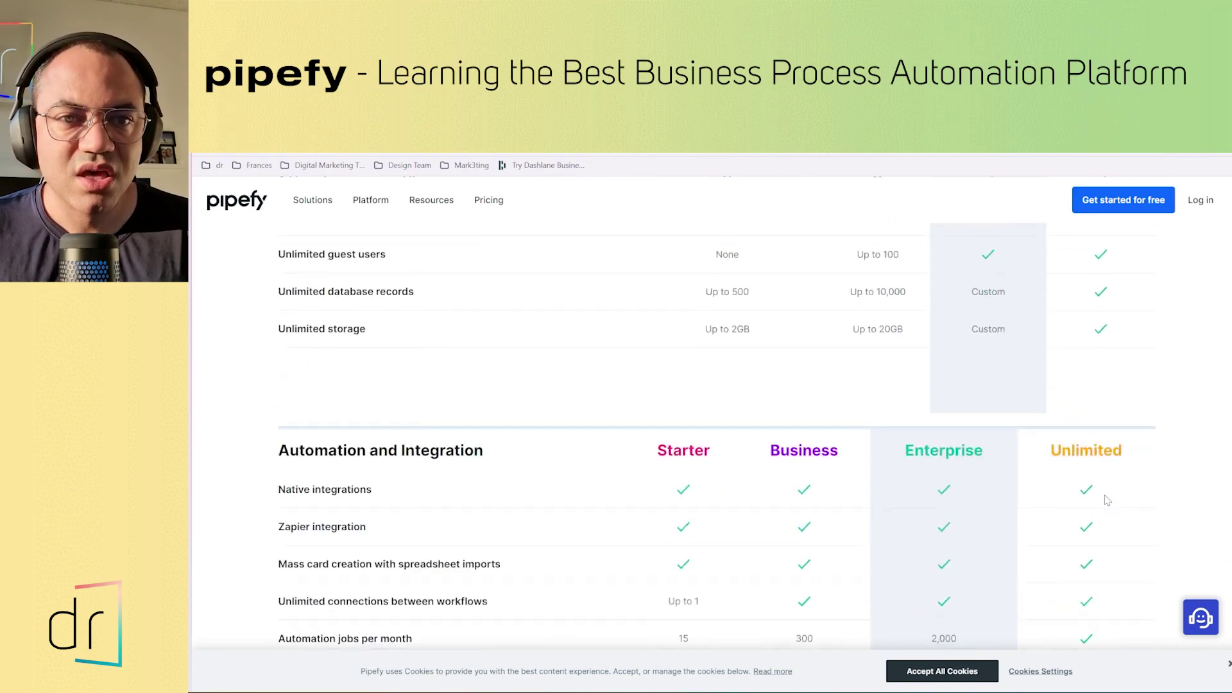
scroll(1108, 501, down, 2)
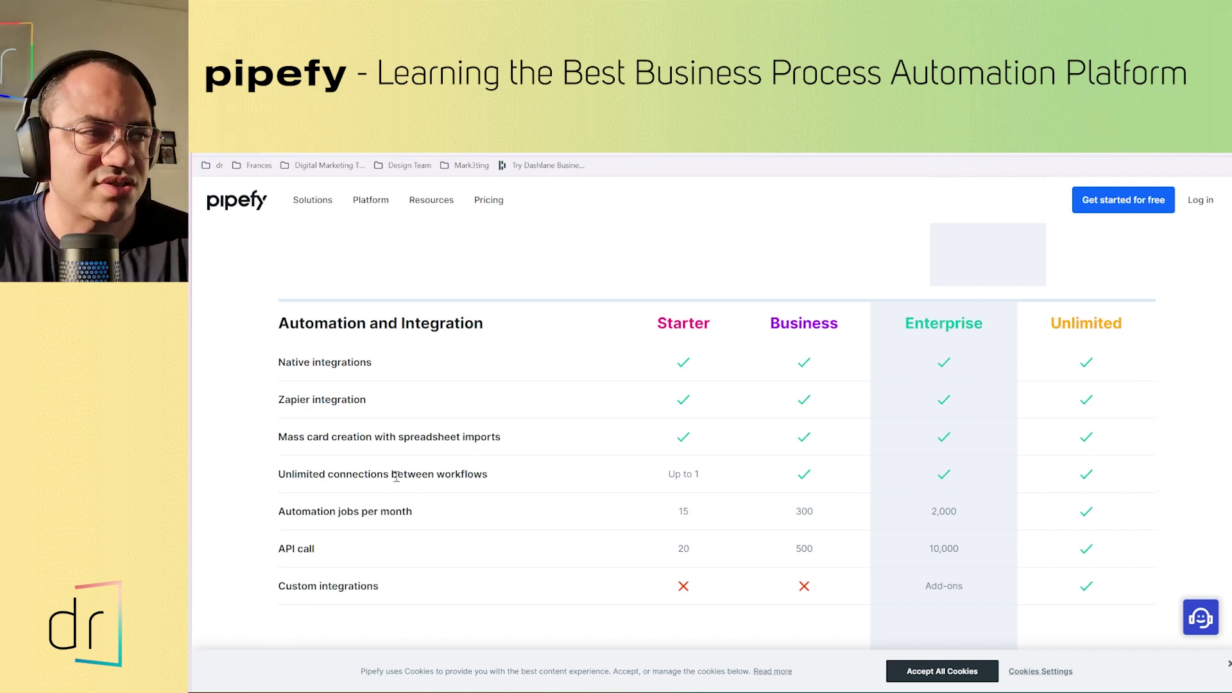
scroll(395, 476, down, 5)
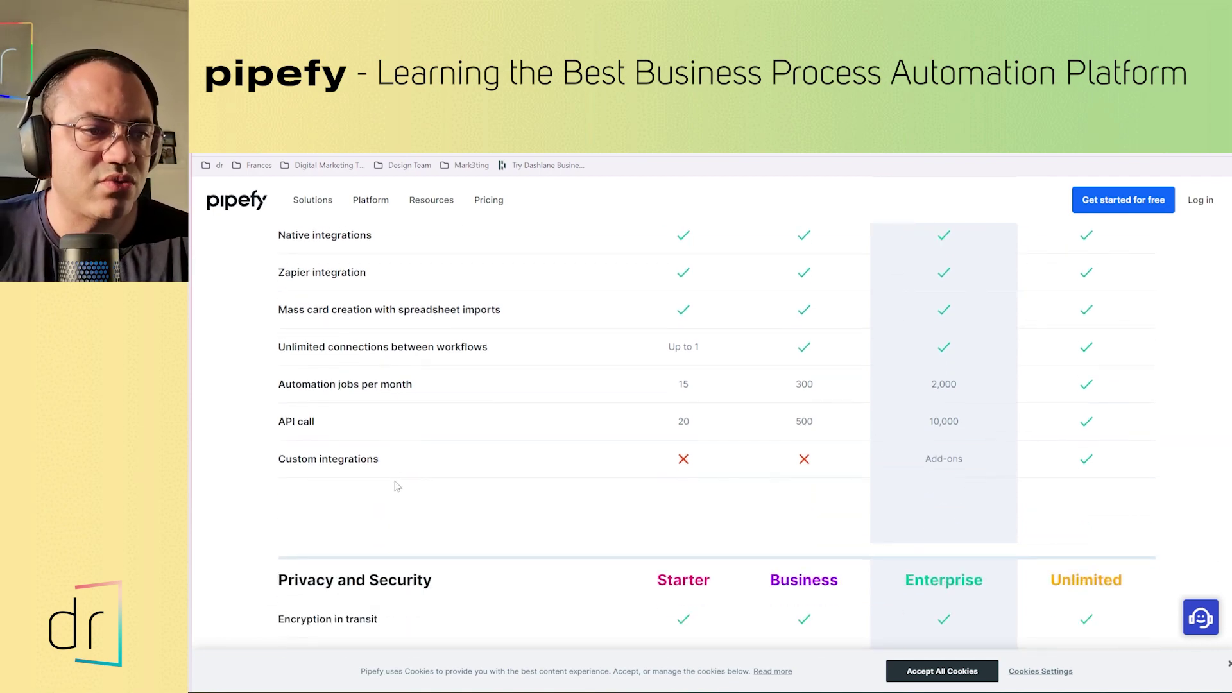
scroll(499, 476, down, 4)
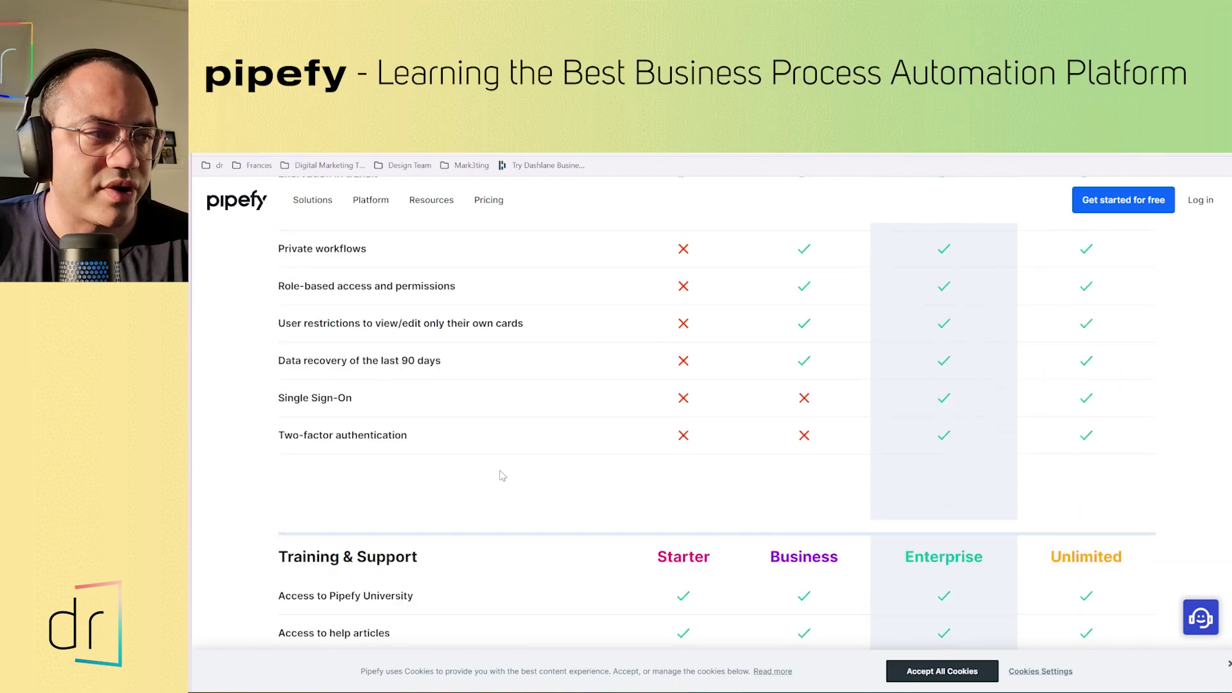
scroll(523, 518, down, 3)
scroll(564, 564, up, 20)
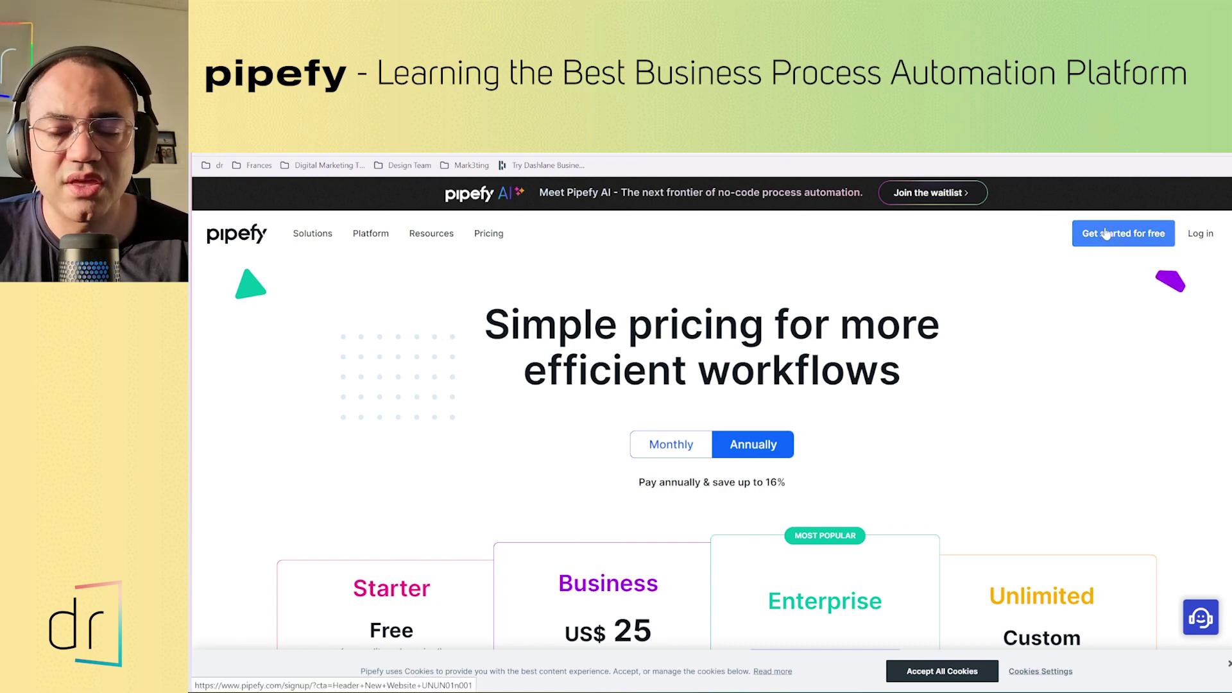
Log in to Pipefy using Log In With Google and the chosen Google account
click(1201, 237)
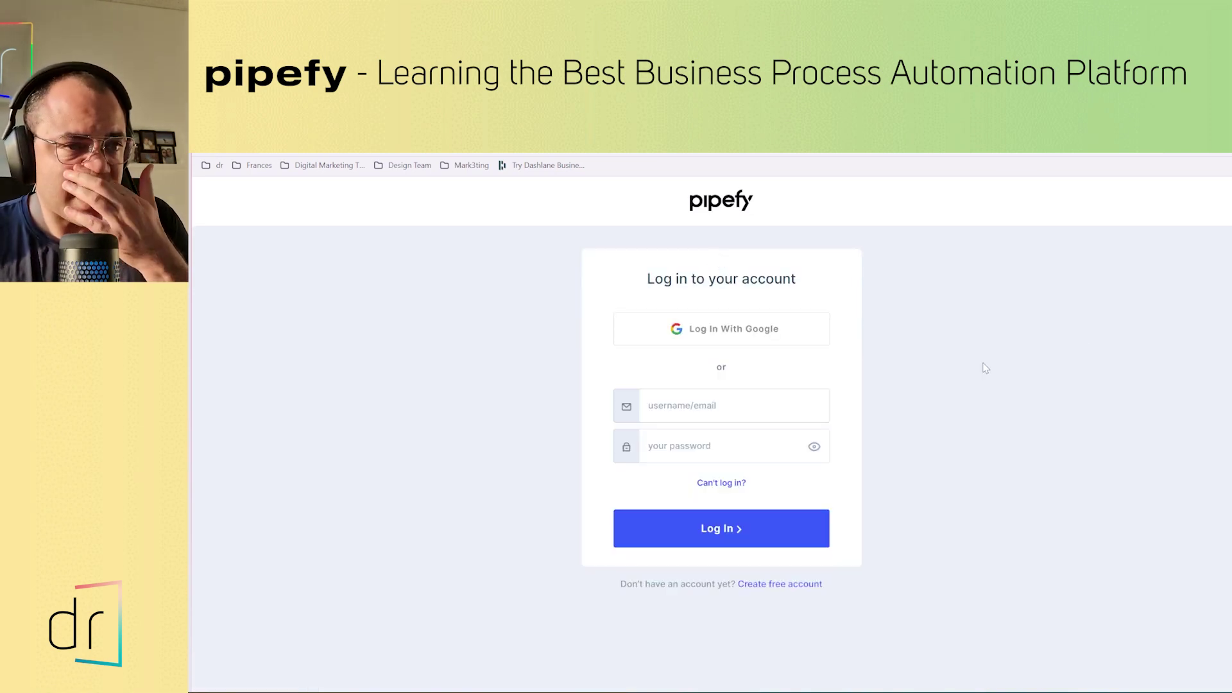
click(744, 331)
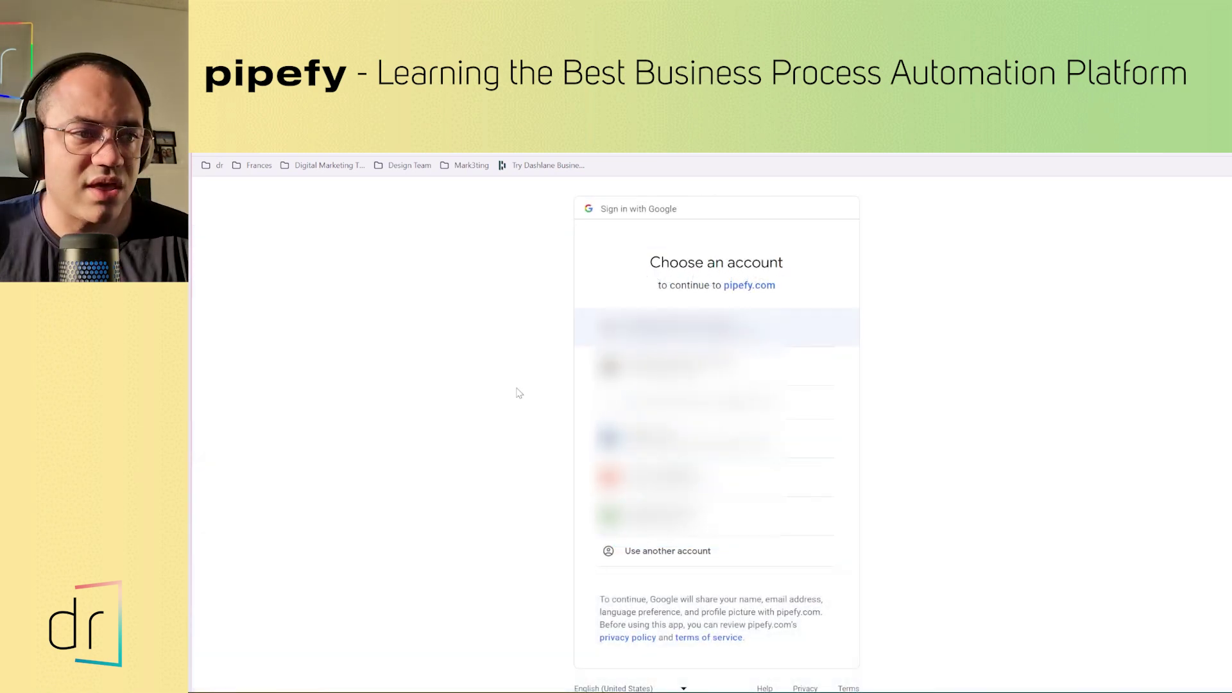
click(651, 523)
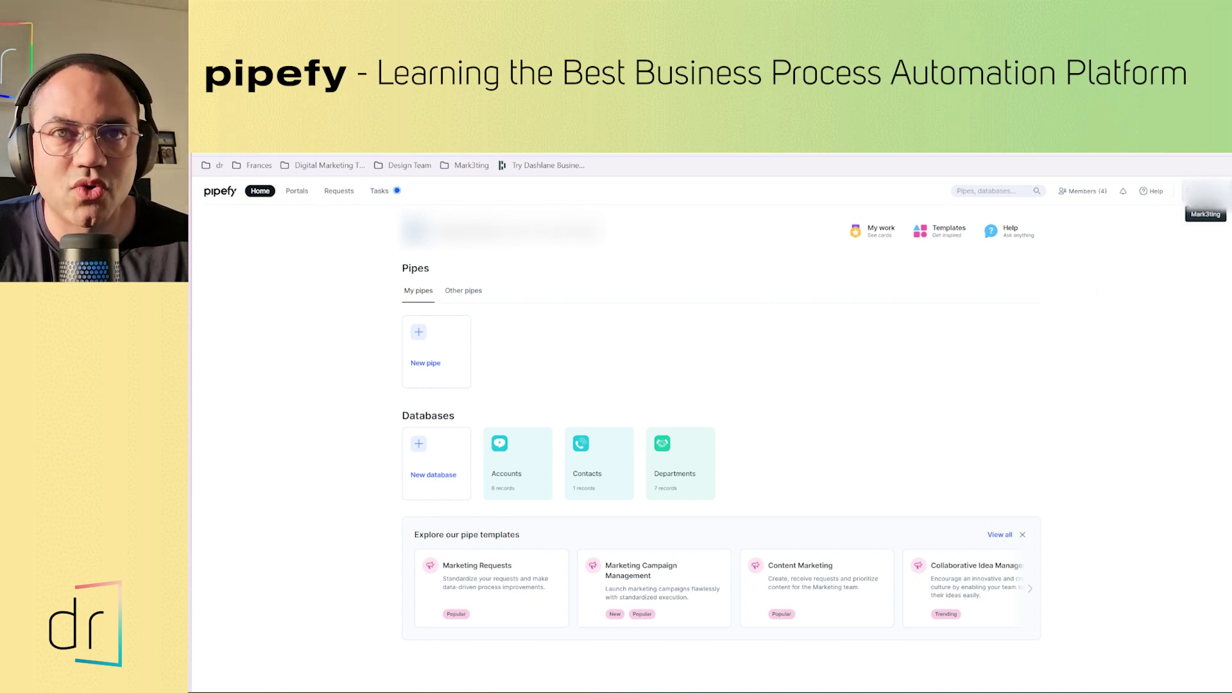
Open the avatar's account dropdown and close it again
click(1197, 191)
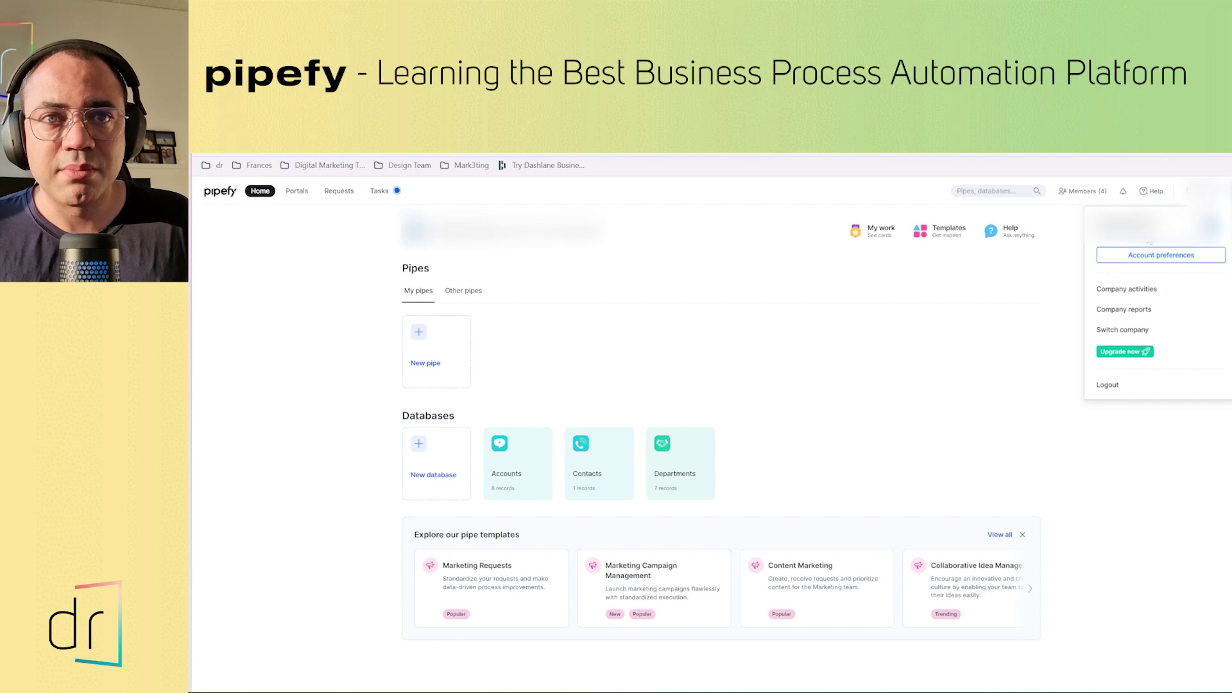
click(1028, 333)
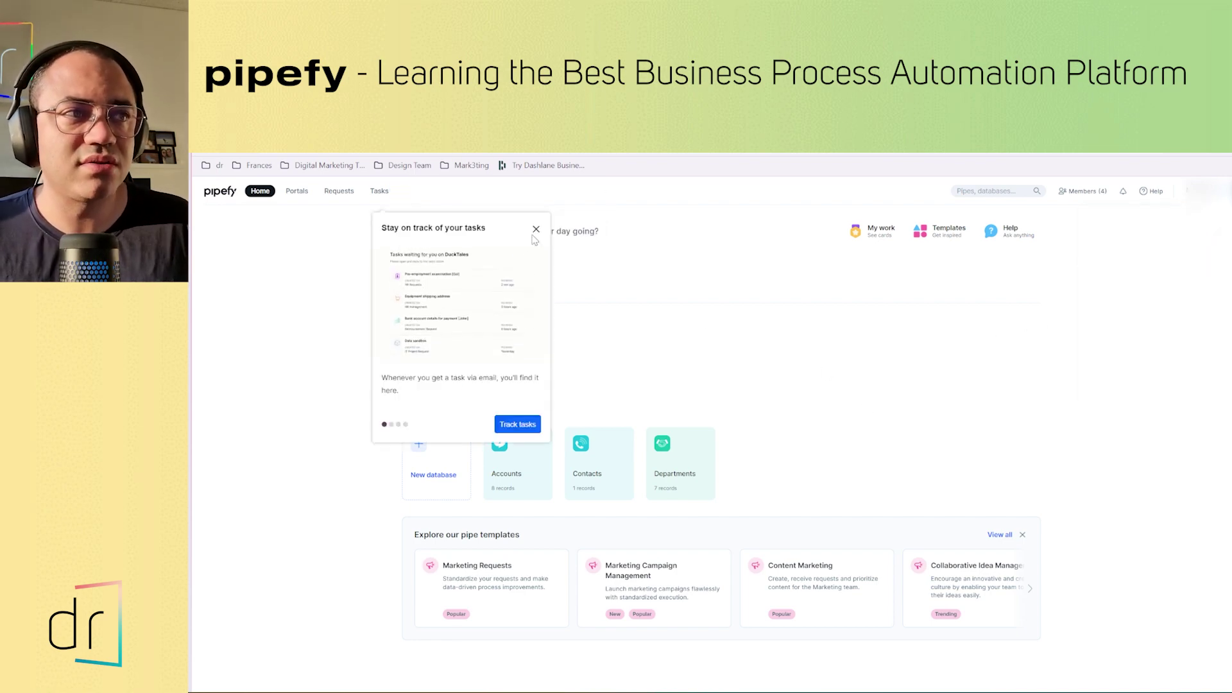
Dismiss the 'Stay on track of your tasks' popup and open the avatar's account menu
click(537, 230)
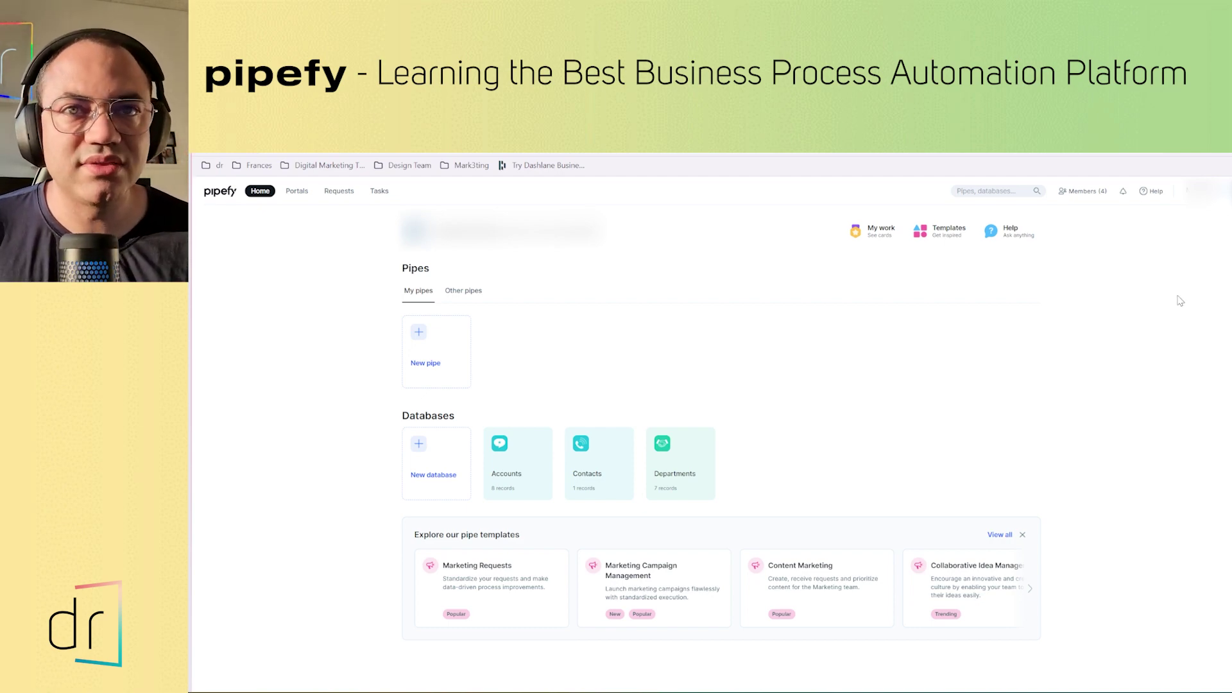
click(1201, 191)
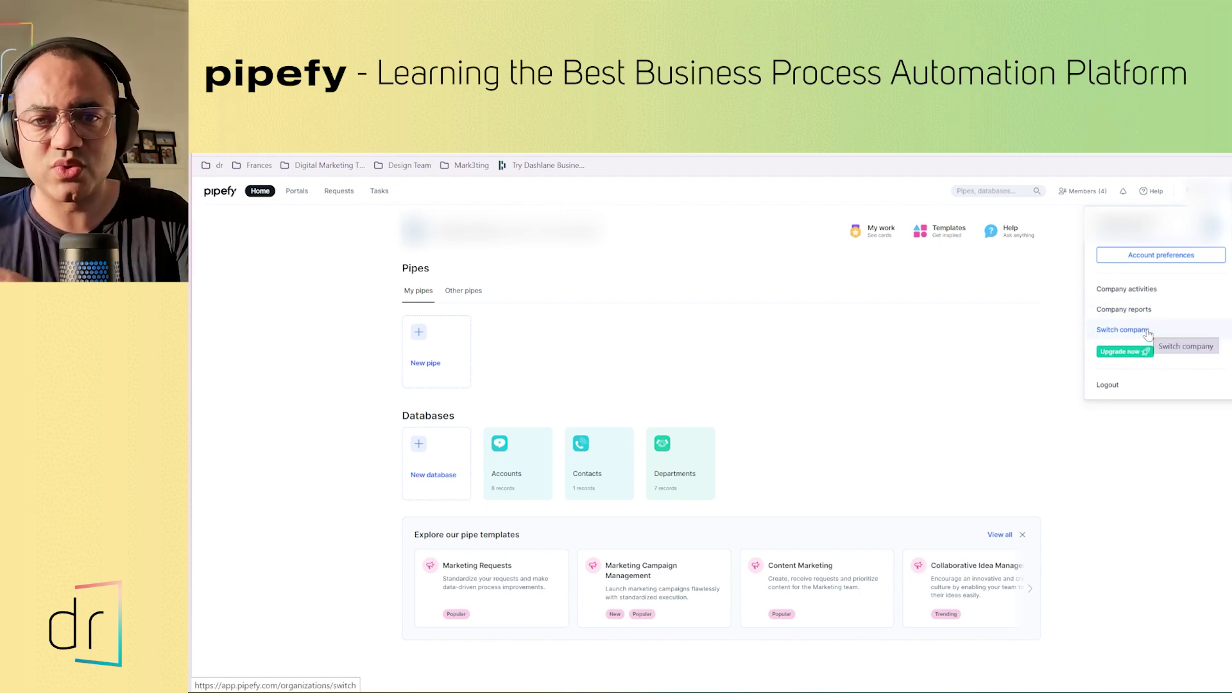
Close the account menu to return to the Home page
click(1041, 339)
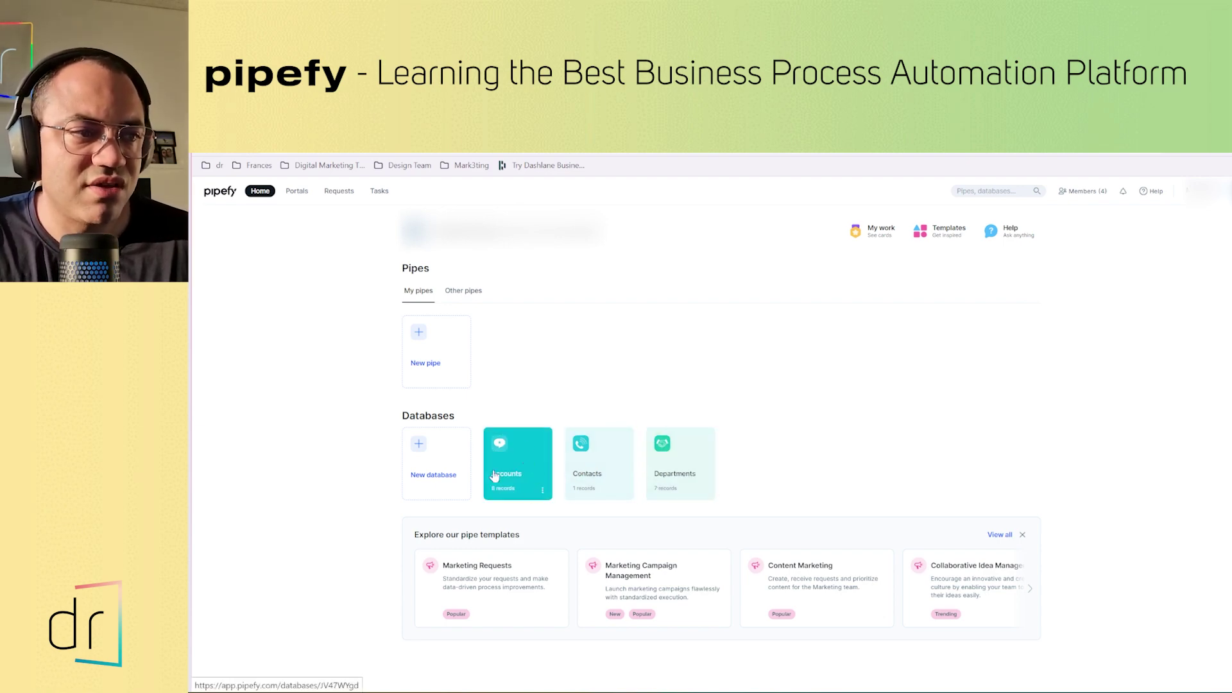
Delete the Accounts, Contacts and Departments databases, confirming each by typing 'delete'
click(542, 492)
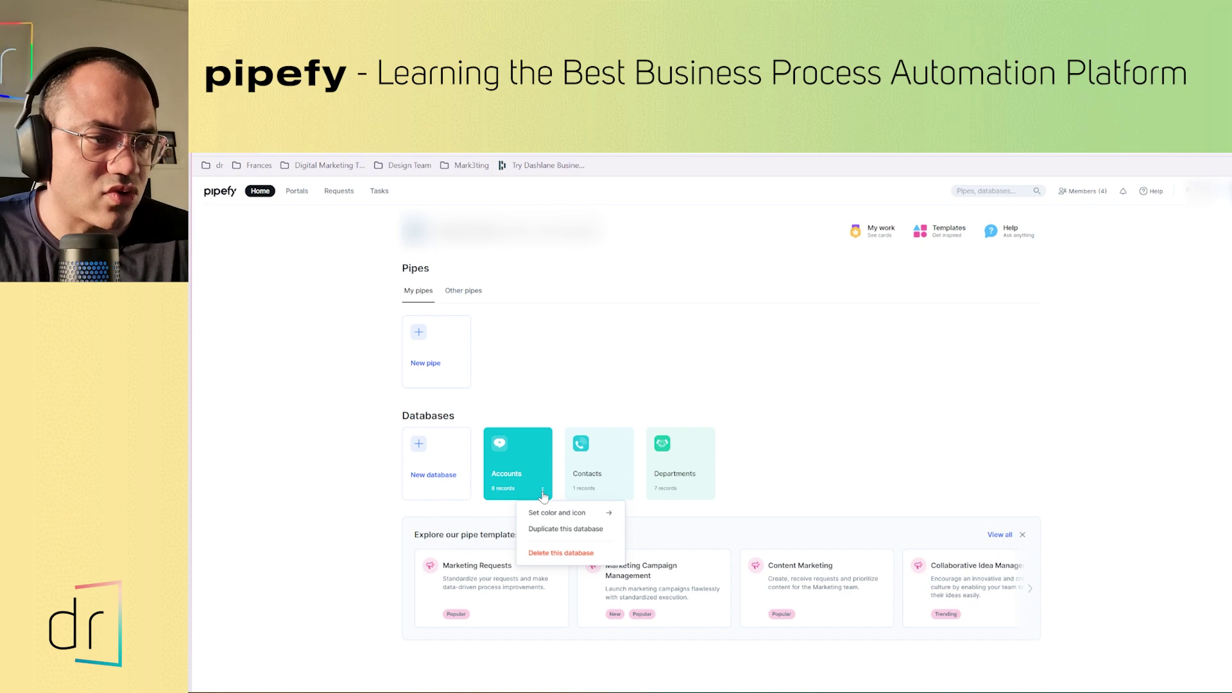
click(561, 552)
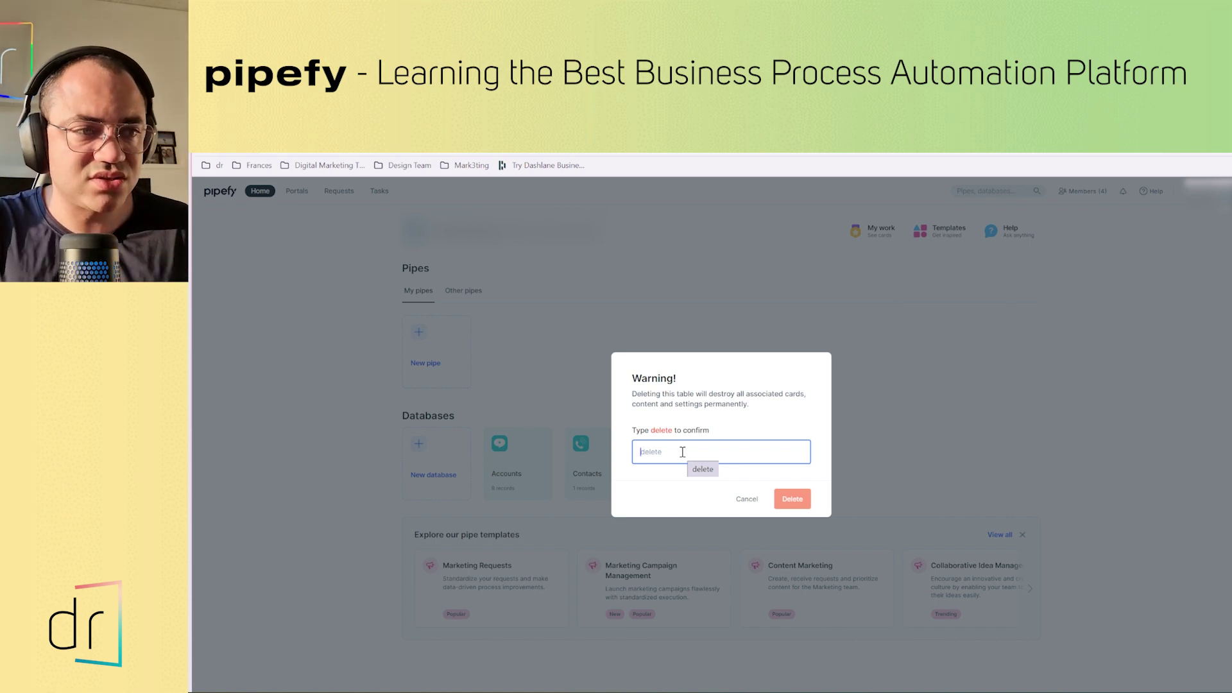
text(delete)
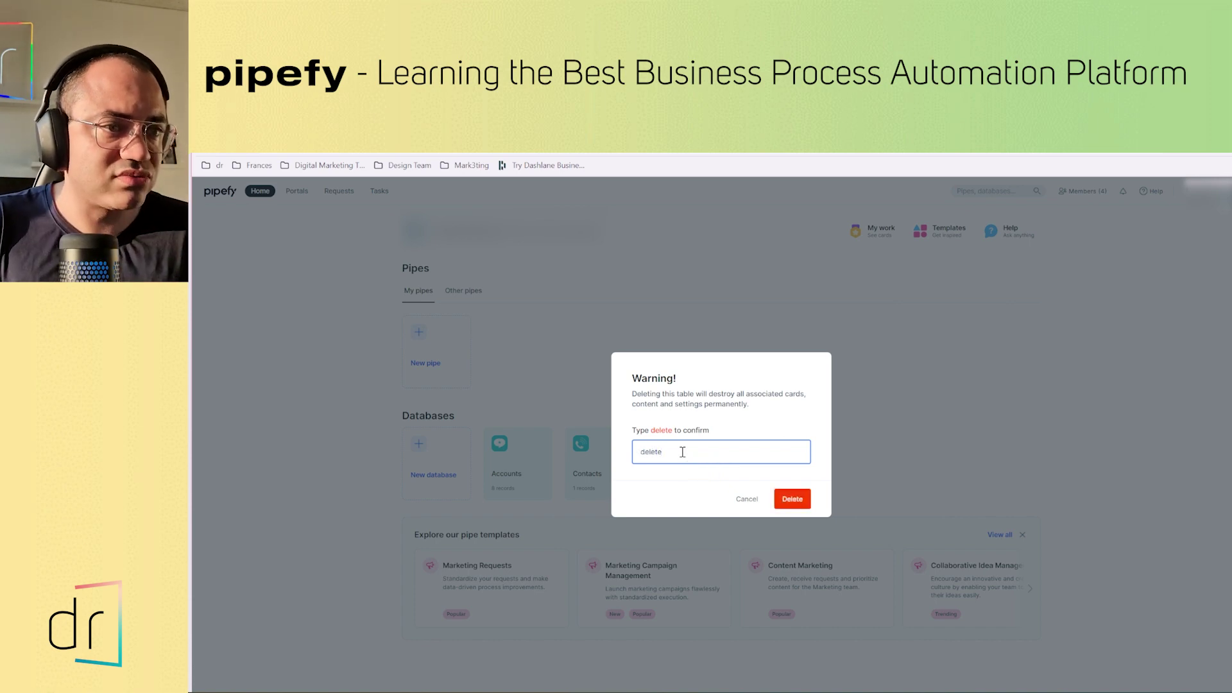
click(796, 500)
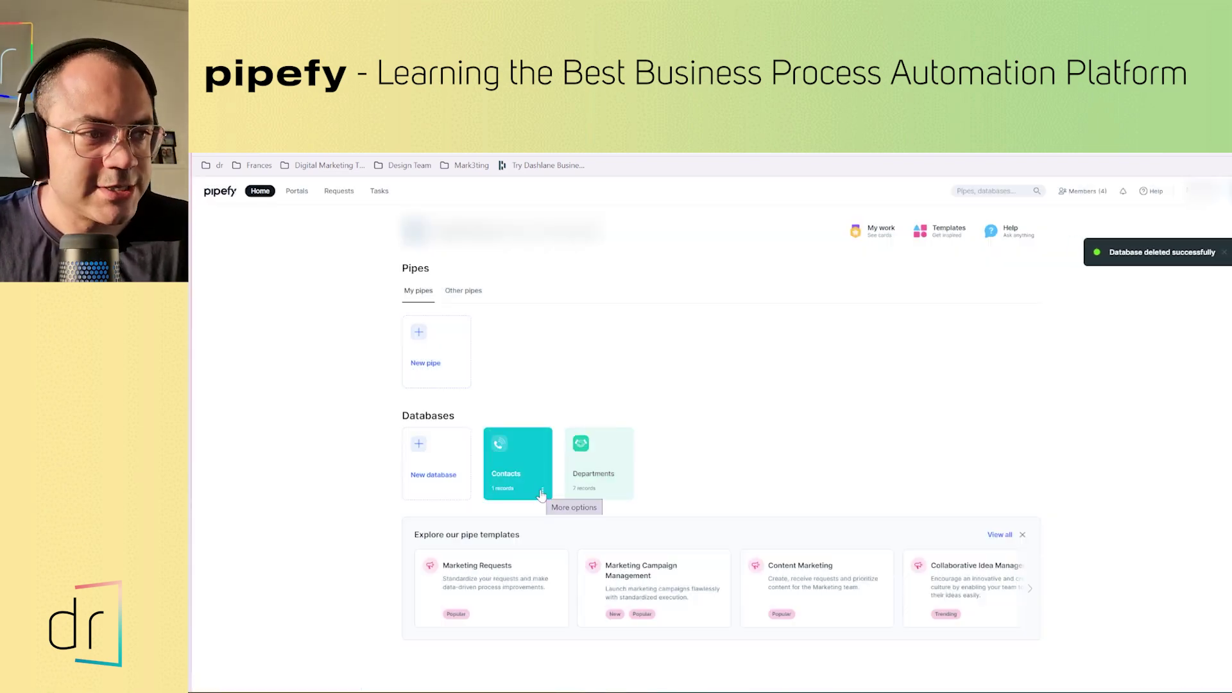
click(541, 494)
click(579, 550)
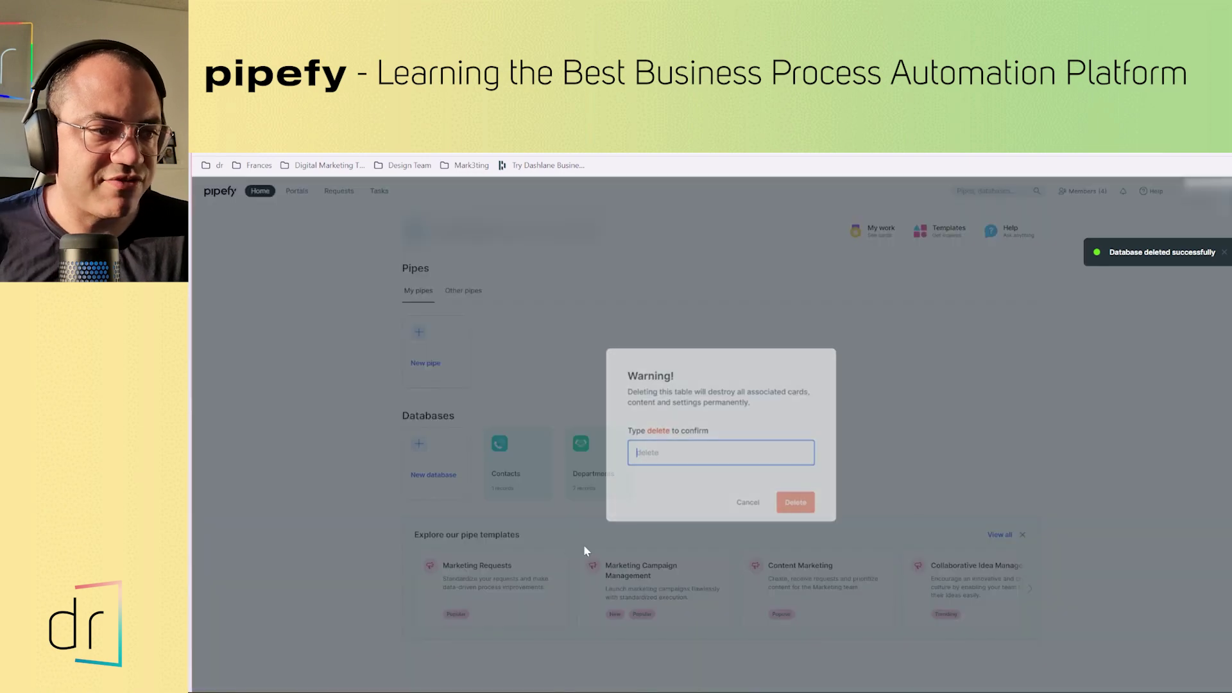
text(delete)
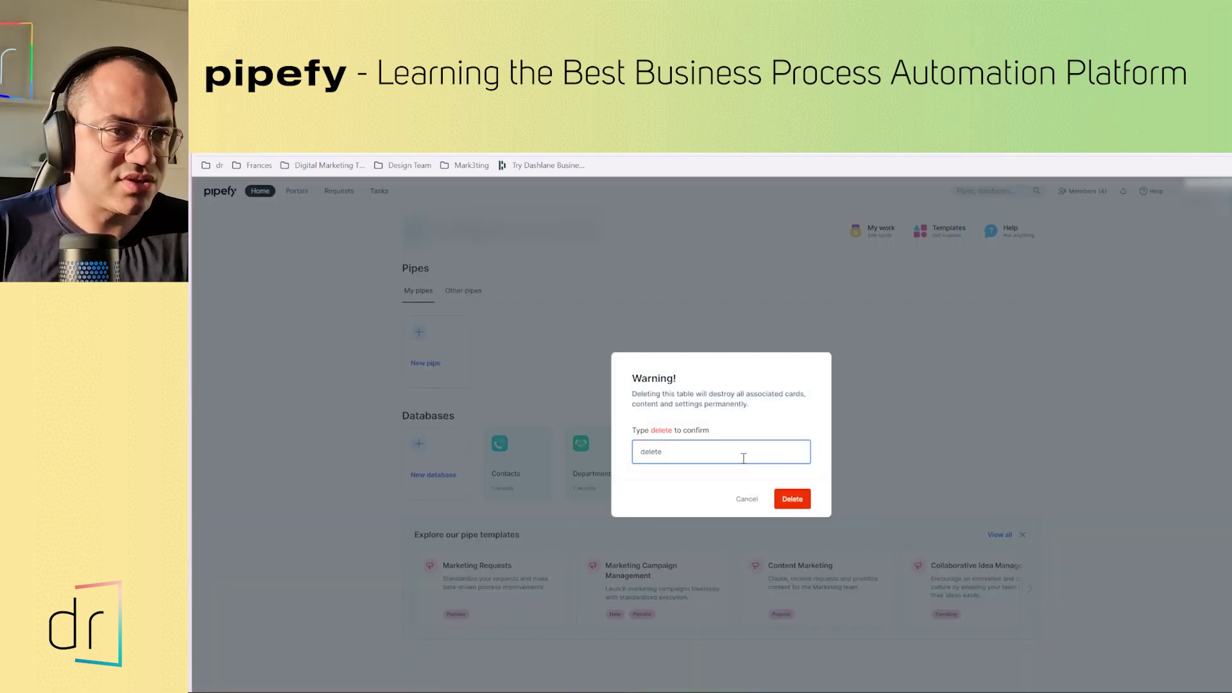
click(793, 498)
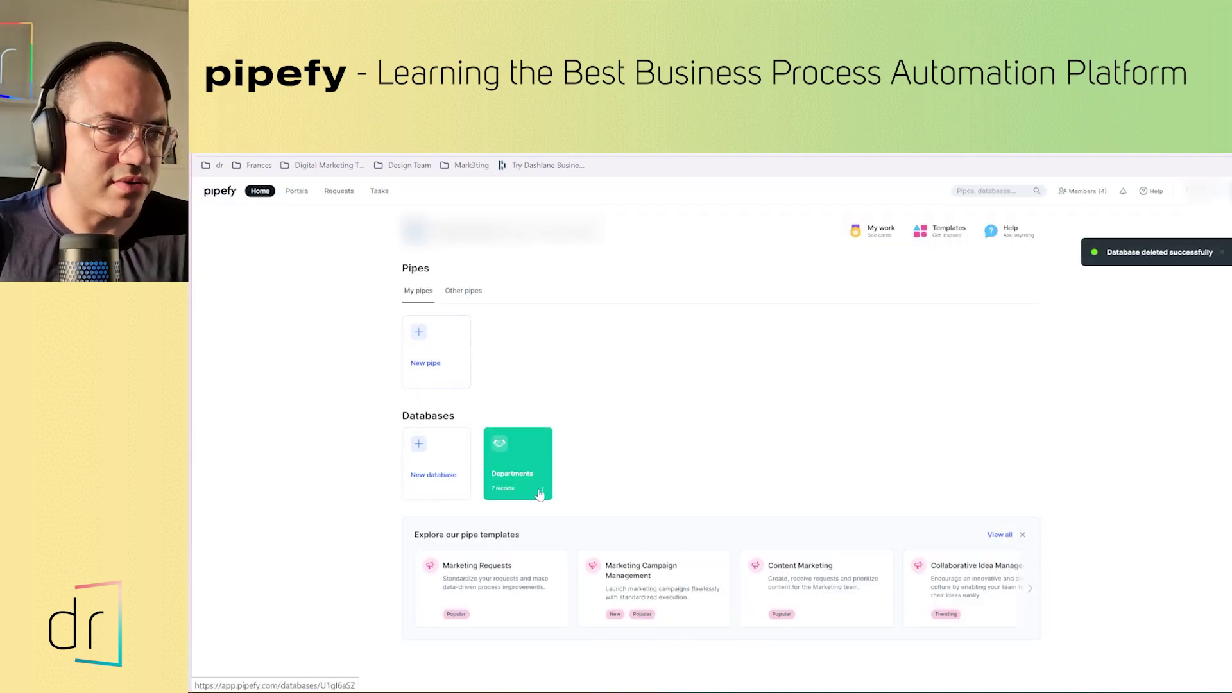
click(541, 493)
click(575, 550)
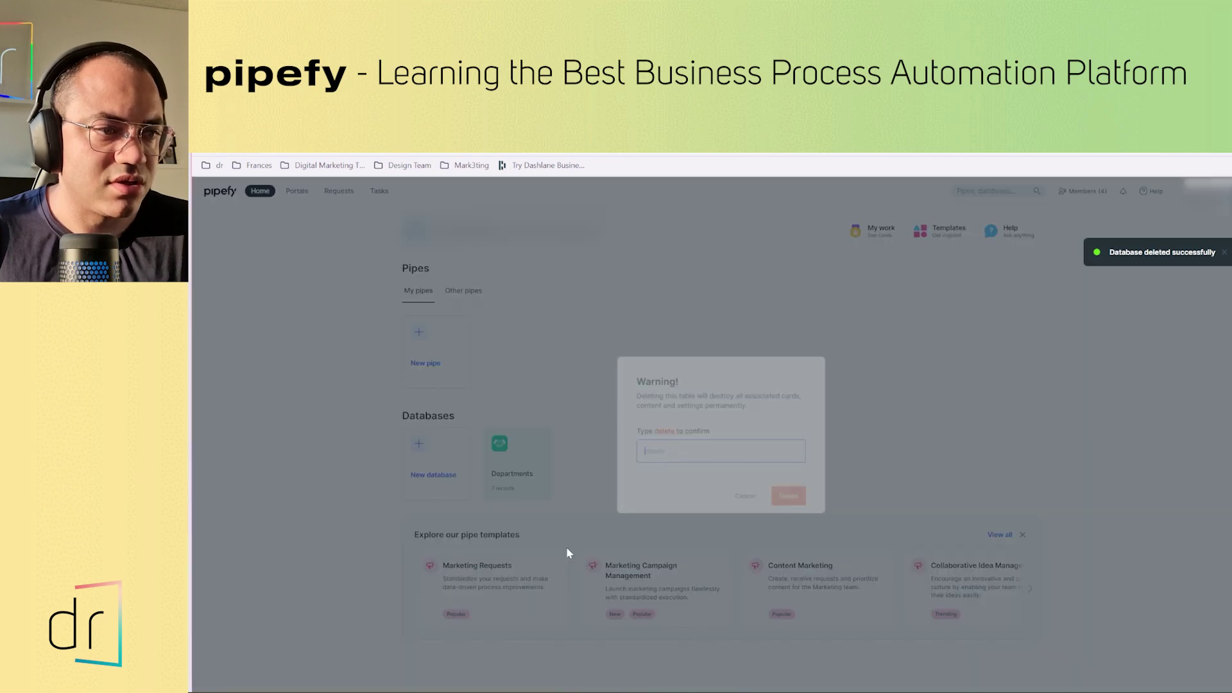
text(delete)
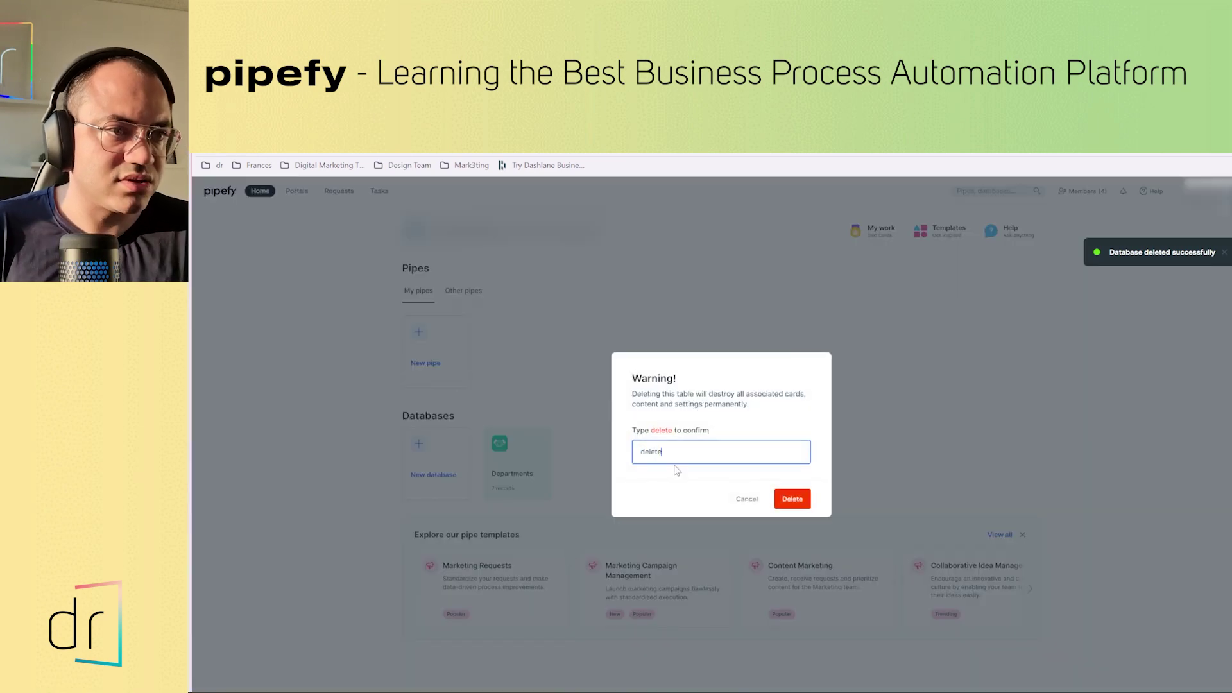
click(789, 500)
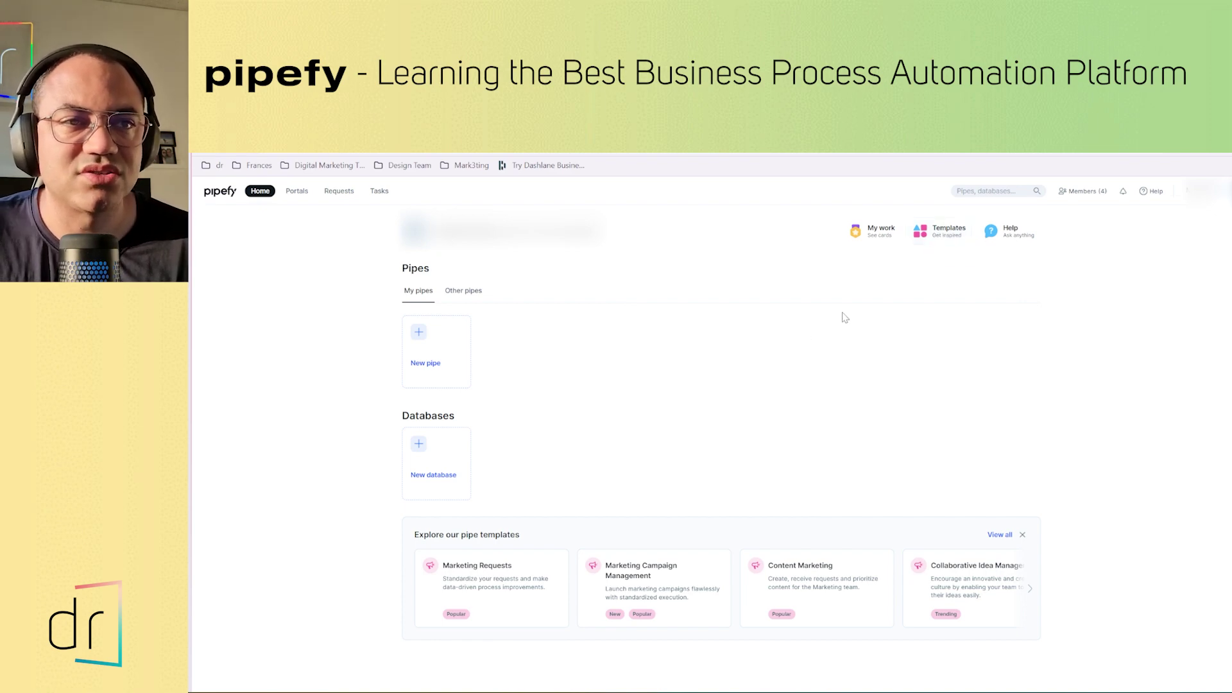
Open the Template Gallery, browse New & Trending, then show the Business Operations templates
click(939, 239)
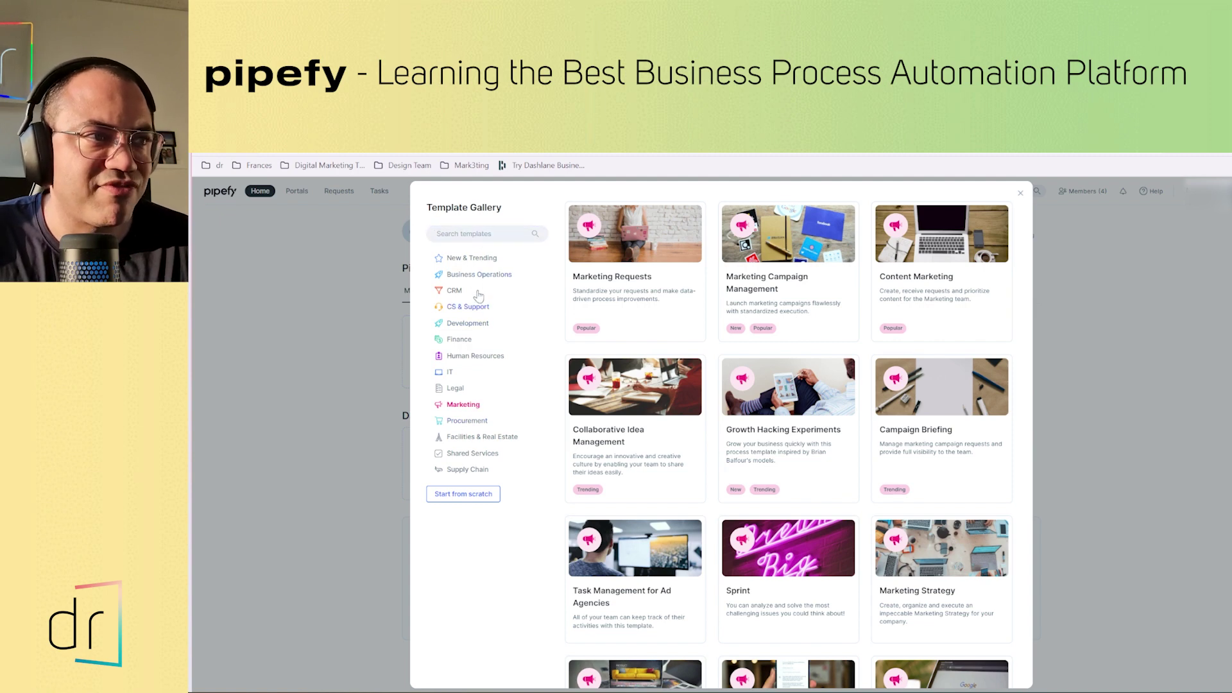
click(483, 260)
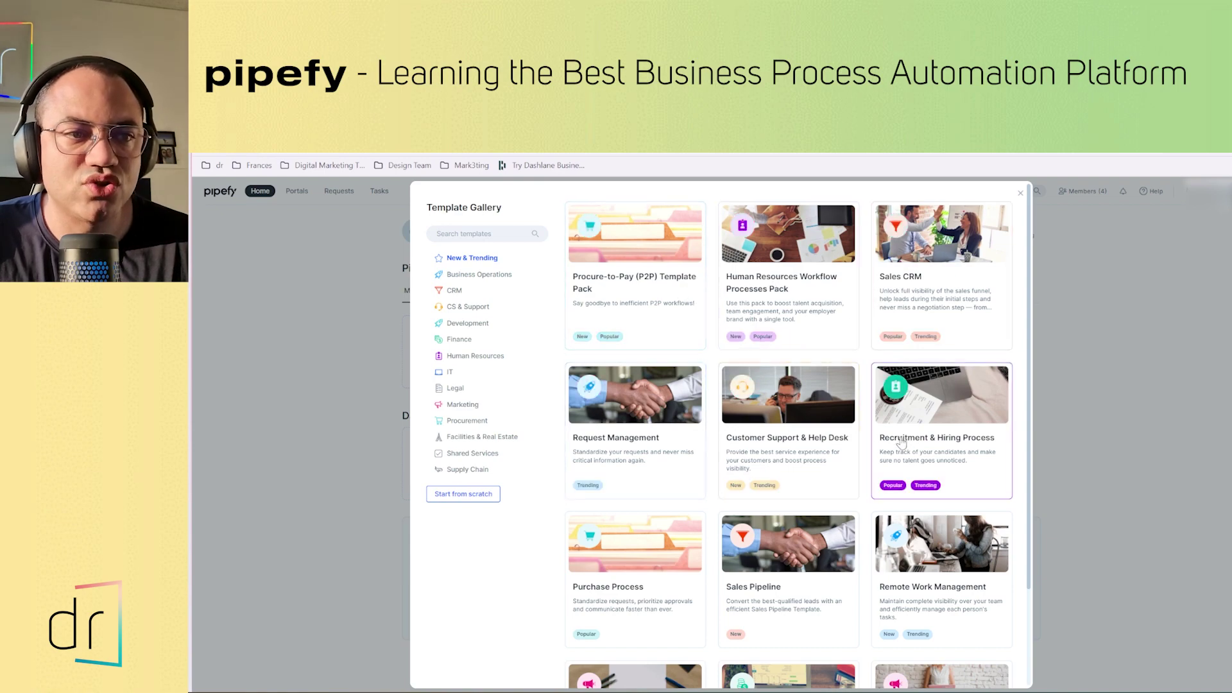
scroll(828, 449, down, 2)
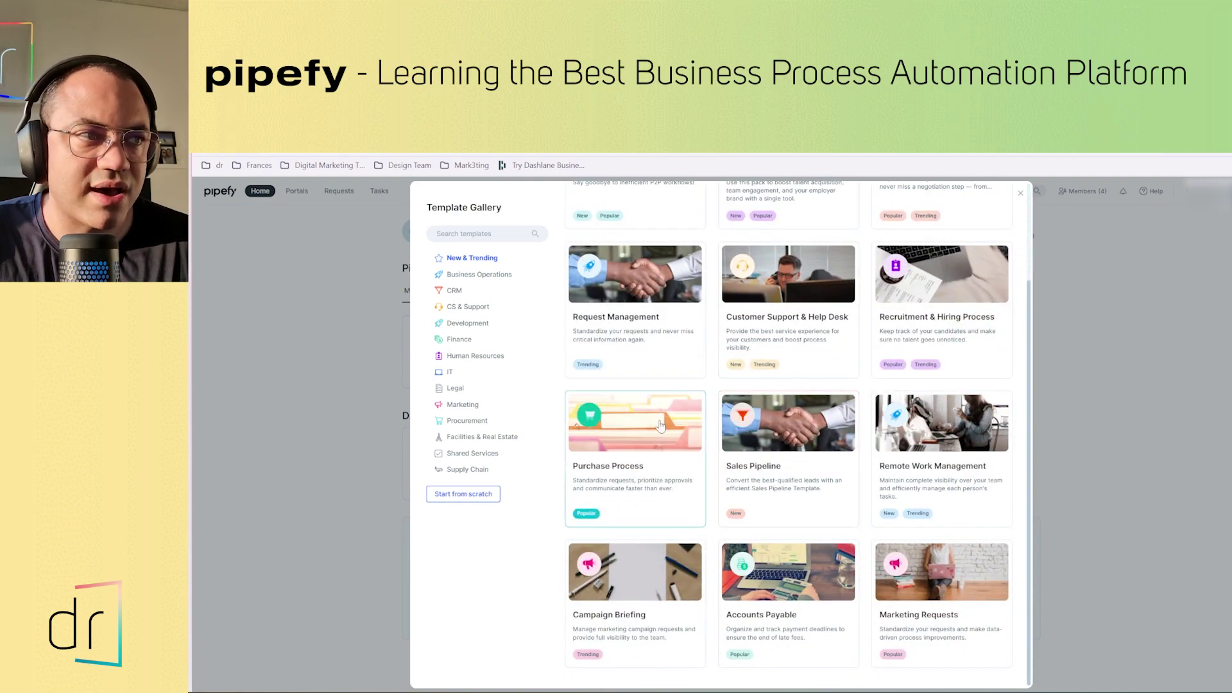
click(465, 280)
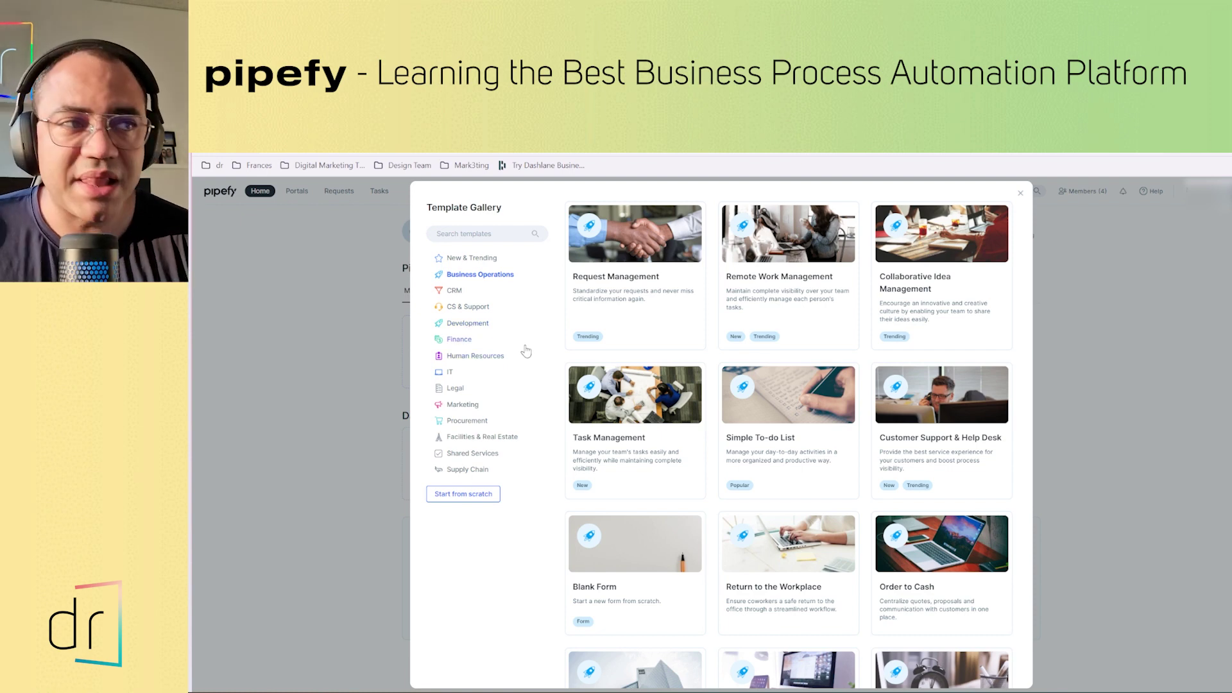
Browse the CRM, CS & Support, Development, Finance, Human Resources, IT and Legal template categories
click(460, 293)
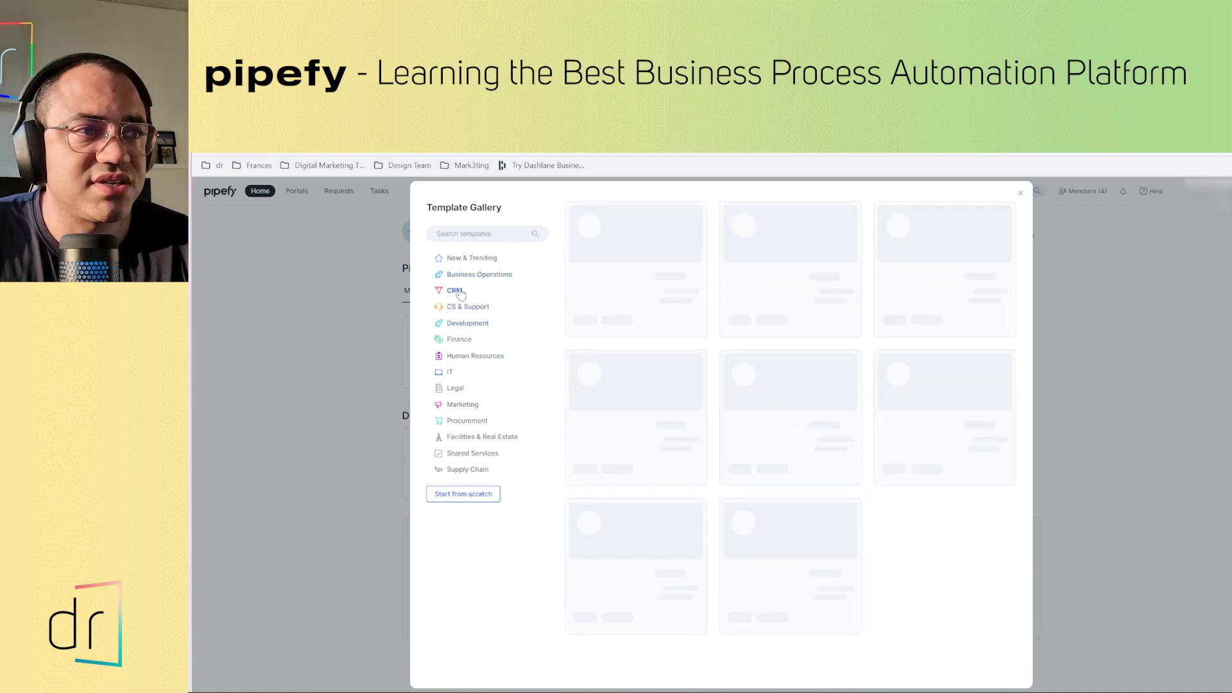
click(475, 309)
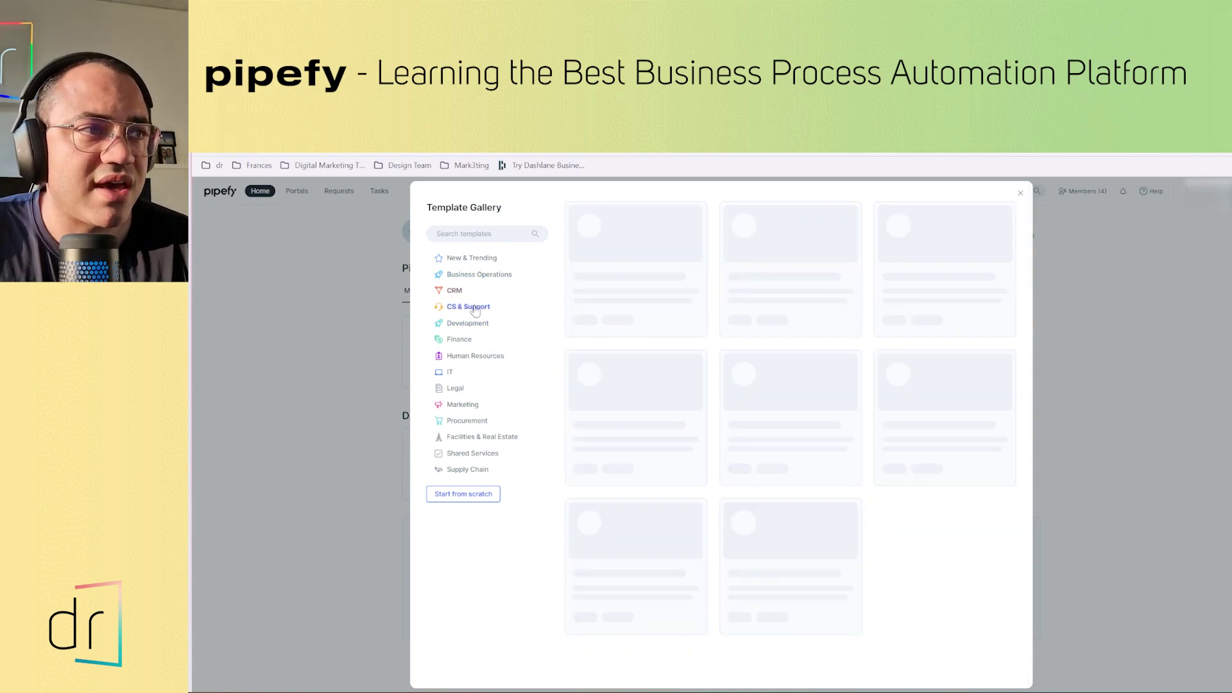
click(473, 326)
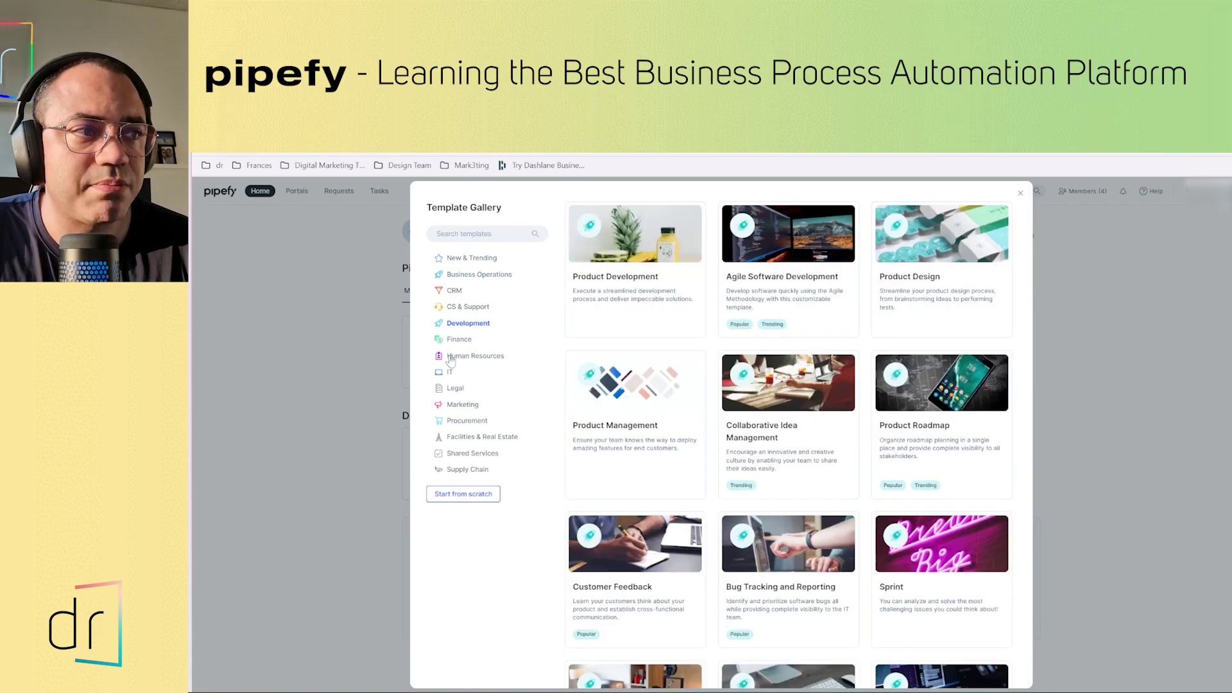
click(459, 340)
click(453, 357)
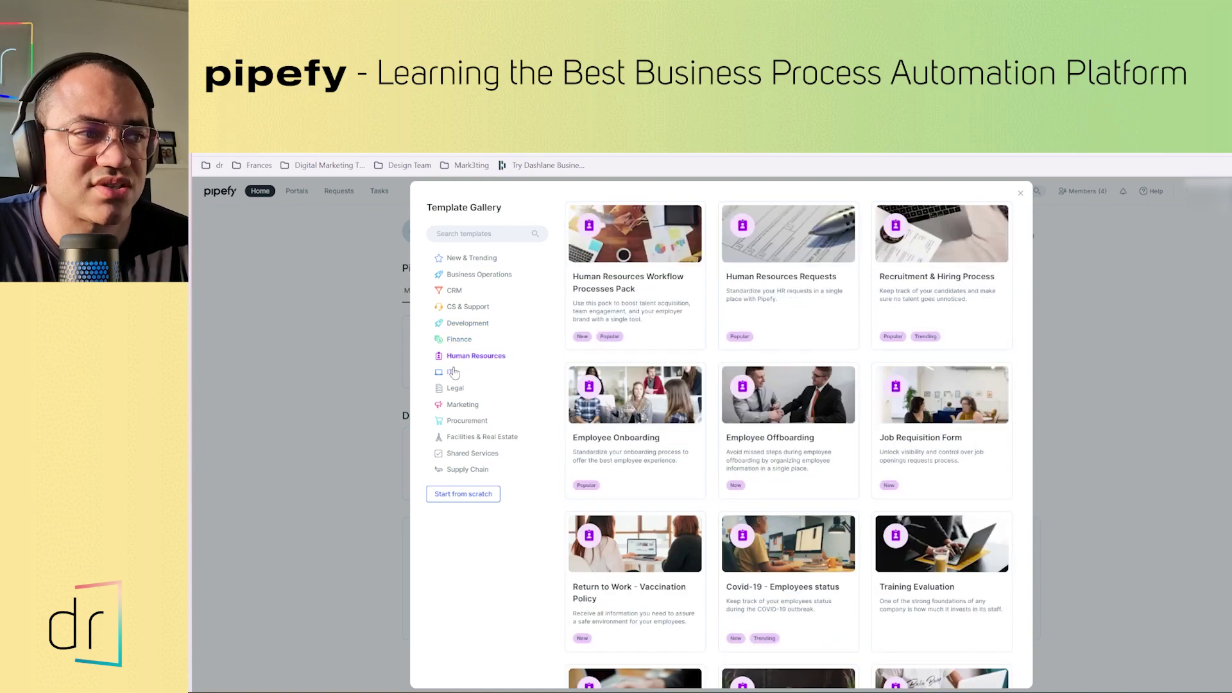
click(454, 373)
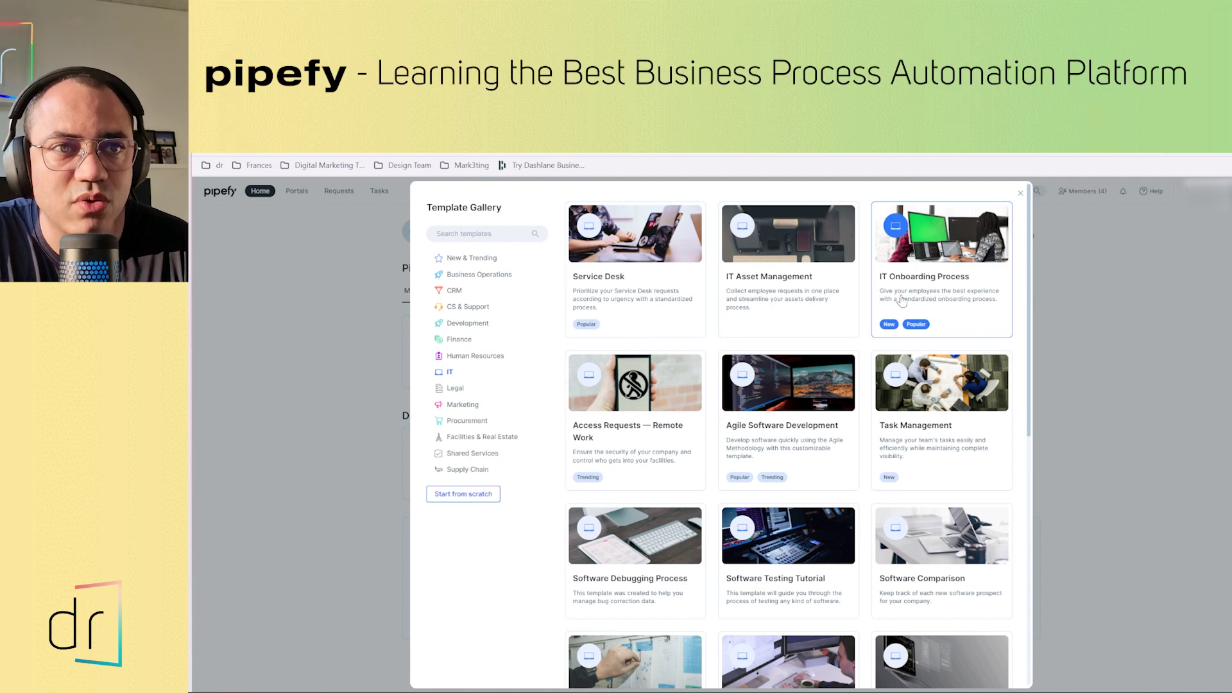
click(455, 388)
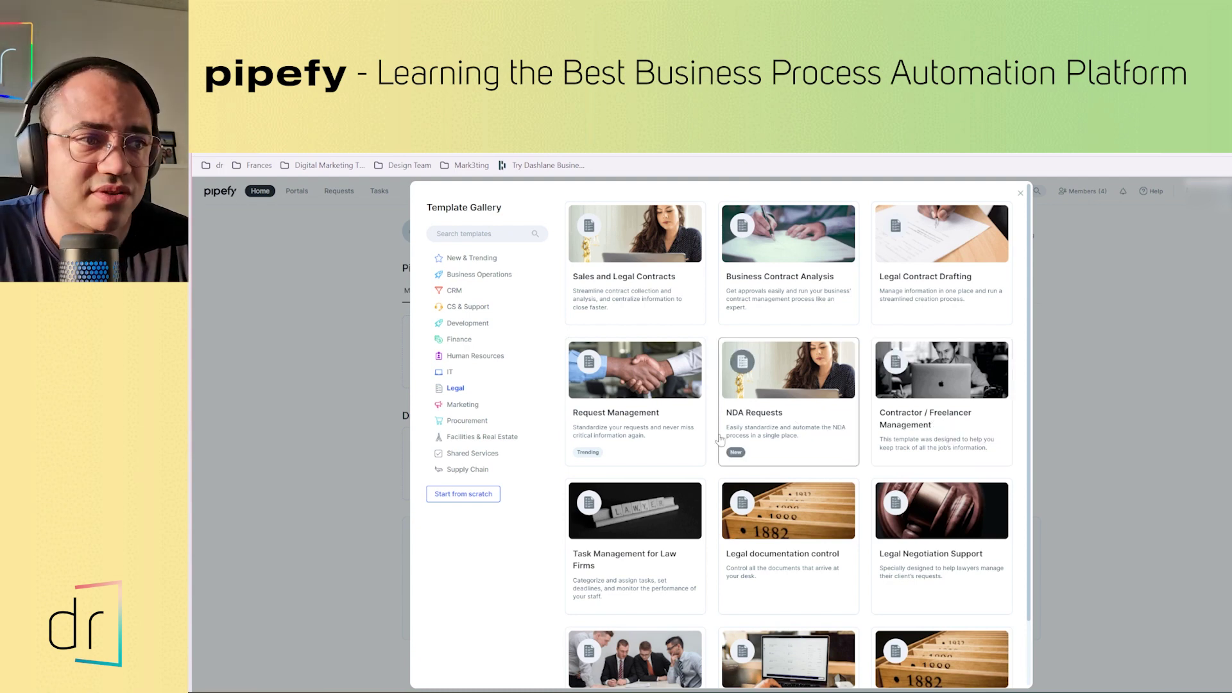
Browse Procurement, Marketing, Facilities & Real Estate and Supply Chain templates, then select the template search box
click(471, 421)
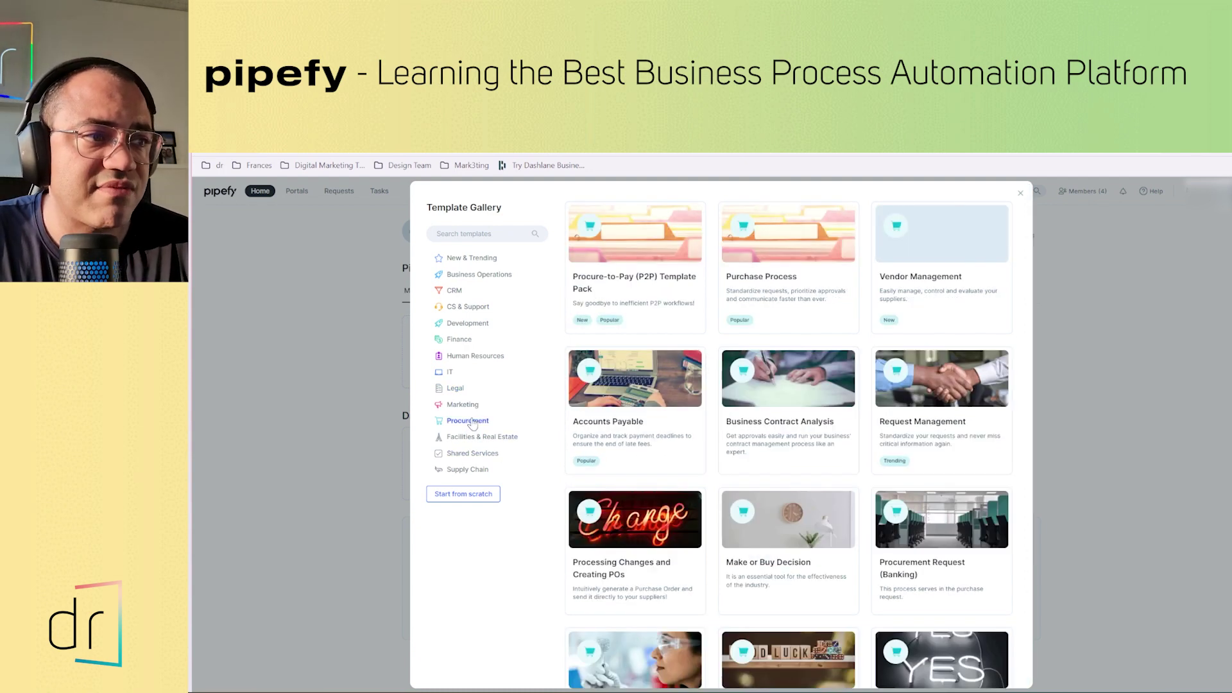
click(465, 405)
scroll(661, 416, down, 15)
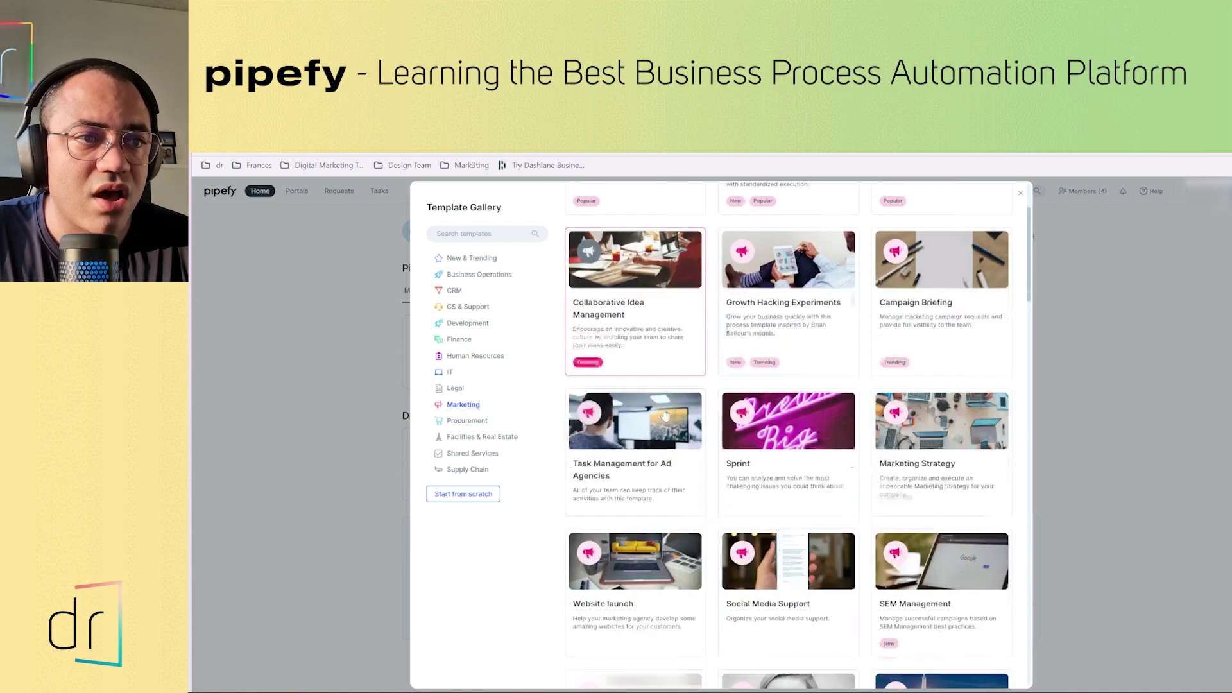
scroll(683, 436, up, 15)
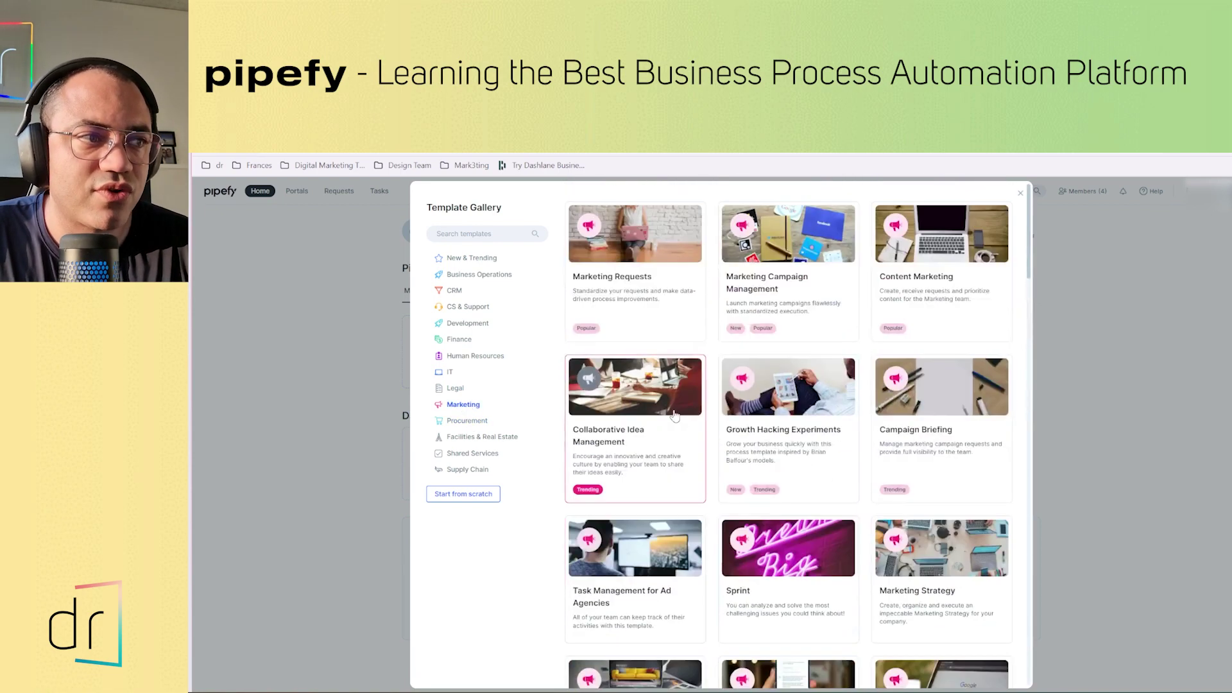
click(459, 421)
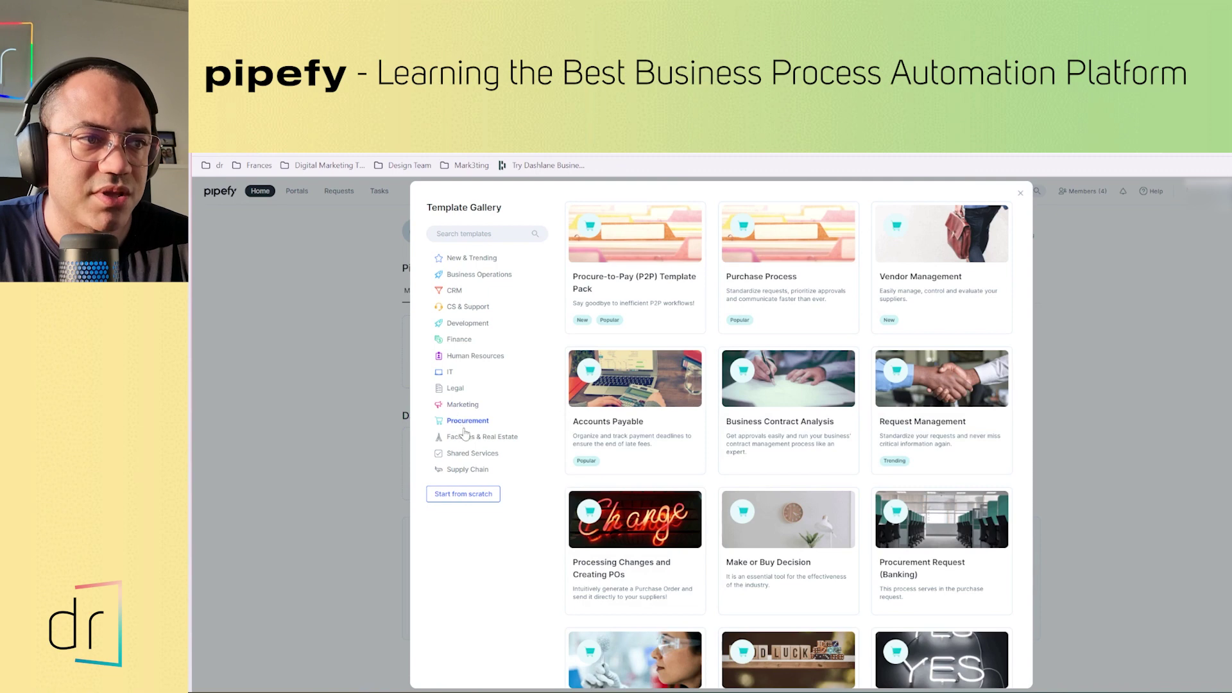
click(507, 441)
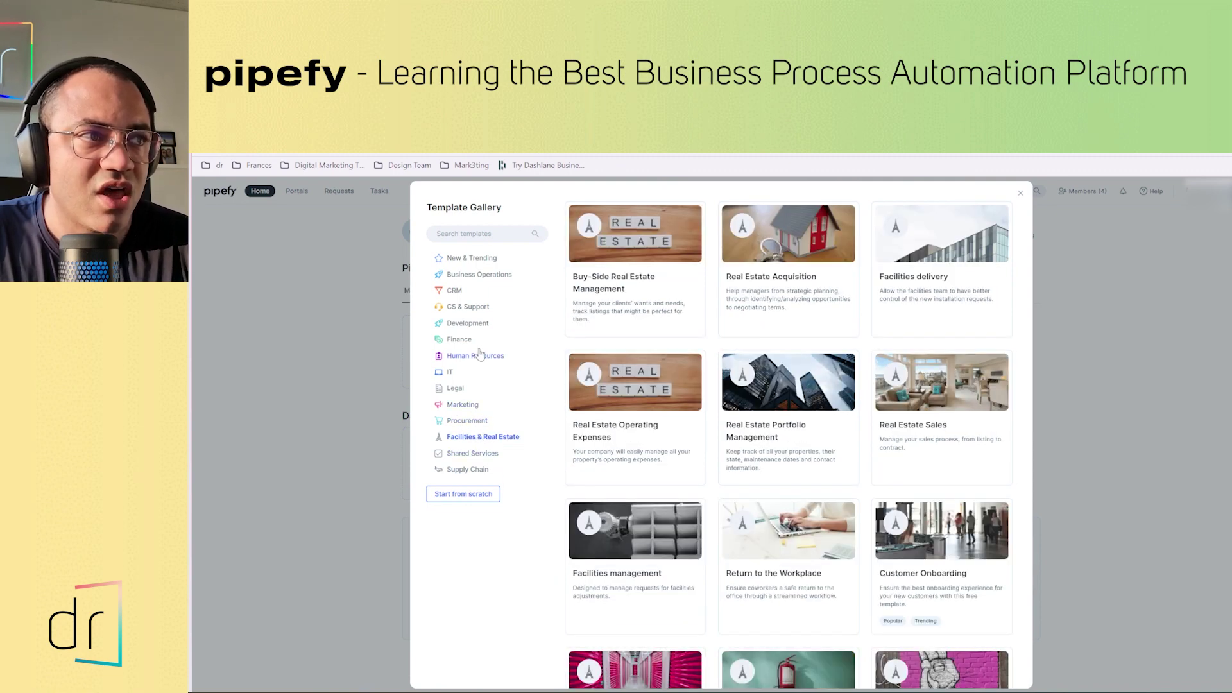
click(472, 469)
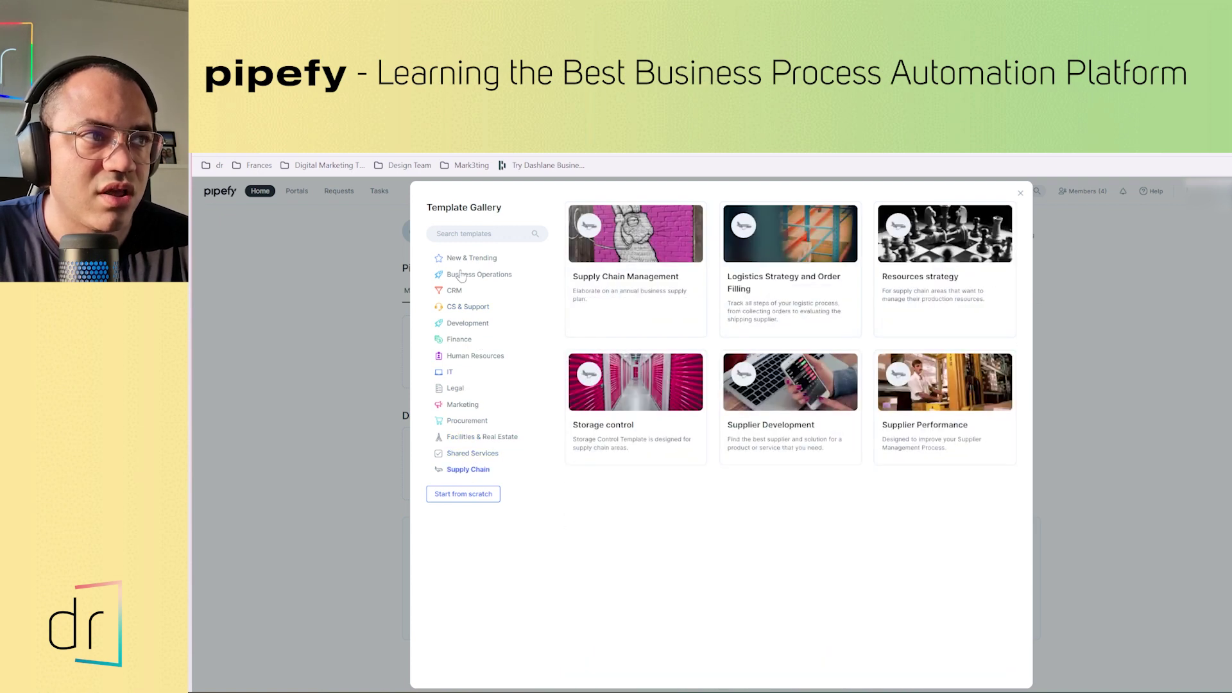
click(466, 234)
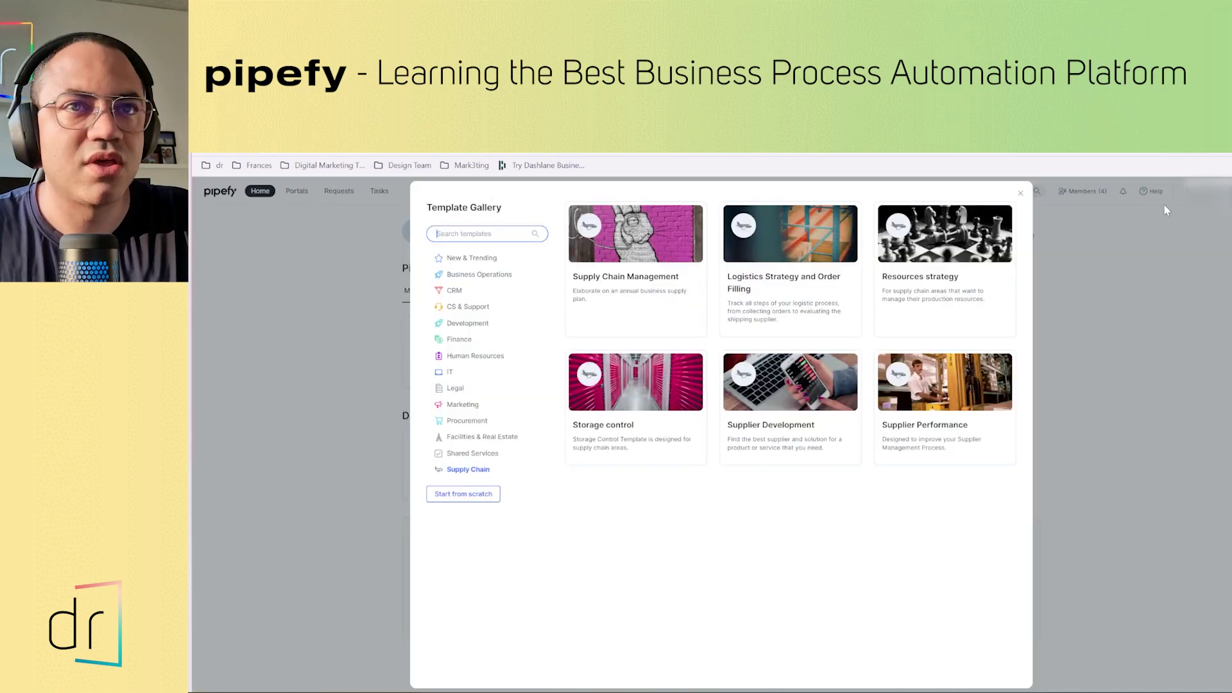
click(494, 233)
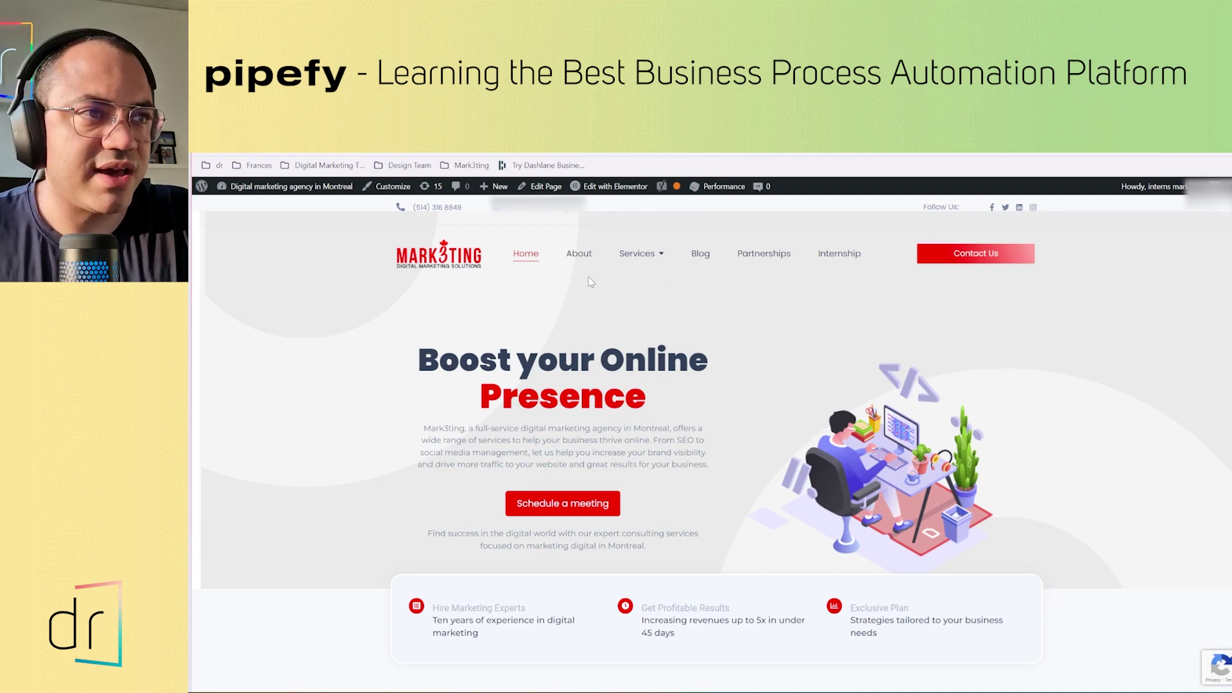
View the Marketing Consulting service page from the Mark3ting site's Services menu
mouse_move(635, 264)
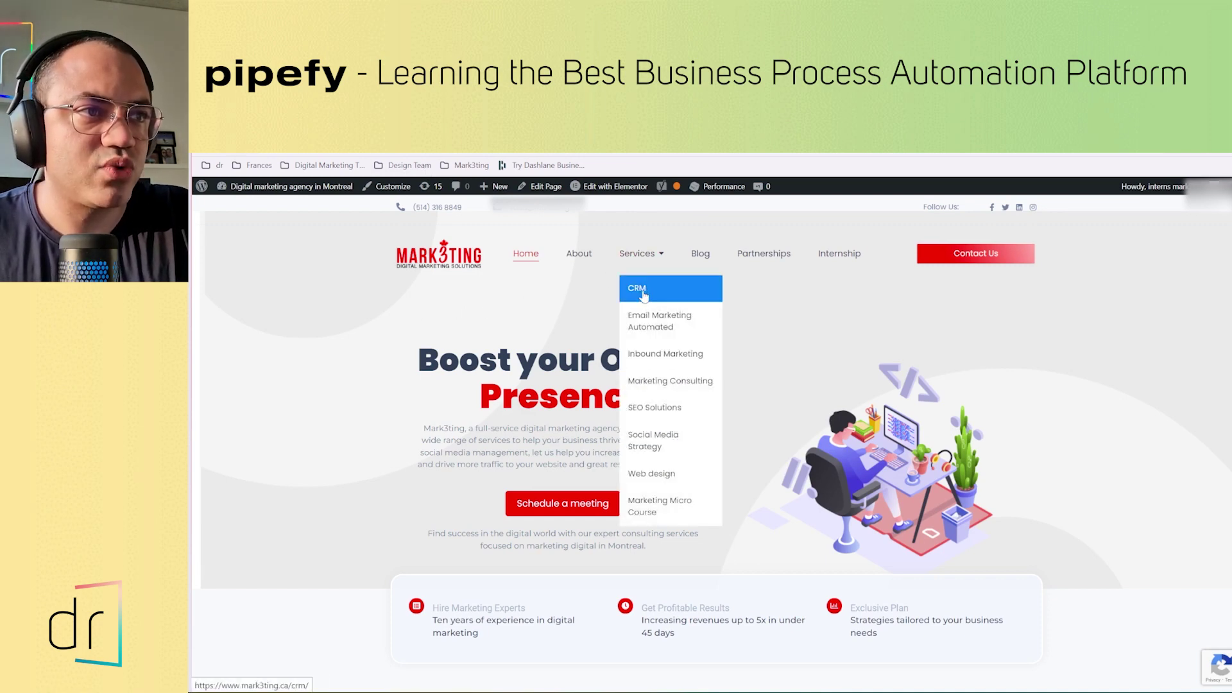
click(673, 392)
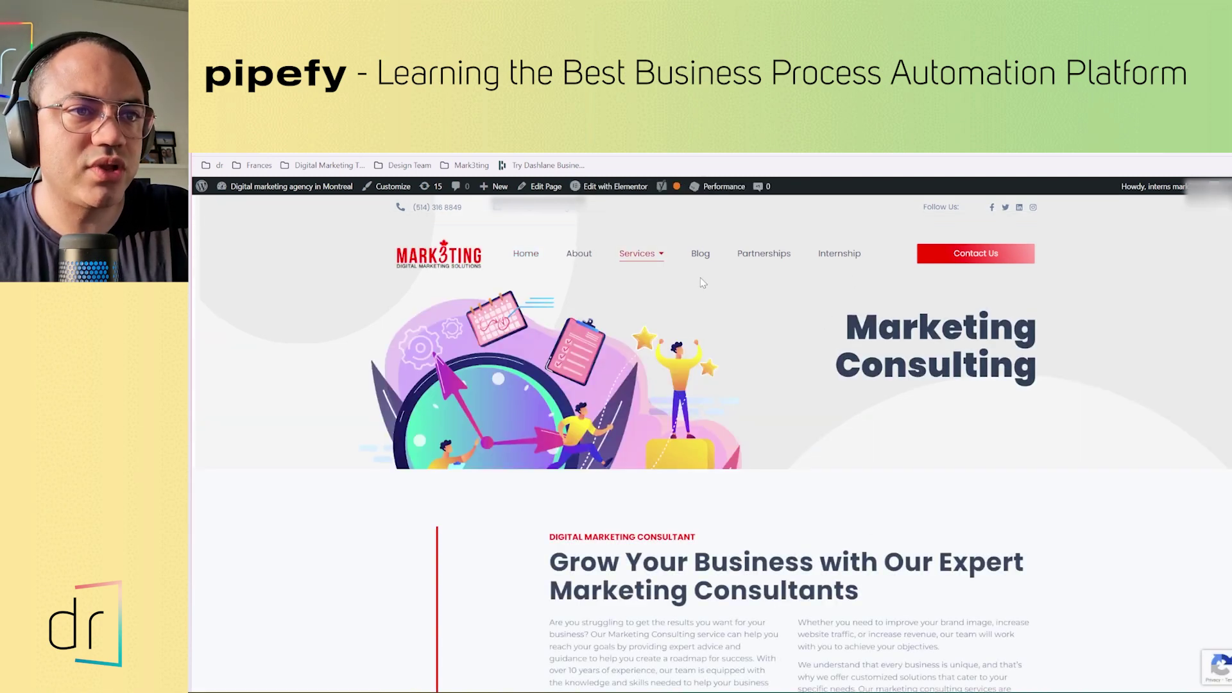
scroll(800, 429, down, 10)
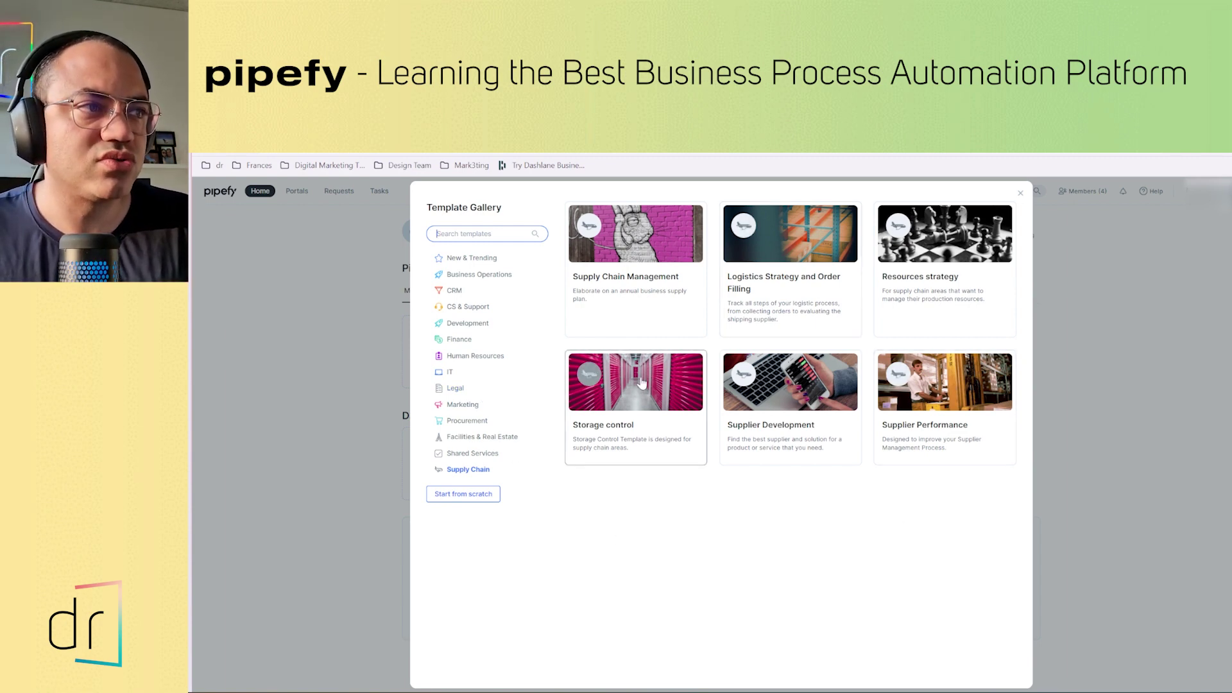
Browse the CRM templates and open the Sales Lead Qualification template's details
click(455, 291)
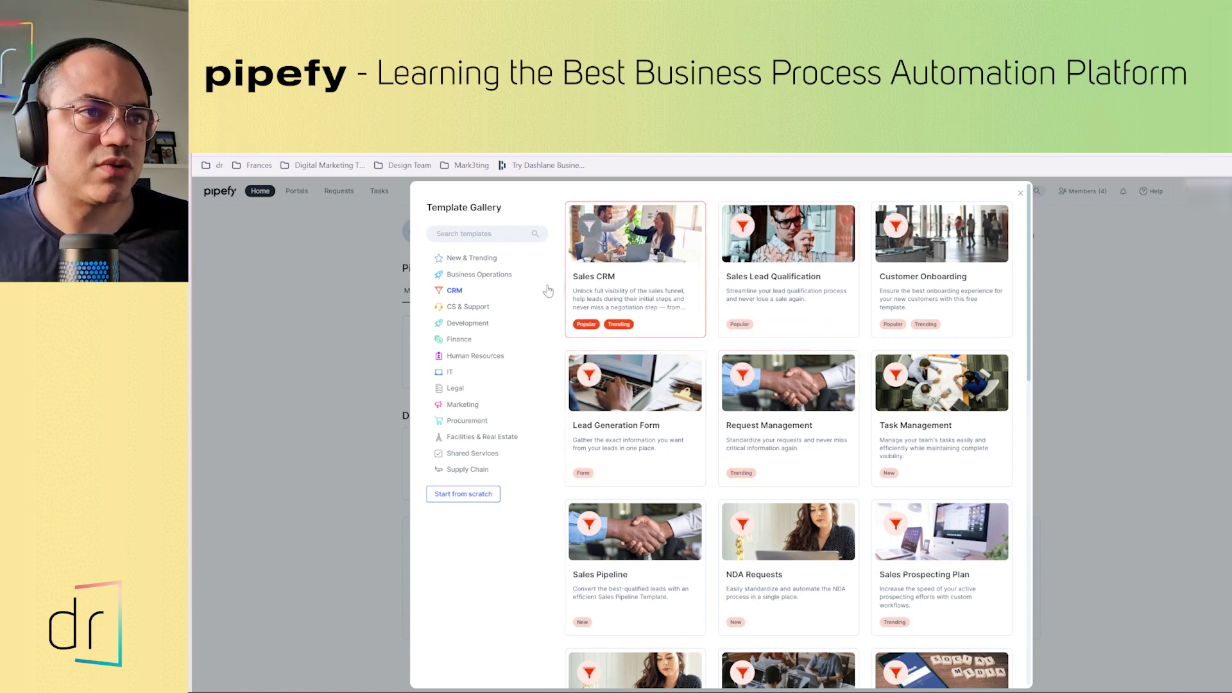
click(478, 235)
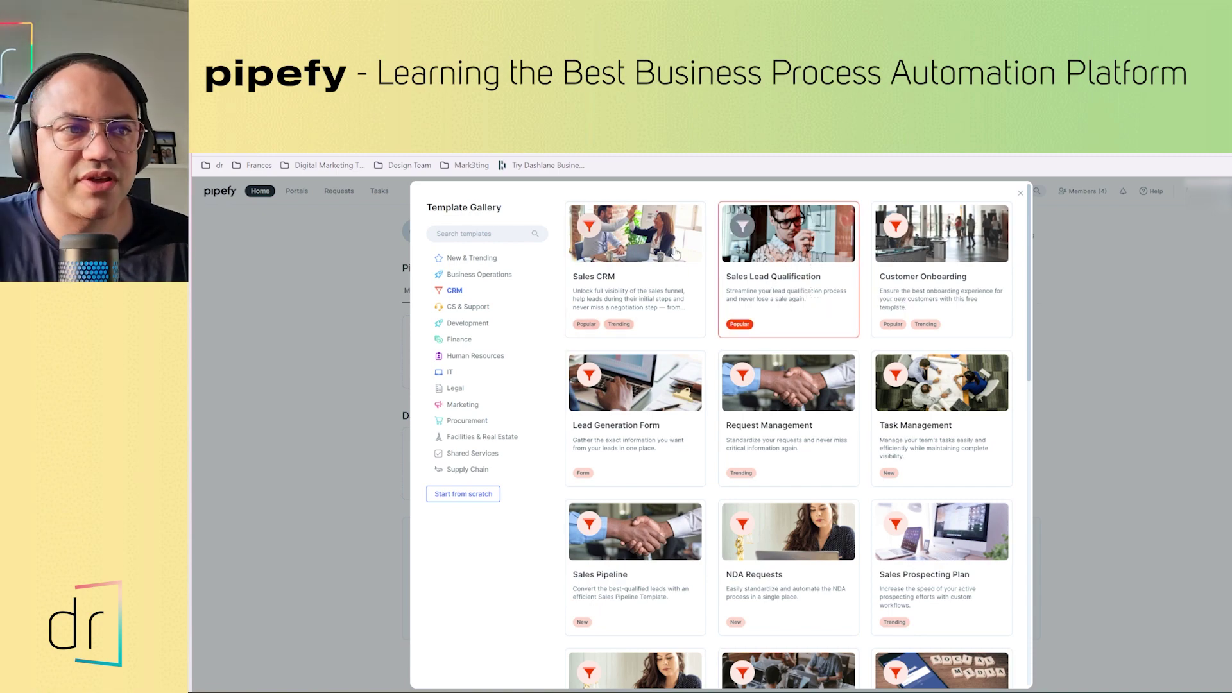
scroll(806, 464, down, 10)
scroll(805, 463, down, 2)
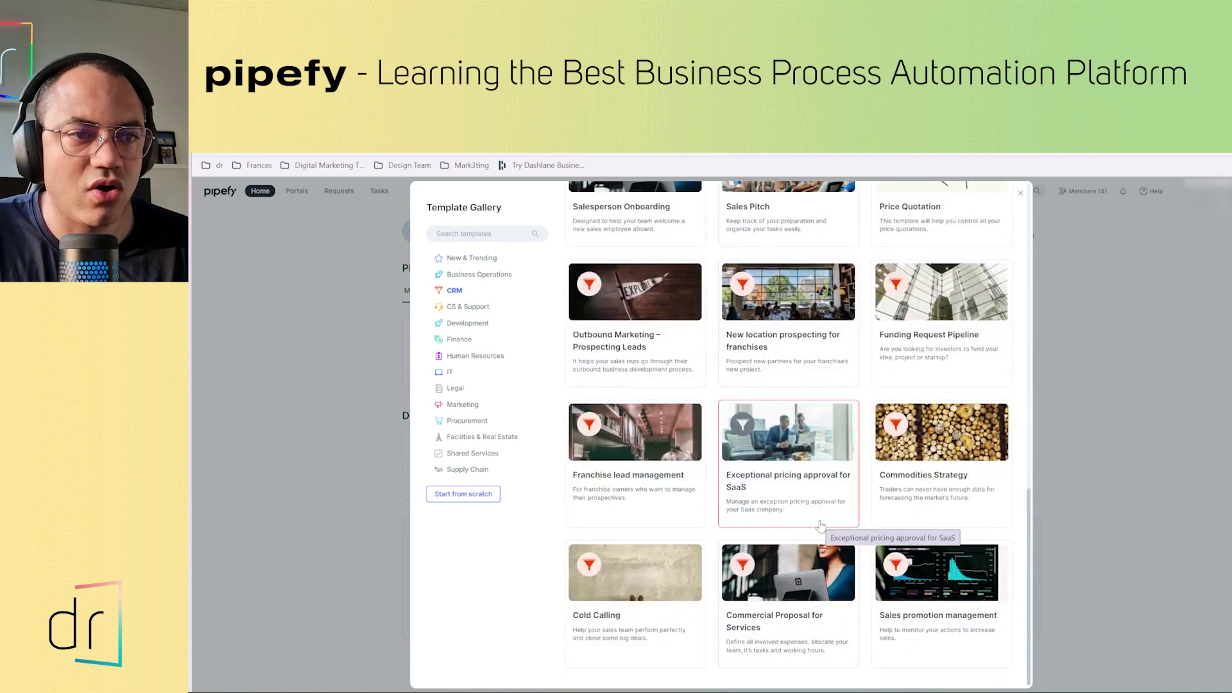
scroll(786, 592, up, 9)
scroll(787, 592, up, 3)
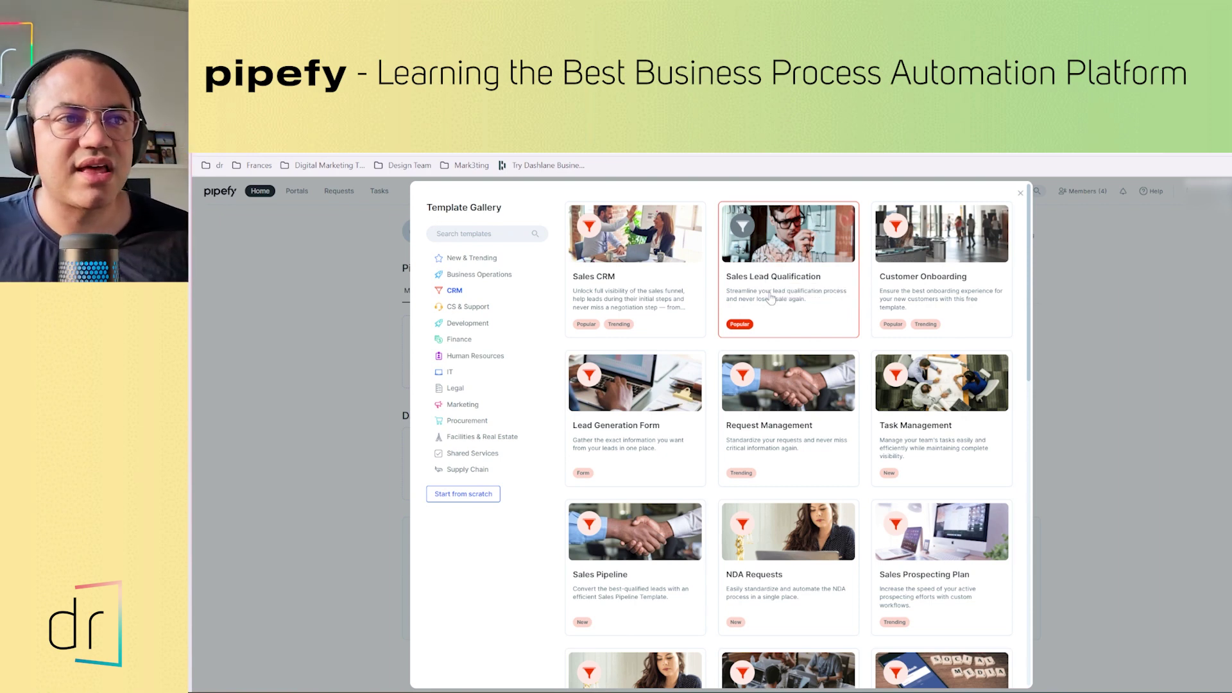
click(784, 285)
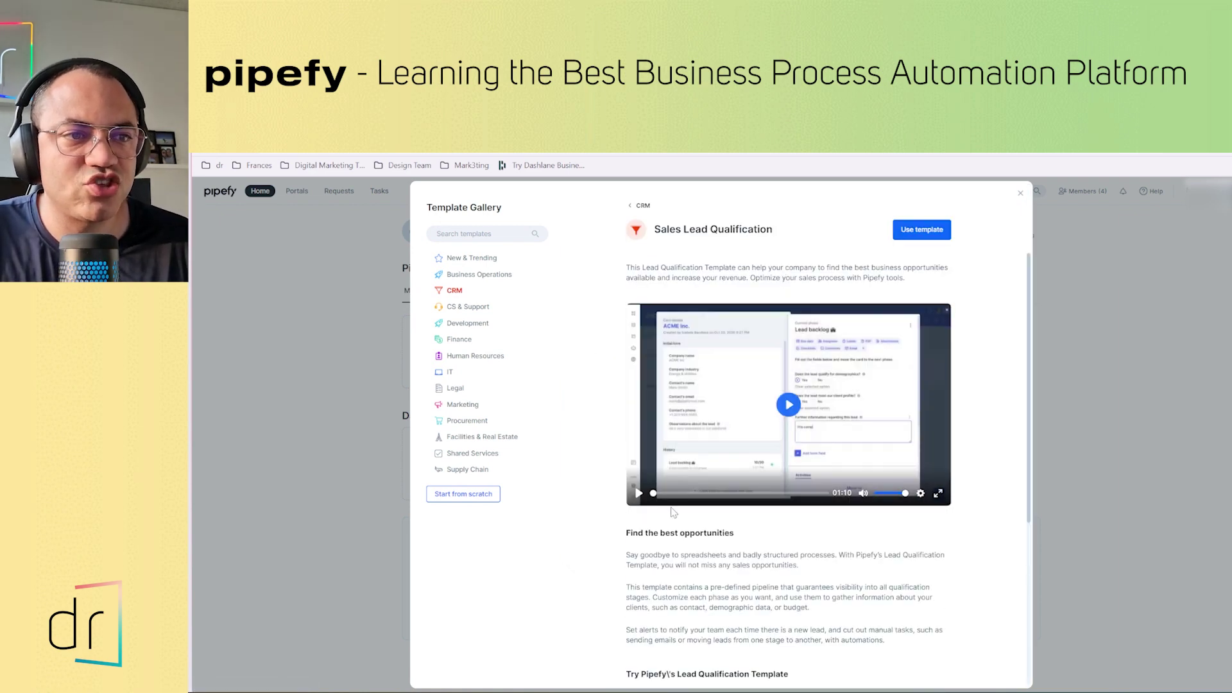
Watch part of the preview video, then create a pipe from the Sales Lead Qualification template
click(789, 404)
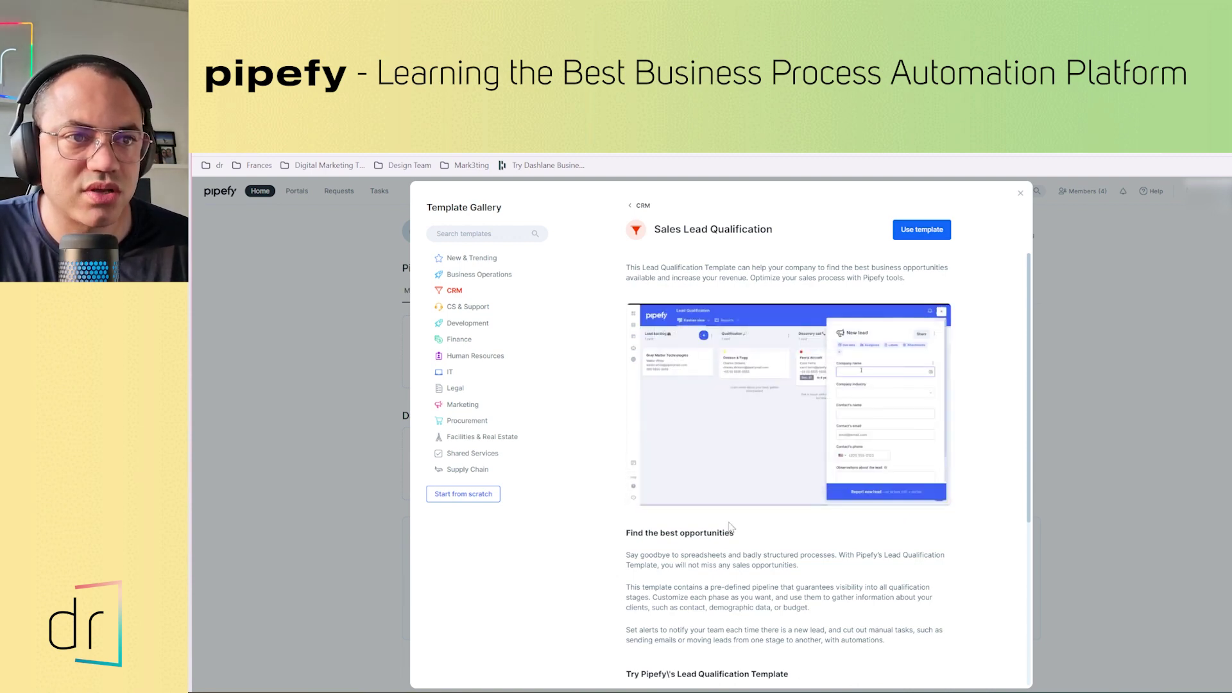
click(638, 493)
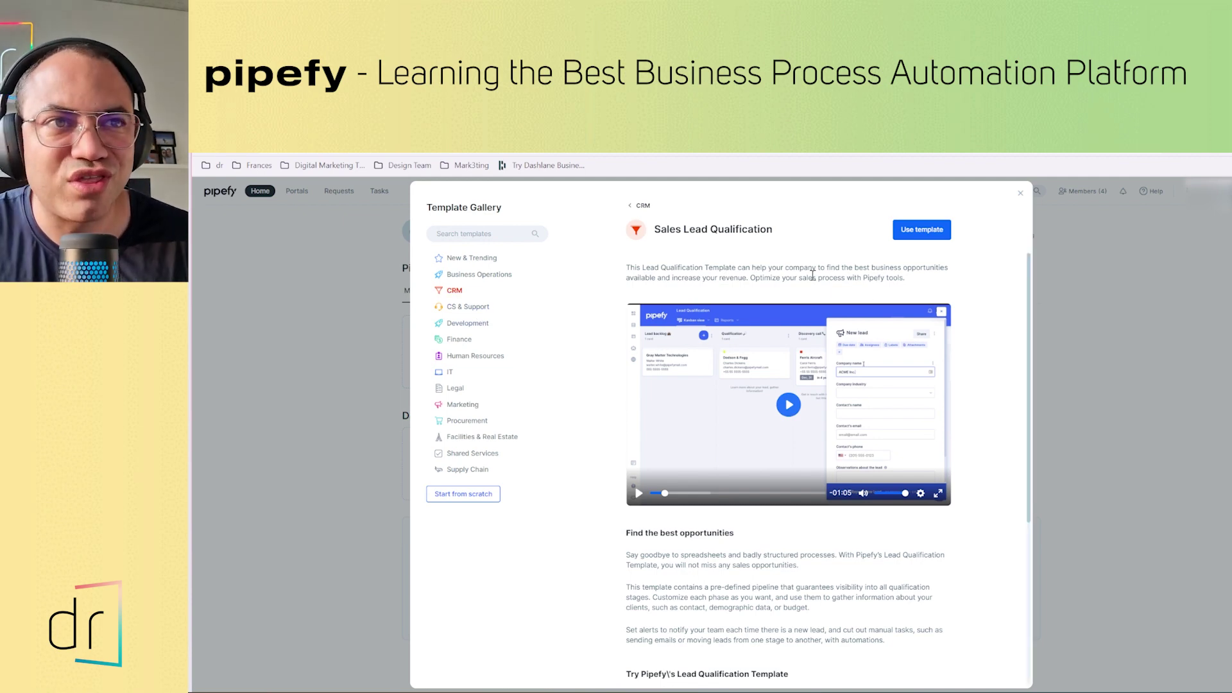
click(911, 236)
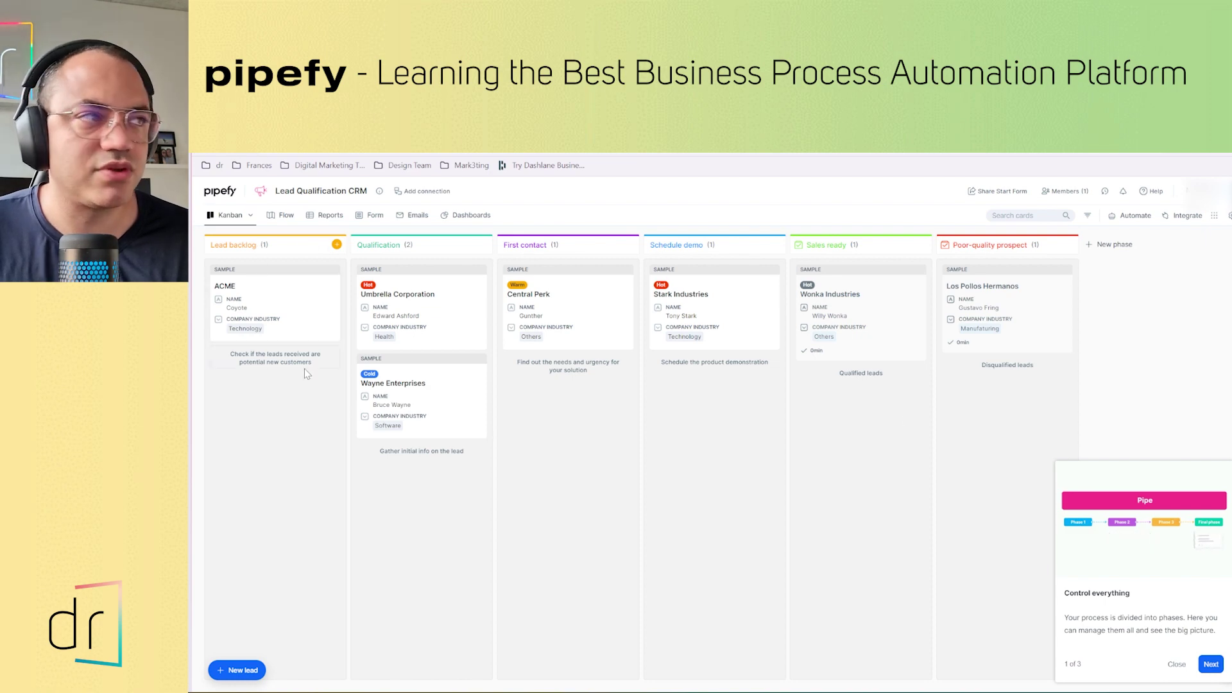
Try the List view, return to the Kanban view, and close the onboarding tour
click(249, 218)
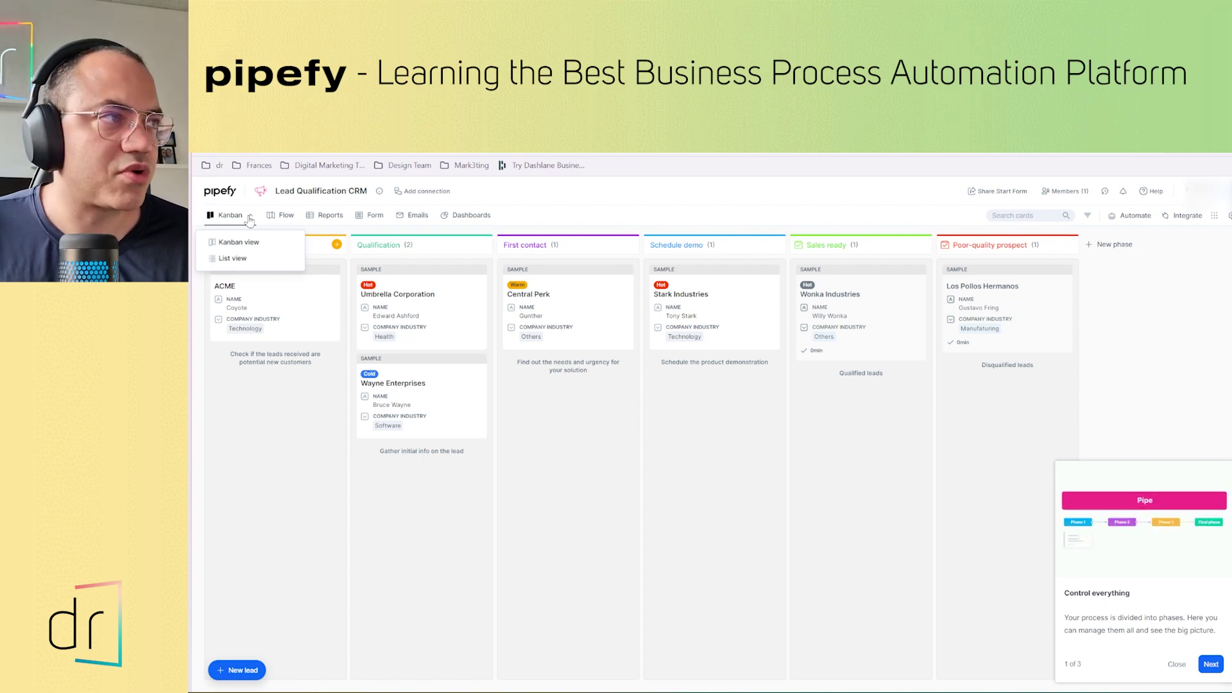
click(561, 497)
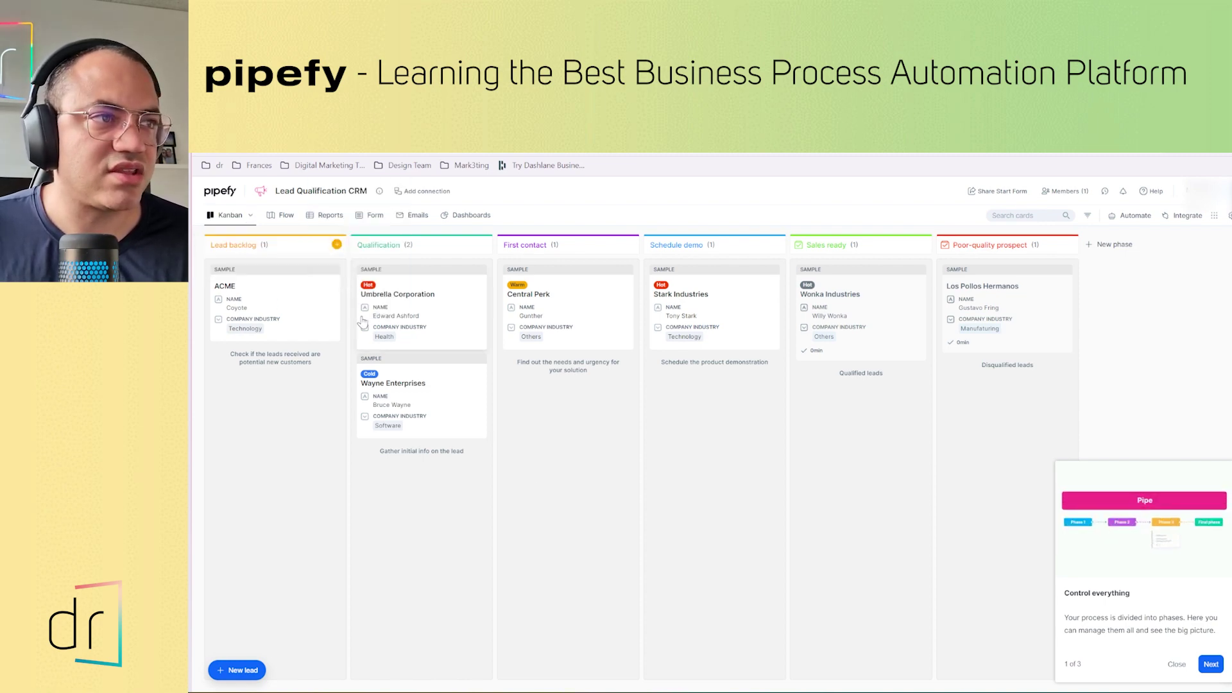
click(252, 219)
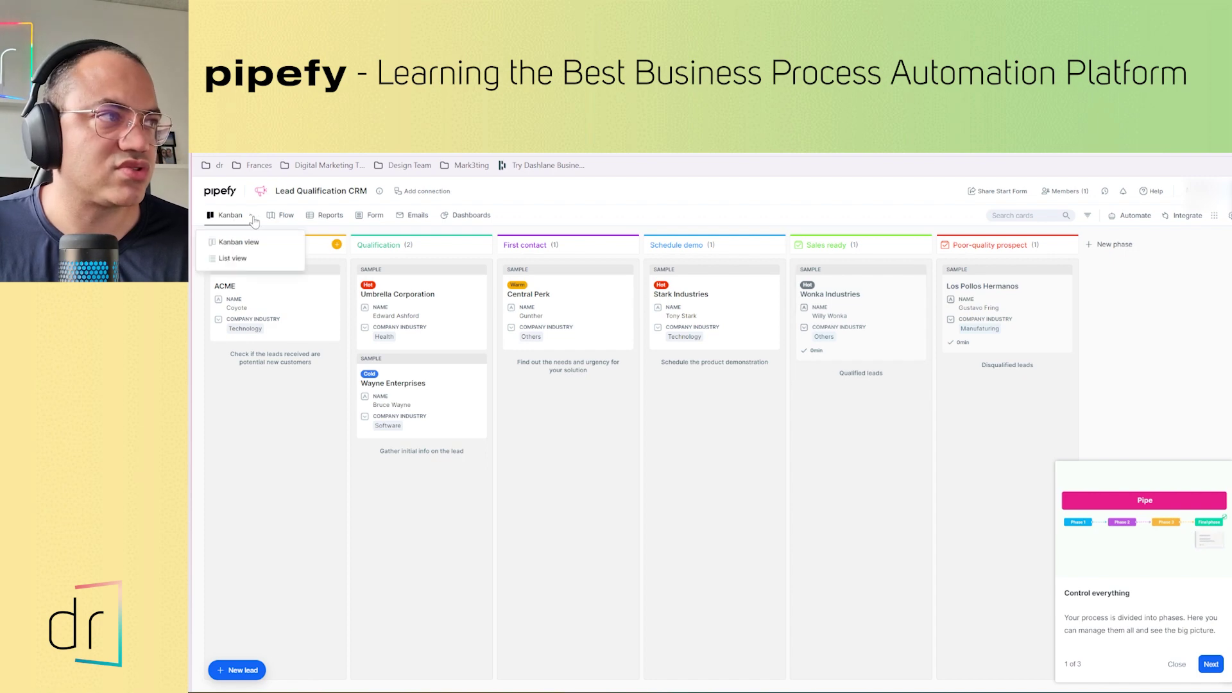
click(232, 258)
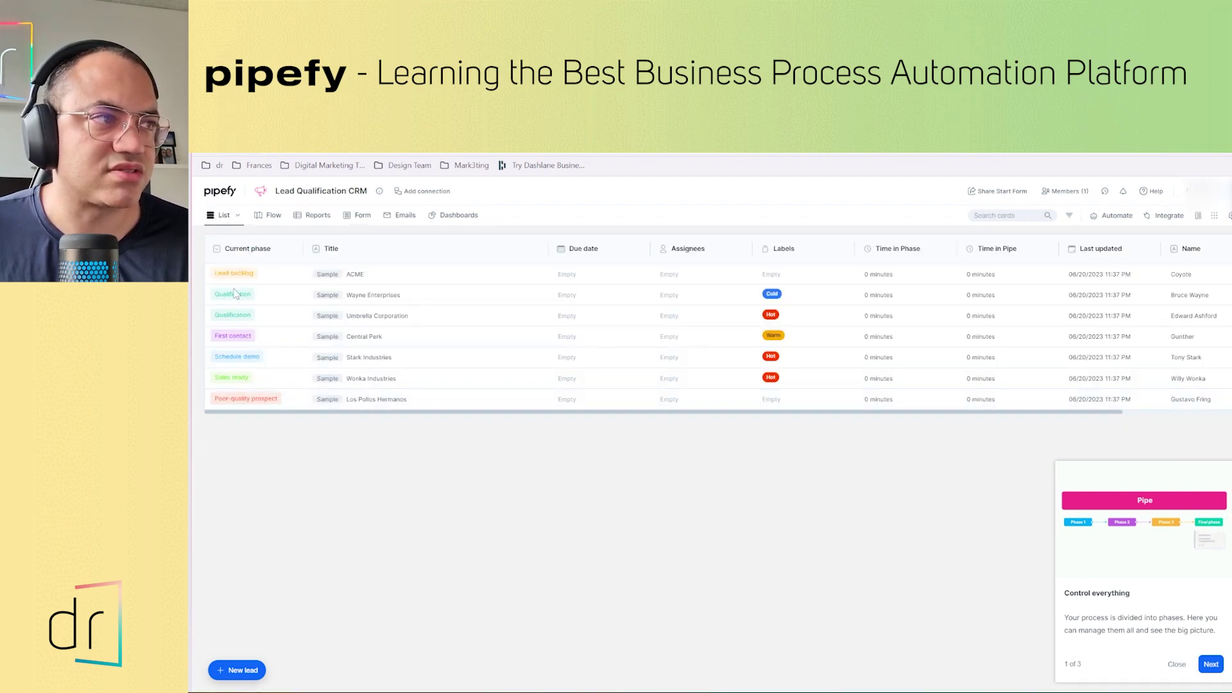
click(237, 216)
click(235, 245)
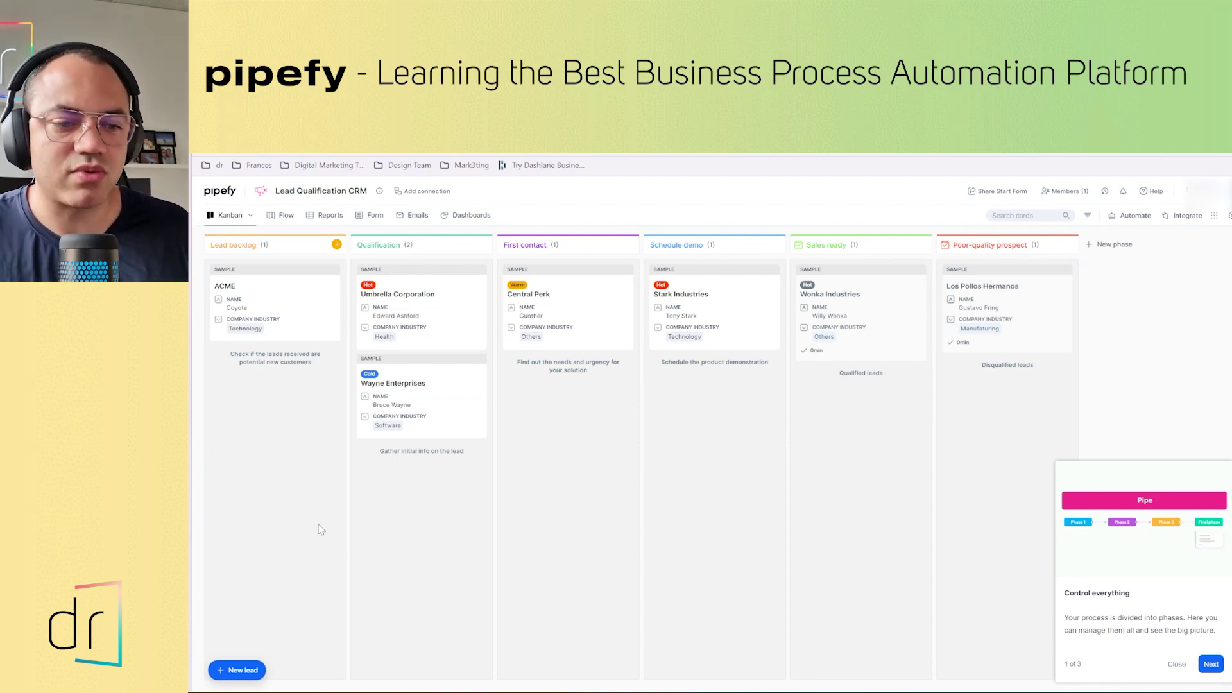
click(1177, 665)
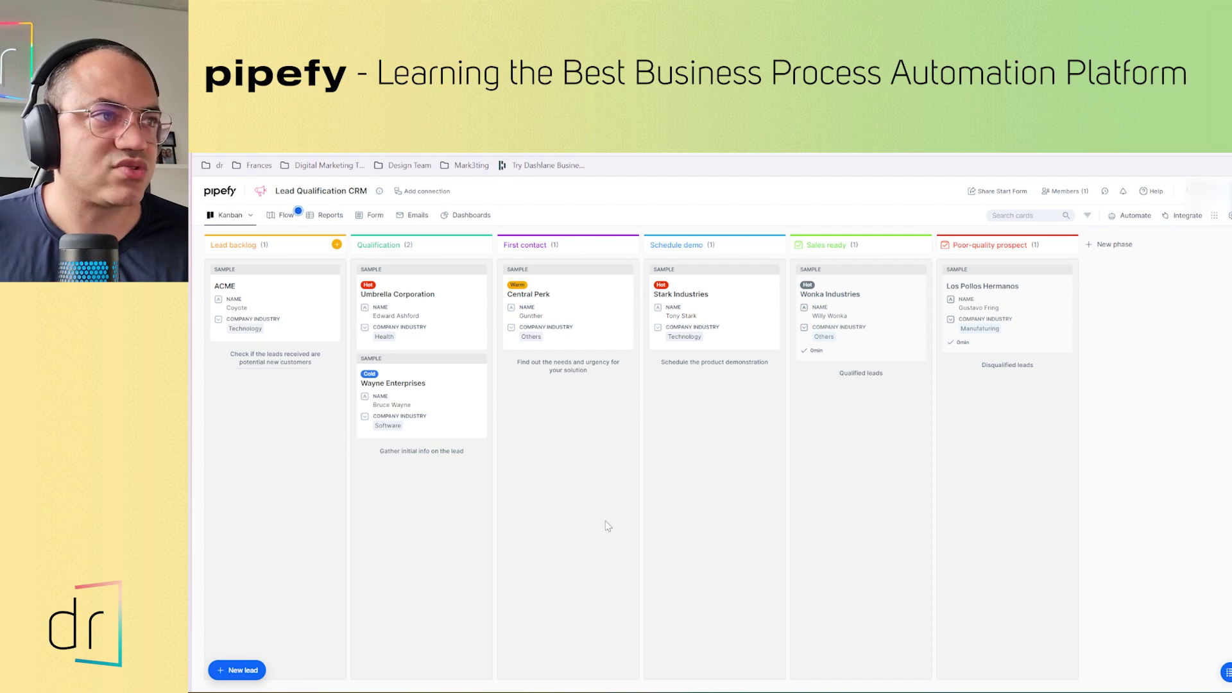
Dismiss the Flow view announcement with Not now and return to the Home page
click(298, 211)
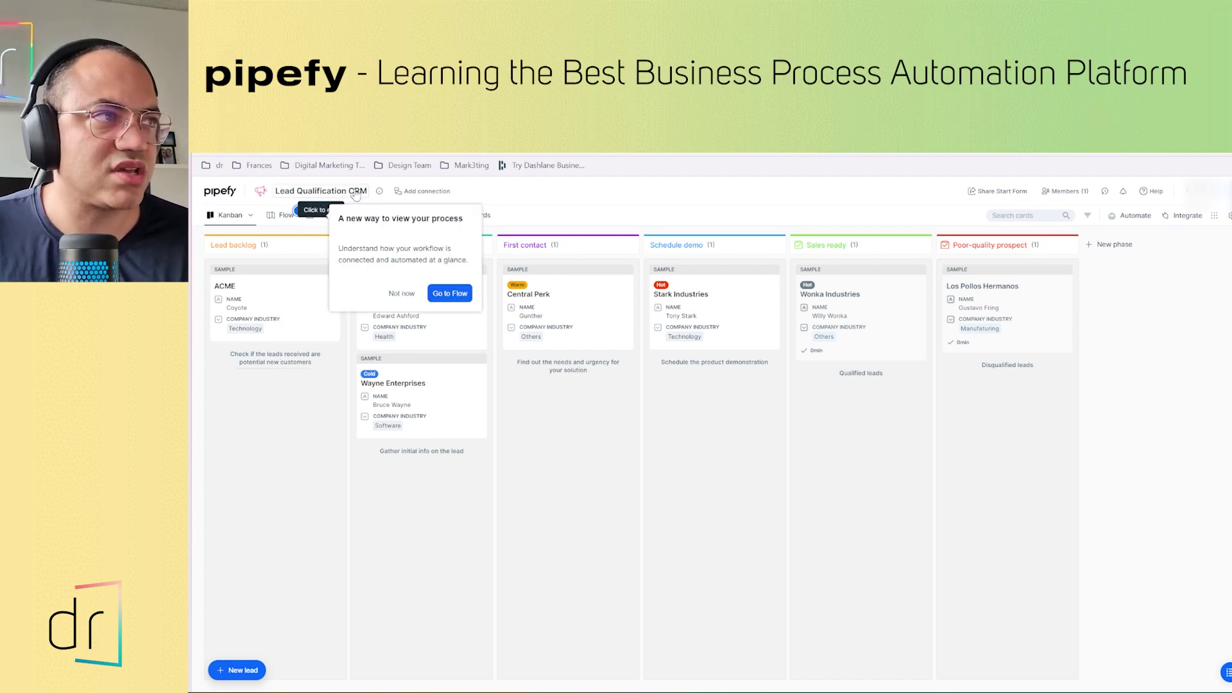
click(394, 295)
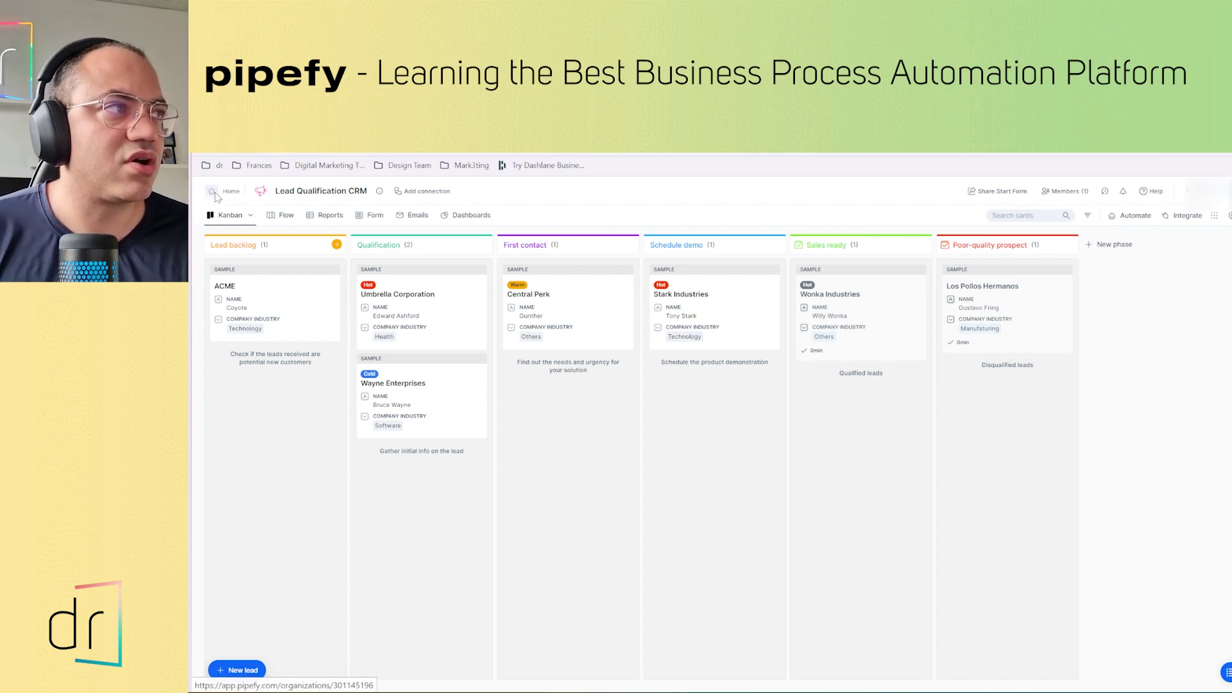
click(217, 195)
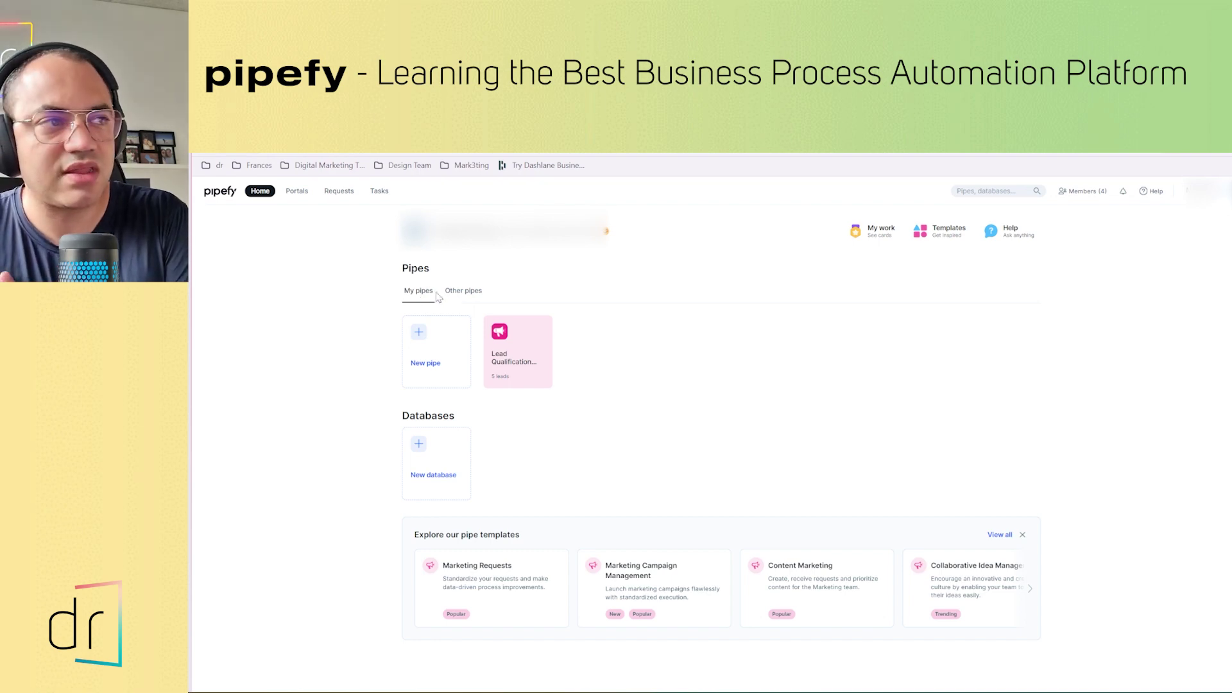
Glance at Other pipes, then reopen the Lead Qualification pipe from My pipes
click(461, 294)
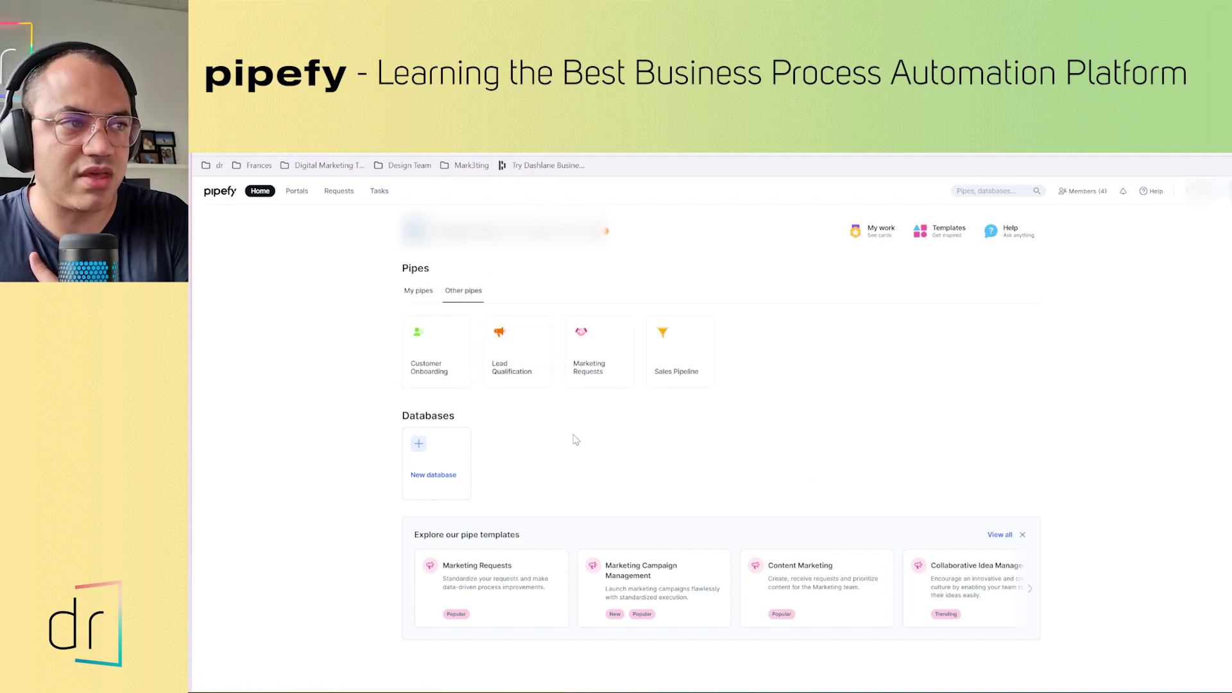
click(417, 292)
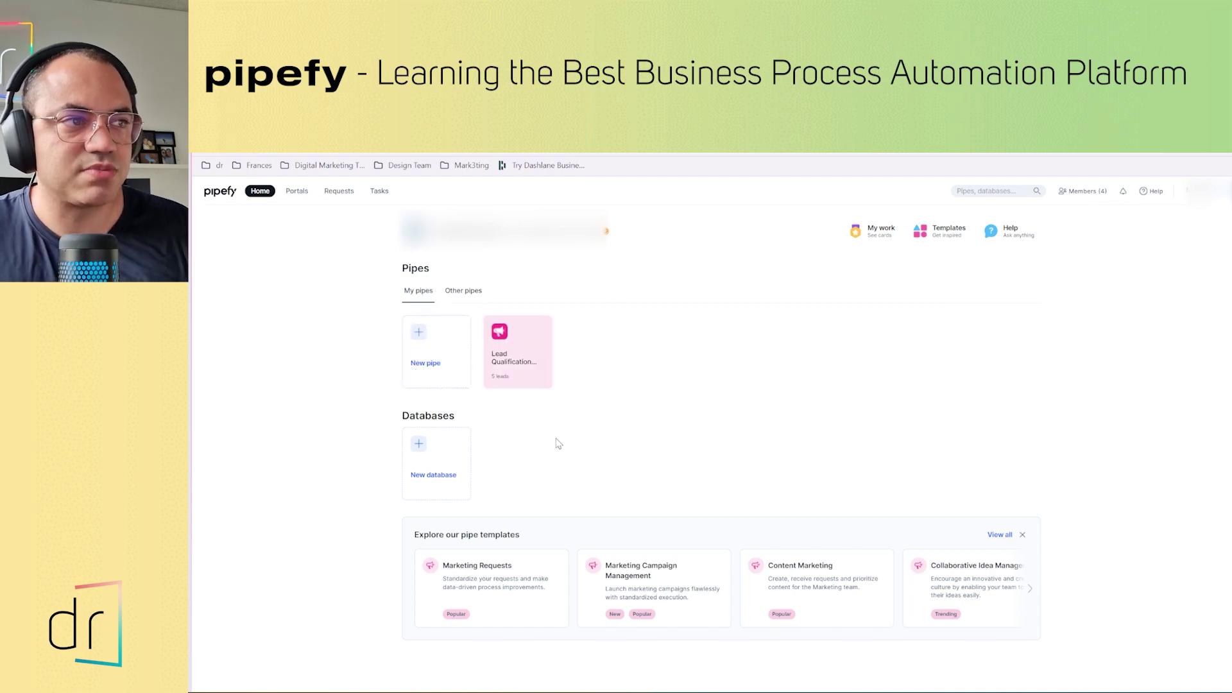
click(523, 352)
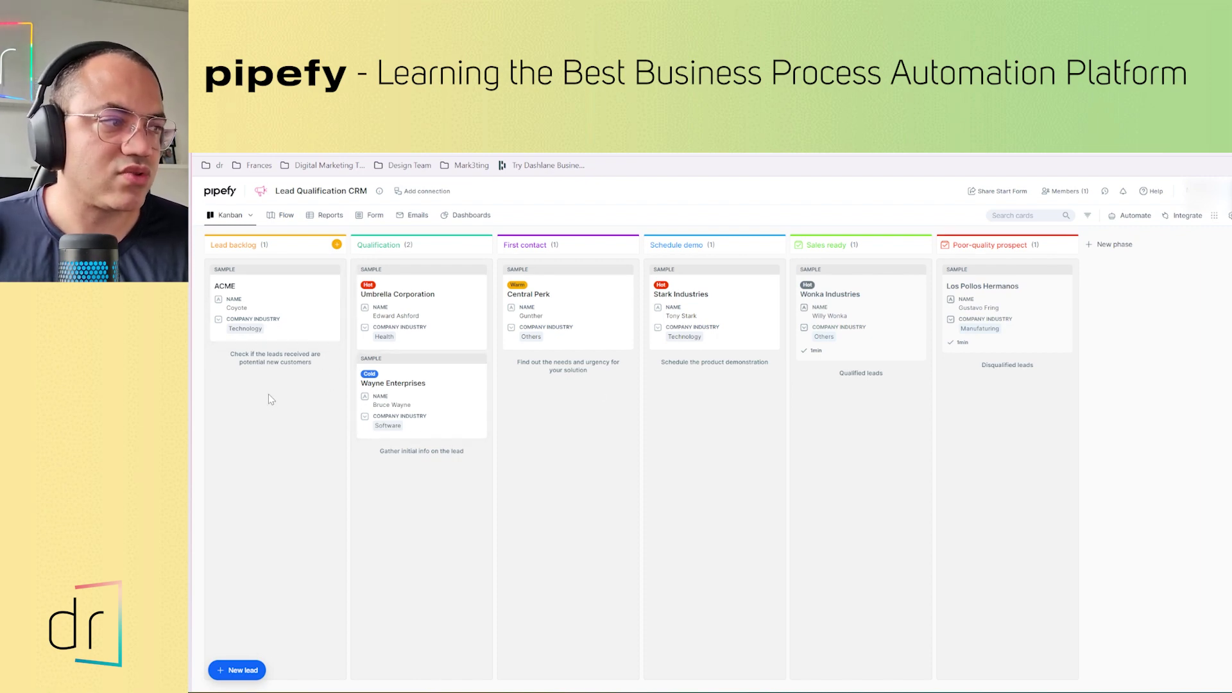
Delete the ACME, Umbrella Corporation and Wayne Enterprises sample cards
click(280, 306)
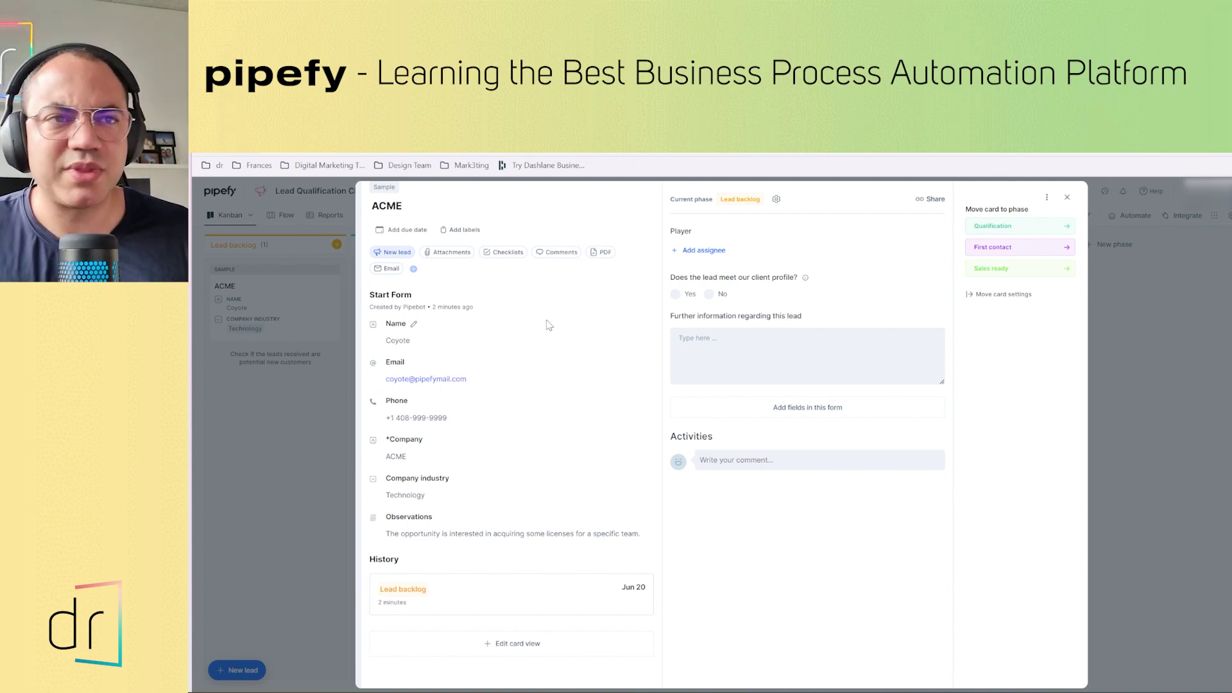
click(1046, 199)
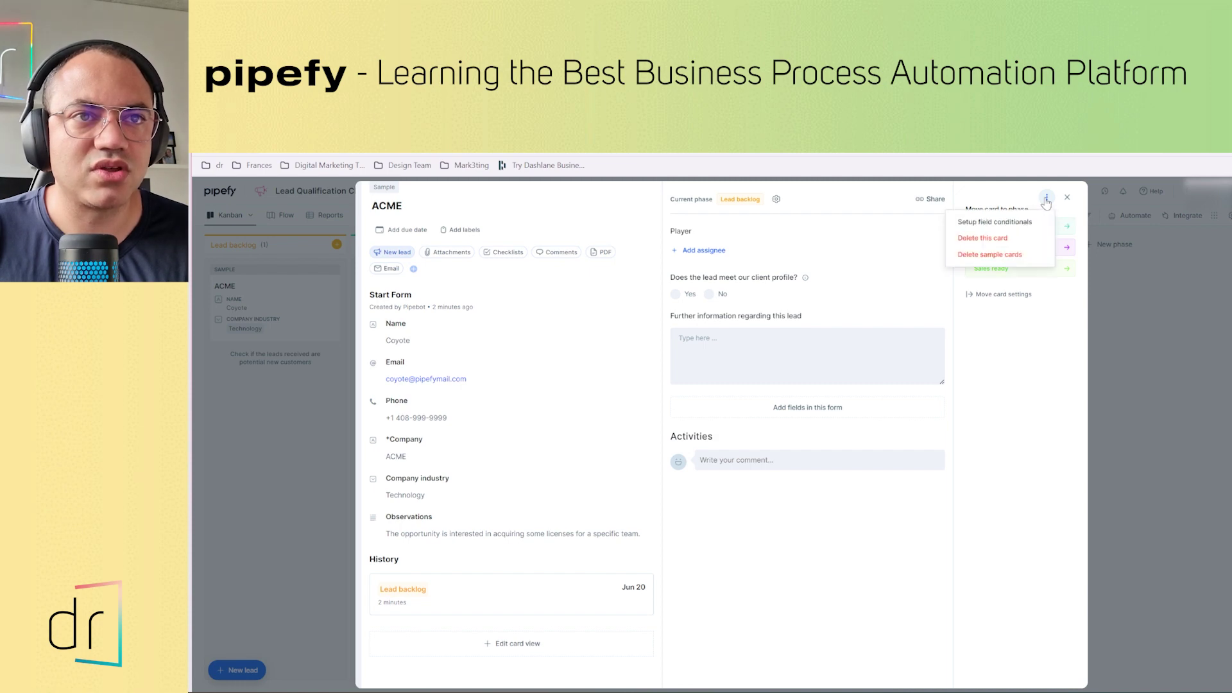
click(1007, 237)
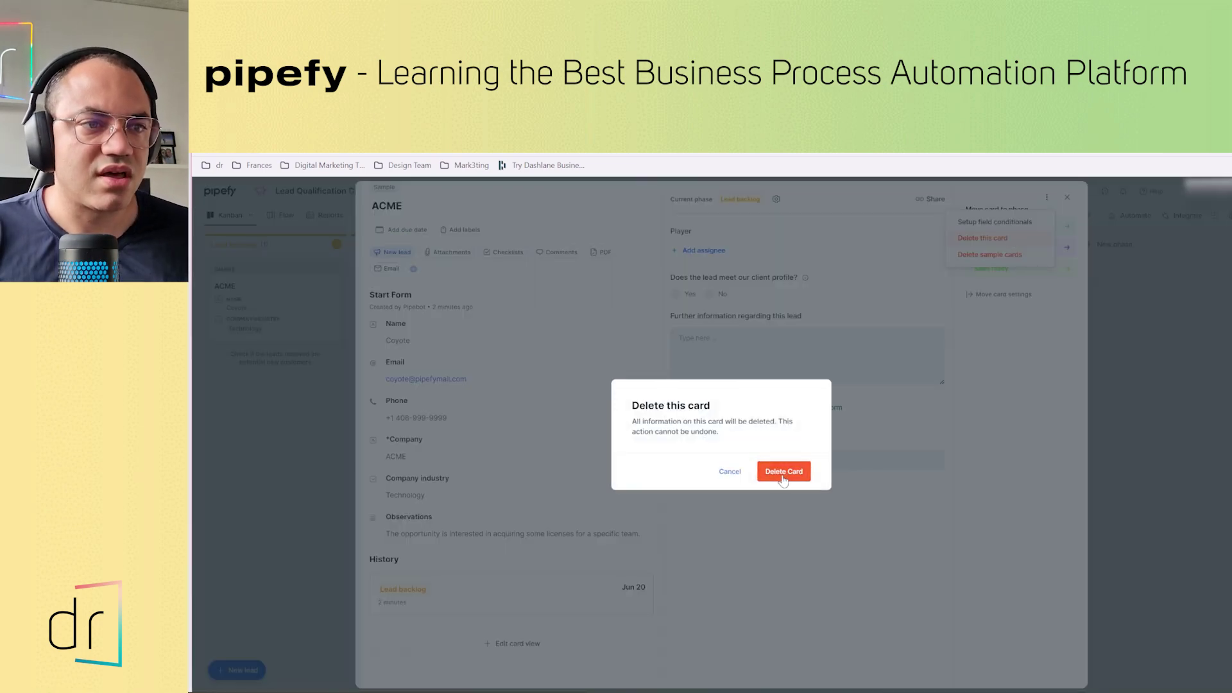
click(783, 475)
click(383, 302)
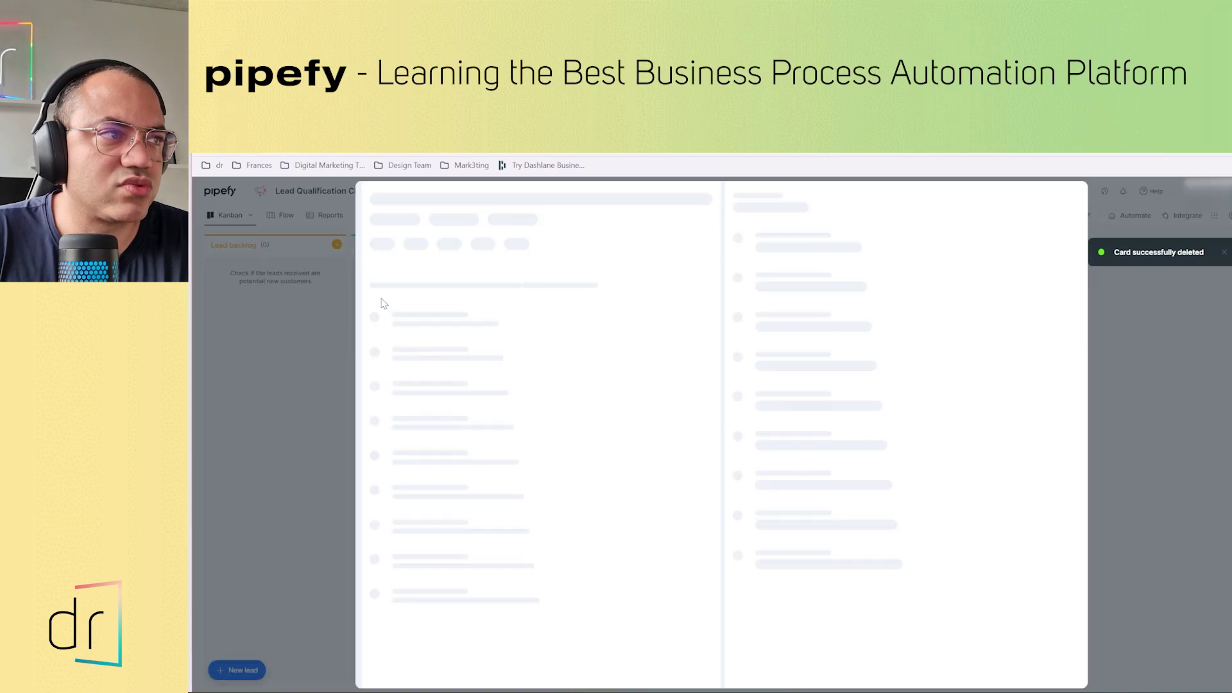
click(1046, 199)
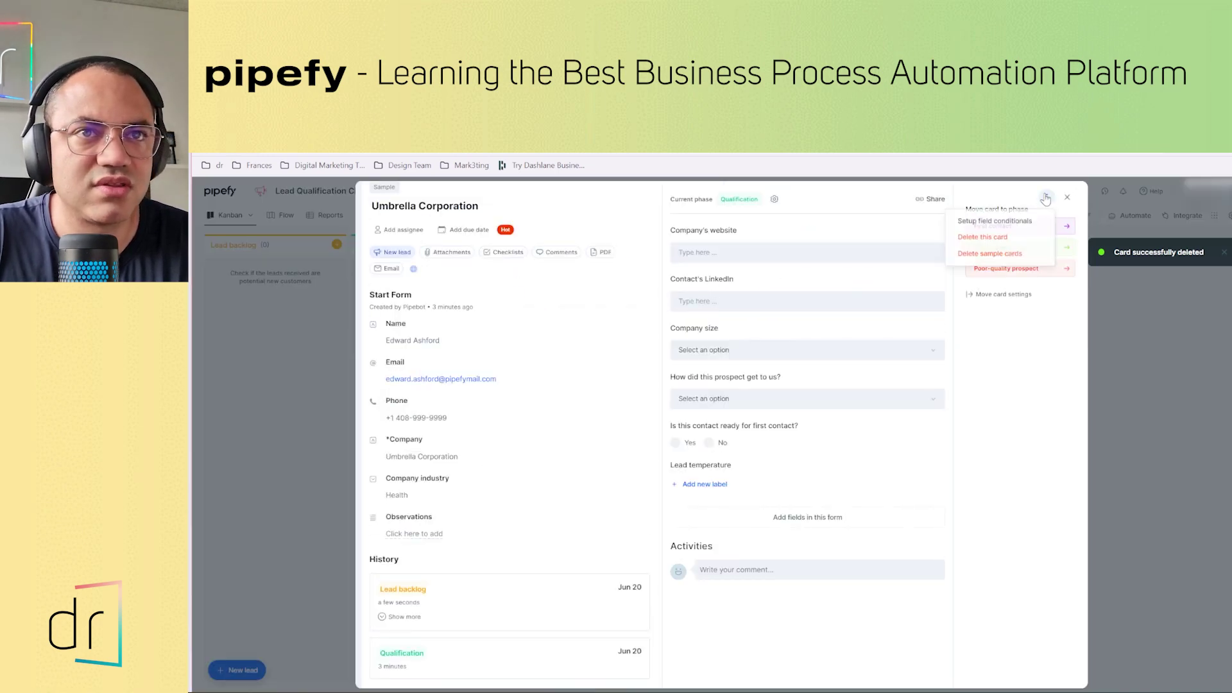
click(1011, 237)
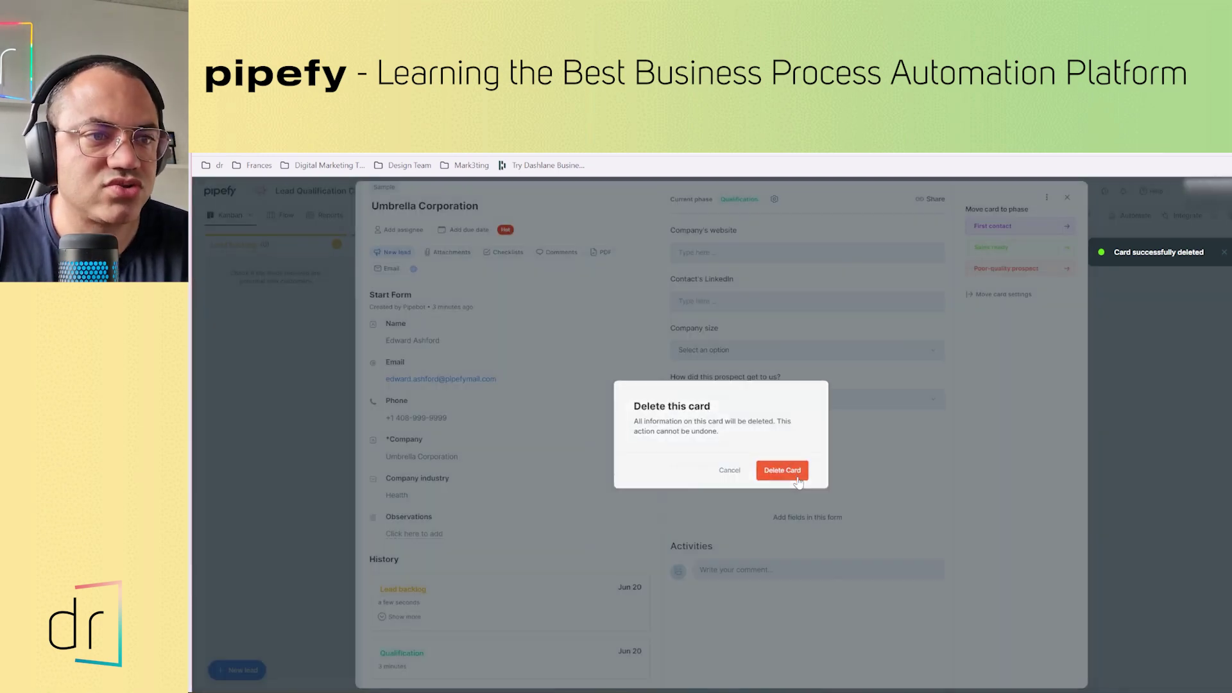
click(783, 471)
click(443, 297)
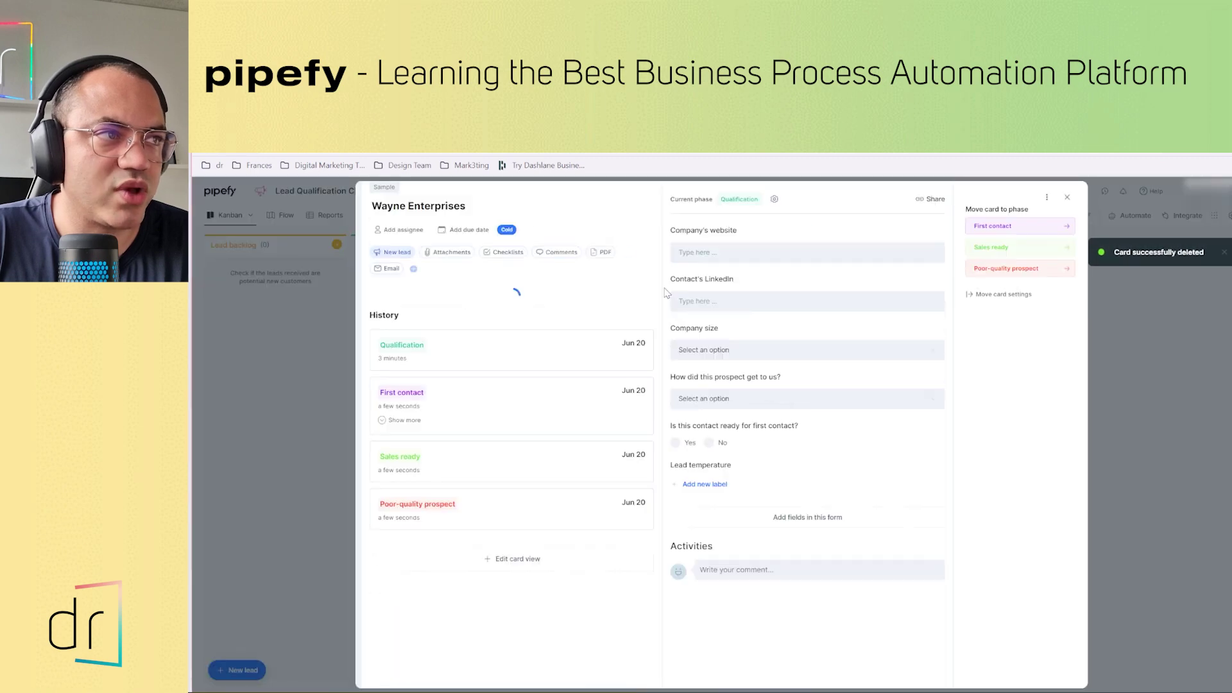
click(1046, 198)
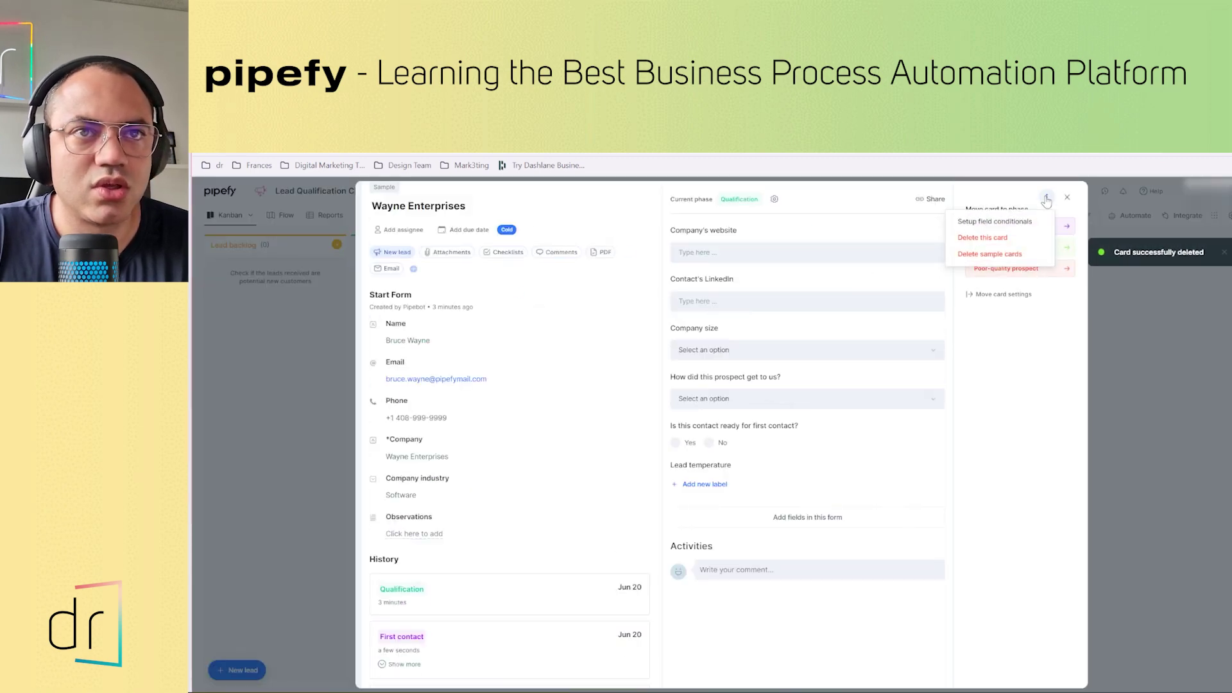
click(1006, 239)
click(780, 470)
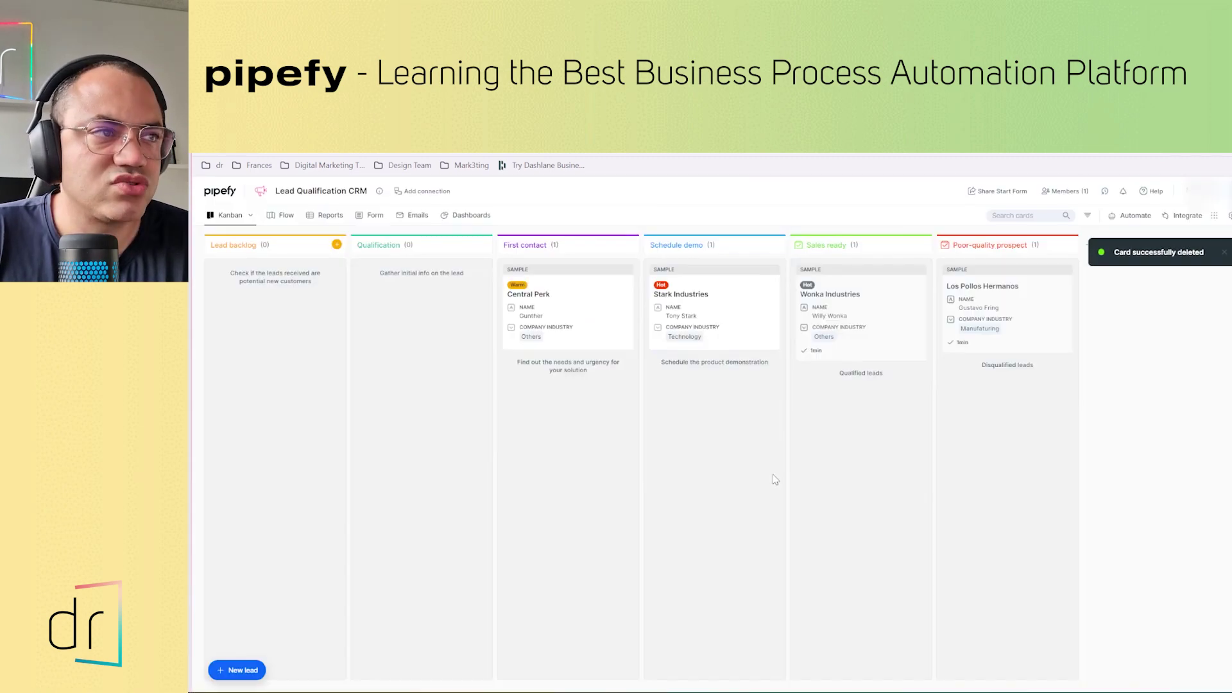
Delete the Central Perk and Stark Industries sample cards
click(570, 301)
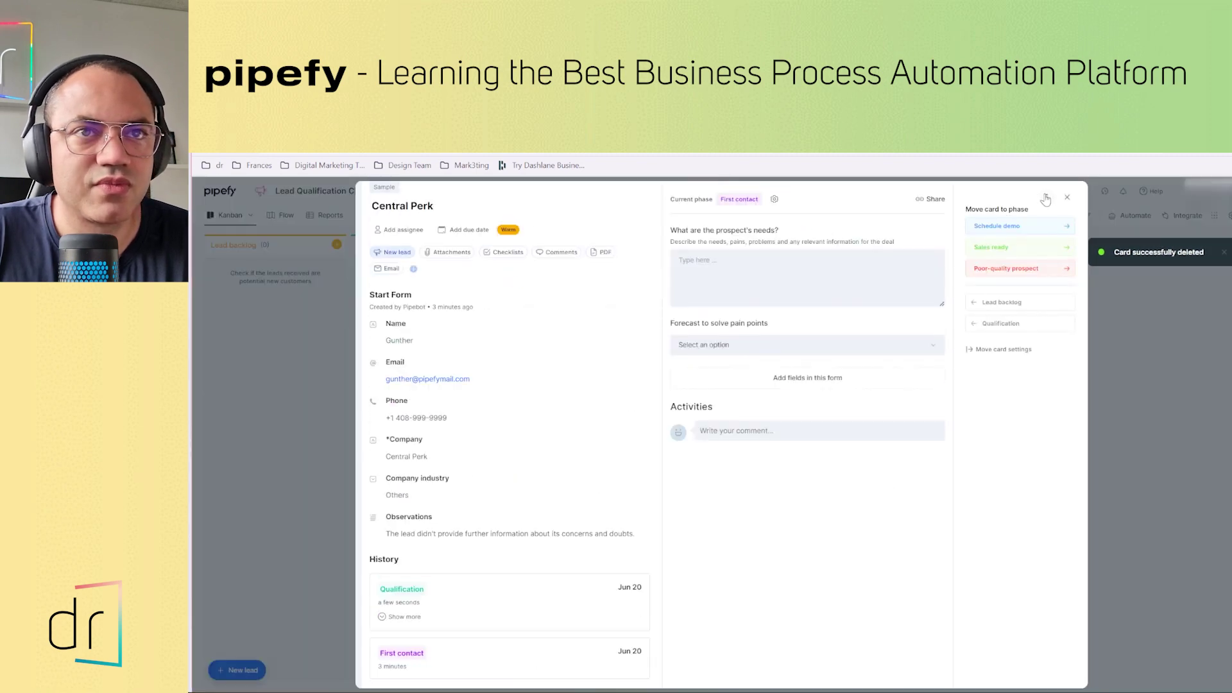
click(1046, 198)
click(1026, 239)
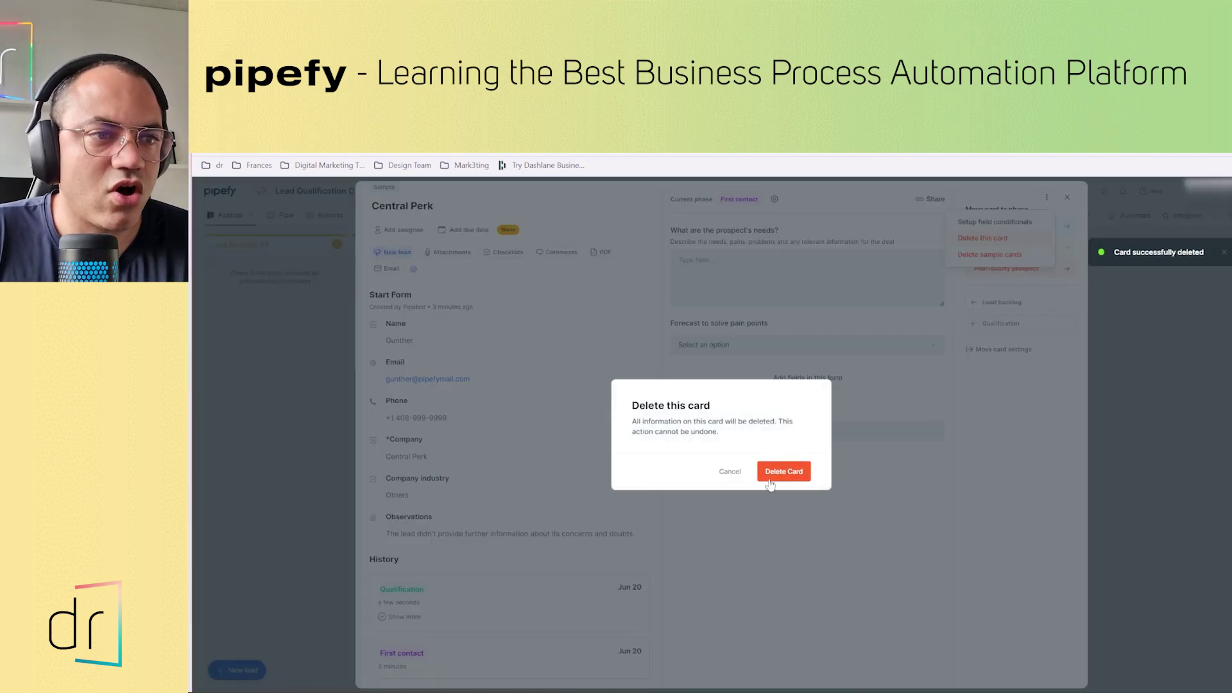
click(770, 483)
click(690, 300)
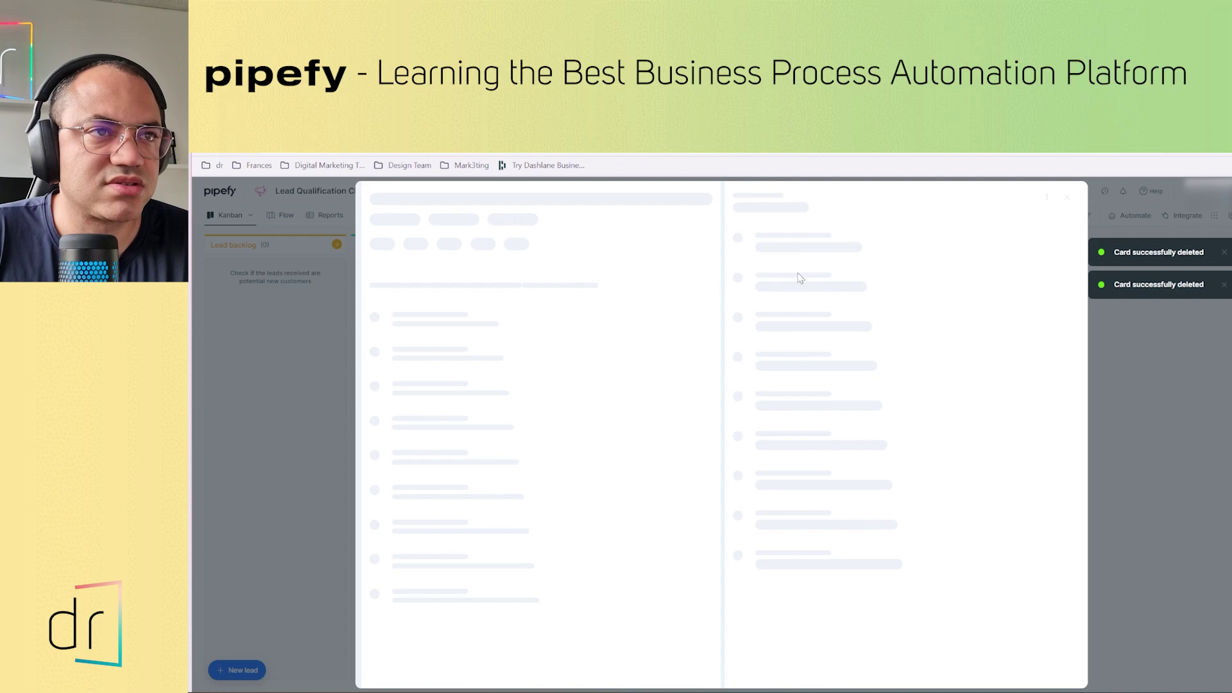
click(1046, 197)
click(1009, 243)
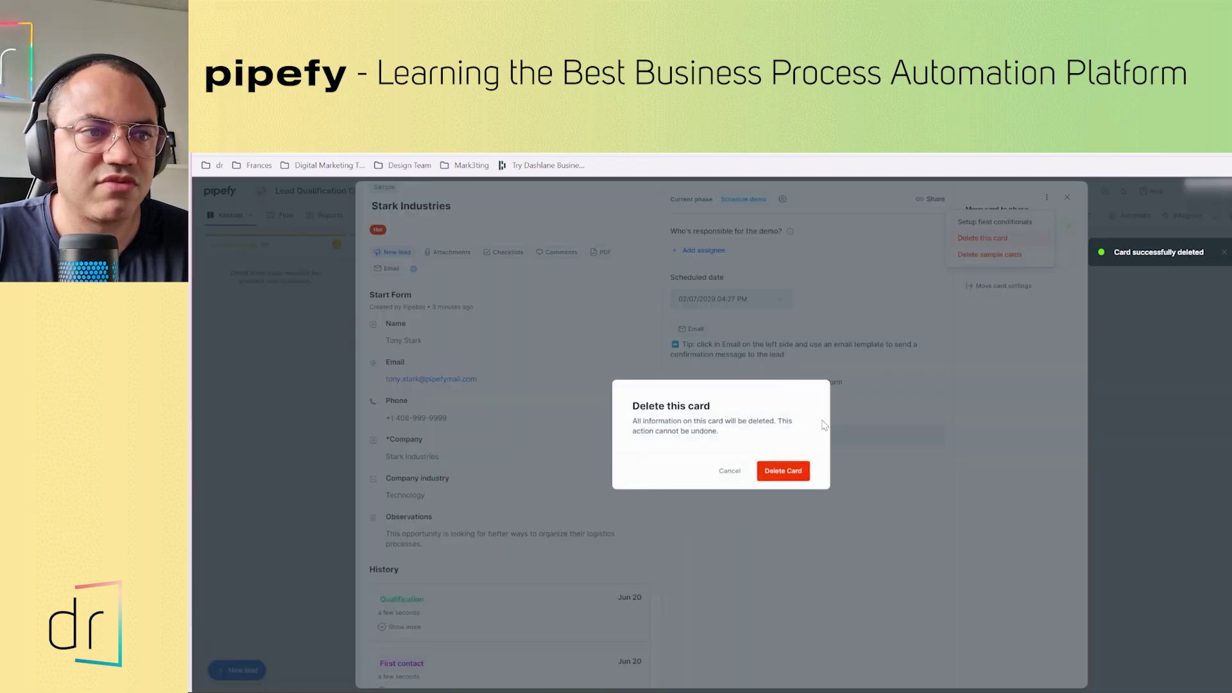
click(783, 470)
Delete the remaining Wonka Industries and Los Pollos Hermanos sample cards
click(837, 312)
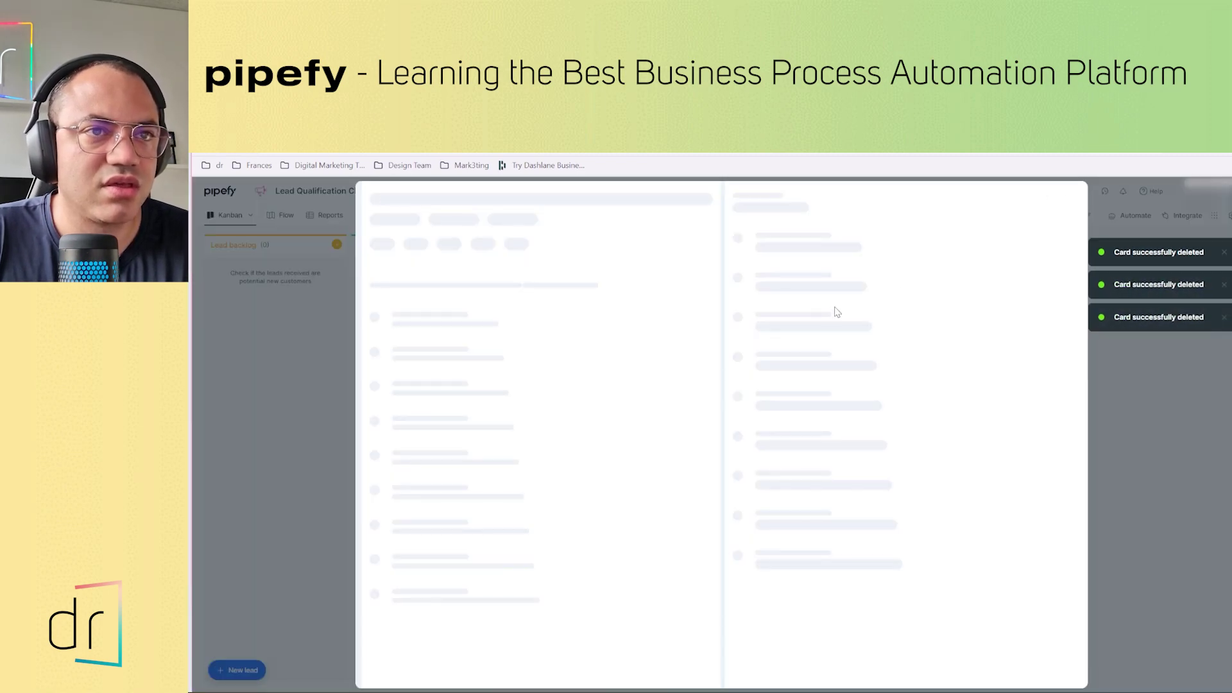
click(1047, 197)
click(1020, 239)
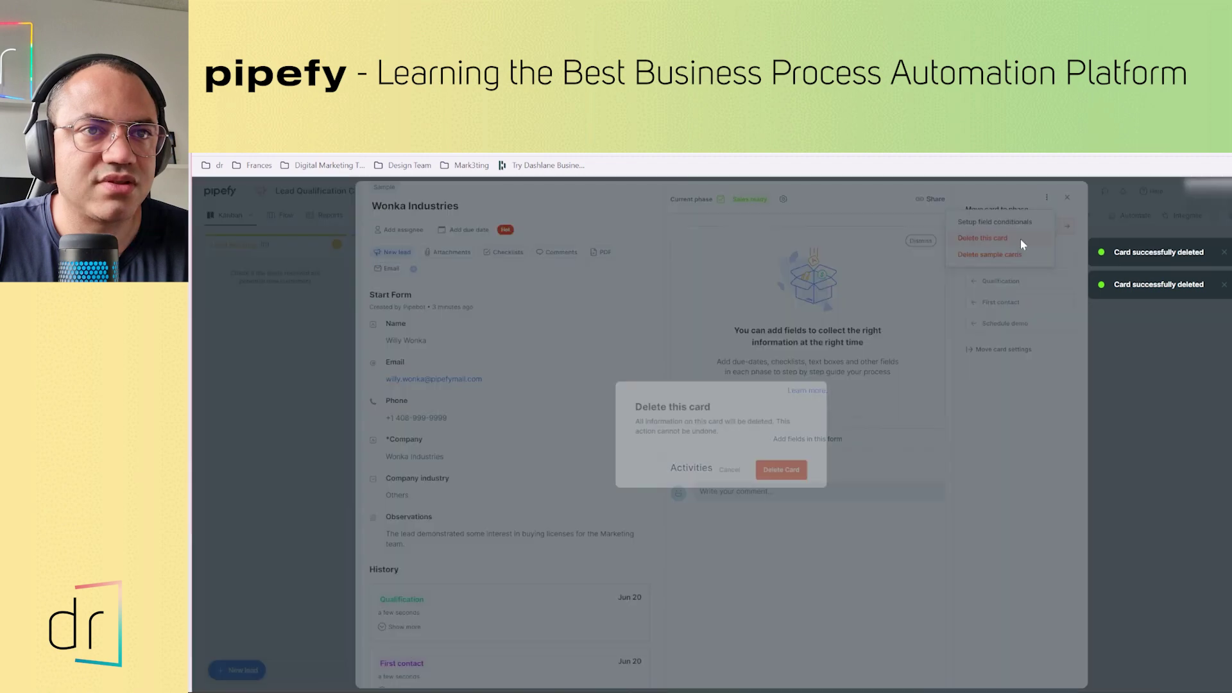
click(782, 470)
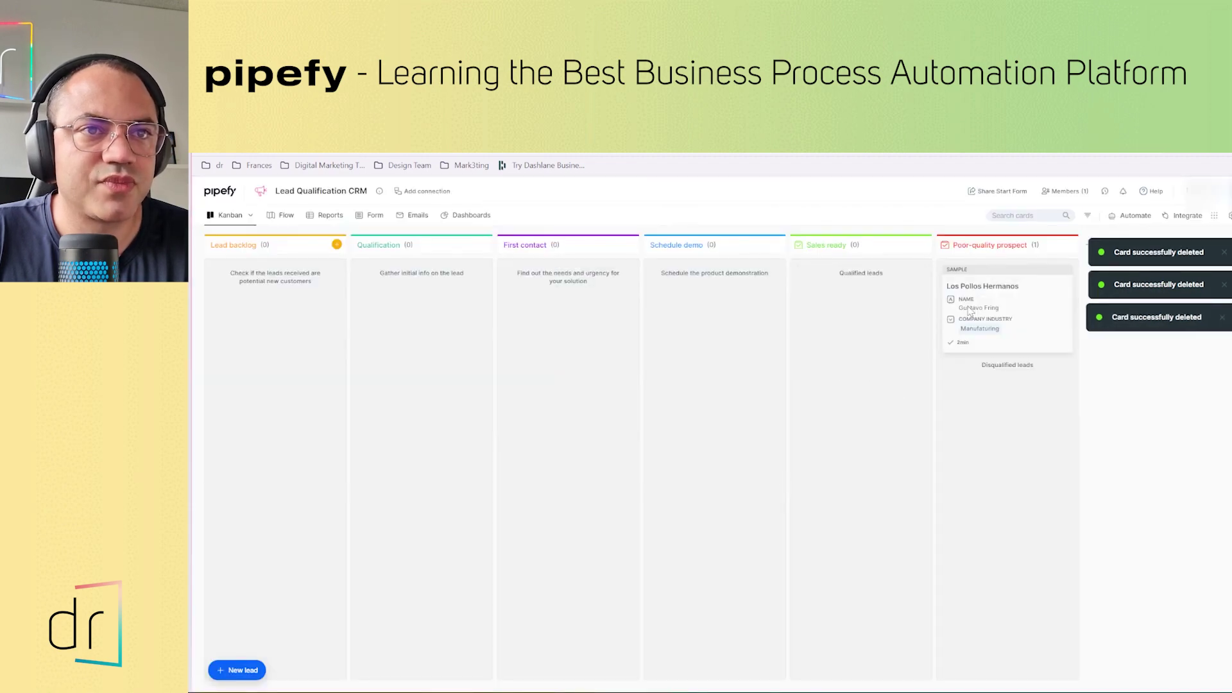
click(971, 311)
click(1047, 197)
click(1031, 239)
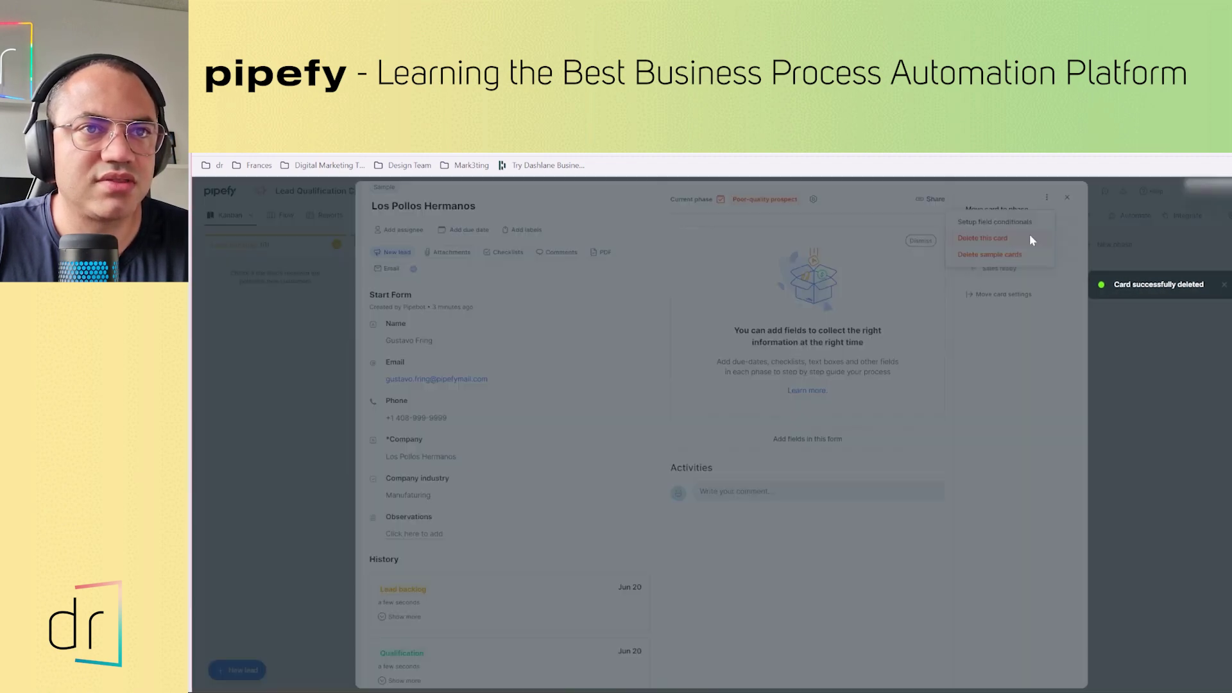
click(784, 470)
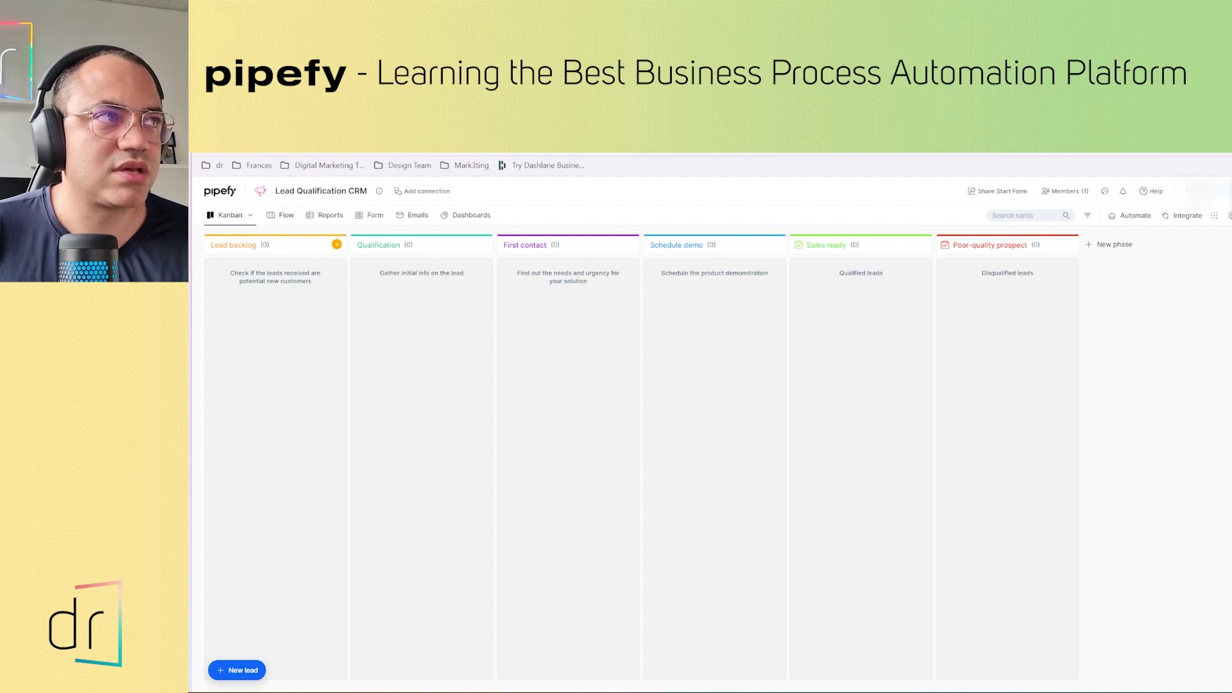
key(ctrl+Tab)
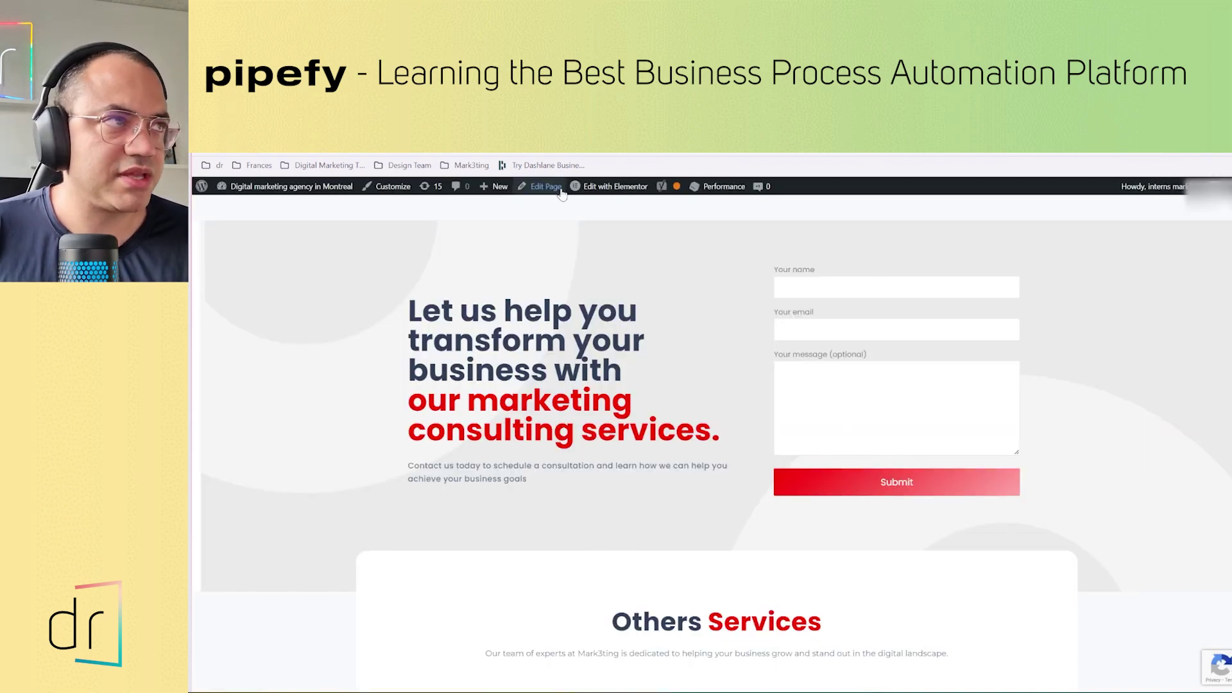
click(295, 115)
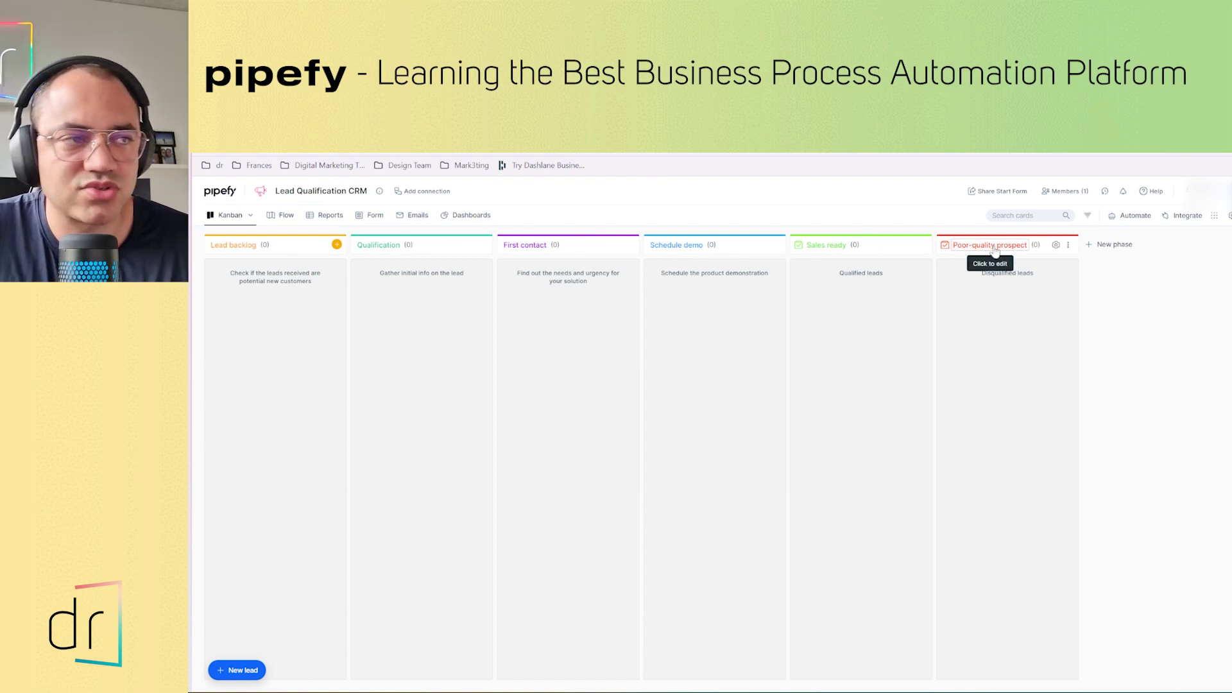
Rename the First contact phase to 'Negotiation', leaving its colour options unchanged
double_click(532, 245)
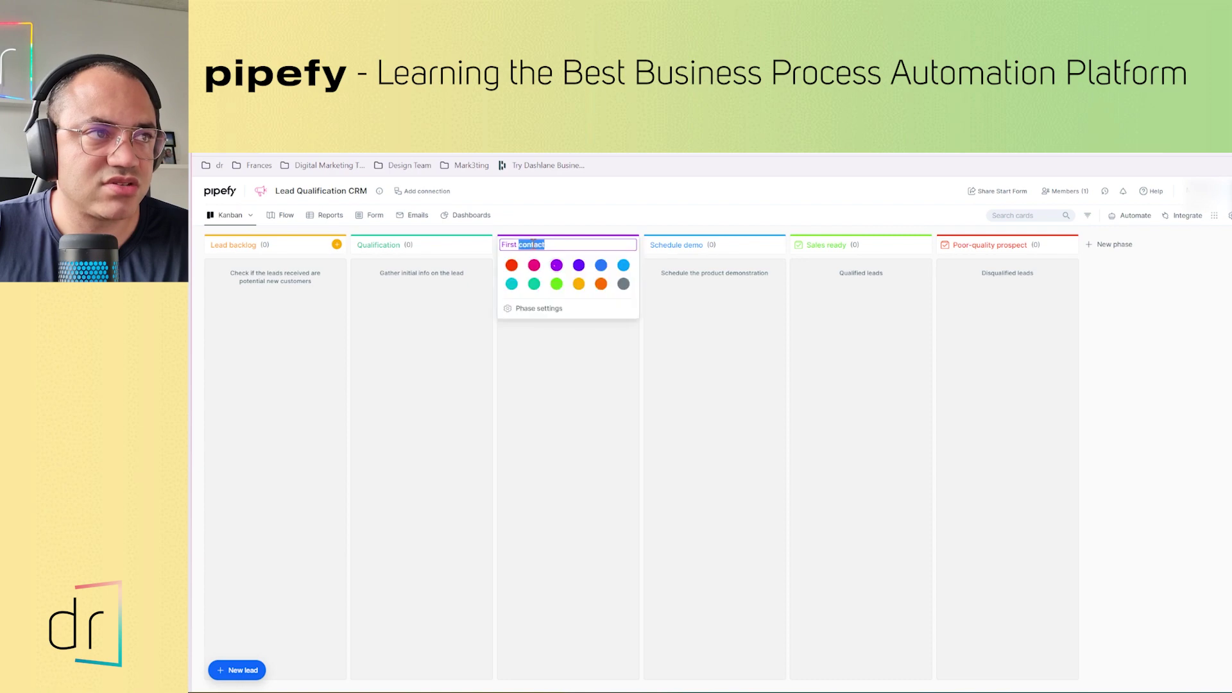
key(ctrl+a)
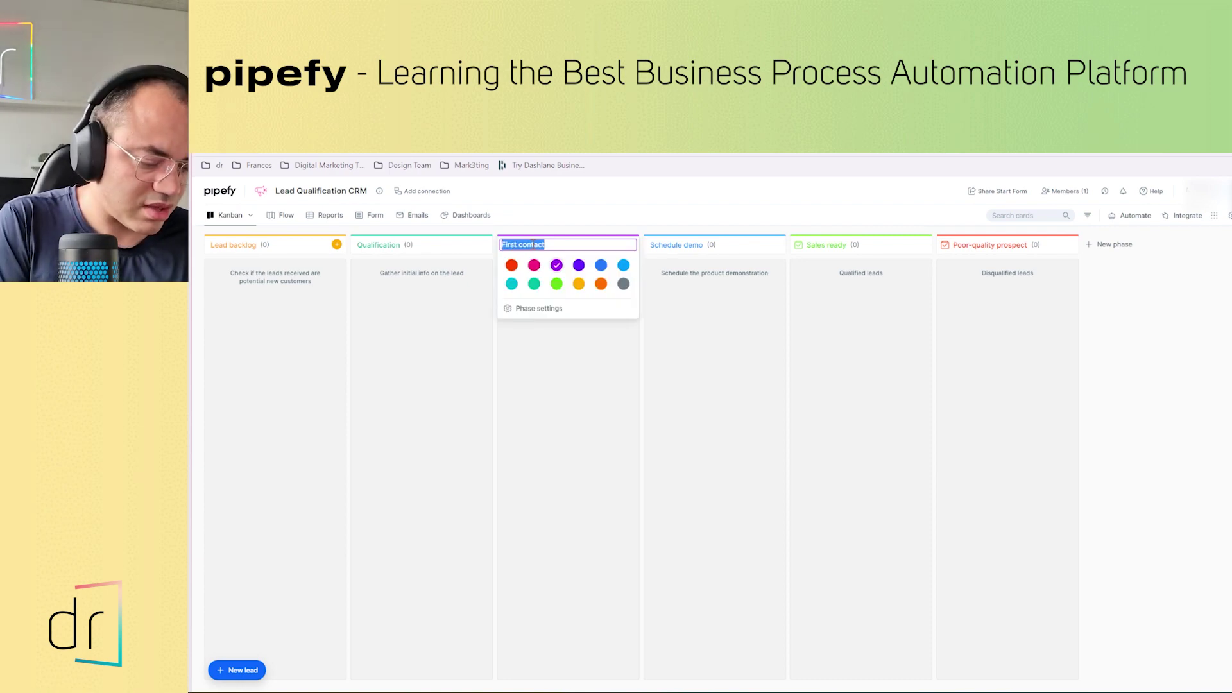
text(Negotiation)
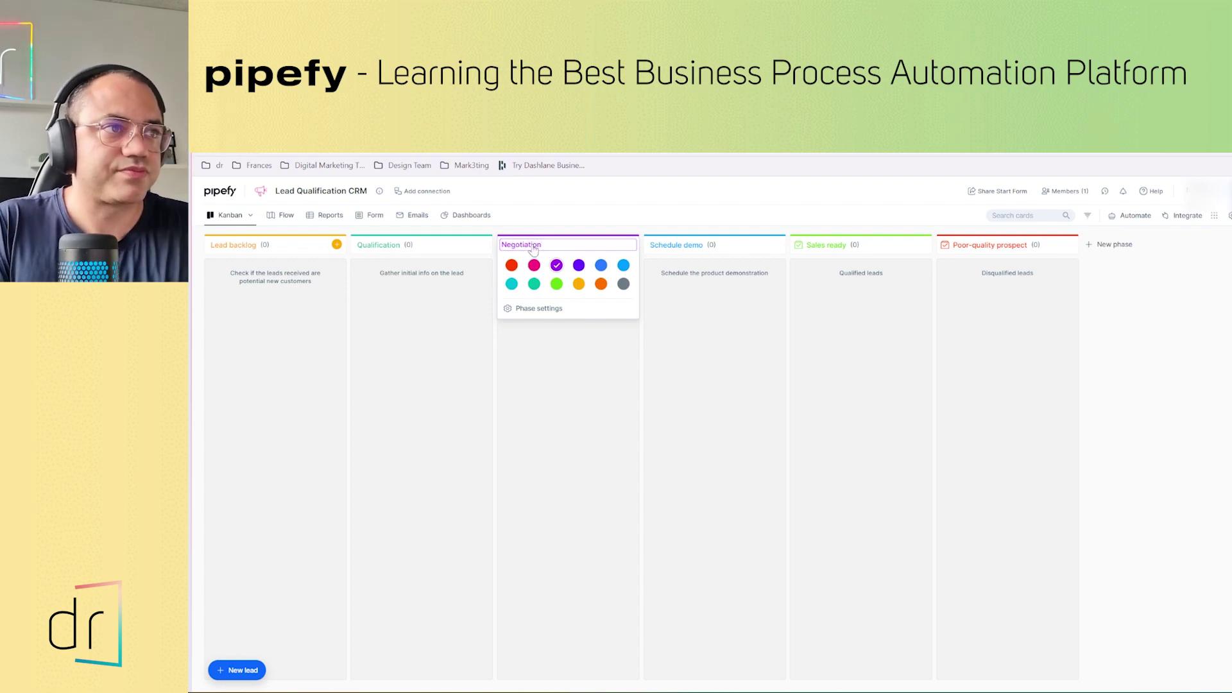
click(571, 464)
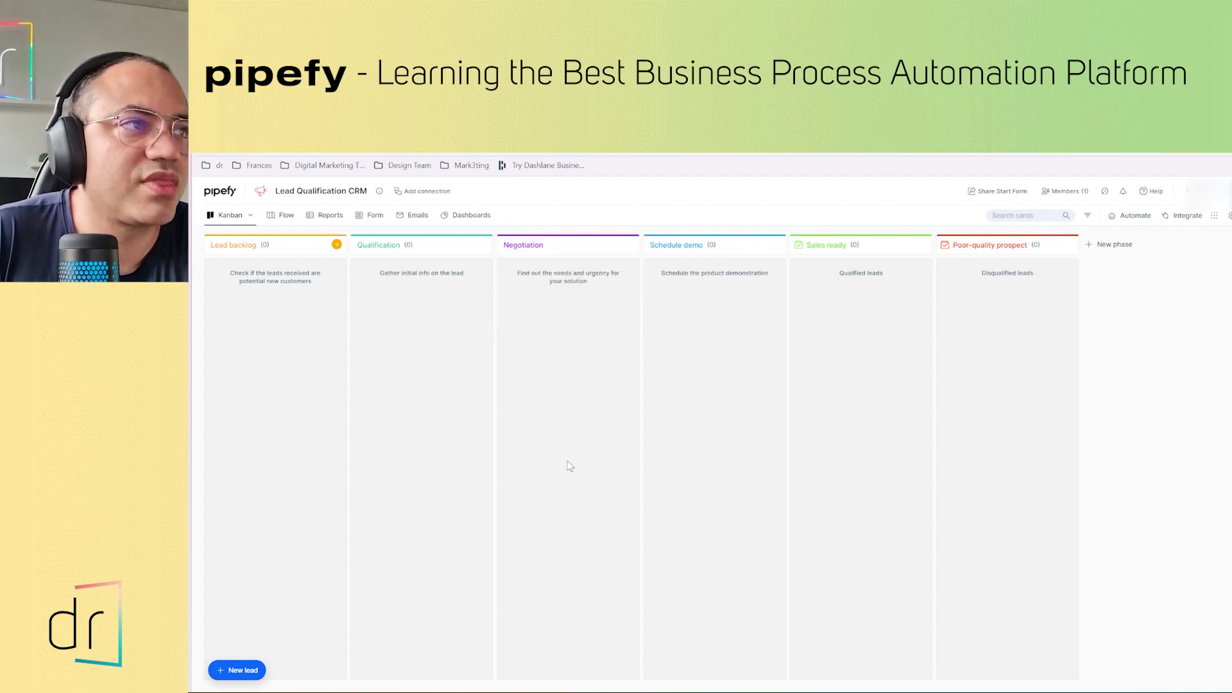
click(537, 245)
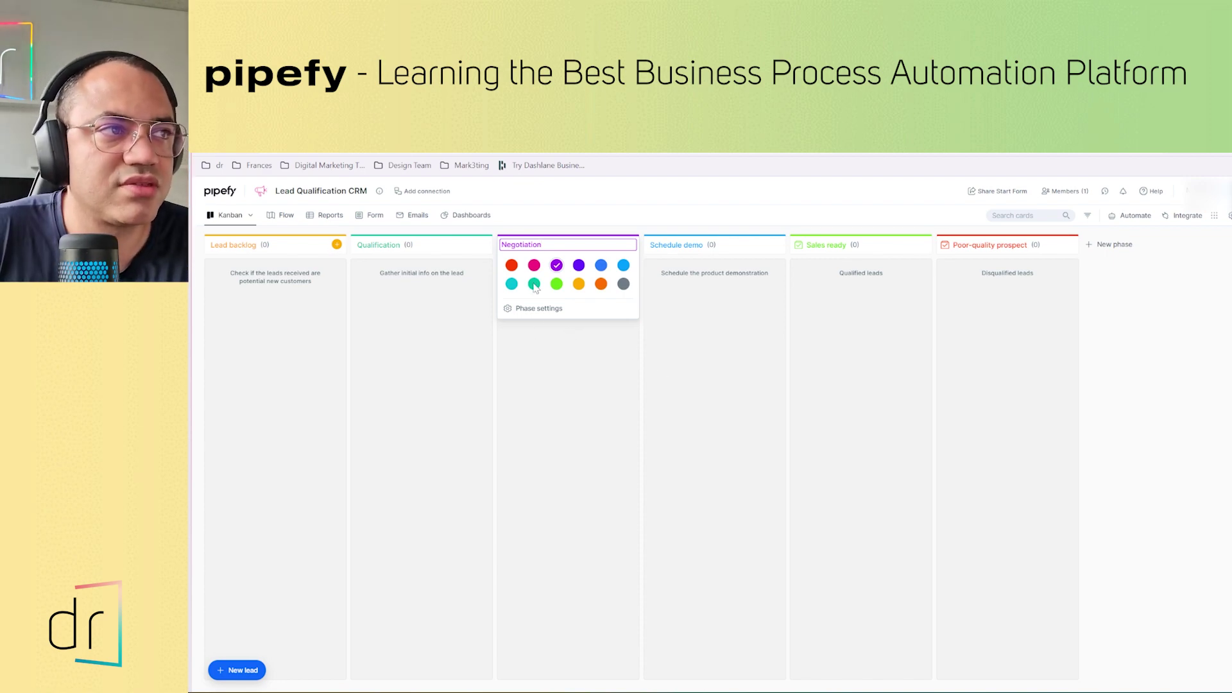
click(622, 393)
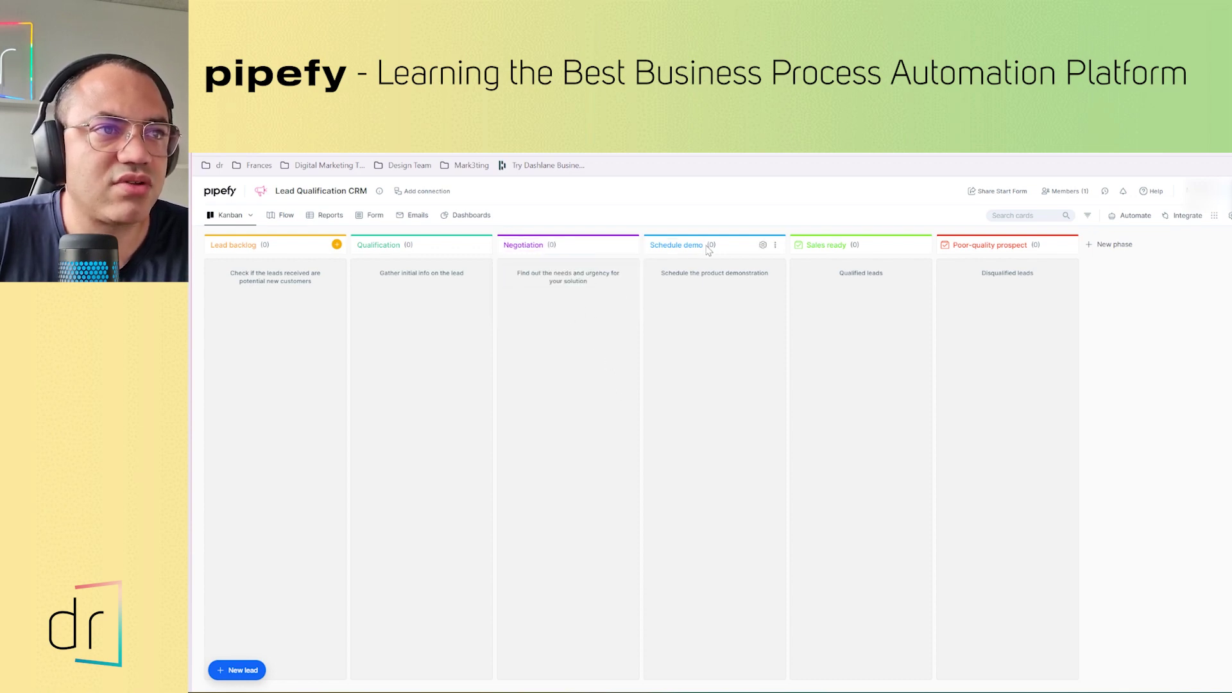
Delete the Schedule demo phase, confirming with the word 'delete'
click(775, 244)
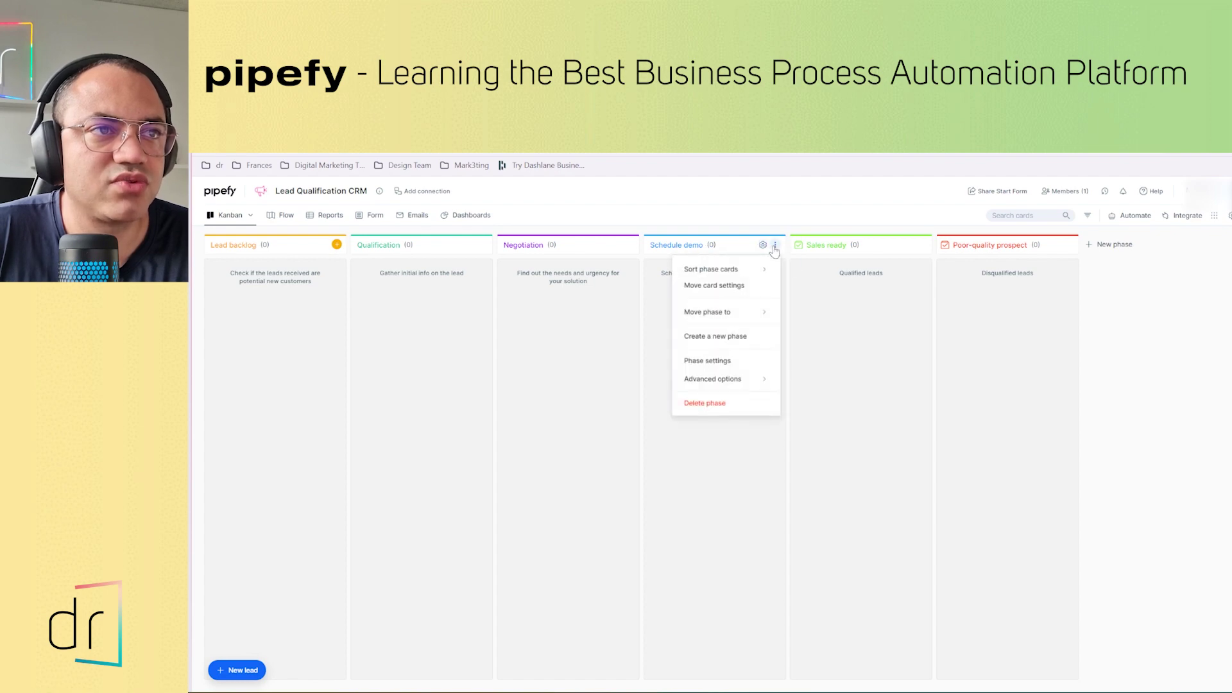
click(703, 404)
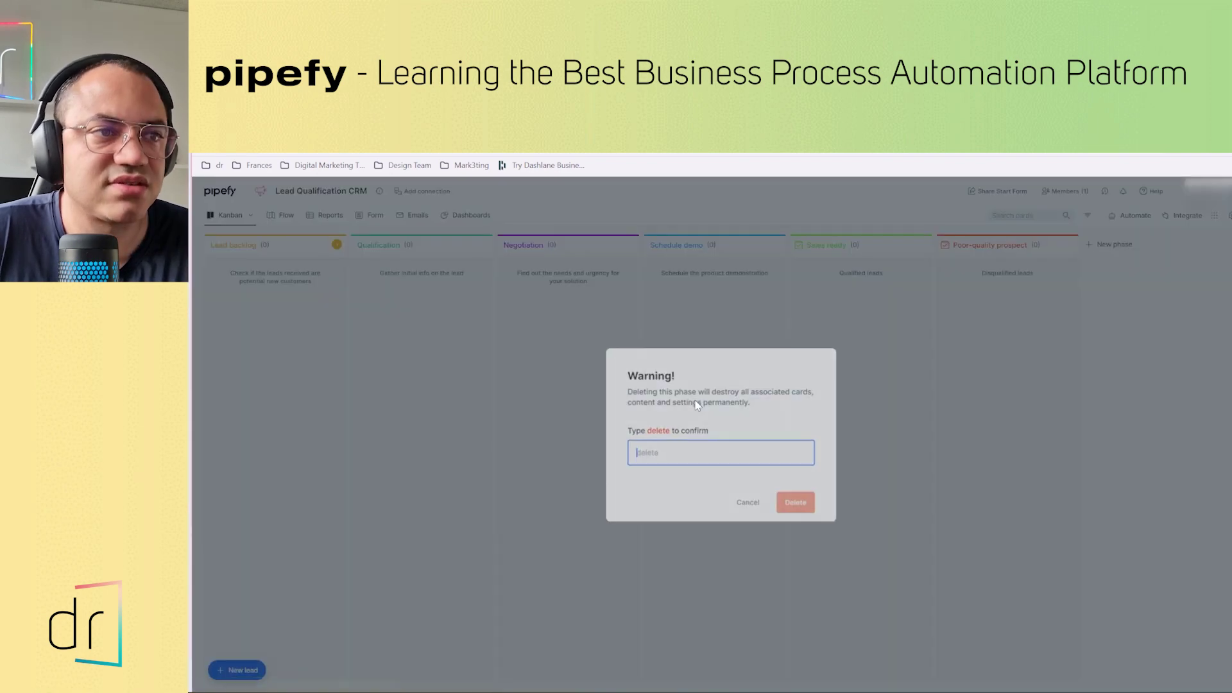
text(lete)
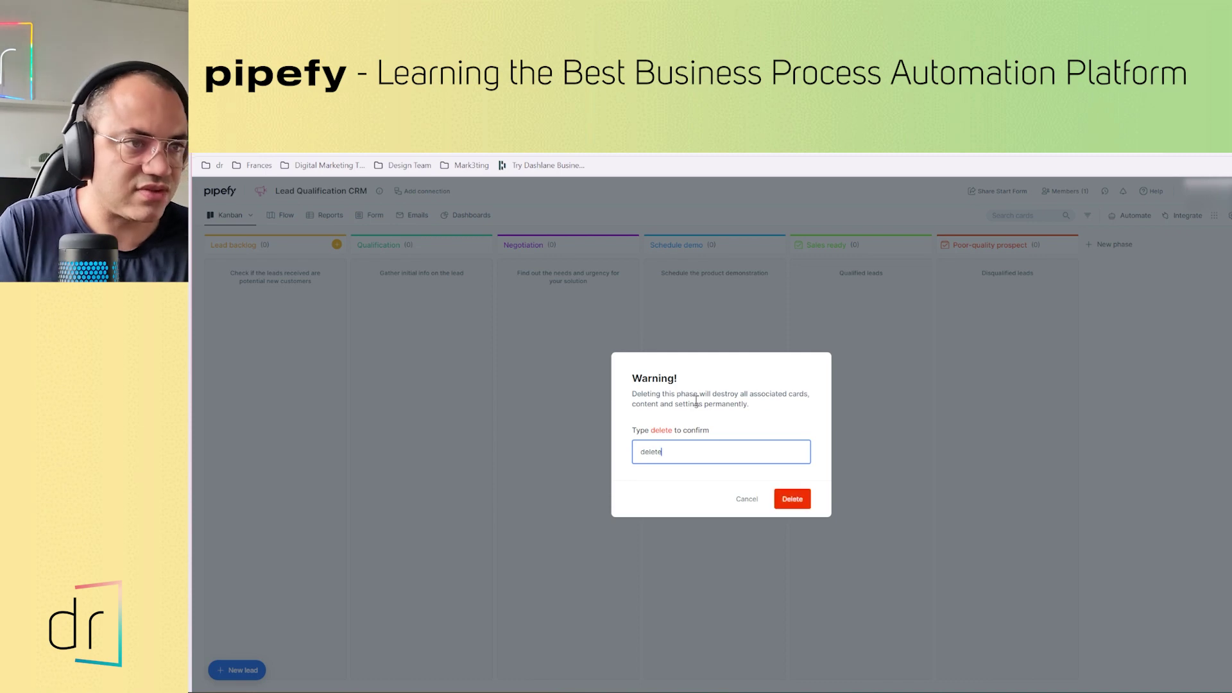
click(786, 498)
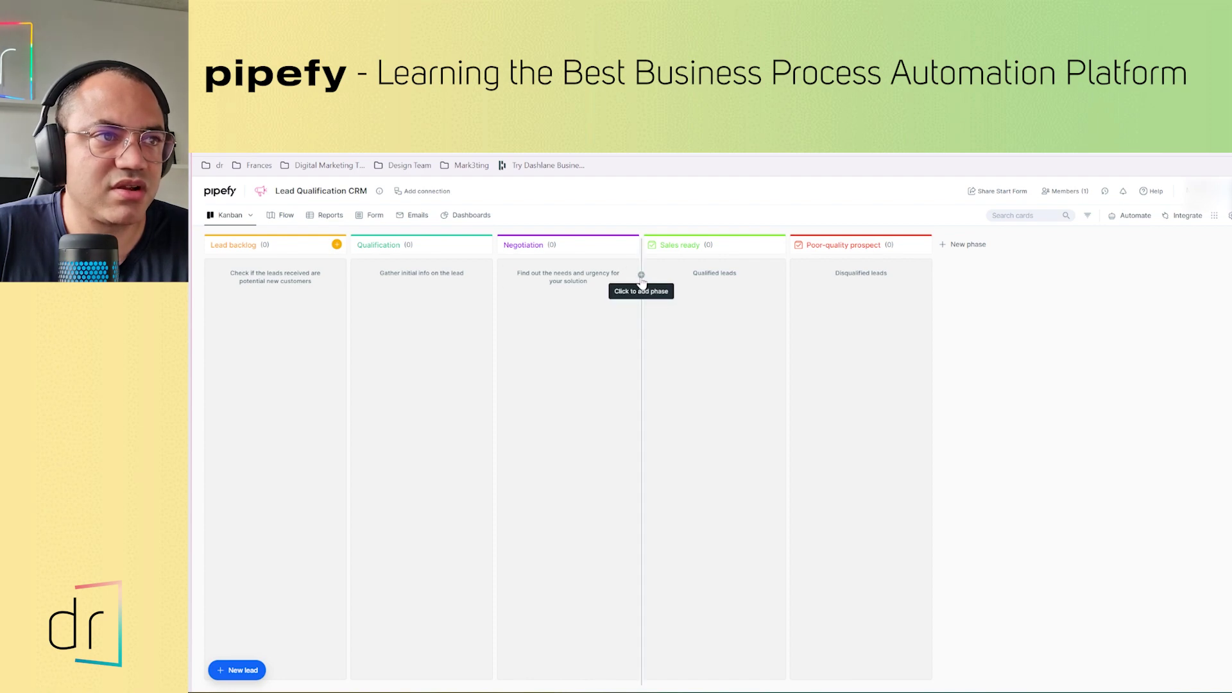
Add a phase named 'test' between Negotiation and Sales ready, marked as end of process
click(641, 278)
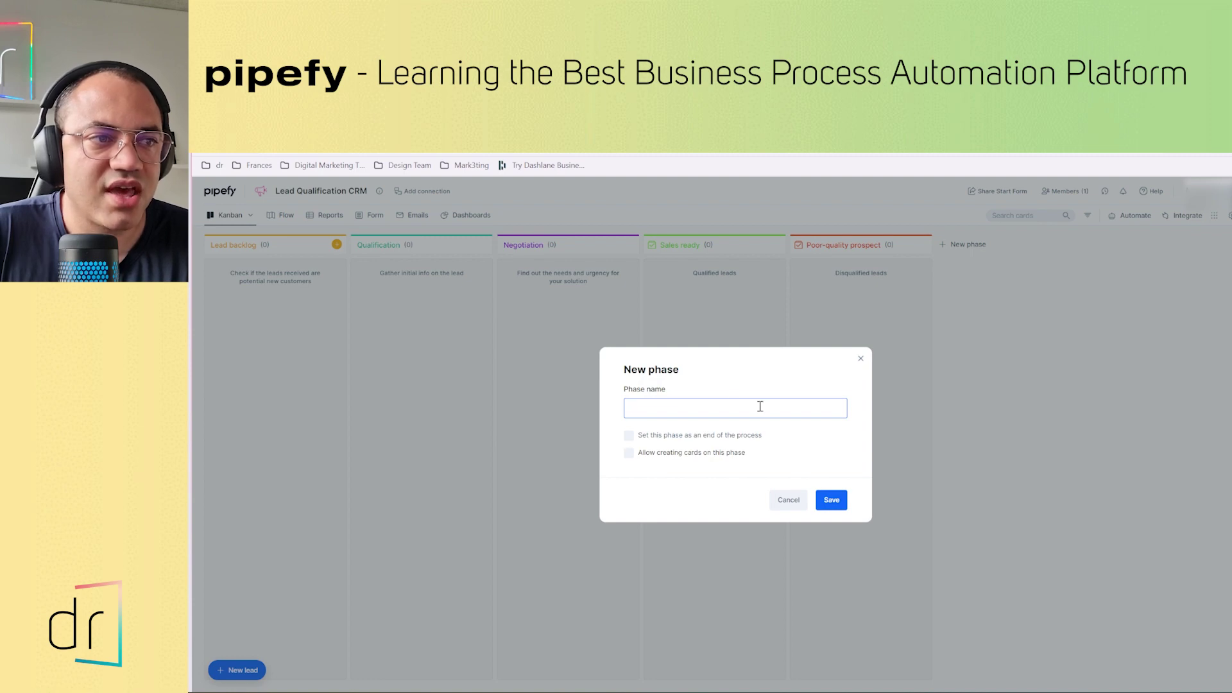
text(teste)
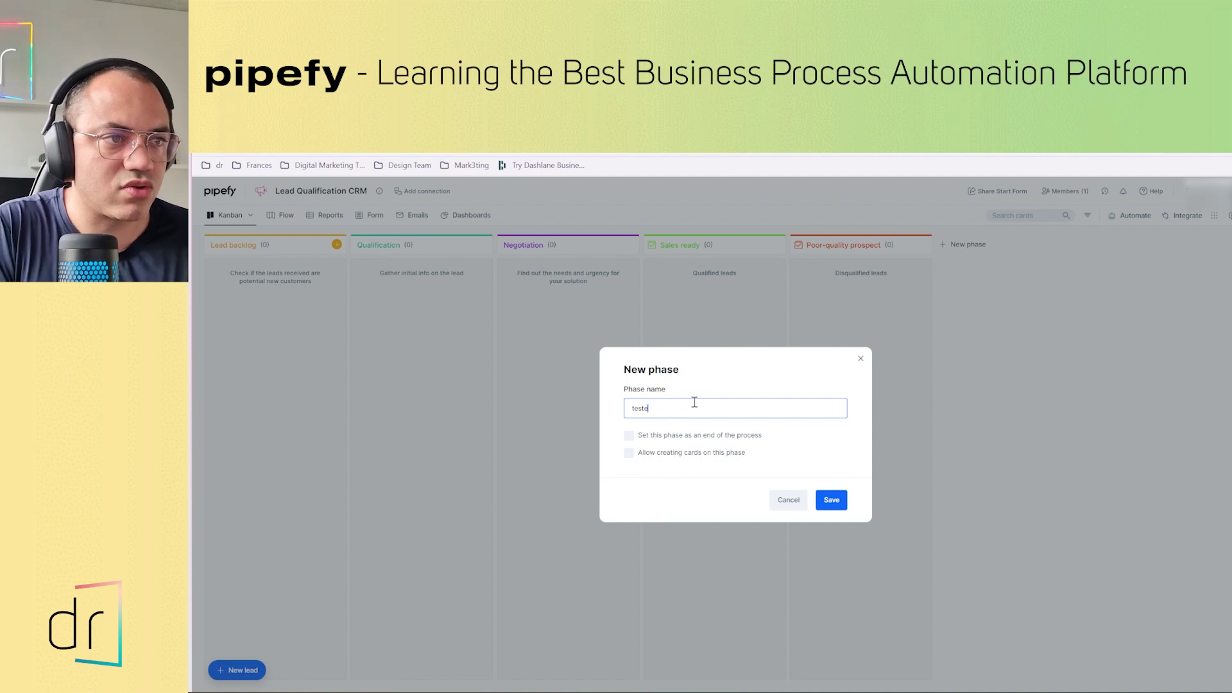
key(BackSpace)
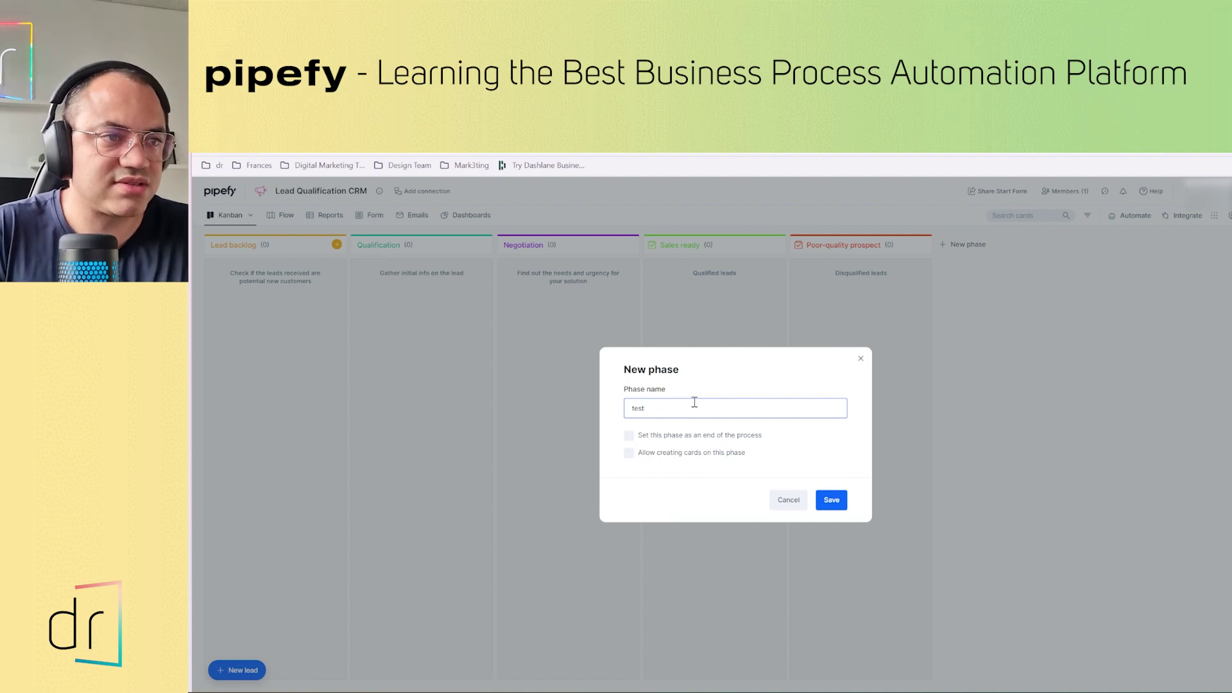
click(629, 437)
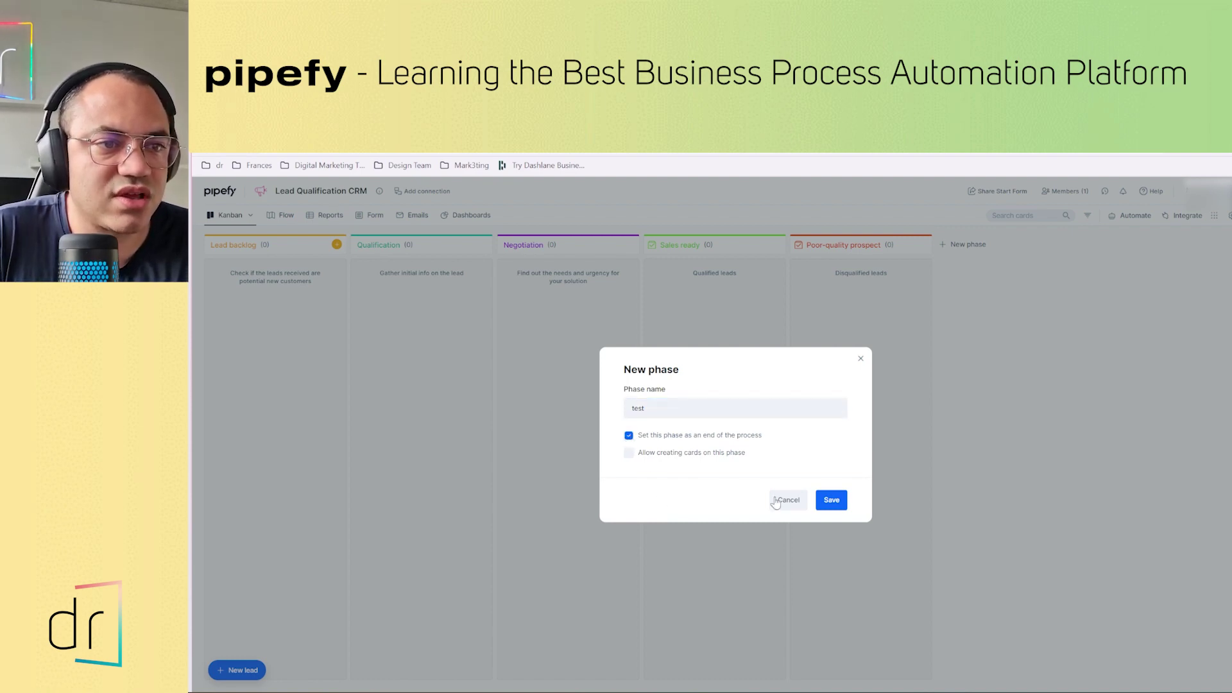
click(832, 505)
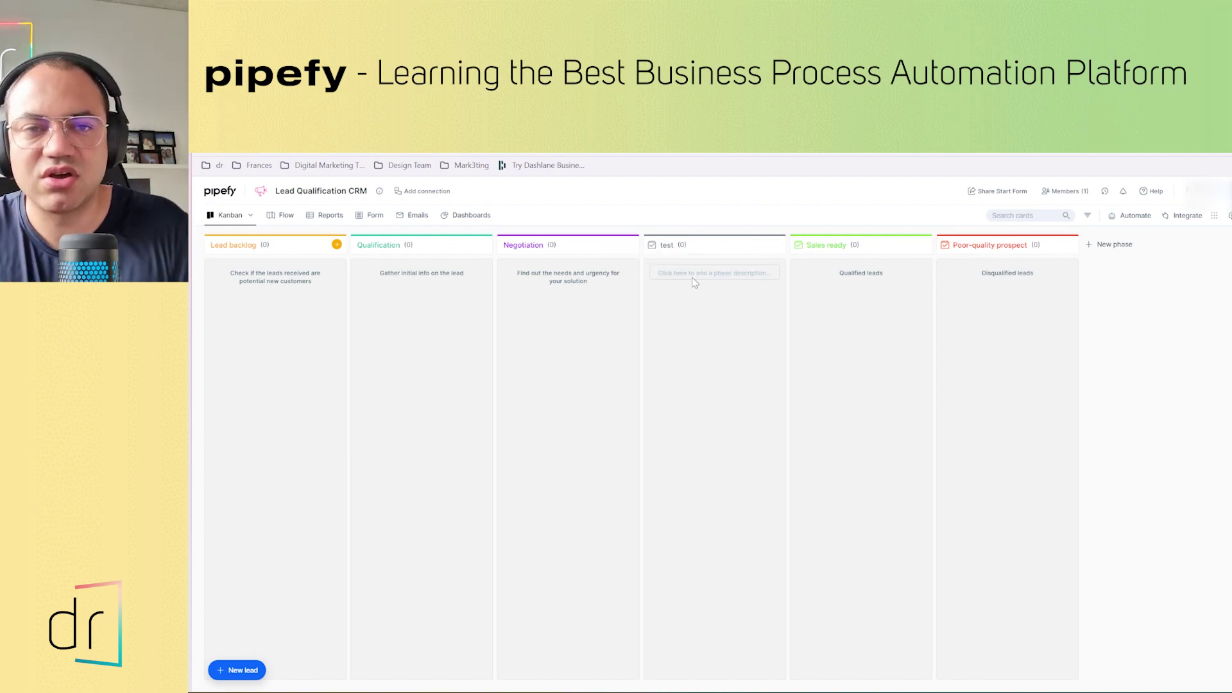
Delete the test phase, confirming the warning by typing 'delete'
click(774, 245)
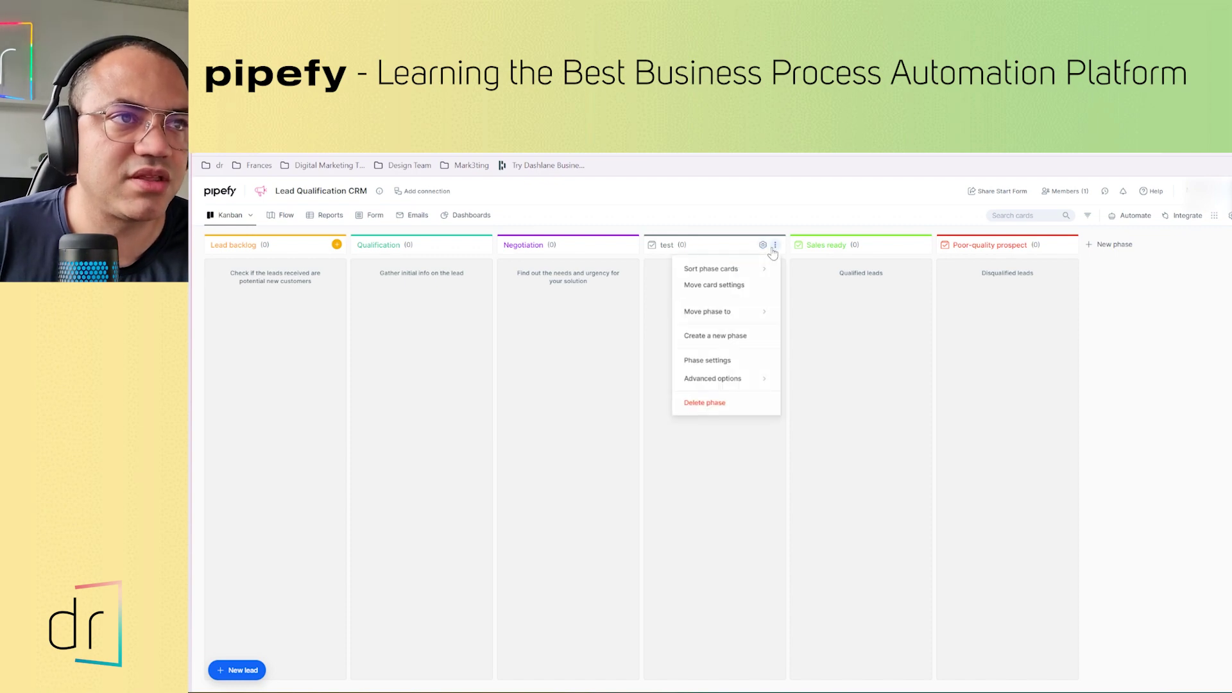
click(716, 403)
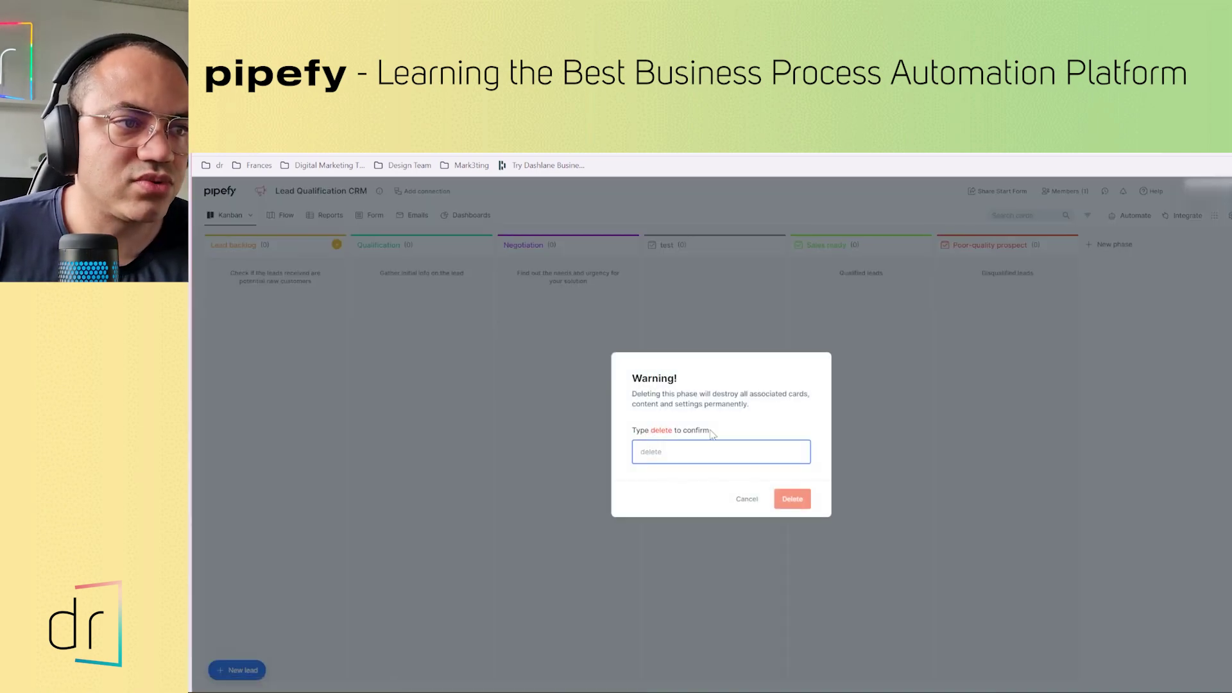
text(delete)
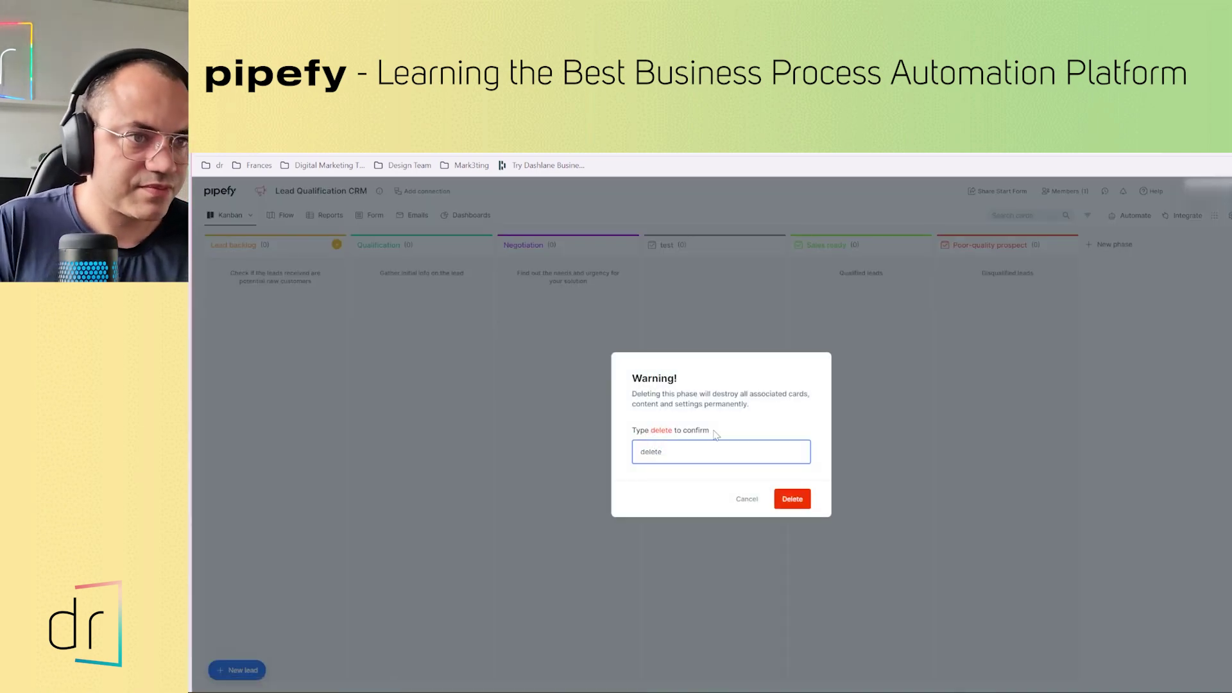
click(788, 499)
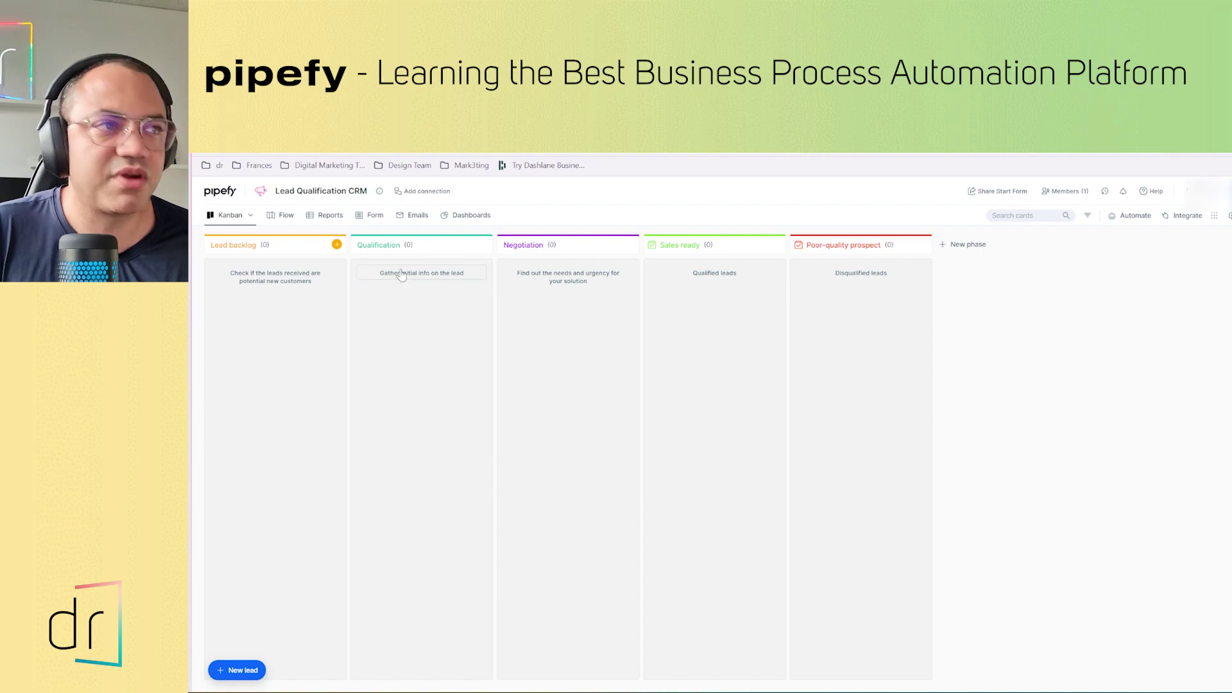
Replace the Negotiation description with 'Create a proposal for the leads qualified'
triple_click(568, 286)
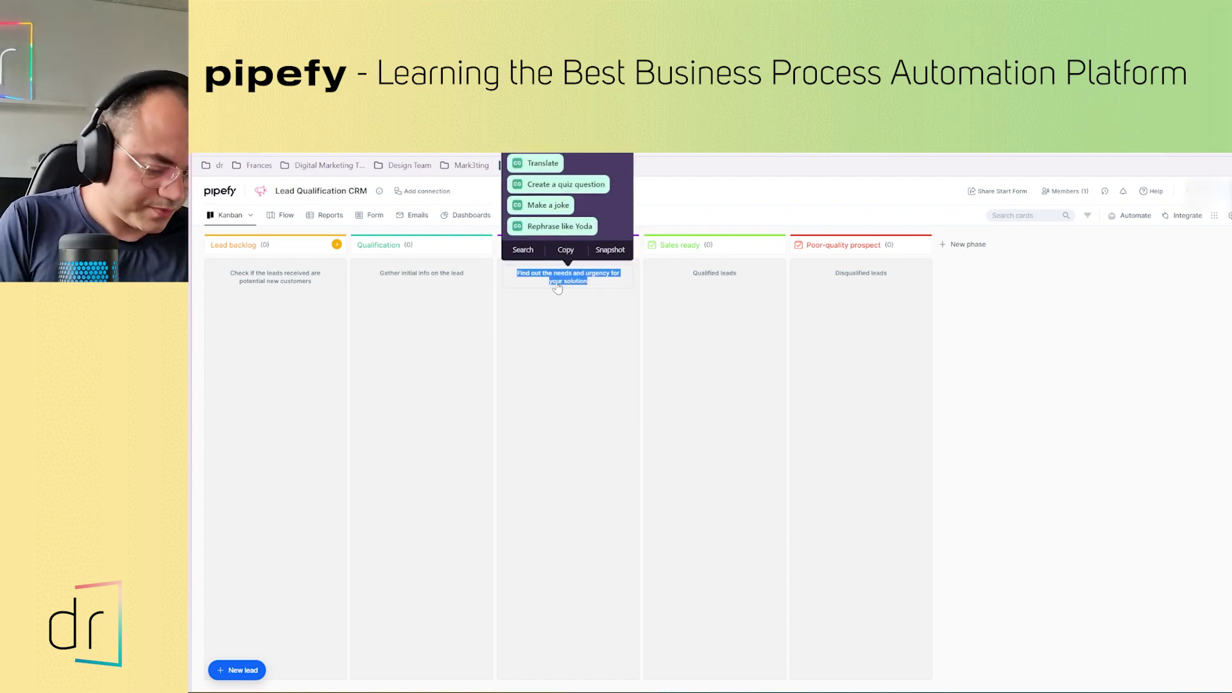
key(Escape)
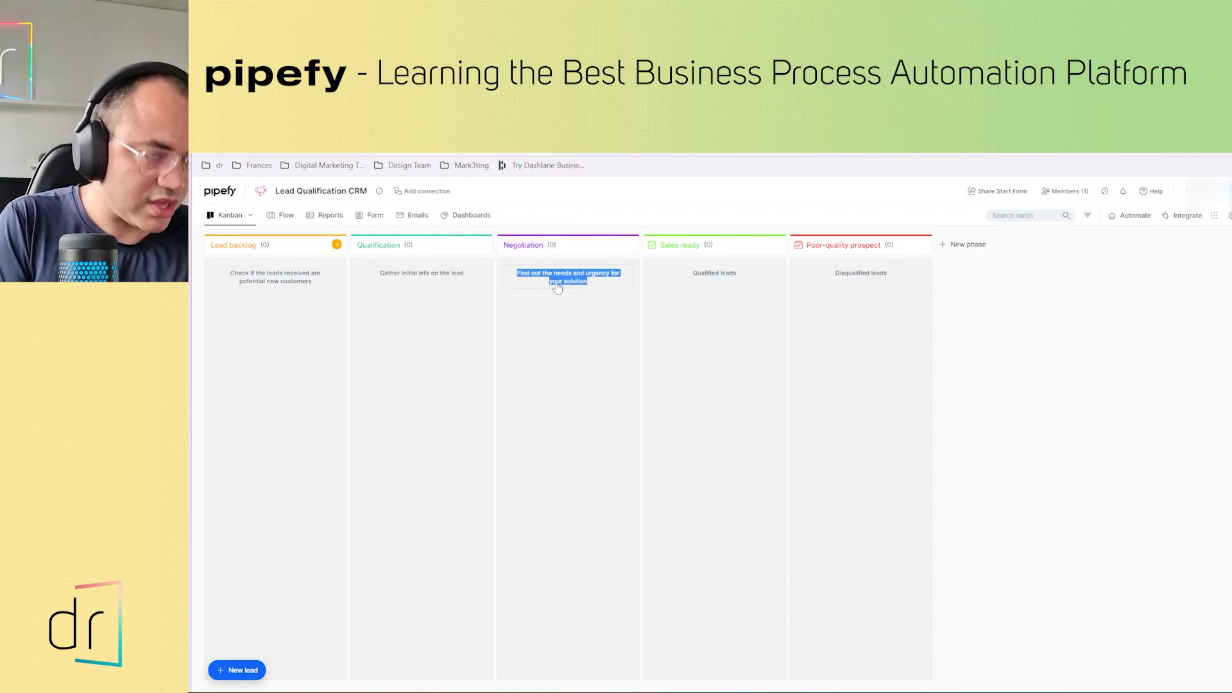
click(591, 317)
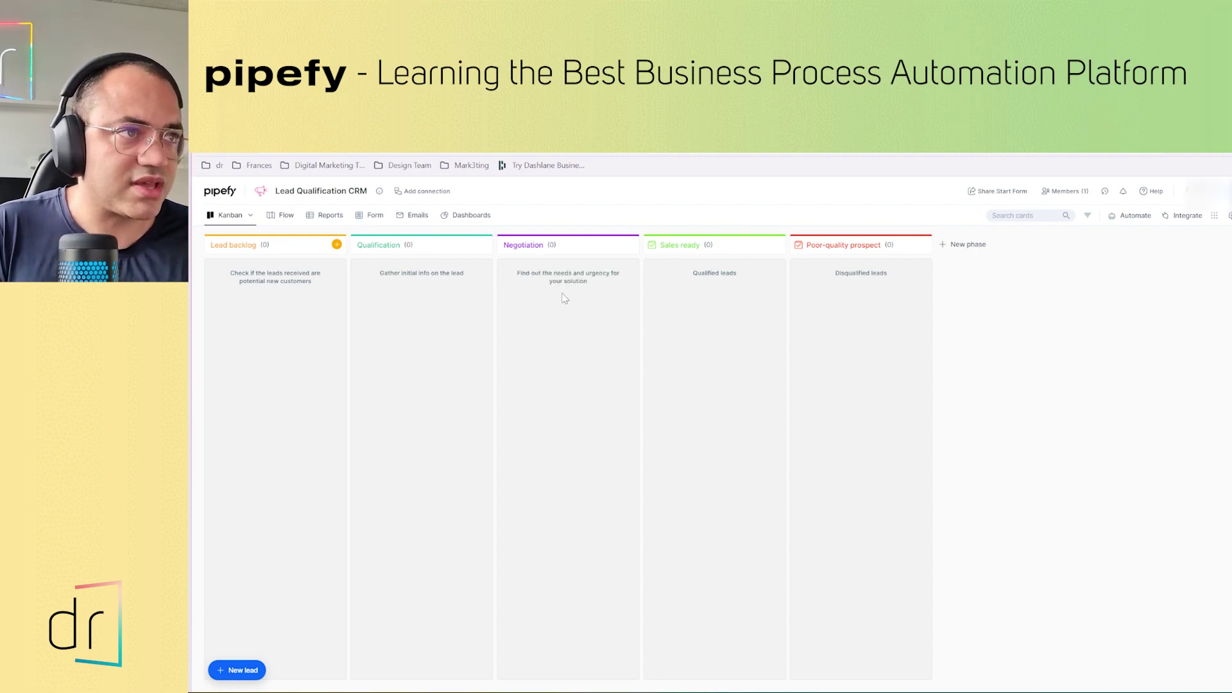
triple_click(557, 276)
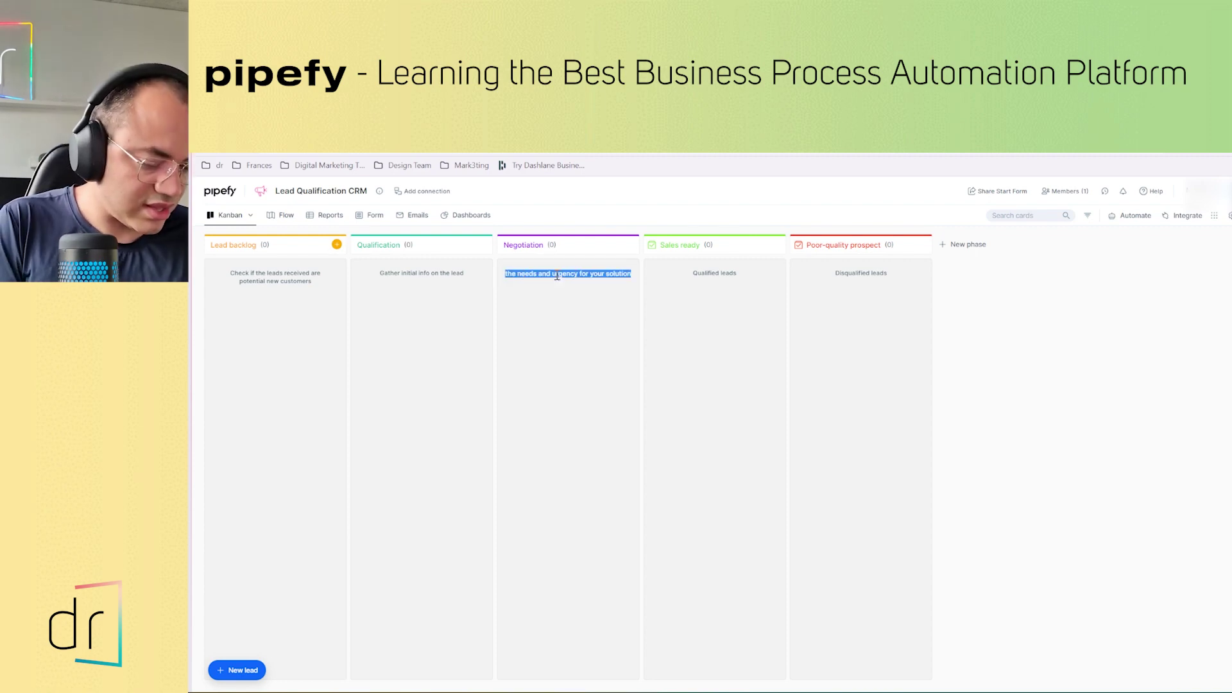
text(creCDF)
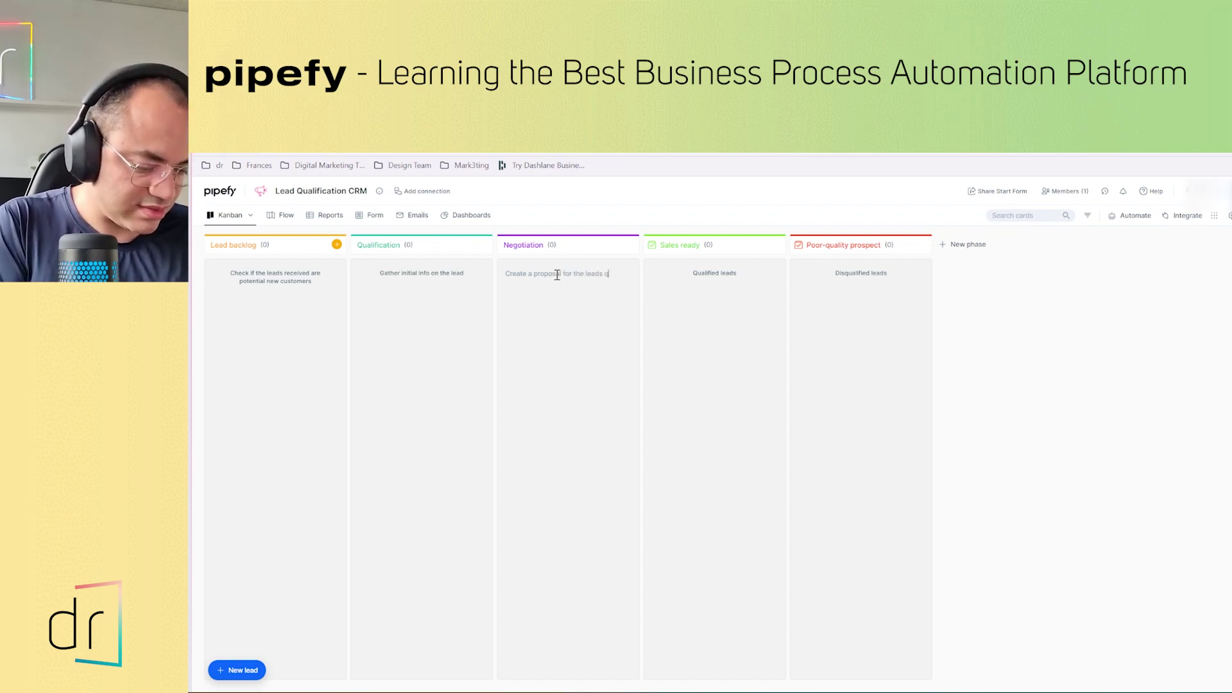
key(Return)
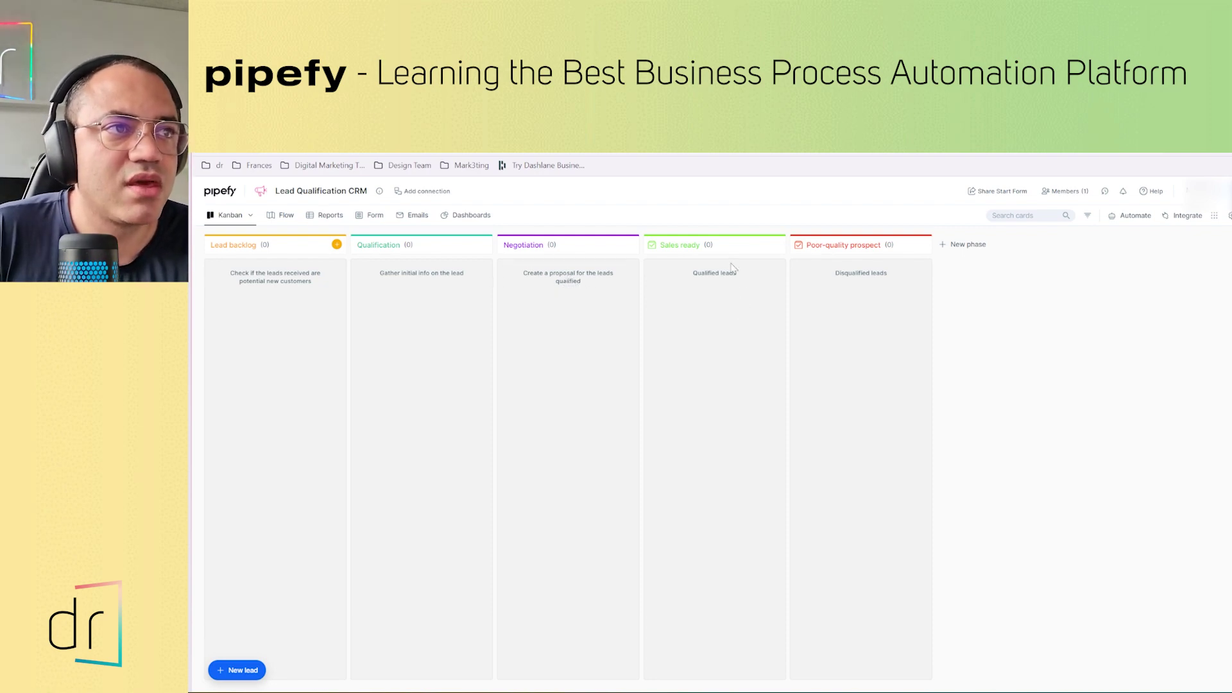
Replace the Sales ready description 'Qualified leads' with 'Closed Deals'
double_click(703, 278)
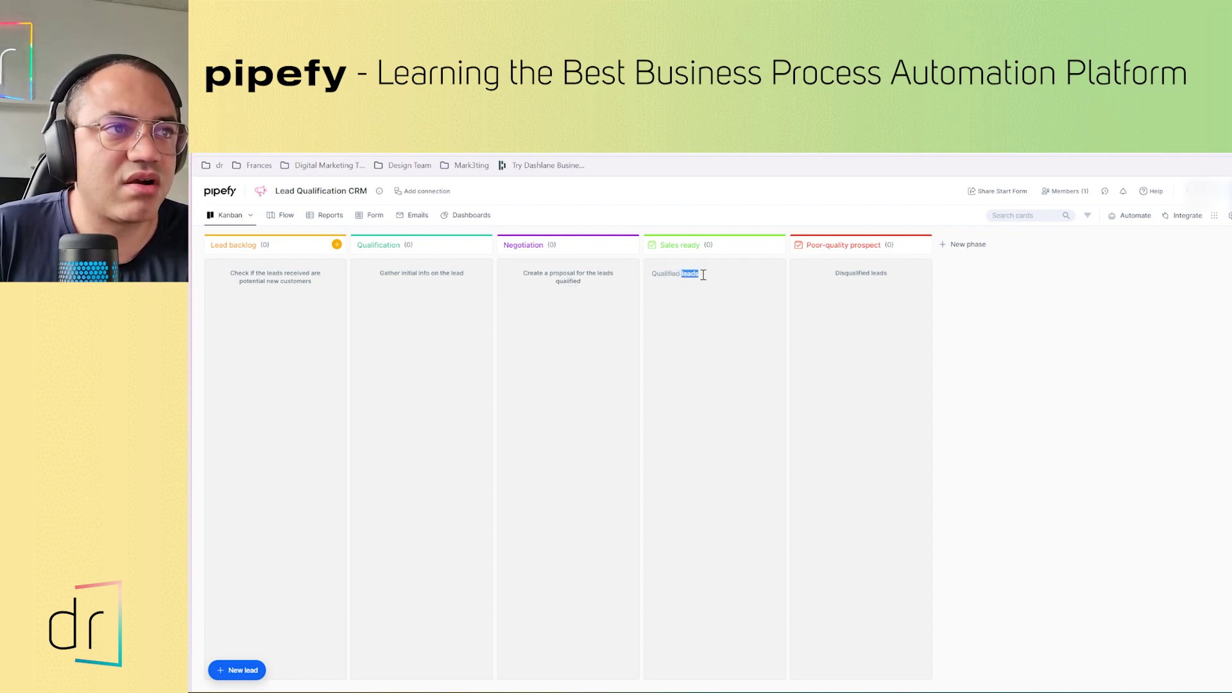
triple_click(670, 274)
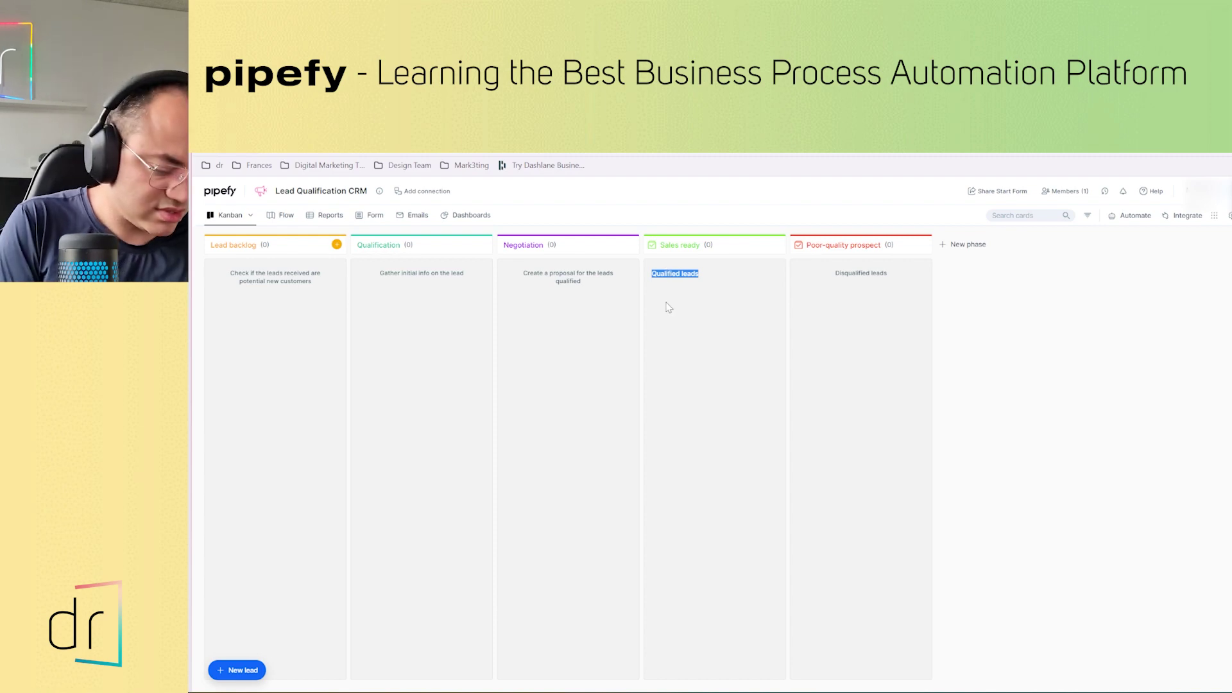
text(Closed Deals)
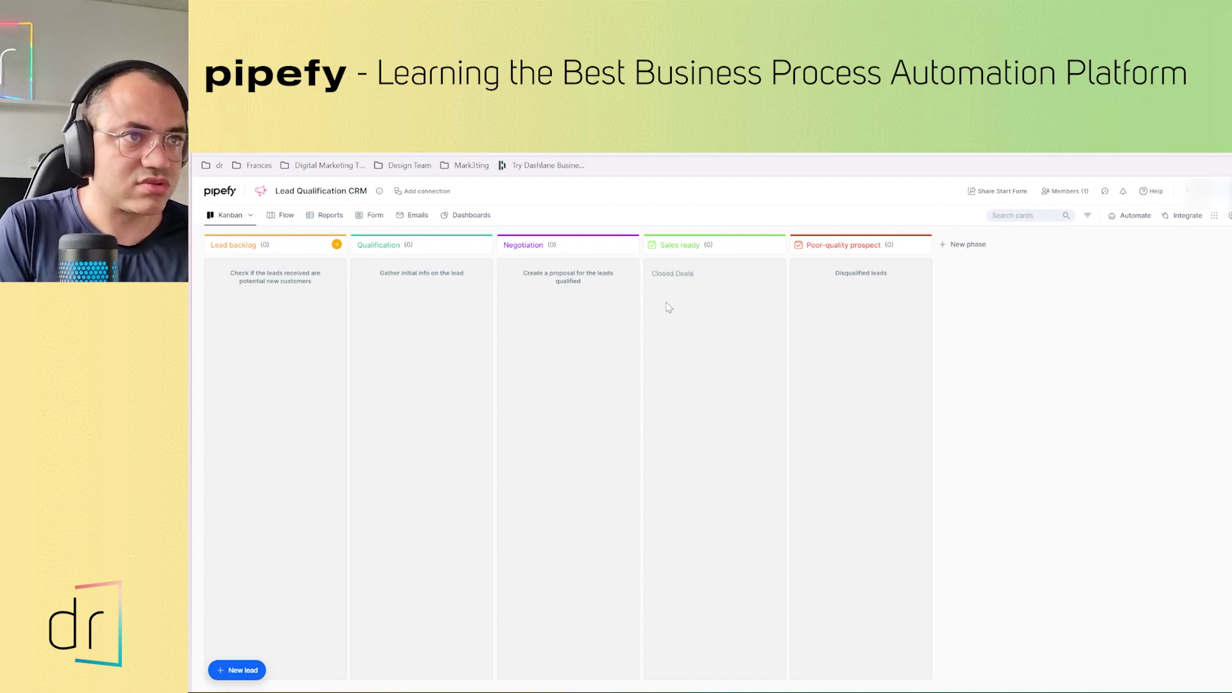
click(669, 307)
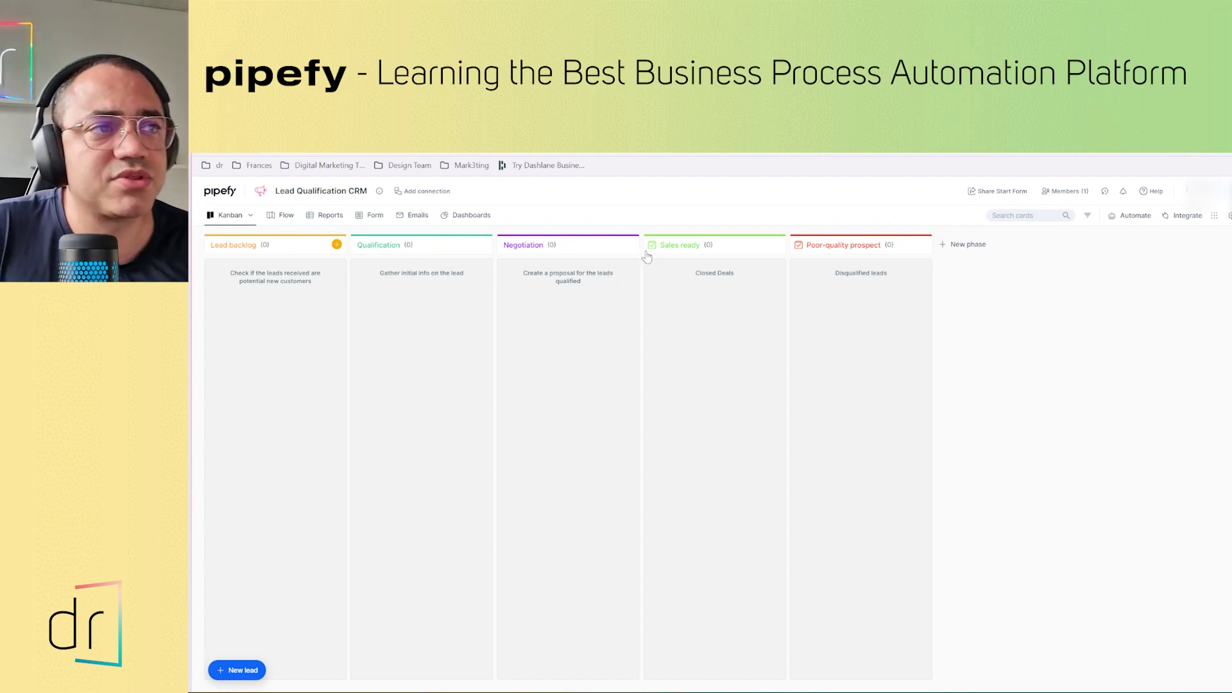
mouse_move(654, 249)
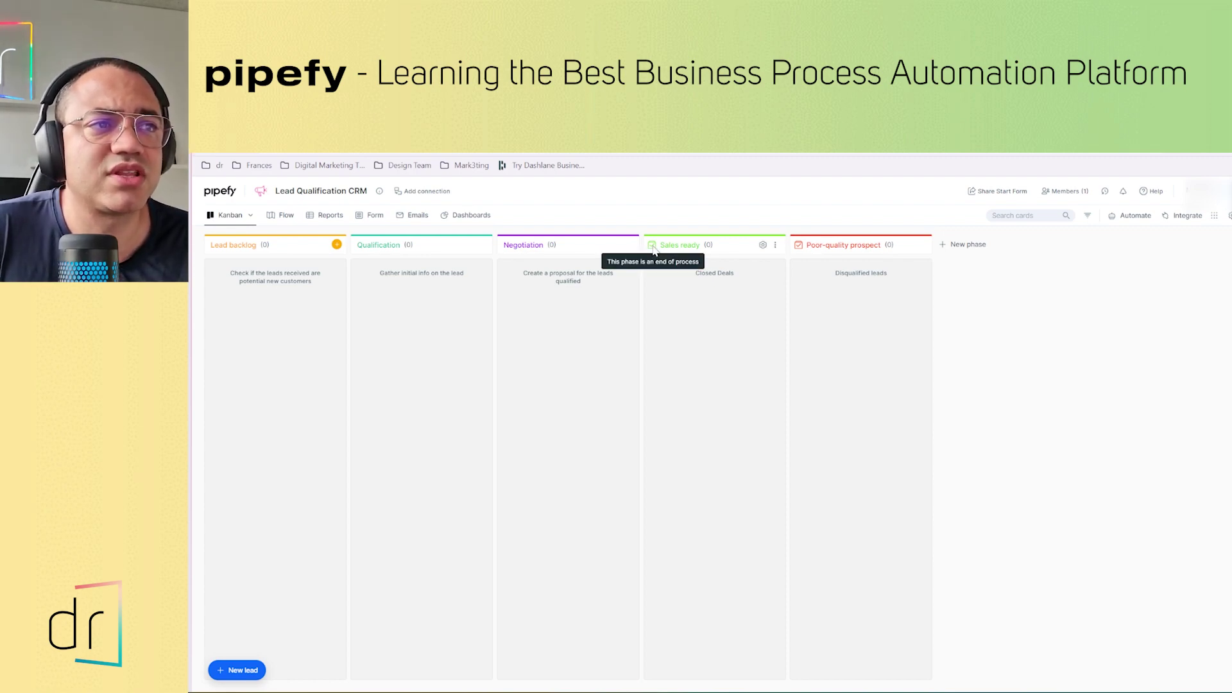
click(664, 245)
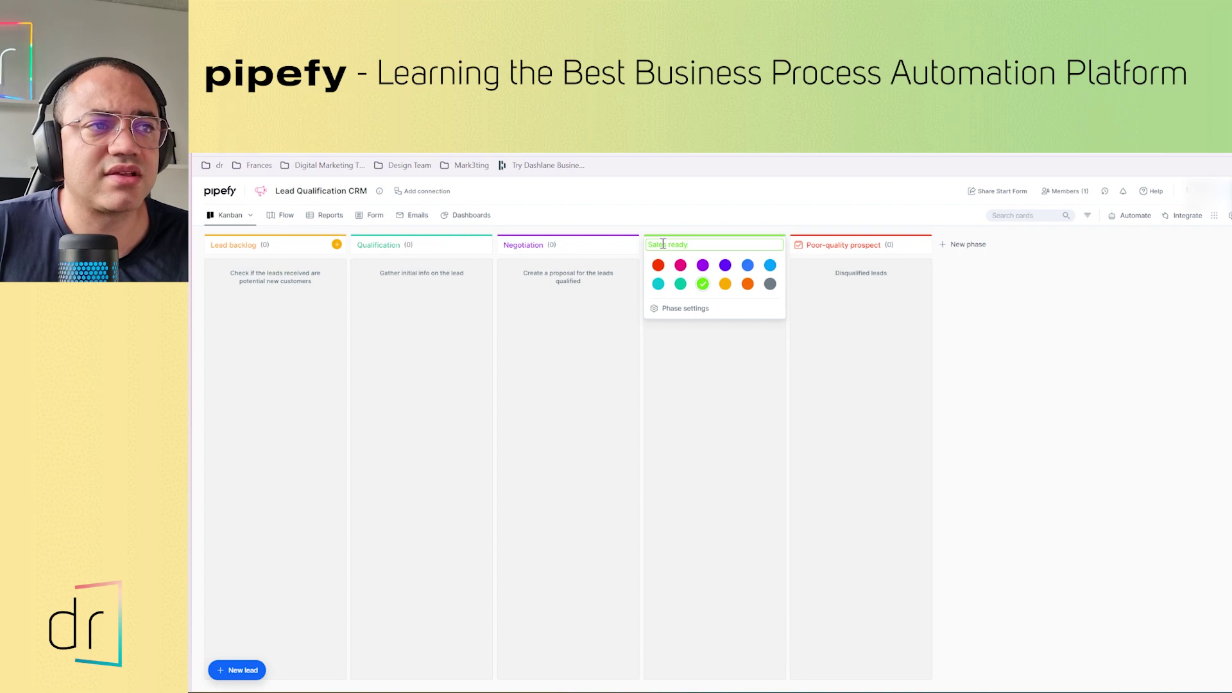
click(665, 311)
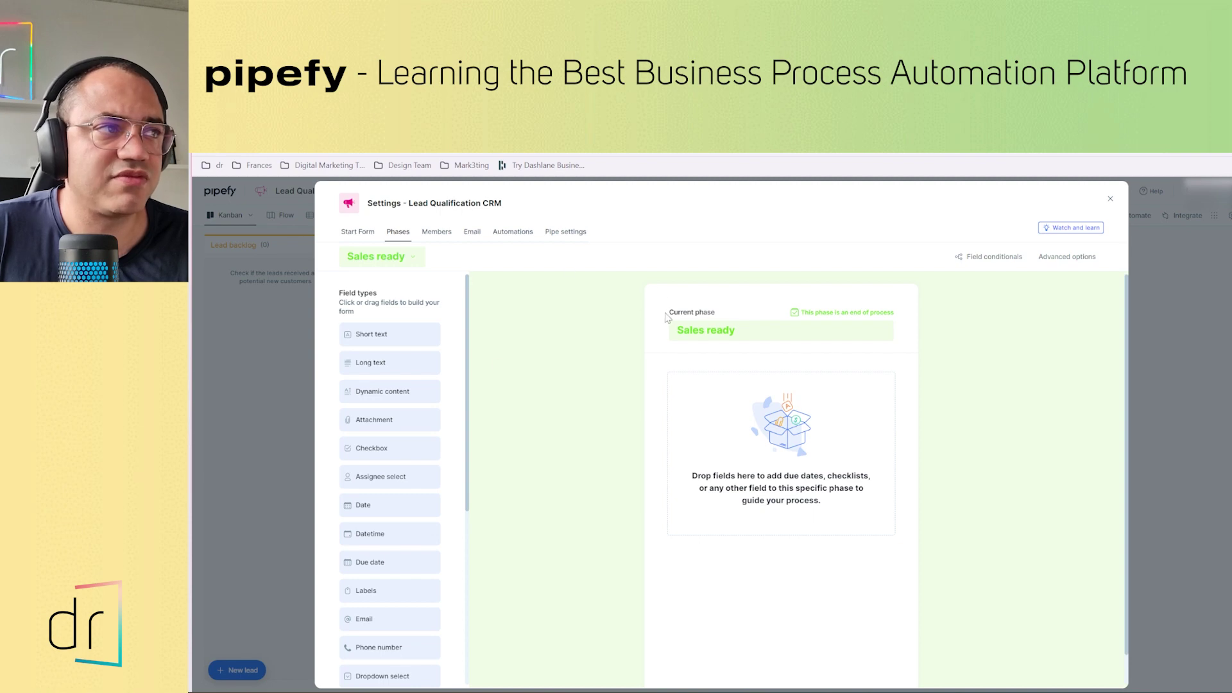
scroll(614, 344, down, 1)
scroll(427, 443, down, 5)
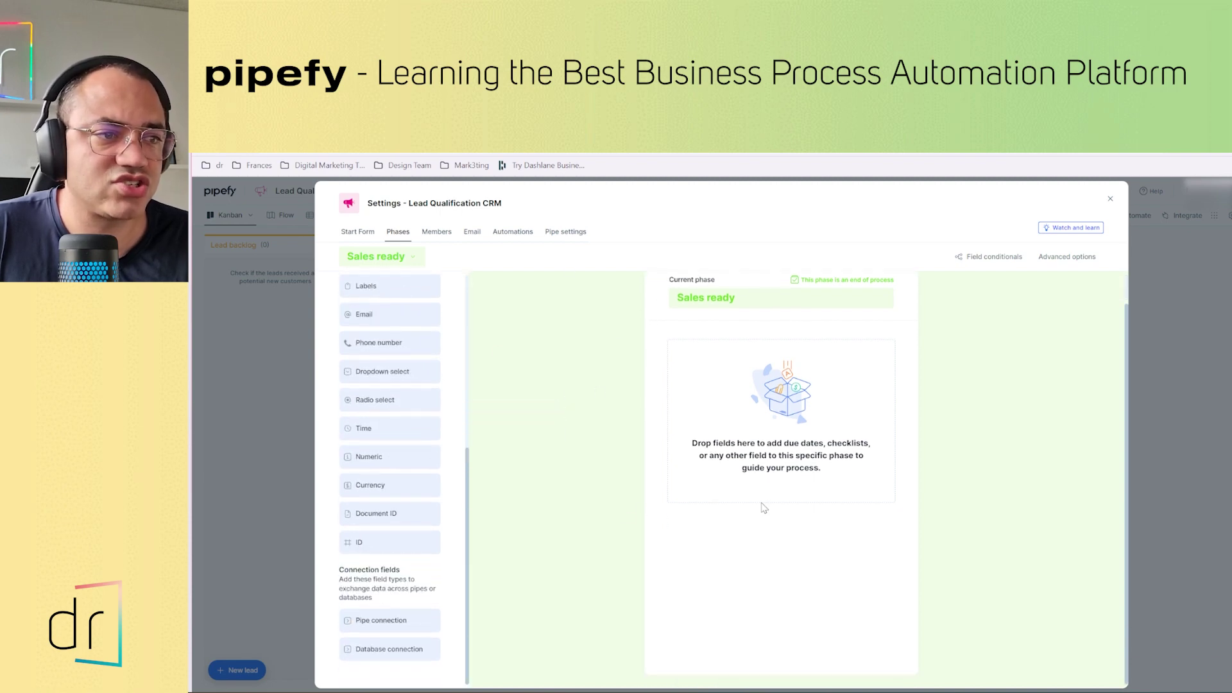
scroll(426, 514, up, 5)
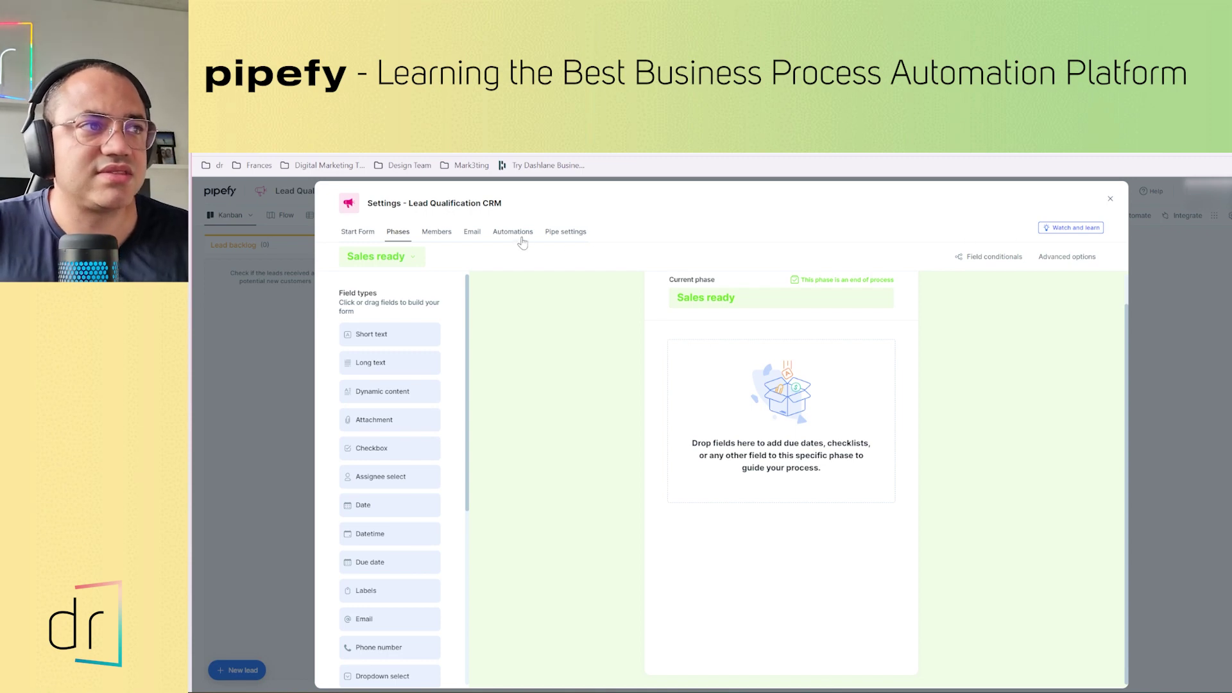
click(557, 245)
click(357, 232)
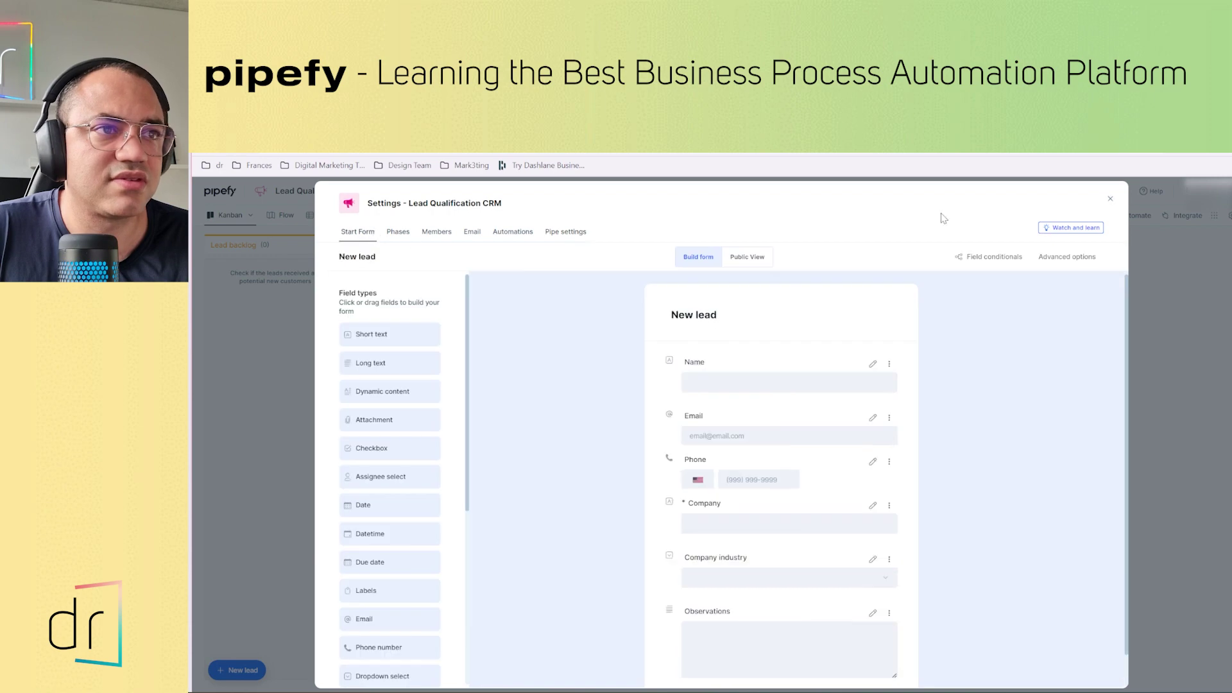
click(1110, 199)
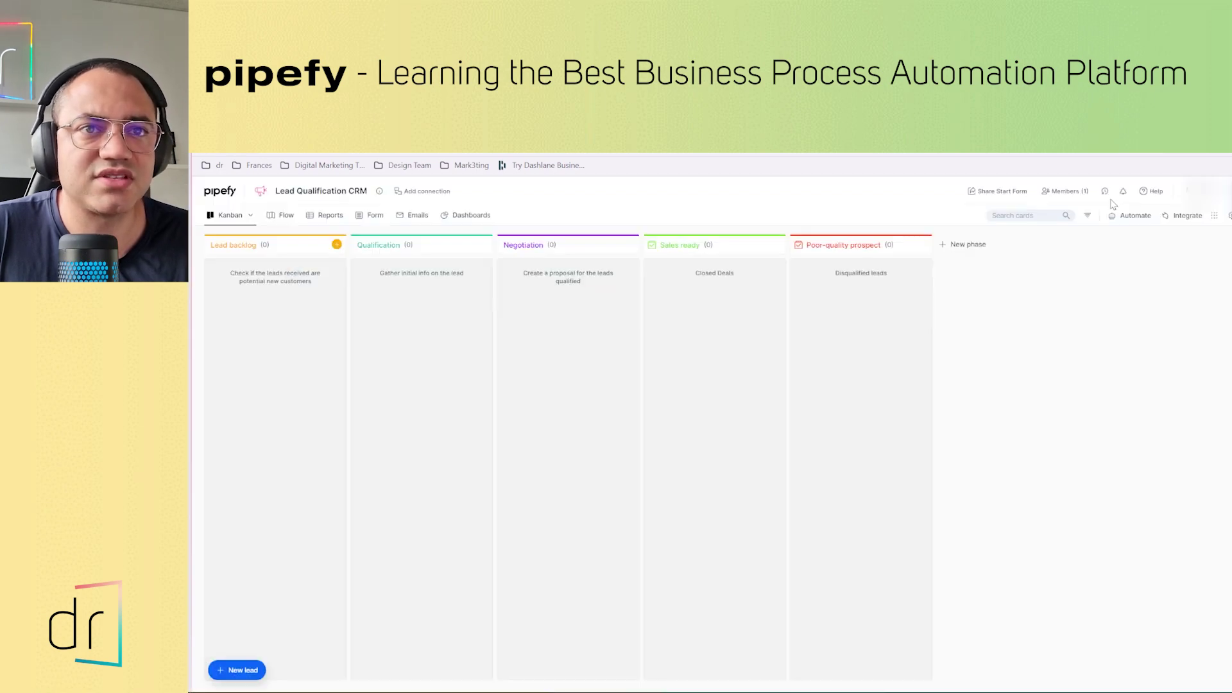
Mark Sales ready as an end-of-process phase through its Advanced options menu
mouse_move(761, 250)
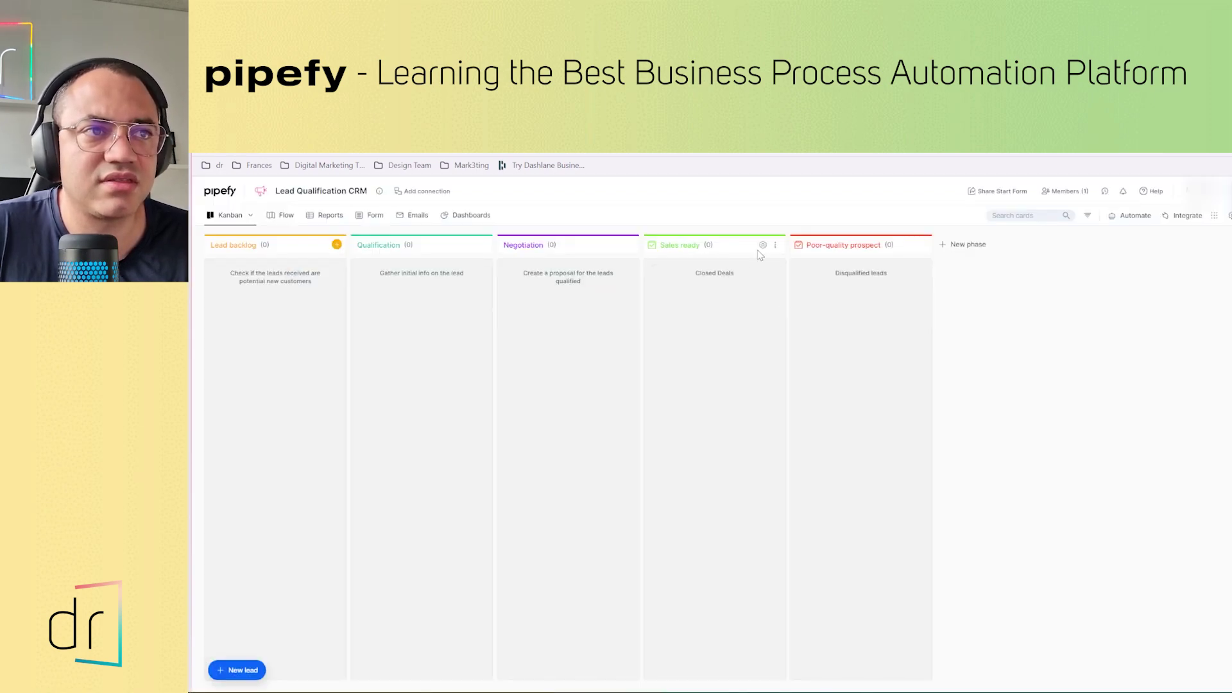
click(691, 247)
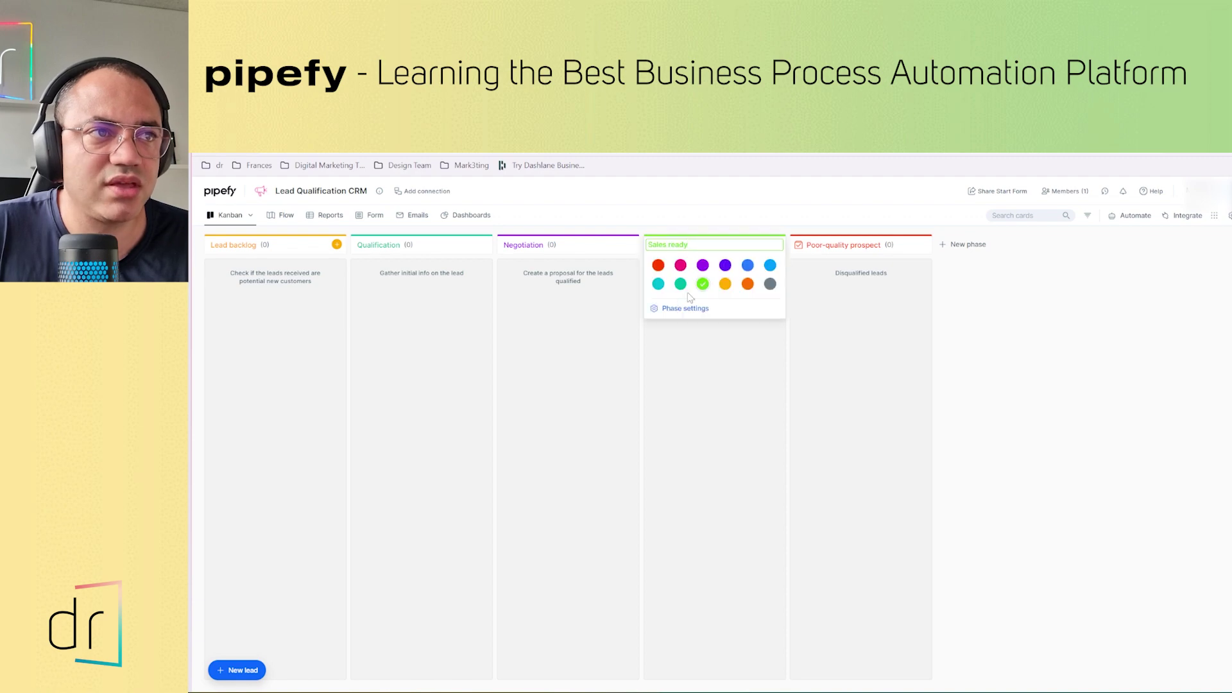
click(727, 369)
click(776, 246)
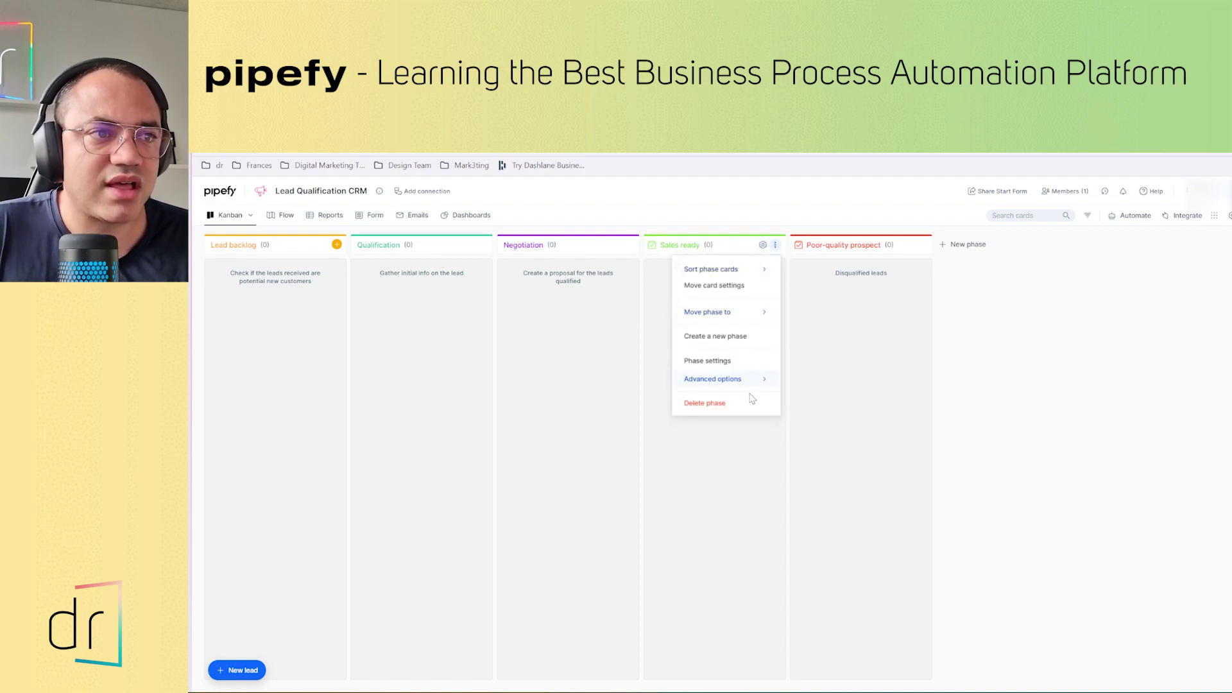
mouse_move(751, 385)
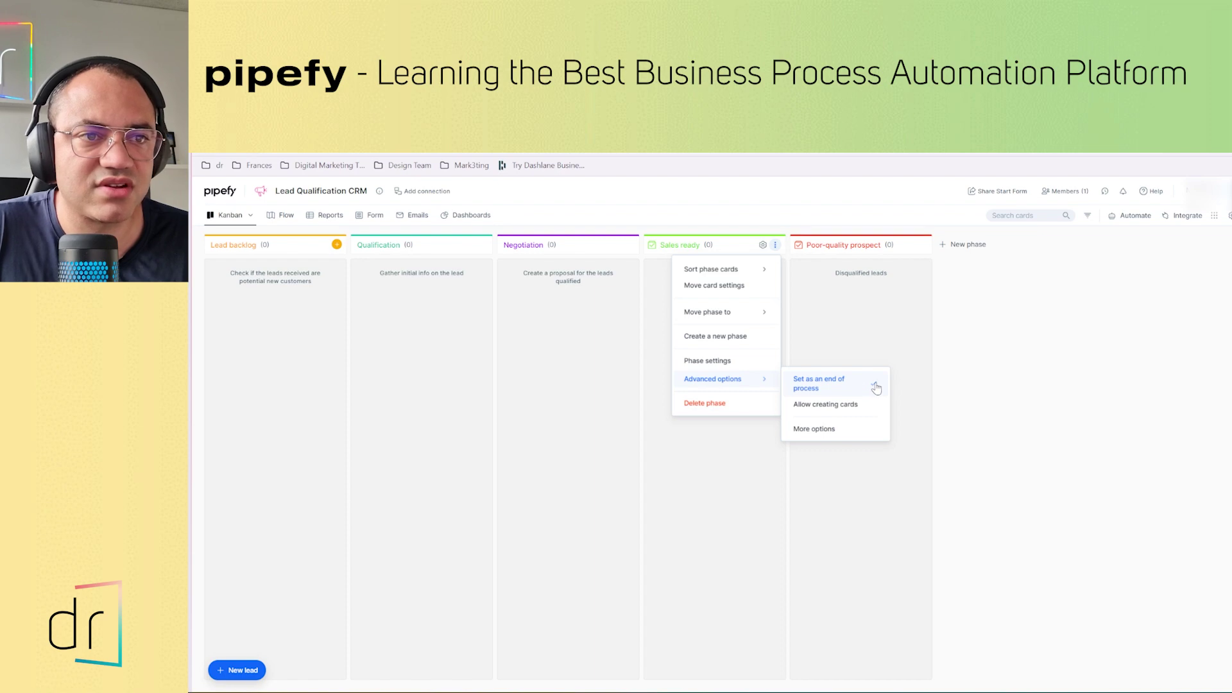
click(875, 386)
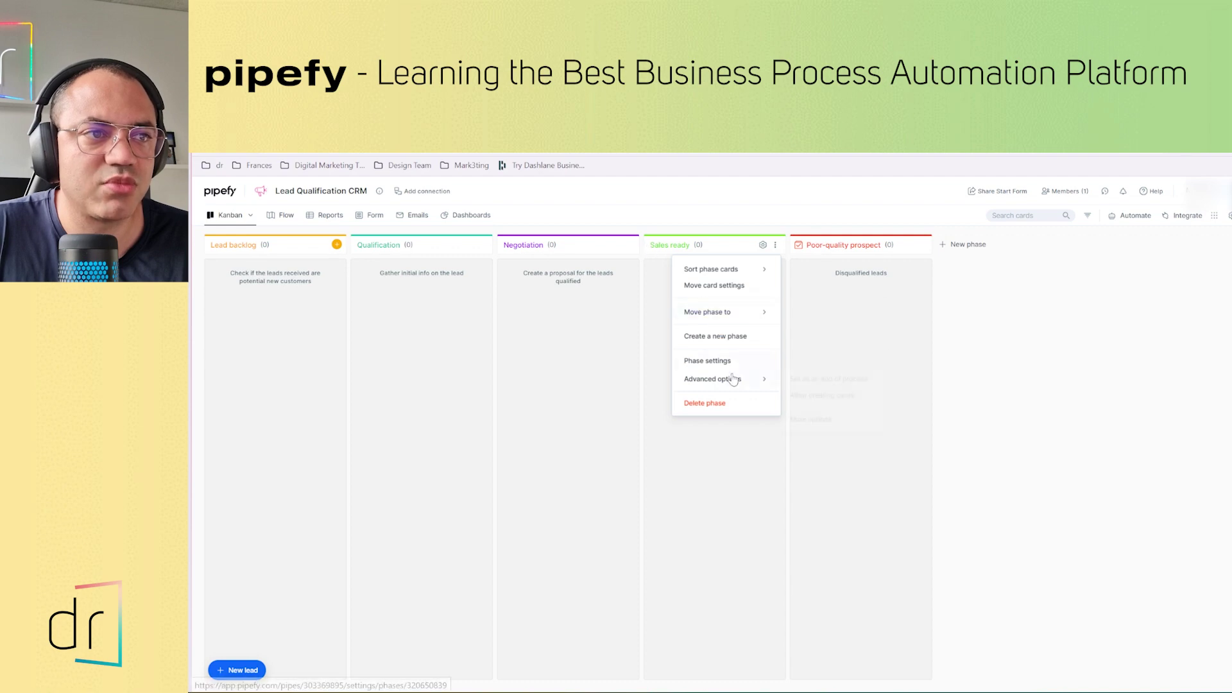
mouse_move(738, 380)
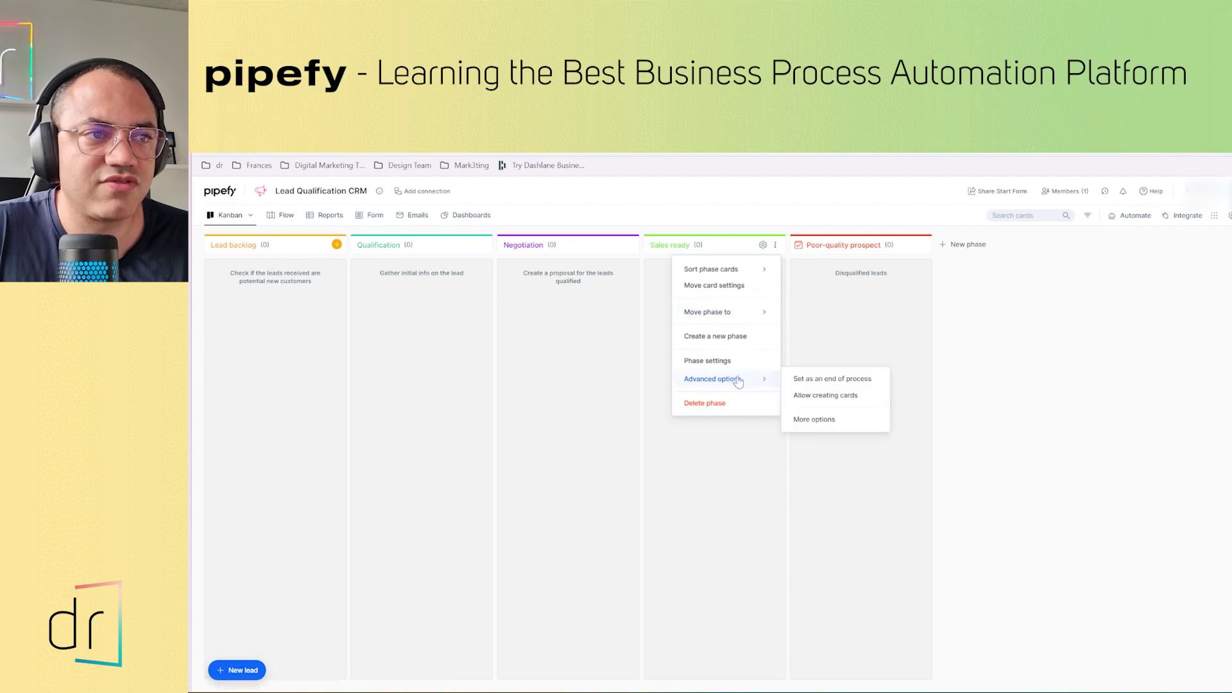
click(823, 385)
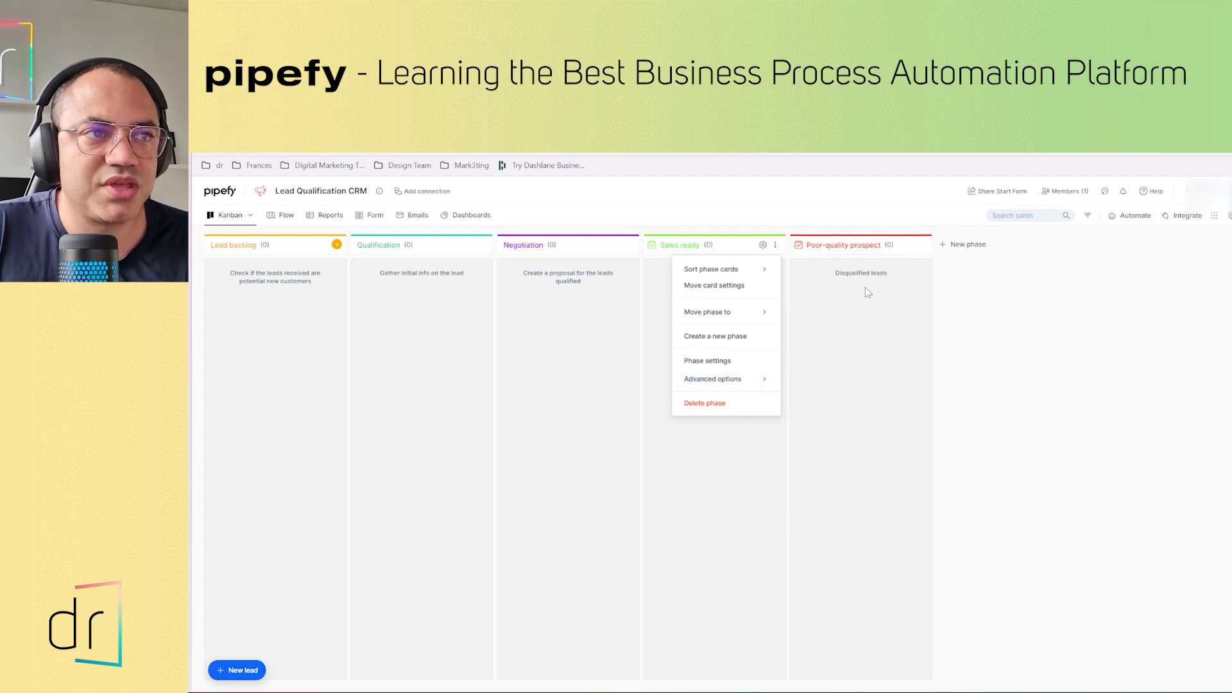
click(861, 339)
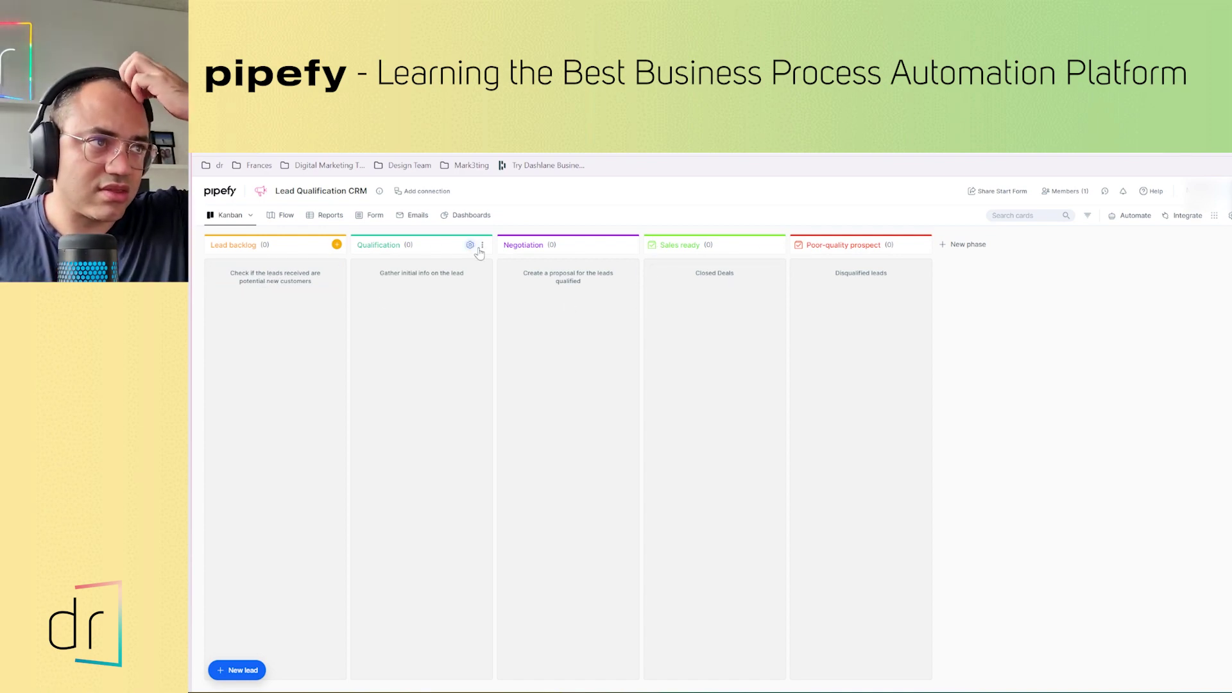
Open Qualification's phase settings and view its advanced options, cancelling without changes
click(482, 246)
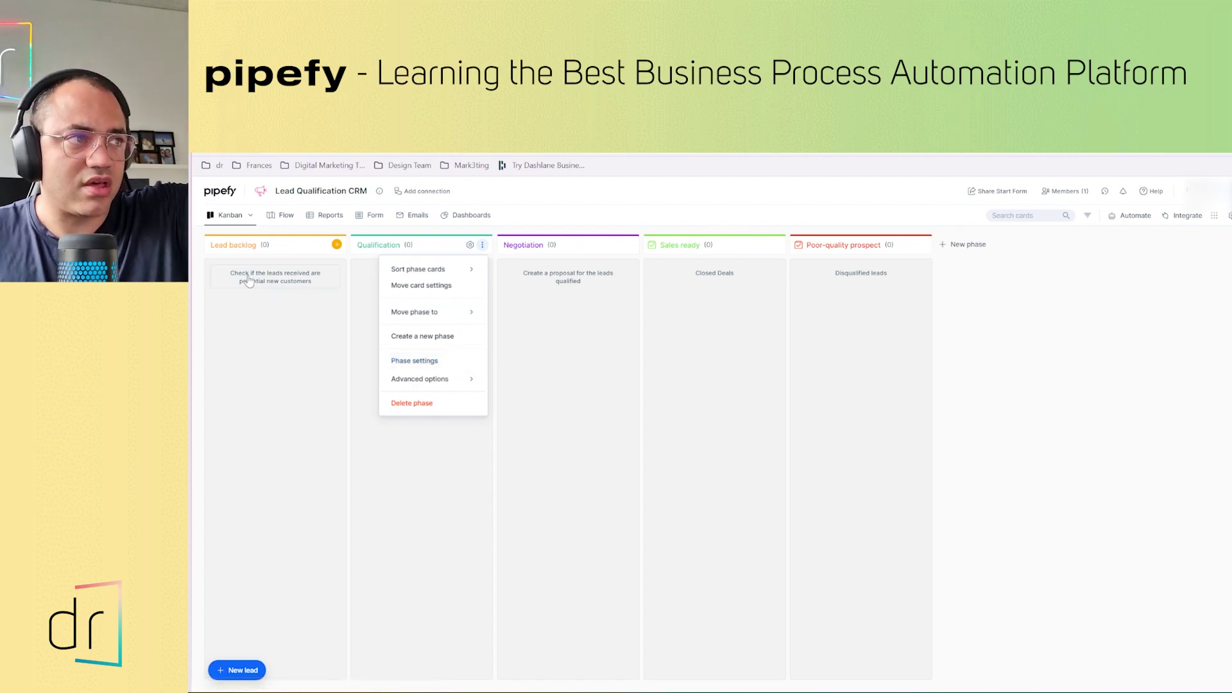
click(426, 361)
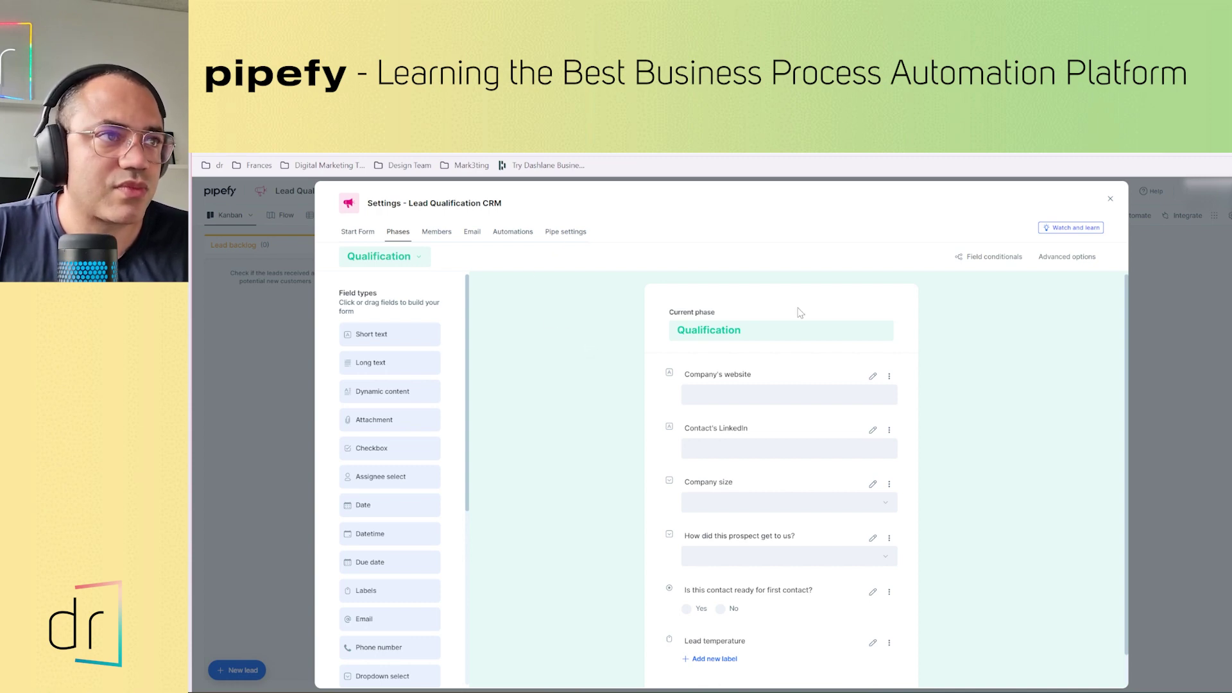
click(1060, 257)
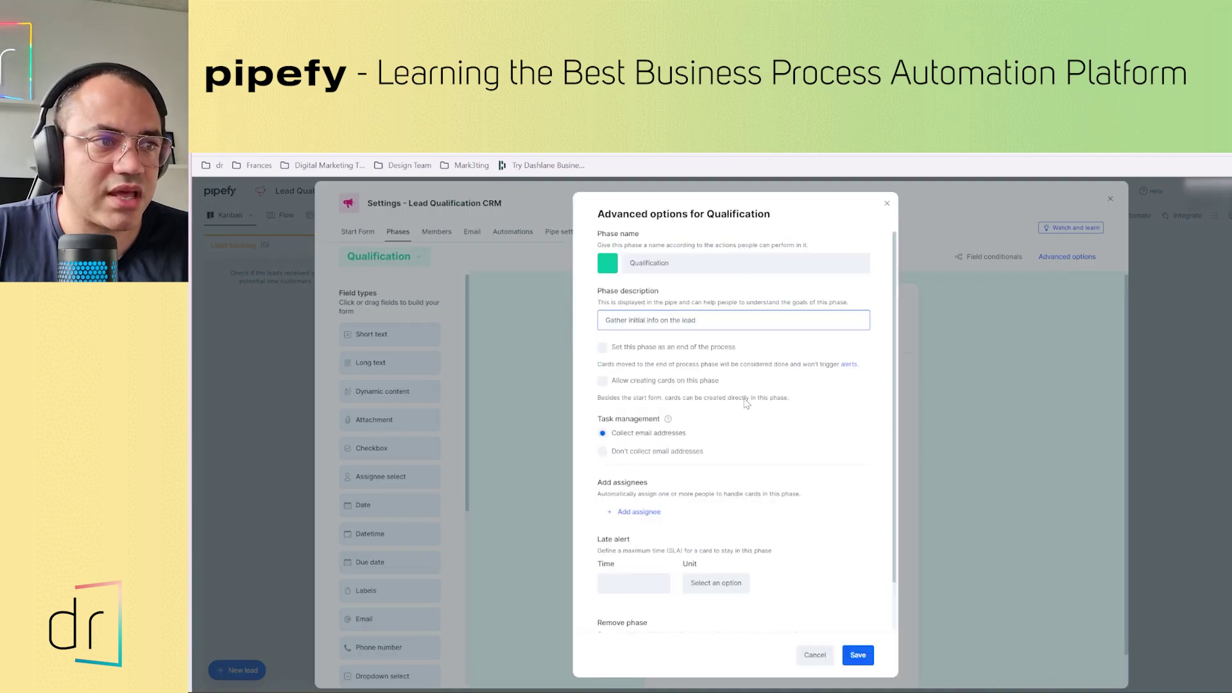
click(816, 656)
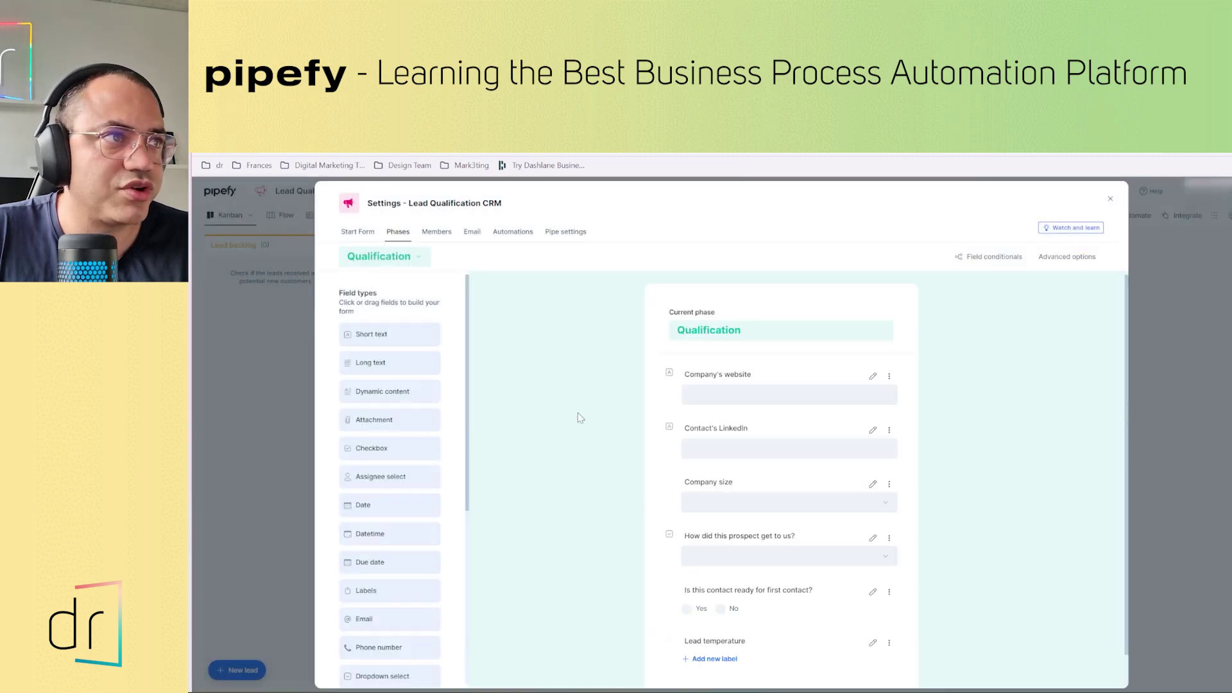
Browse the Start Form, Phases, Pipe settings, Automations, Email and Members sections
click(367, 236)
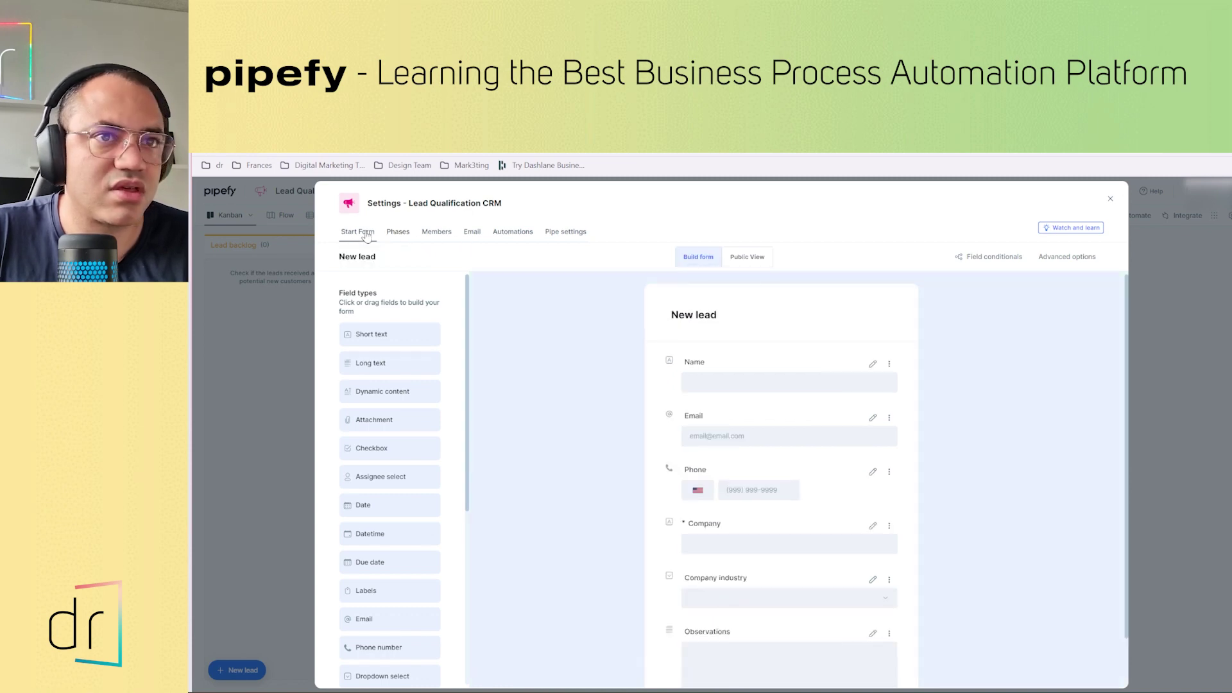
click(391, 236)
click(561, 239)
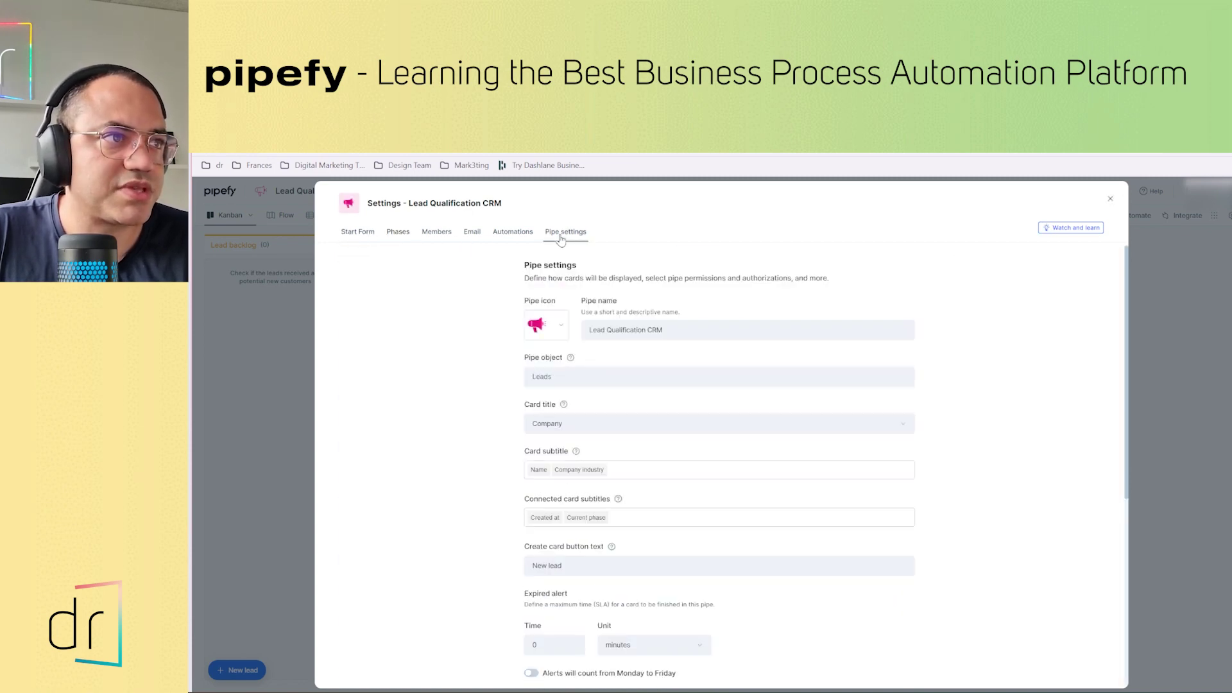
click(498, 236)
click(477, 236)
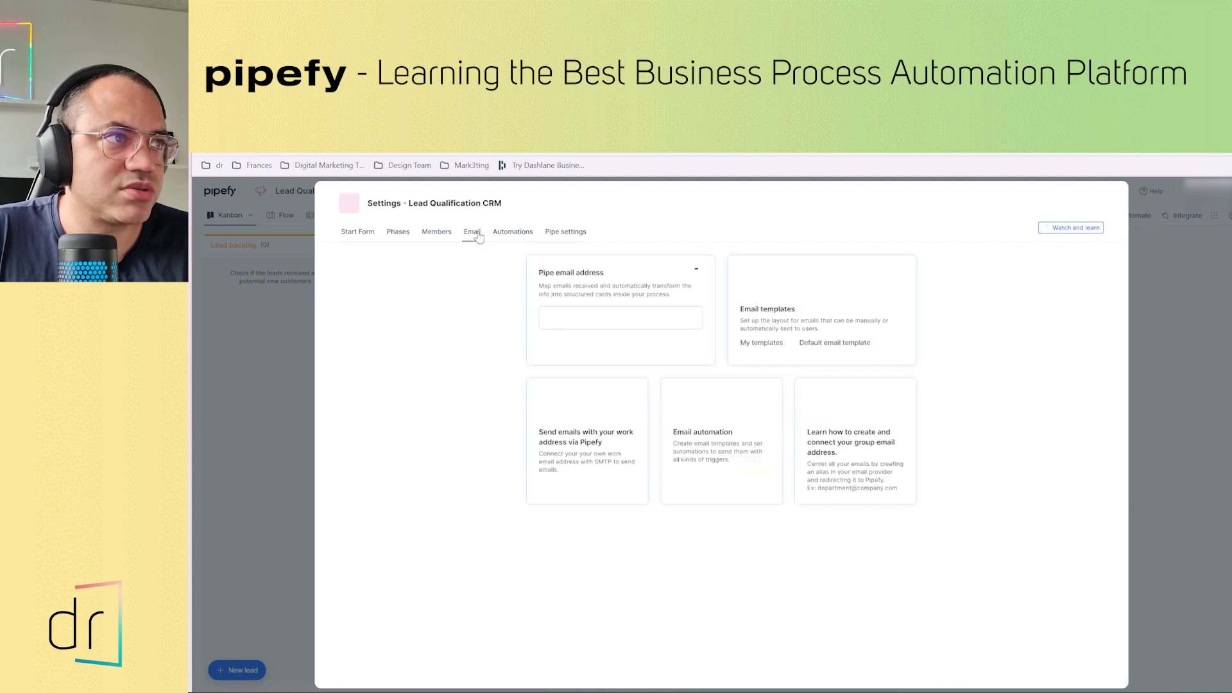
click(436, 236)
Scroll through the New lead start form, then close the pipe settings
click(405, 237)
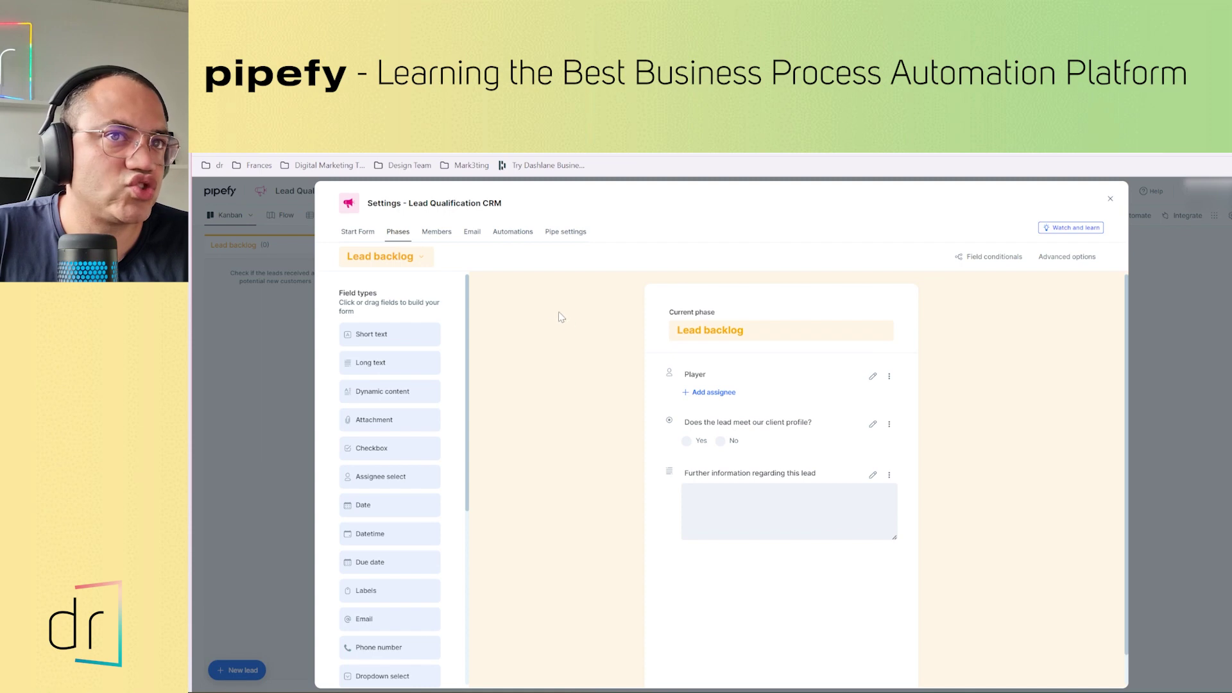
click(372, 236)
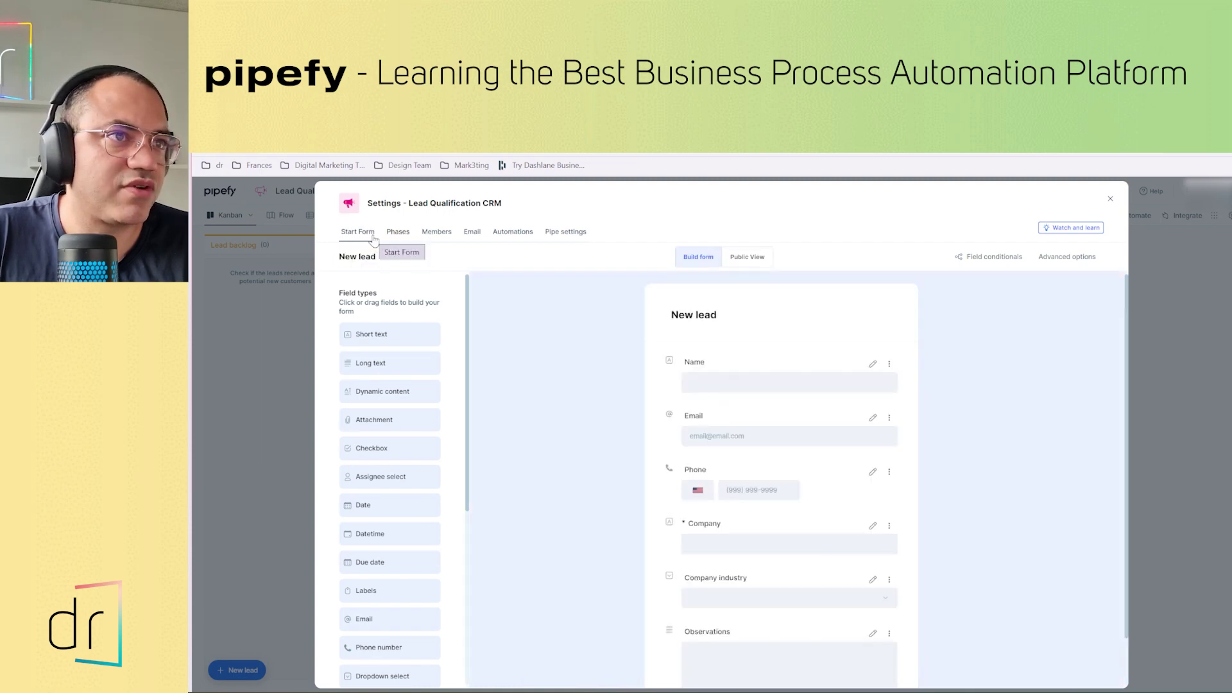
scroll(462, 406, down, 2)
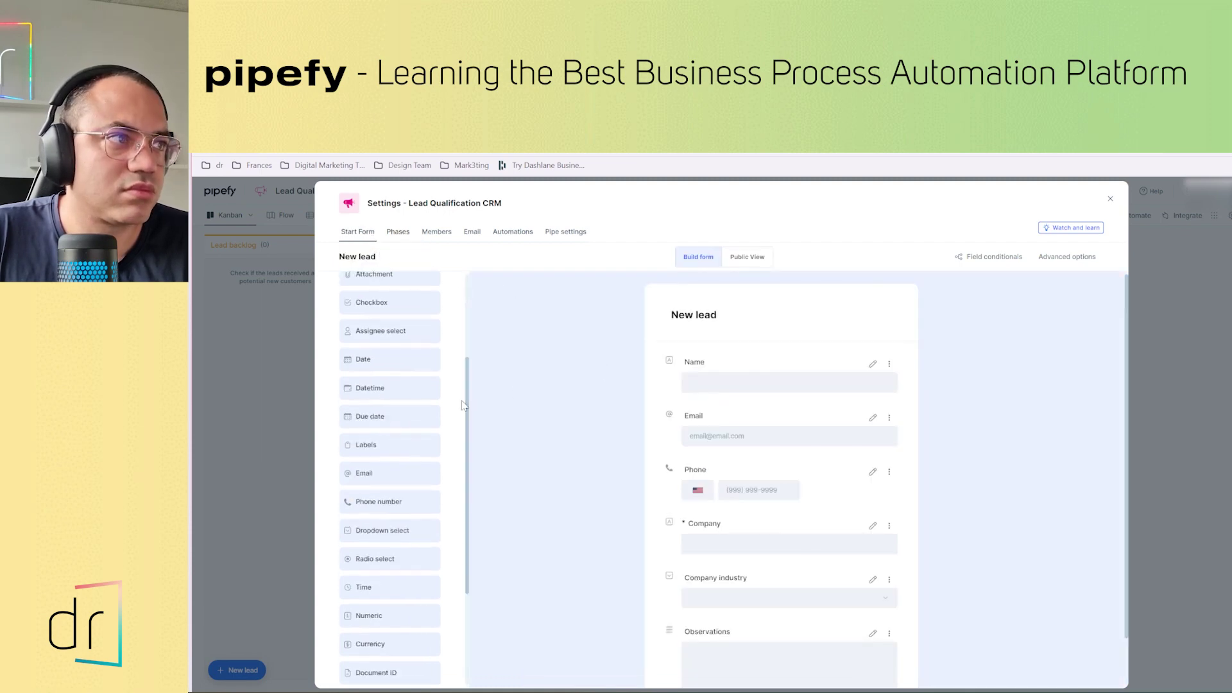
scroll(450, 418, down, 2)
scroll(576, 503, down, 1)
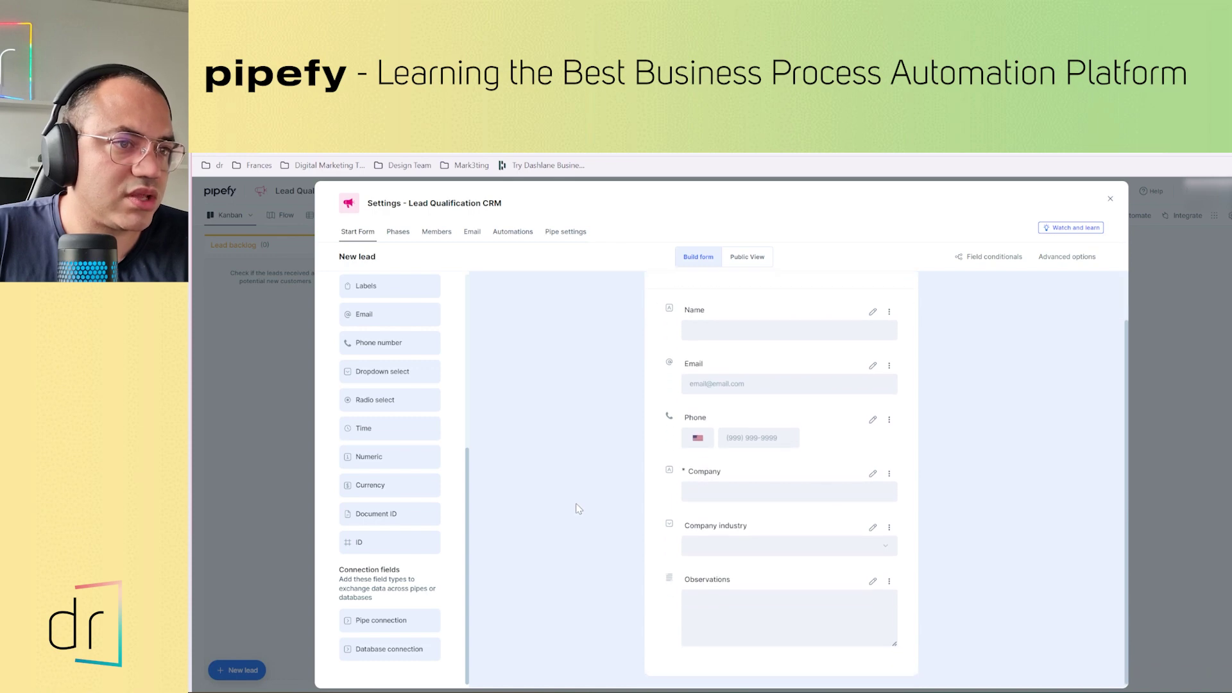
scroll(576, 503, up, 1)
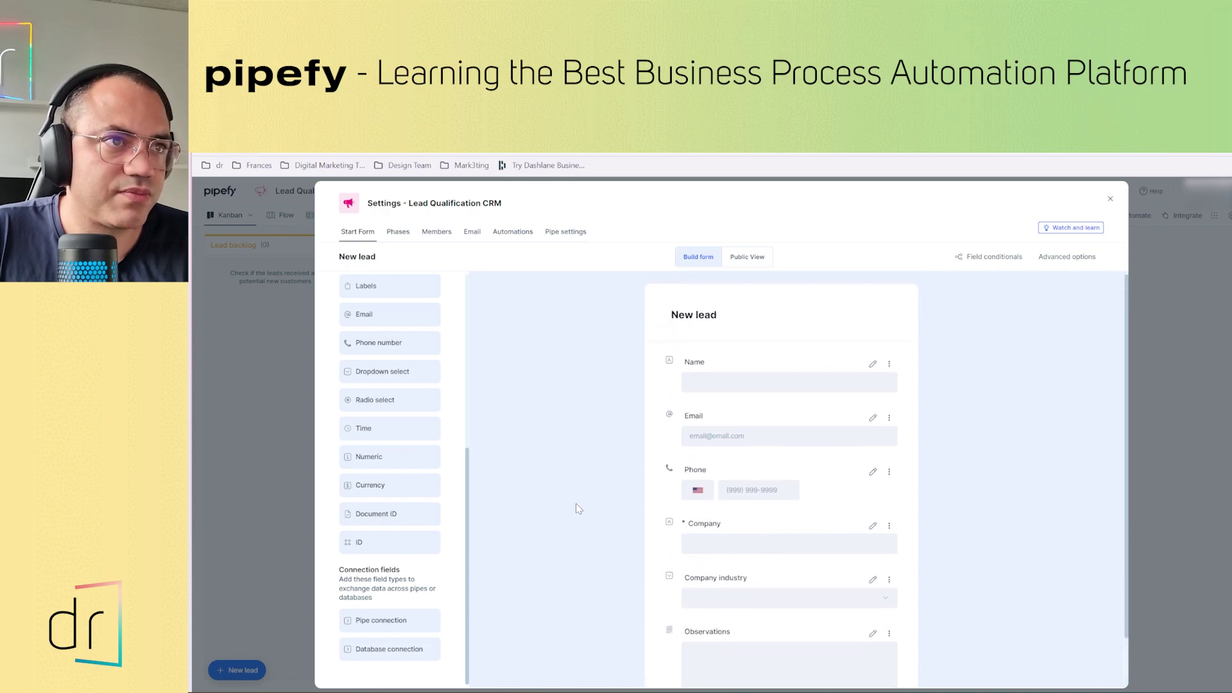
click(1110, 199)
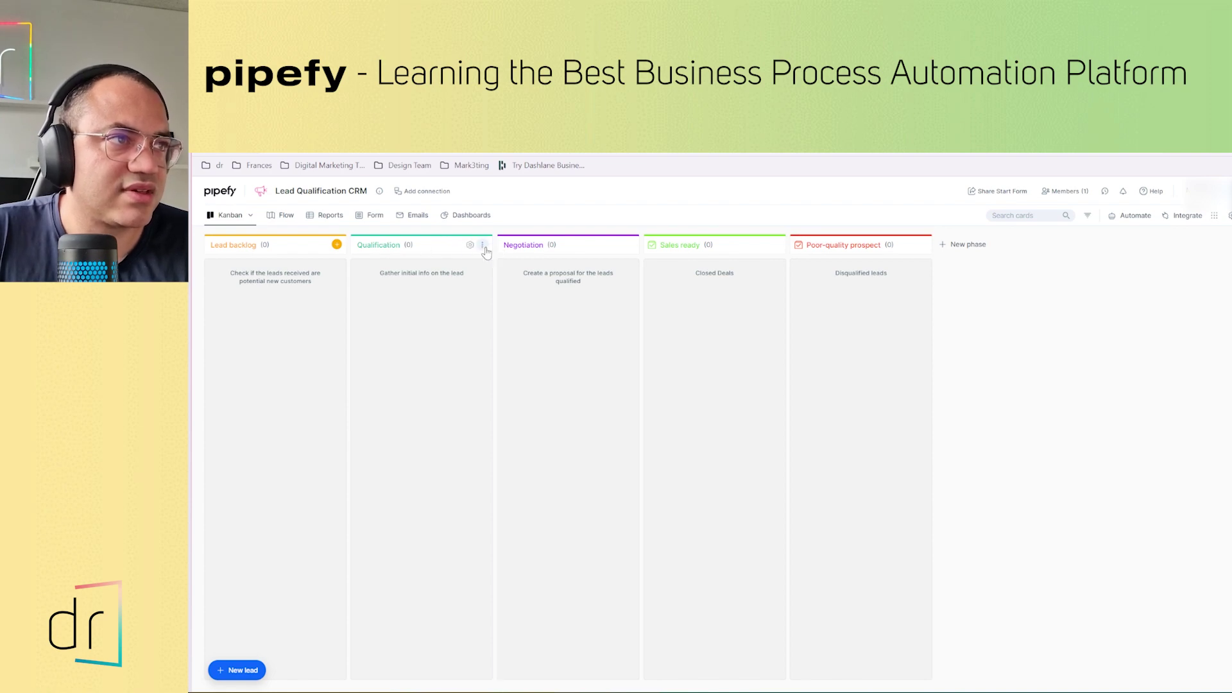
click(484, 247)
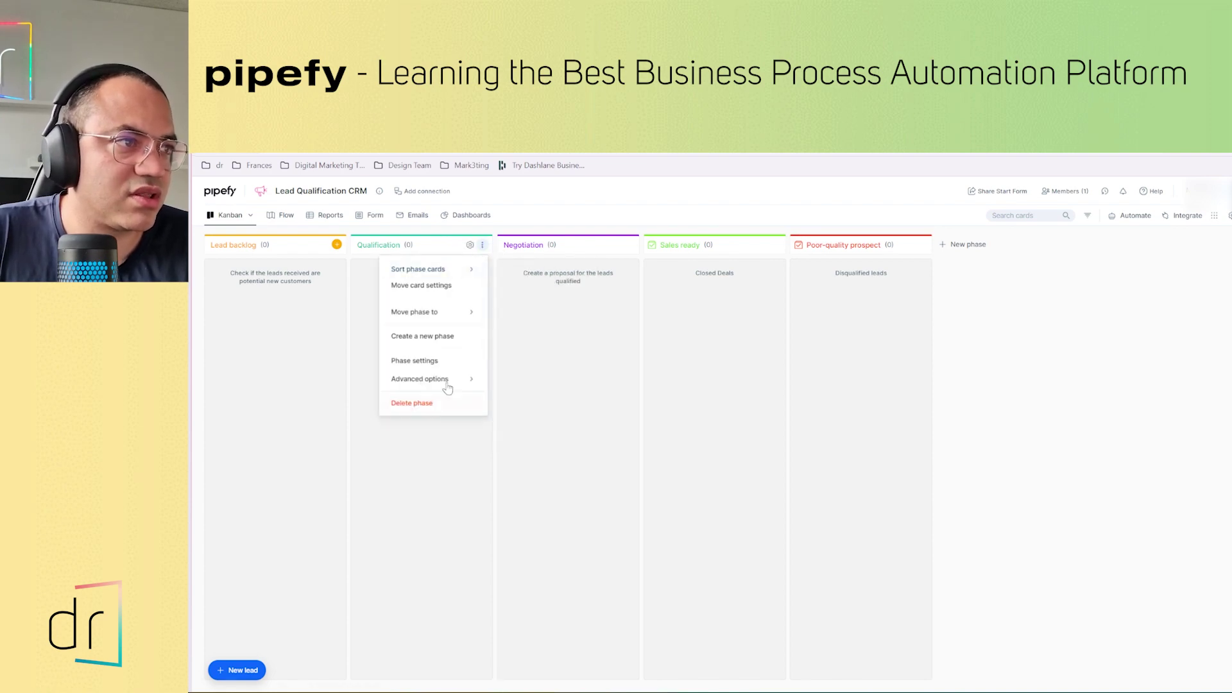
mouse_move(448, 382)
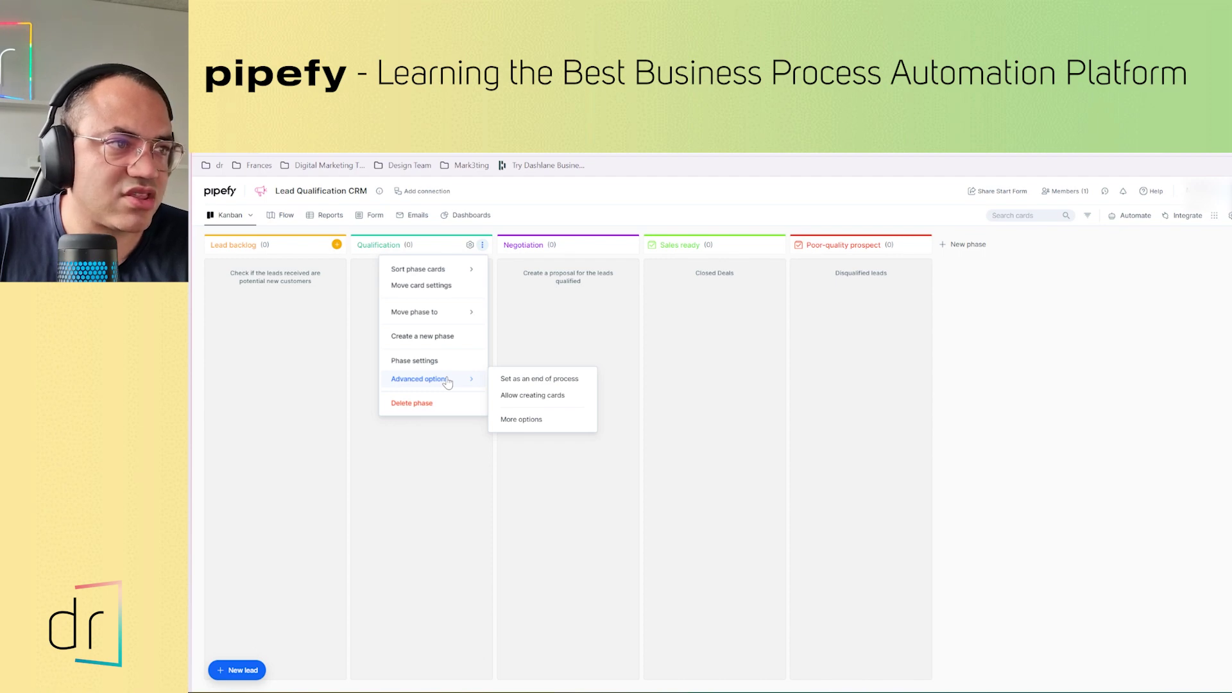
click(540, 401)
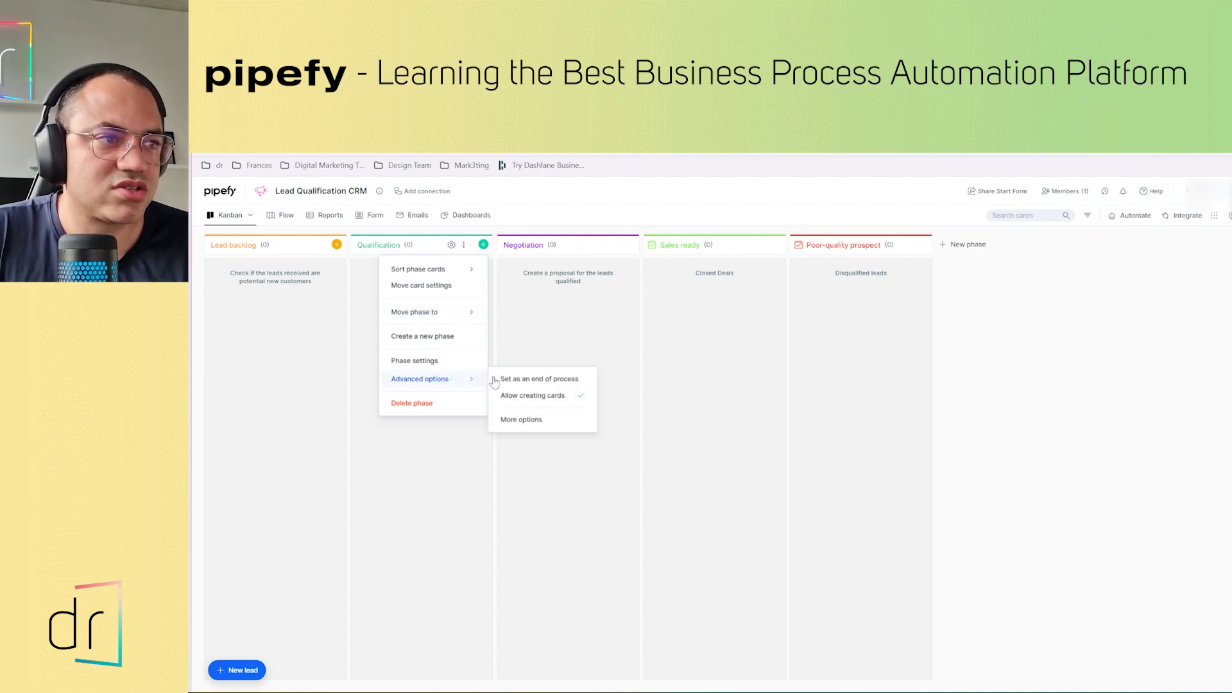
click(520, 398)
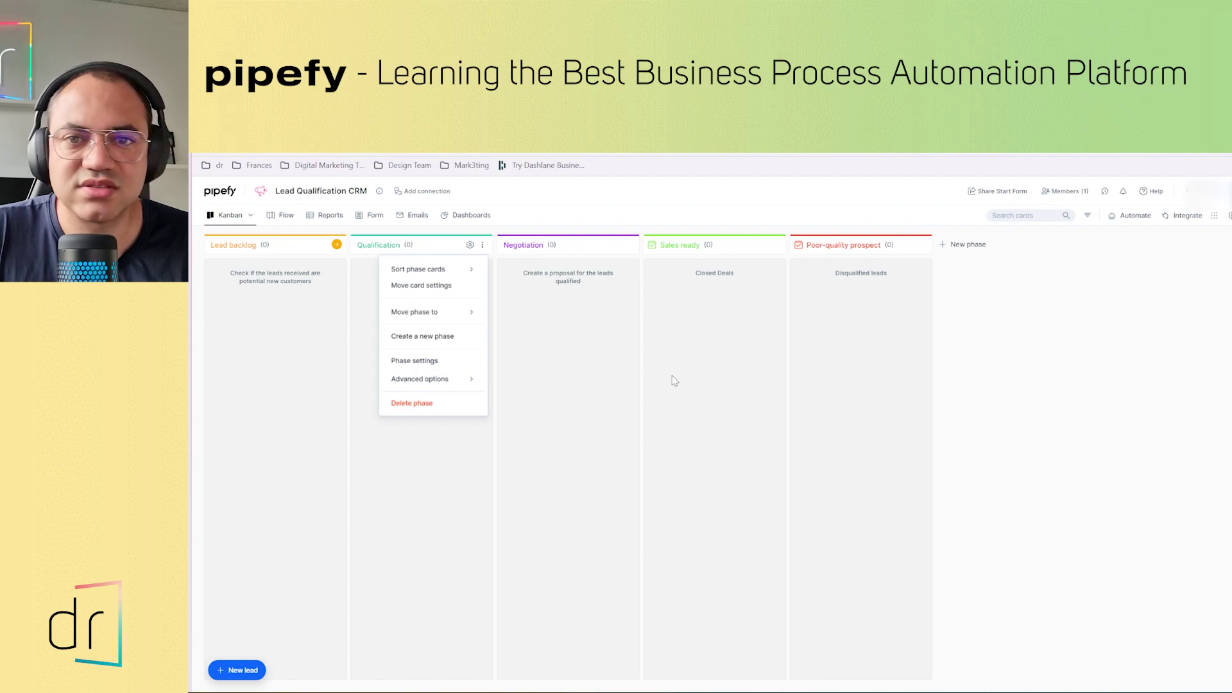
click(586, 363)
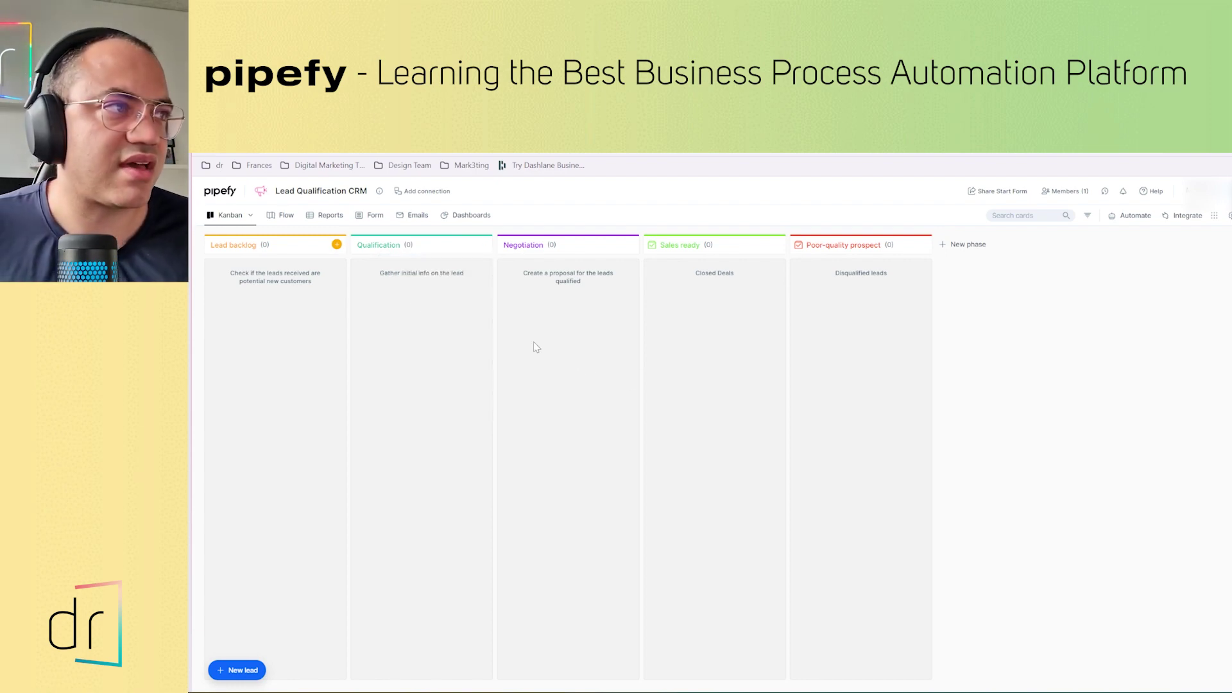
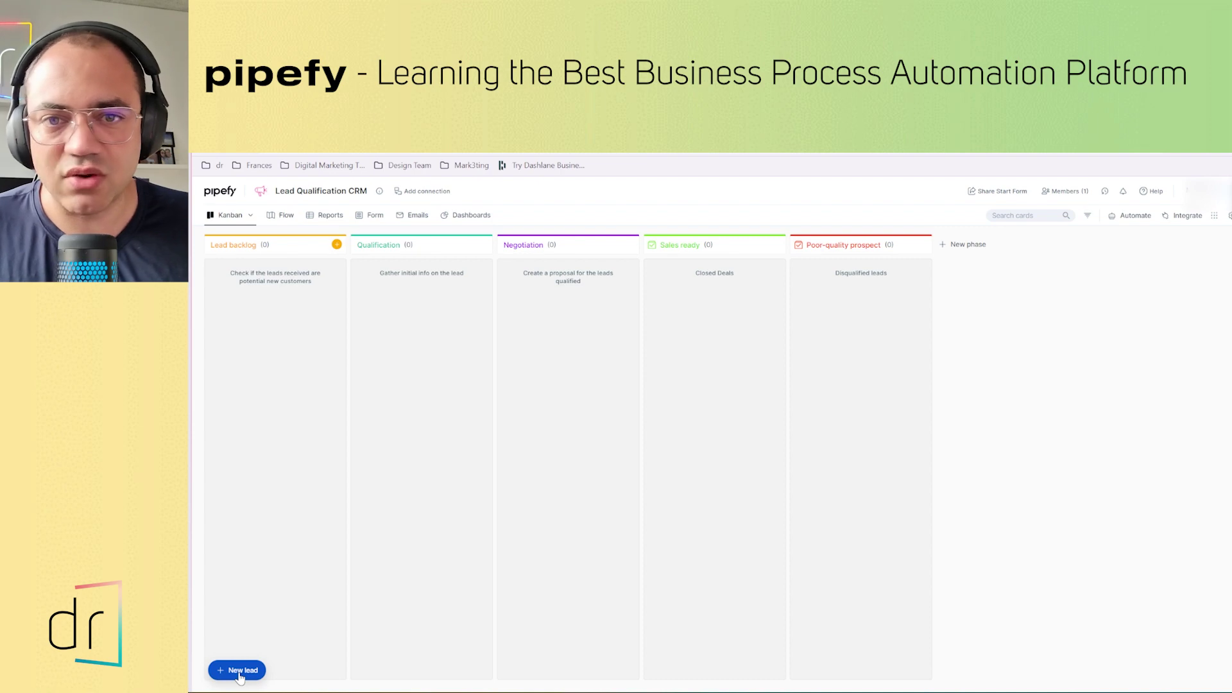
Open the Lead backlog start form in the form builder
click(336, 246)
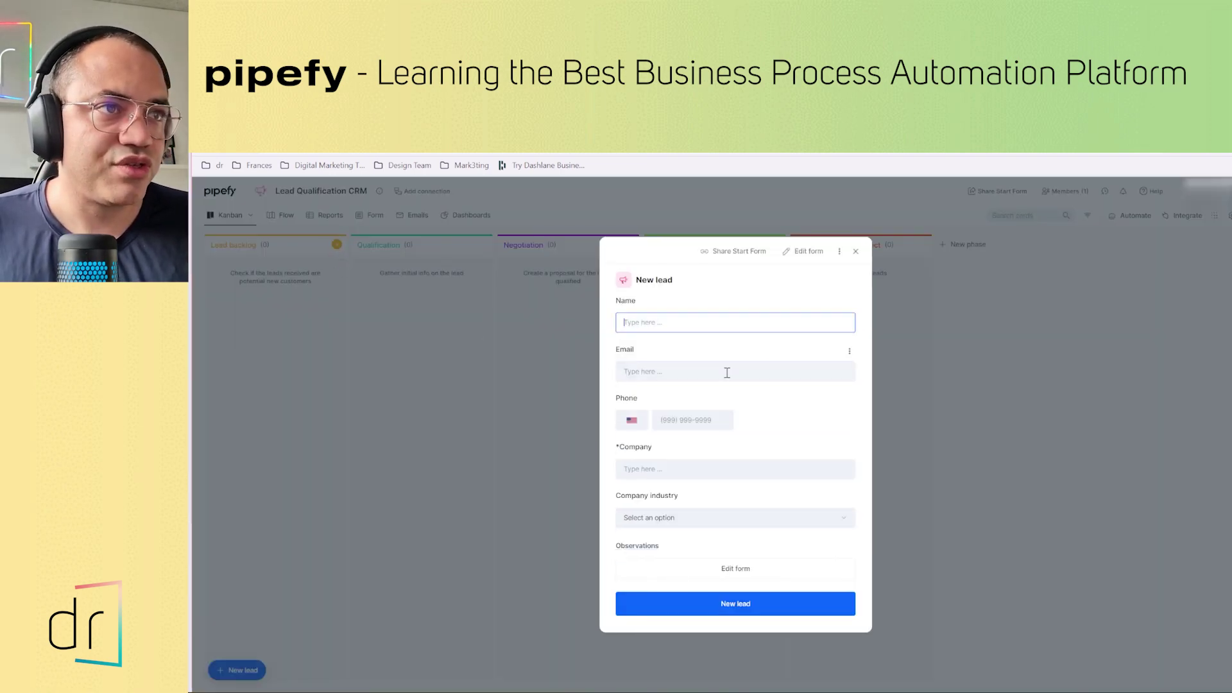
click(726, 571)
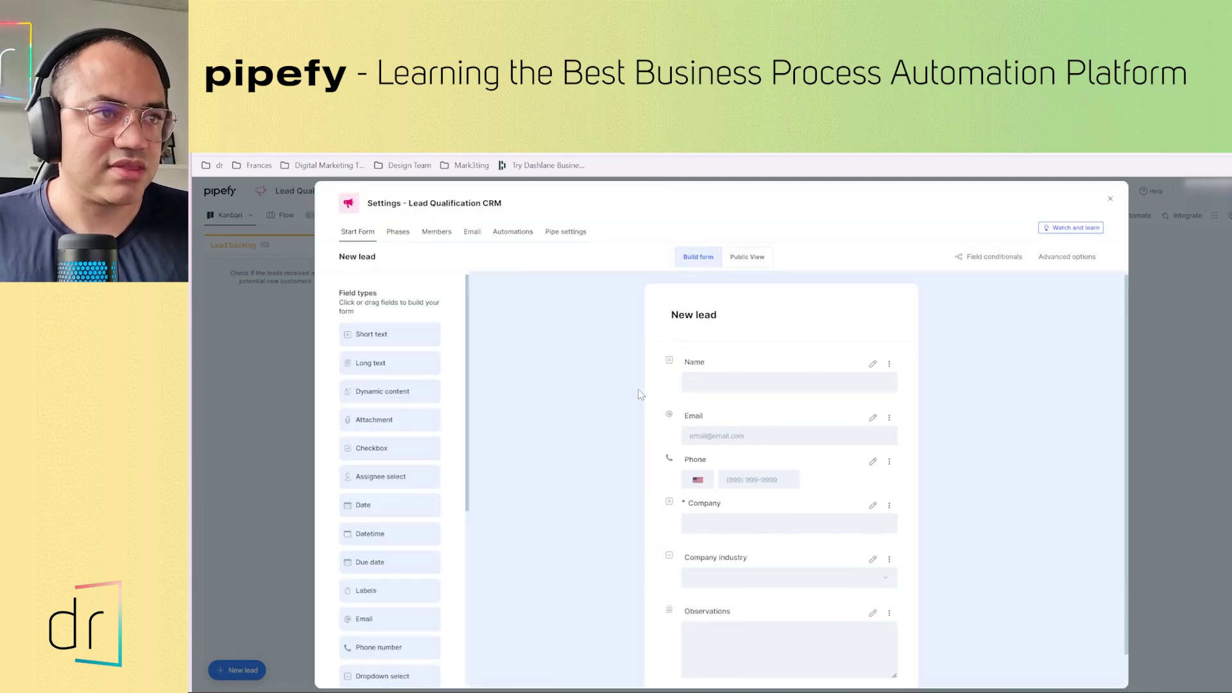
scroll(729, 312, up, 1)
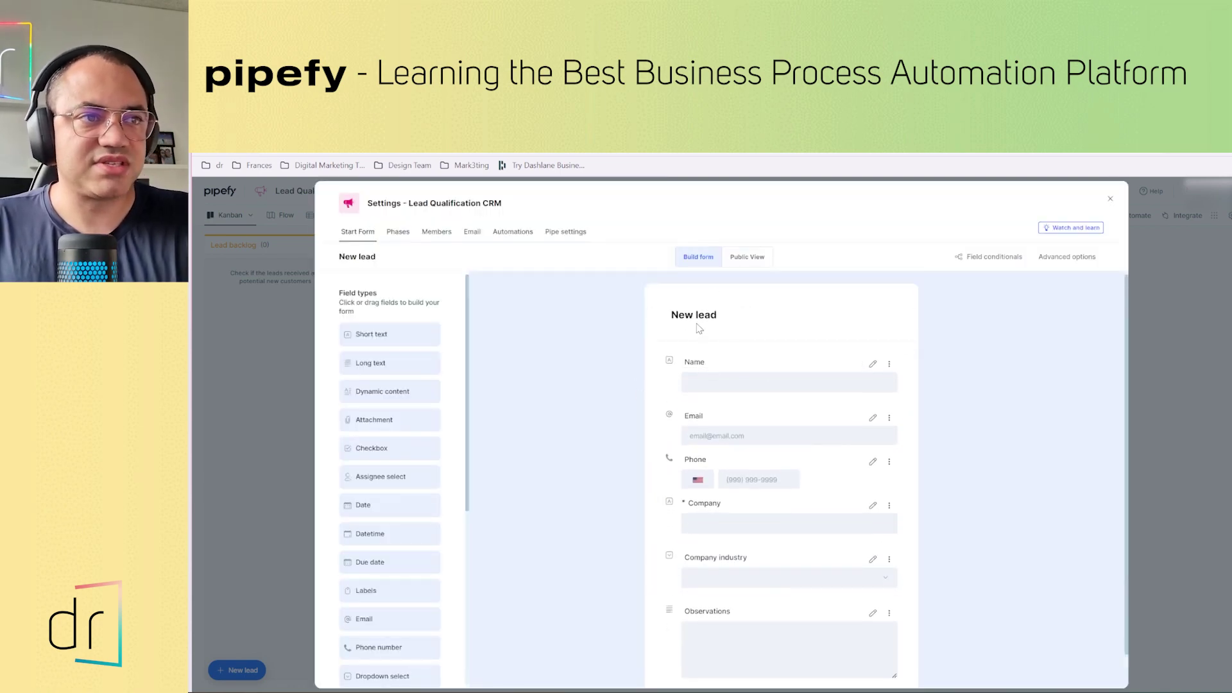
Rename the start form title from 'New lead' to 'Lead form'
click(697, 314)
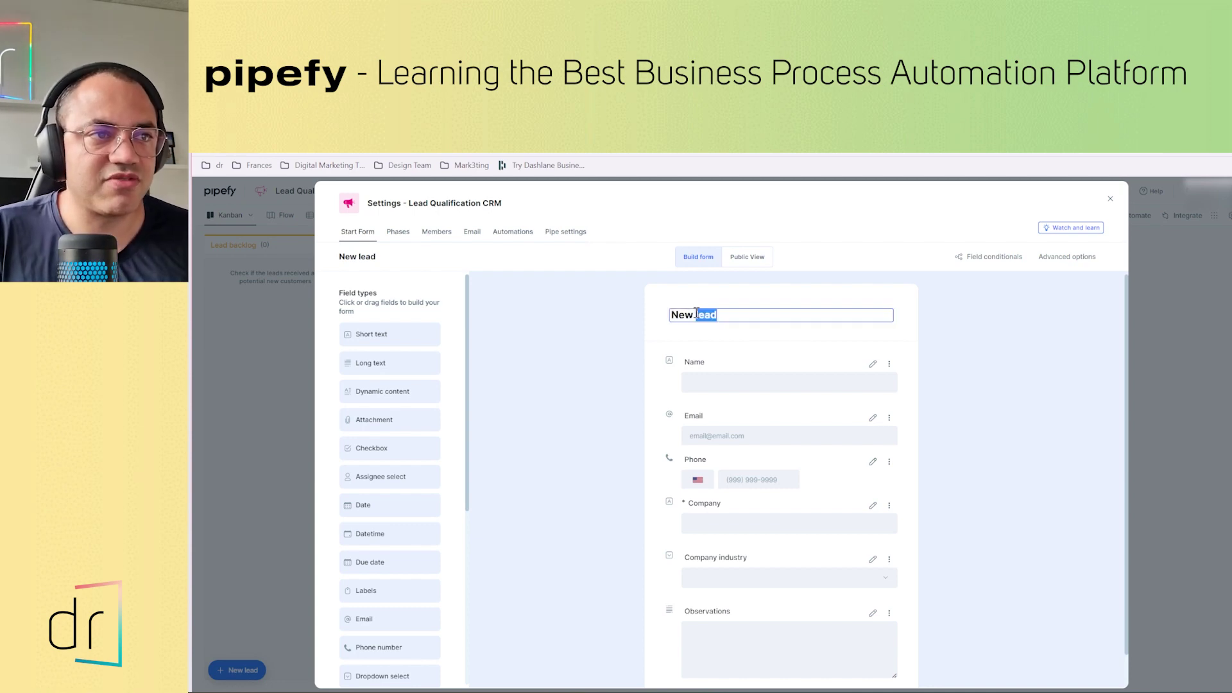
triple_click(697, 315)
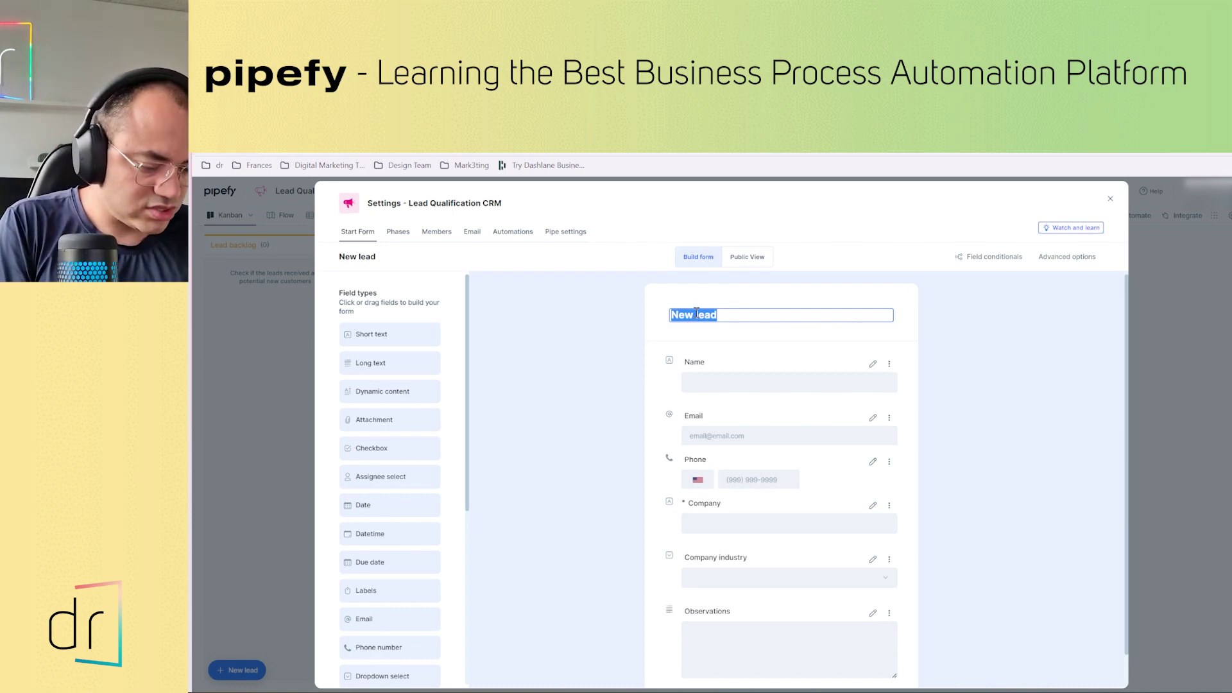
text(Lead)
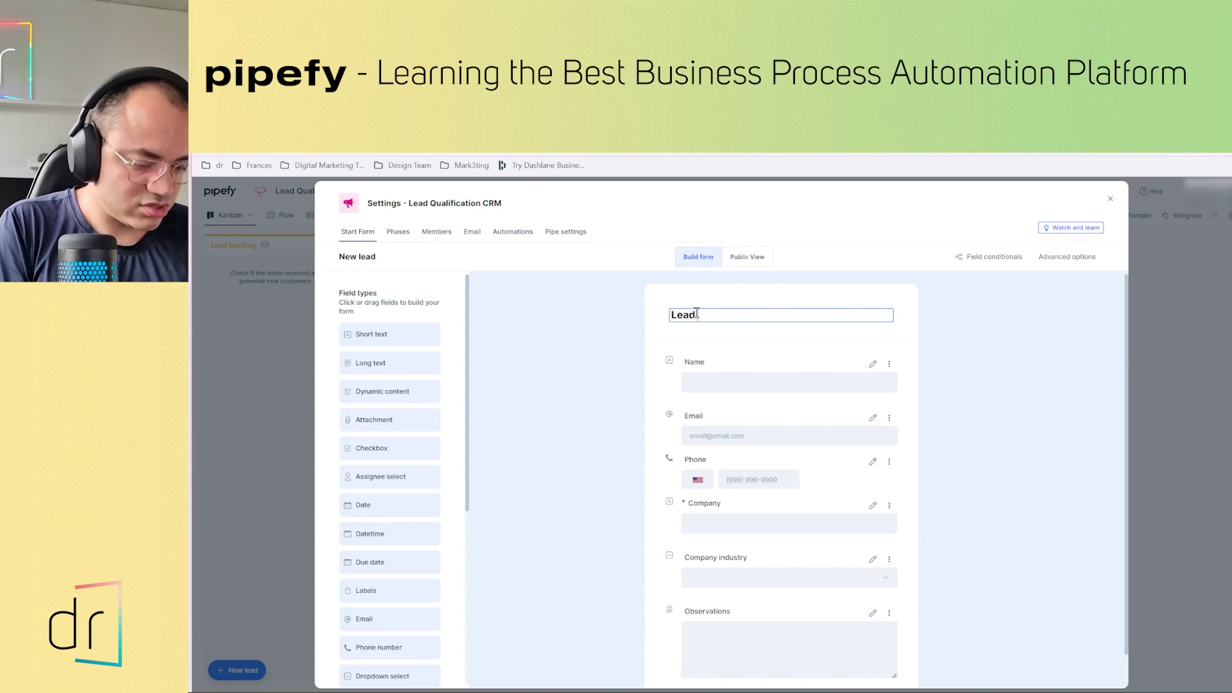
text( generation)
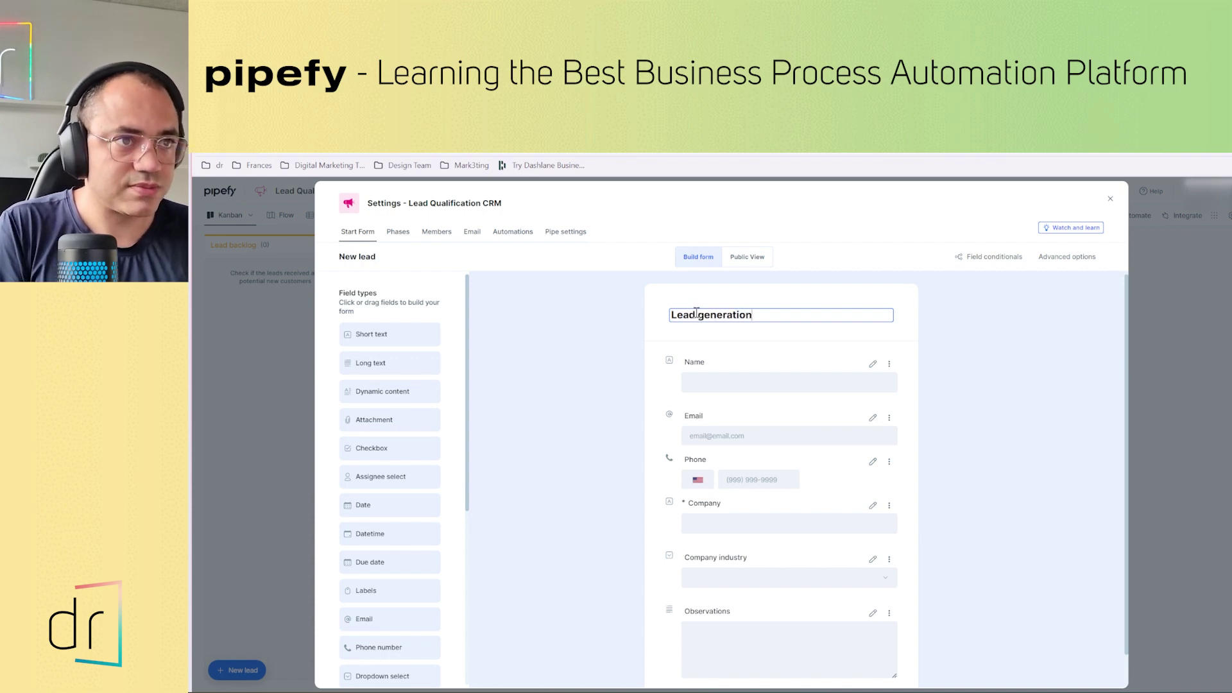
key(BackSpace)
key(BackSpace)
key(BackSpace)
key(BackSpace)
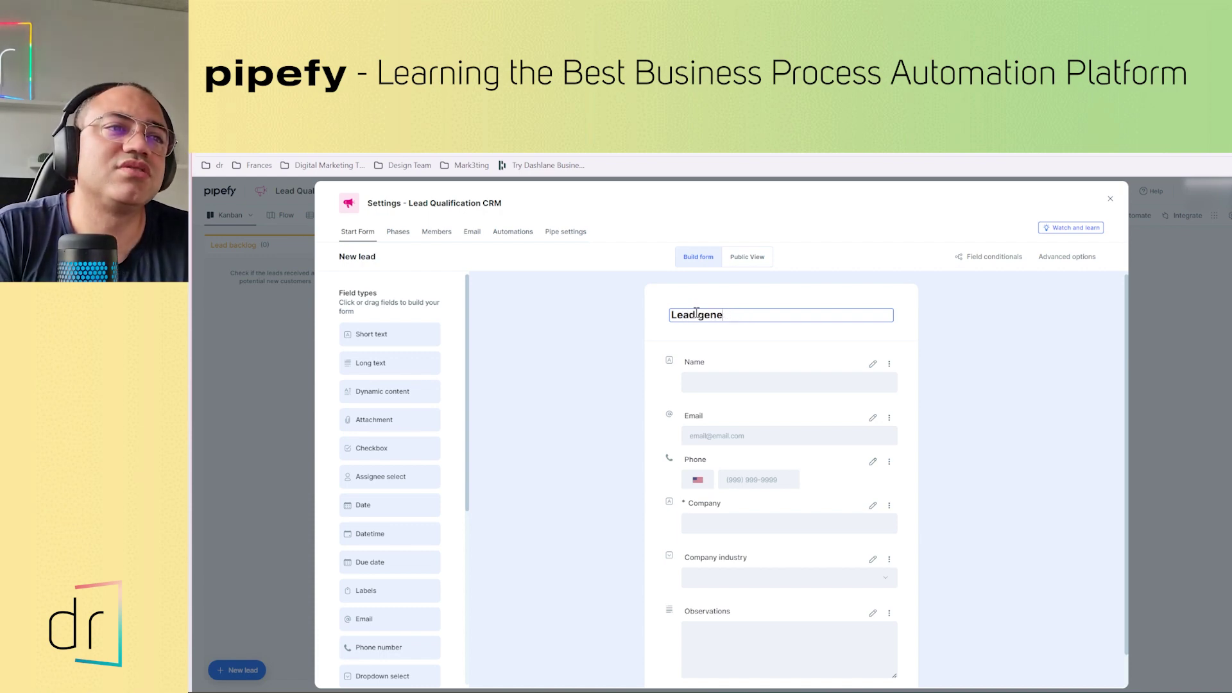
key(BackSpace)
key(BackSpace)
key(BackSpace)
key(BackSpace)
key(BackSpace)
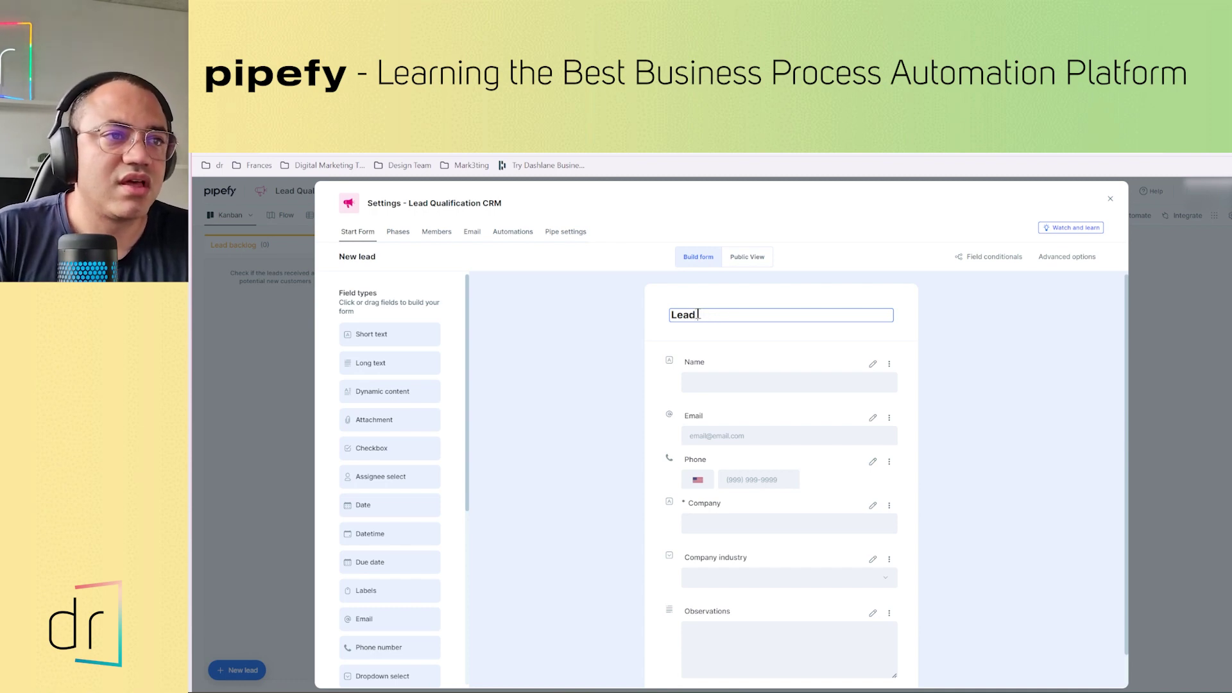
text(form)
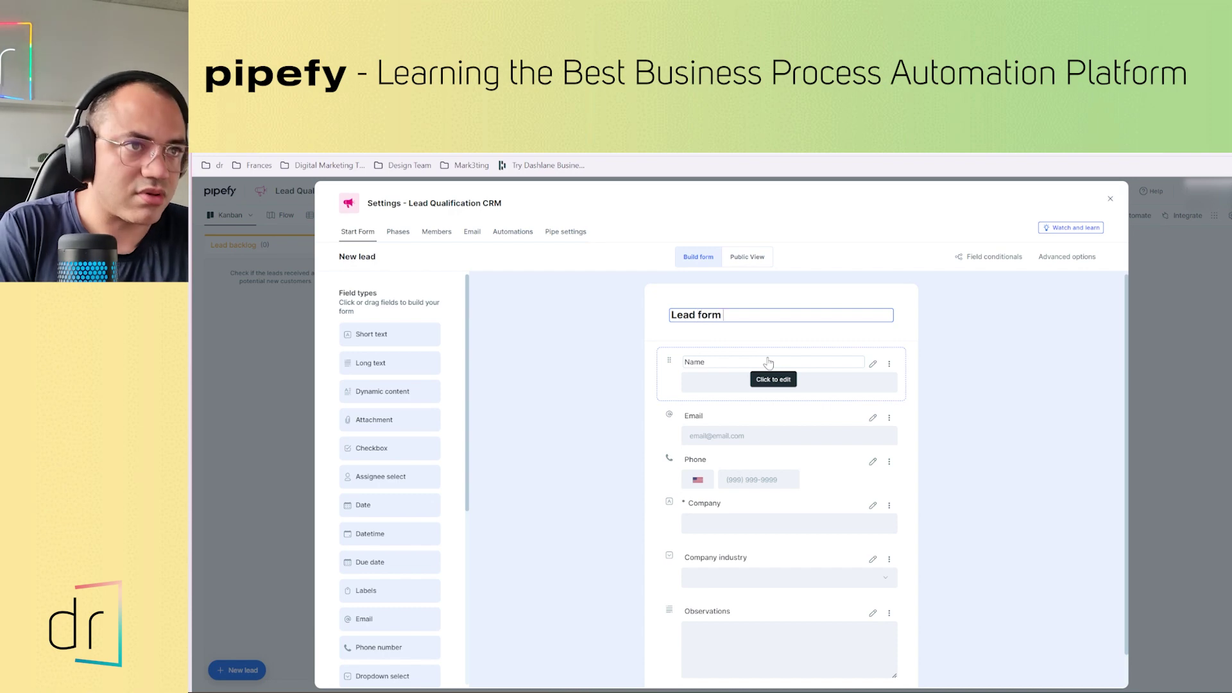
click(718, 333)
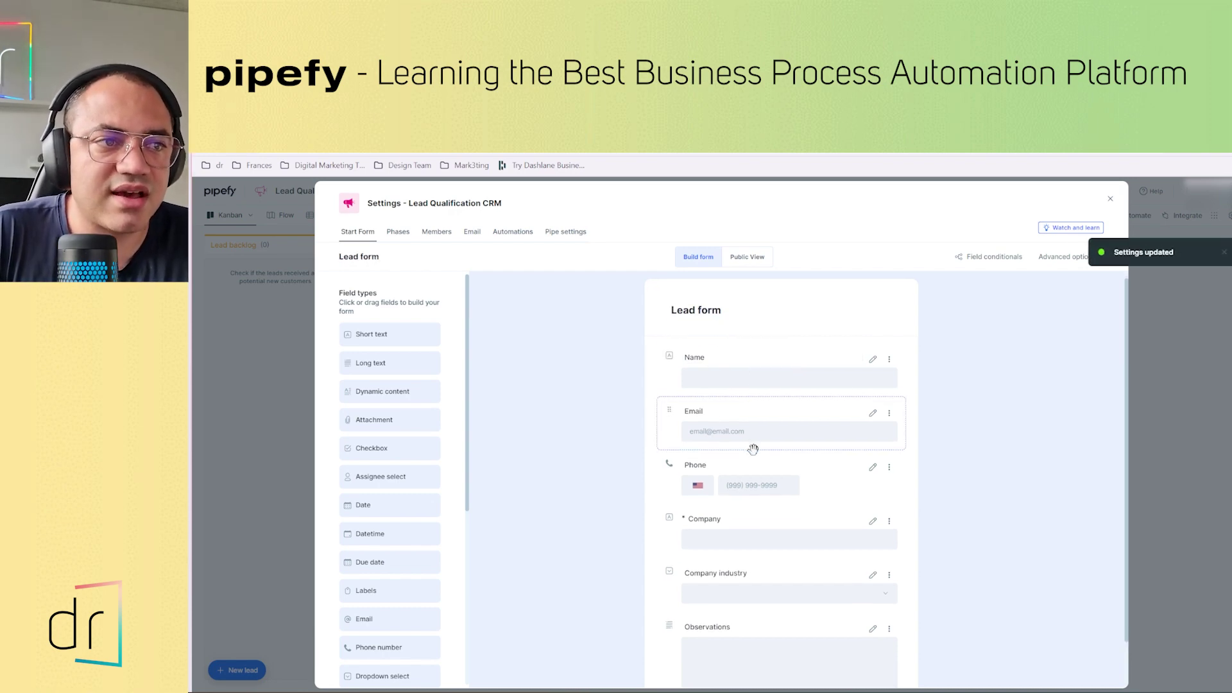
Check the Company industry field's options without changes, then bring up the Mark3ting website
scroll(748, 476, down, 1)
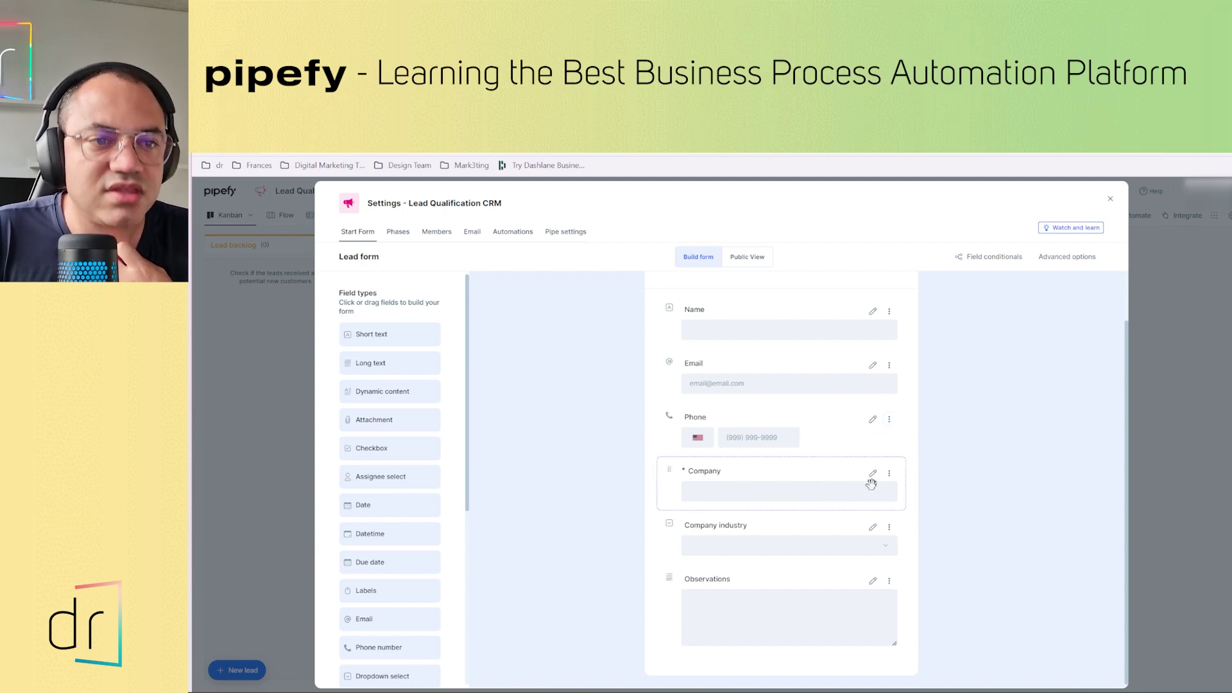
click(889, 529)
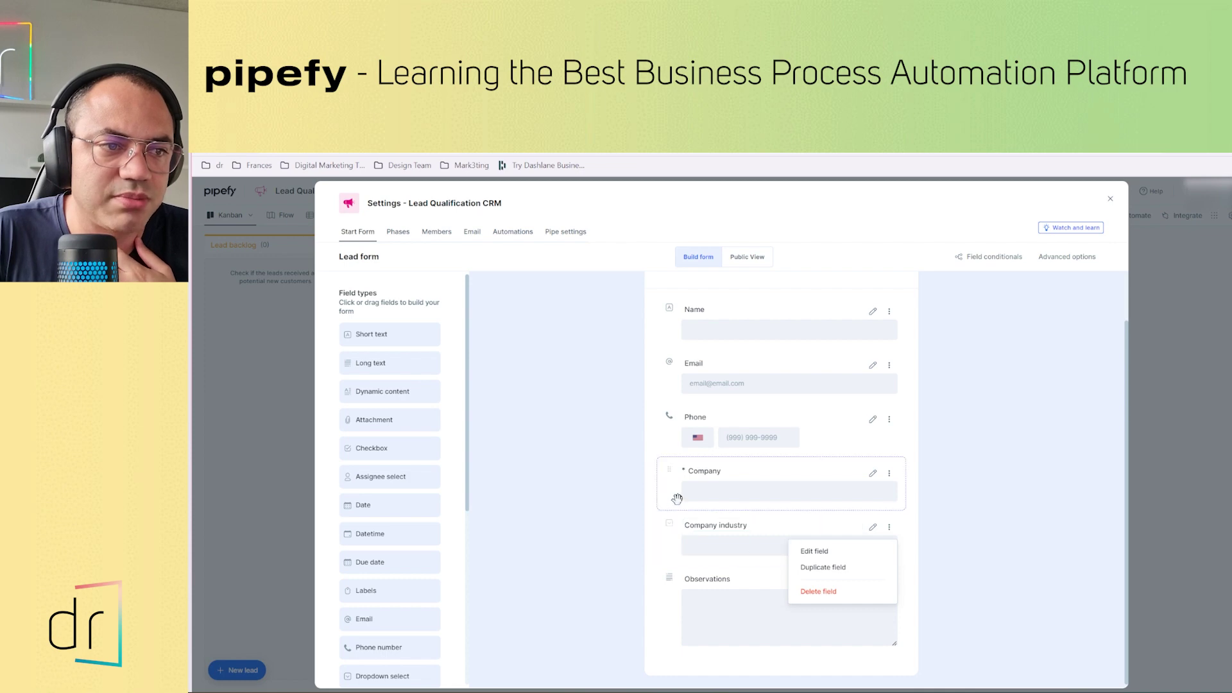
click(655, 523)
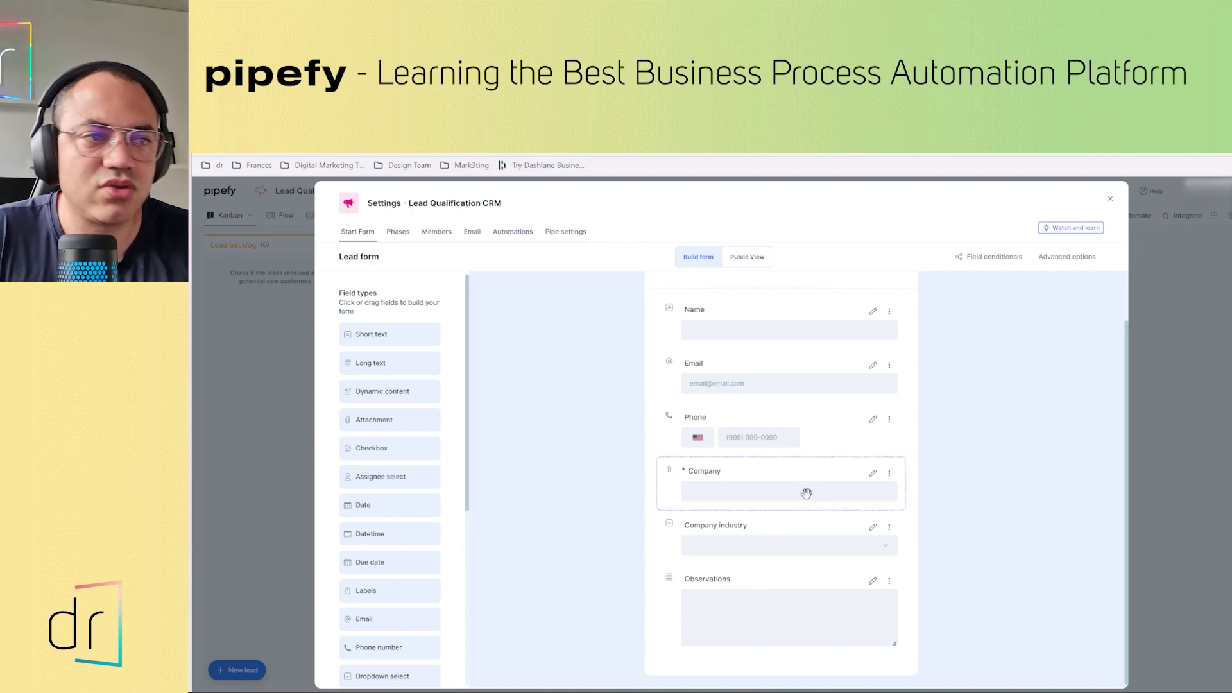
click(443, 122)
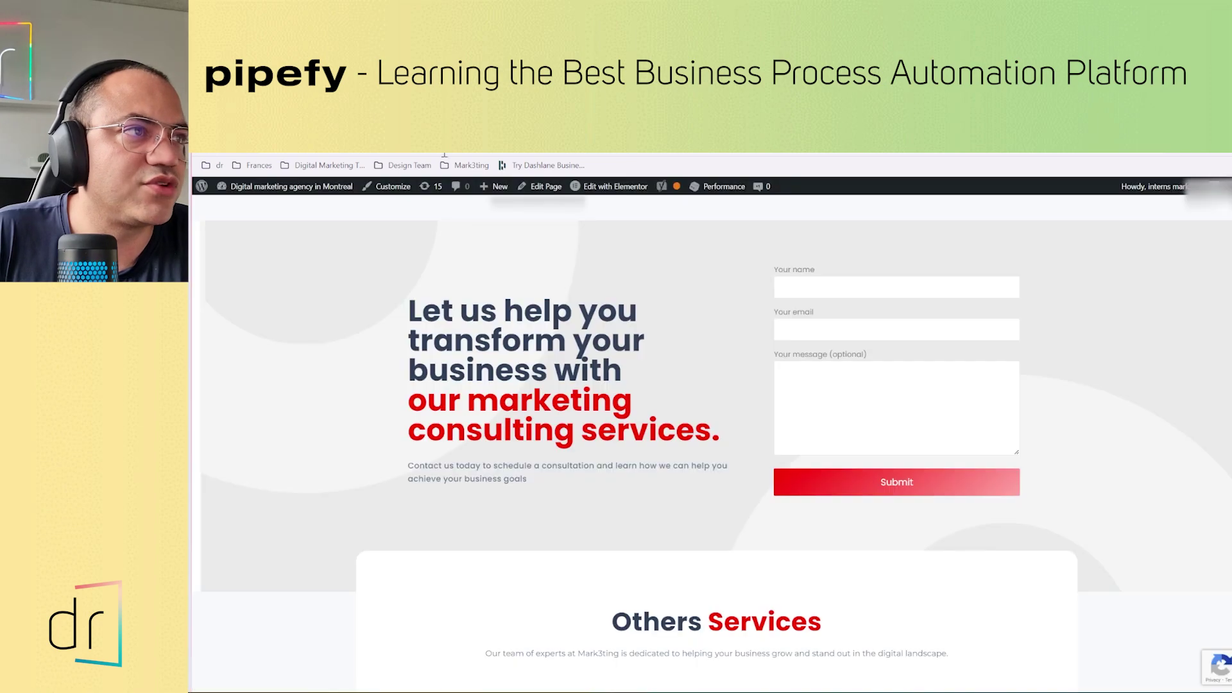
Scroll the Mark3ting page between its header and the contact form
scroll(661, 340, up, 10)
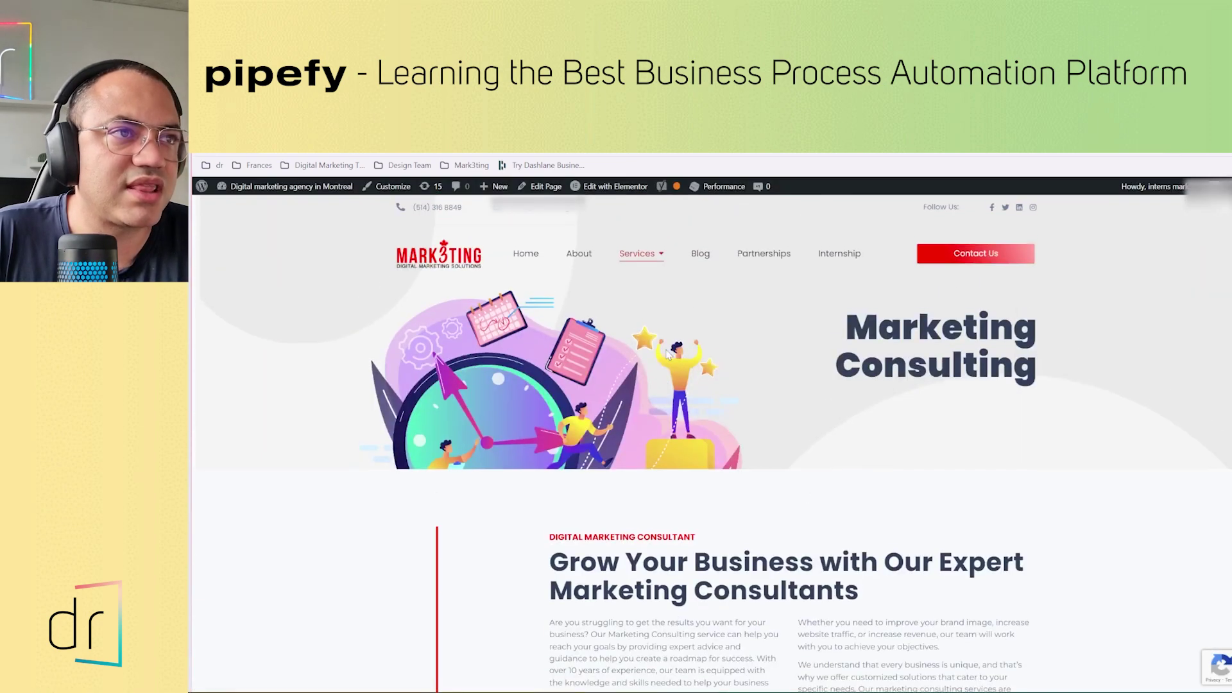
mouse_move(638, 253)
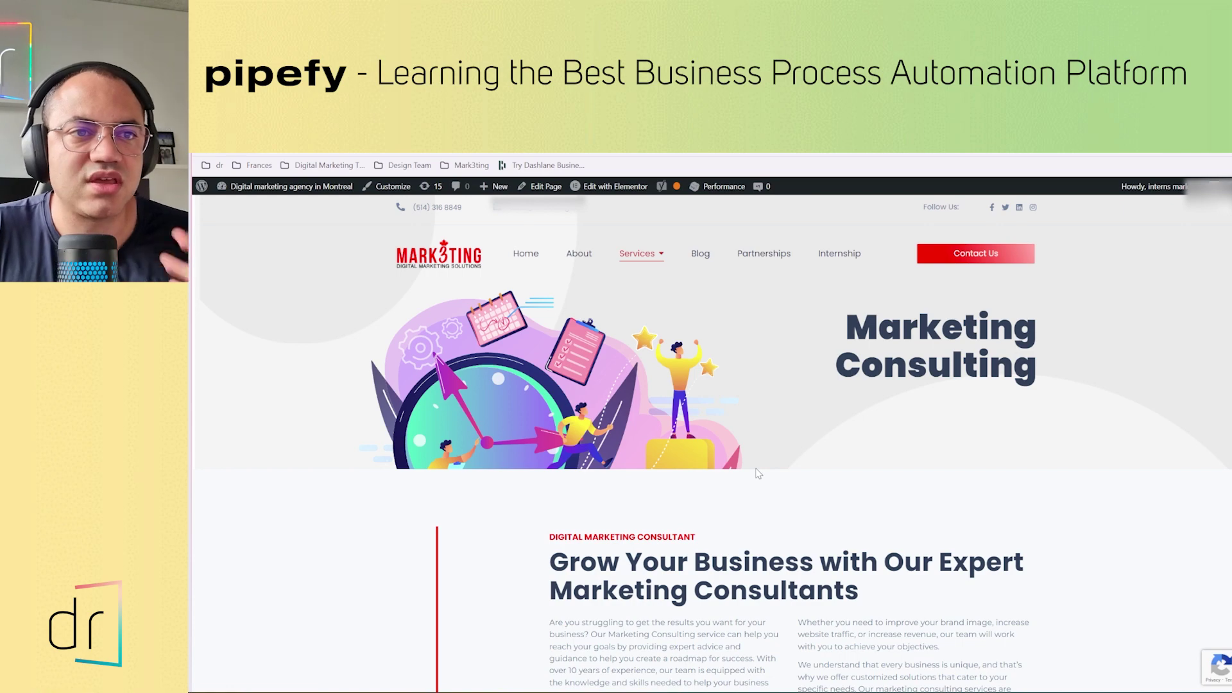
scroll(758, 474, down, 10)
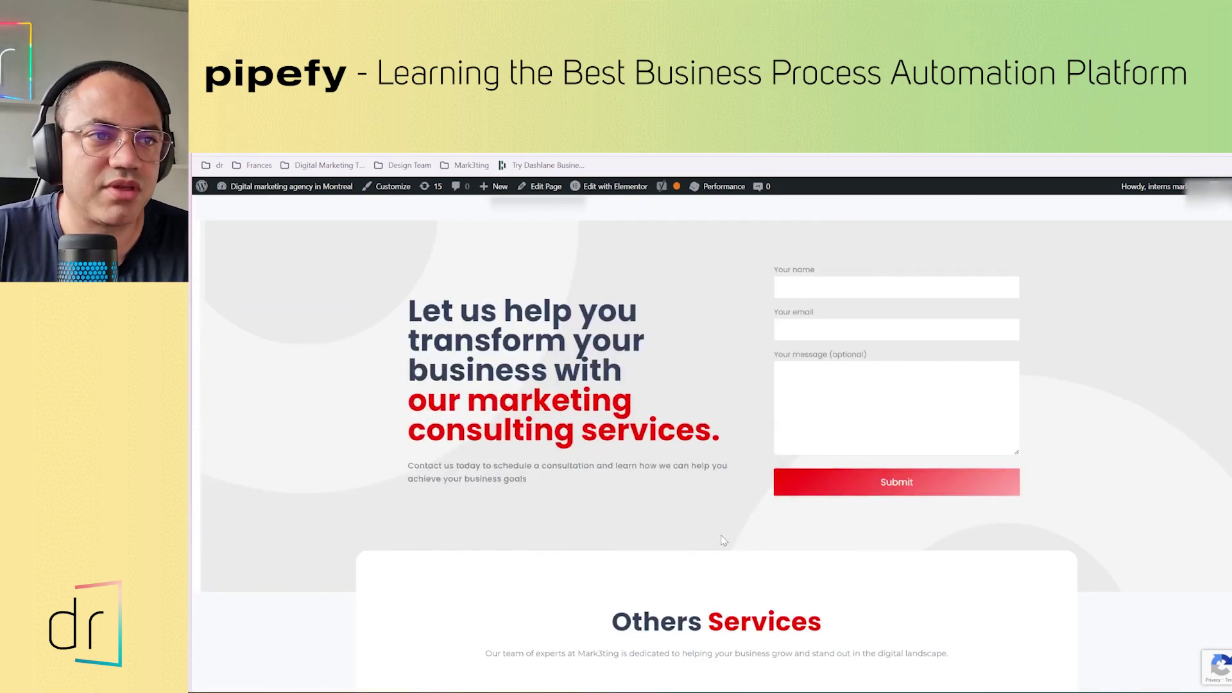
scroll(724, 540, up, 10)
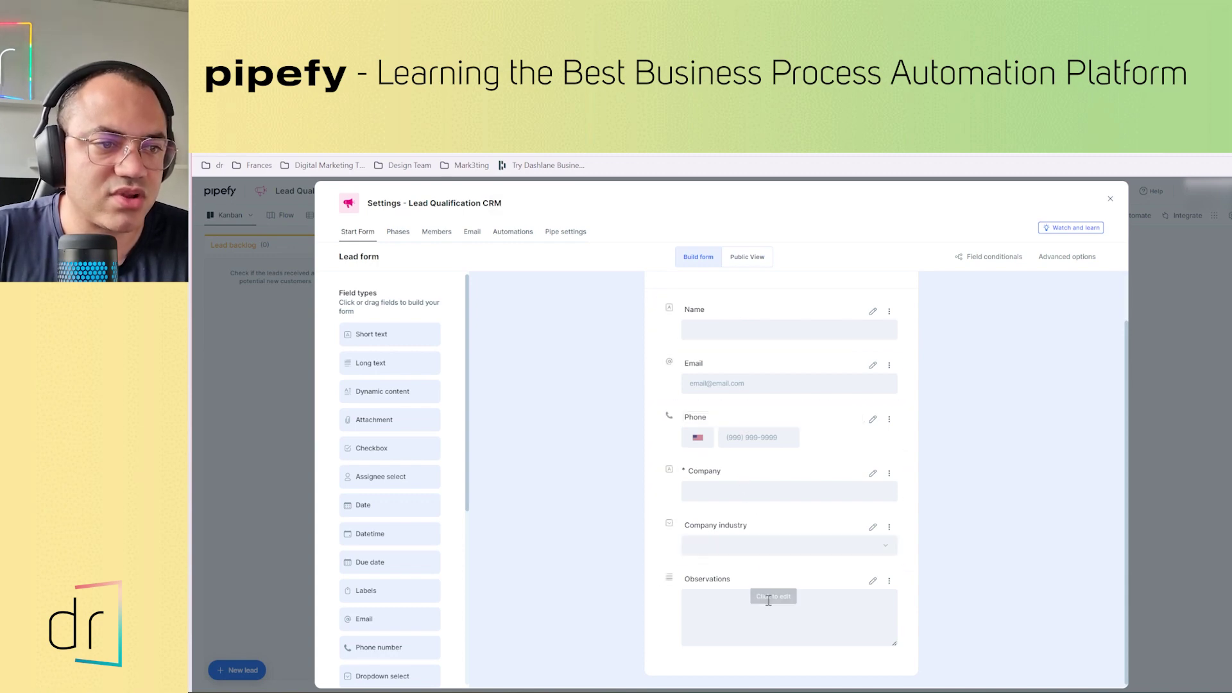
Drag a Radio select field into the Lead form between Company industry and Observations
scroll(404, 509, down, 5)
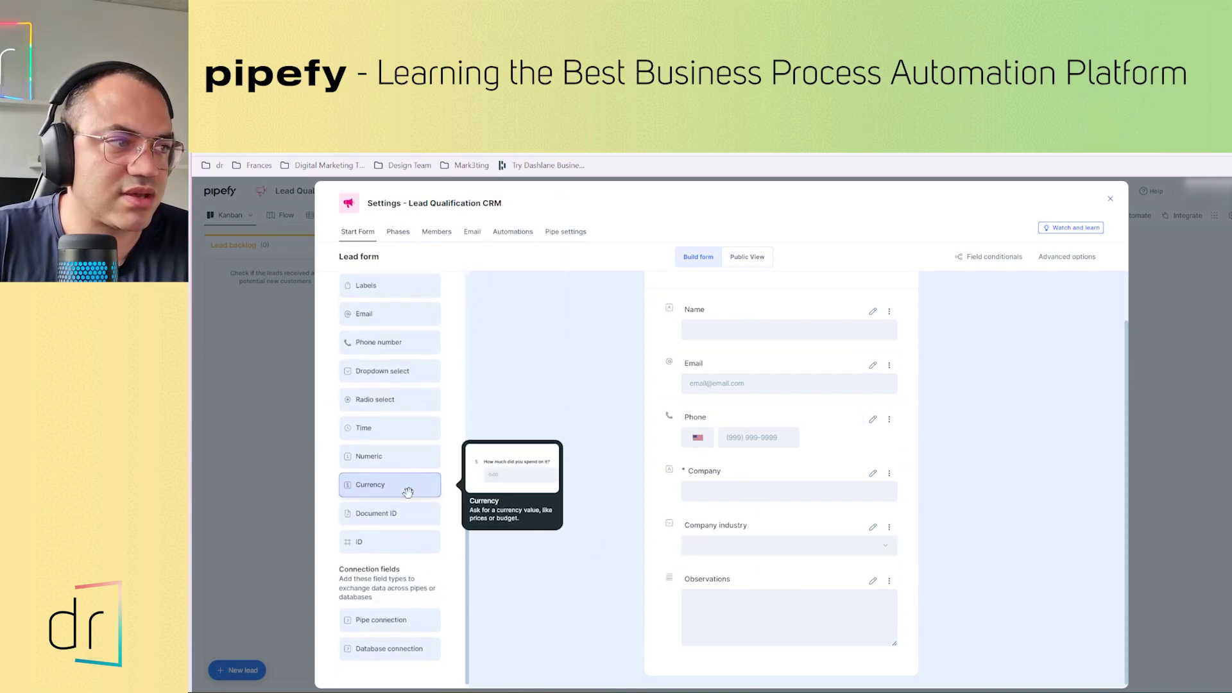
scroll(406, 507, up, 5)
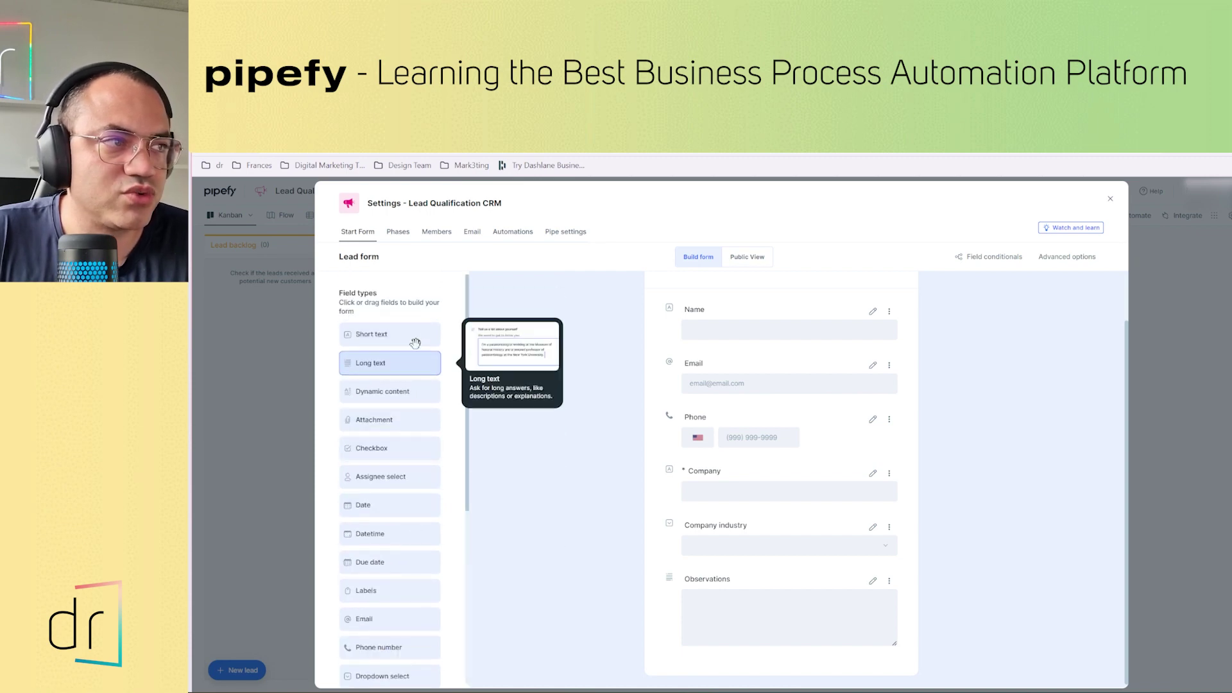
scroll(407, 540, down, 5)
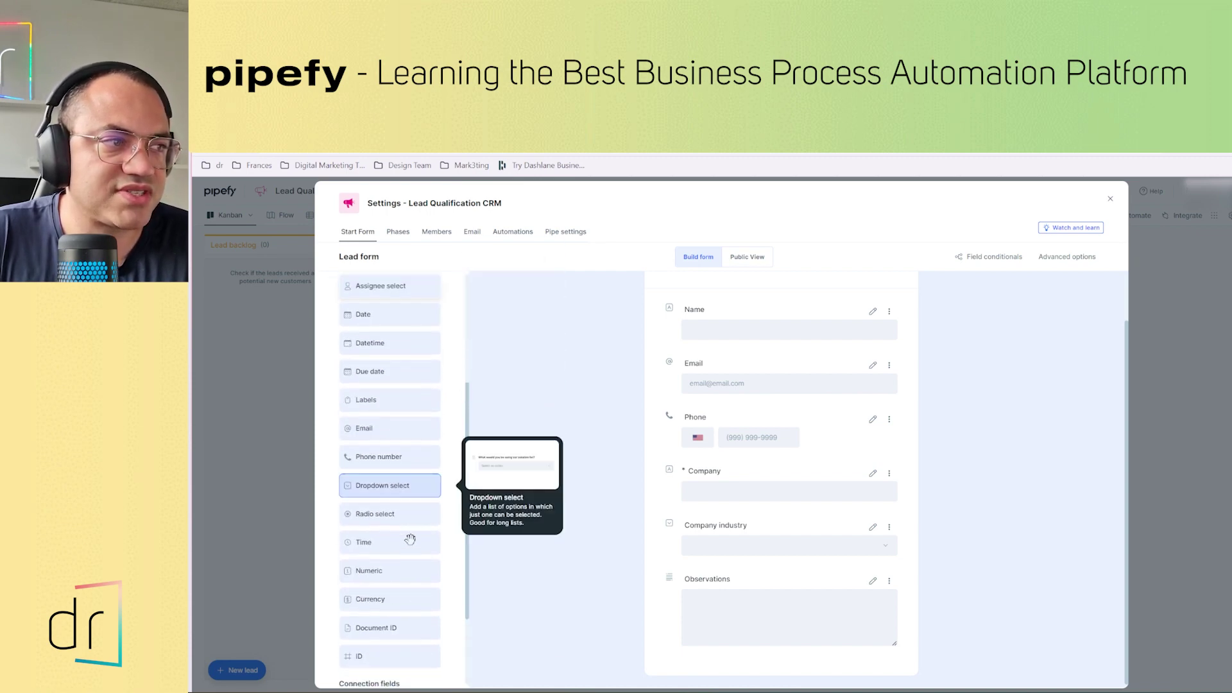
scroll(411, 539, up, 5)
scroll(410, 473, down, 5)
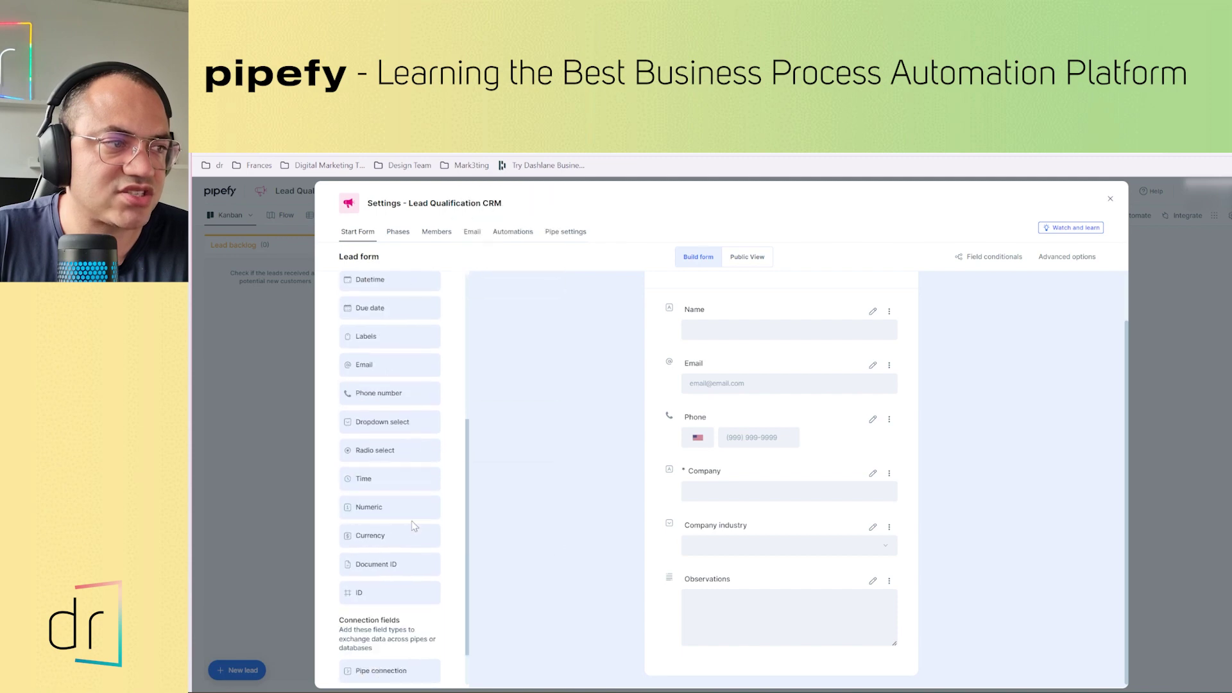
scroll(398, 449, up, 5)
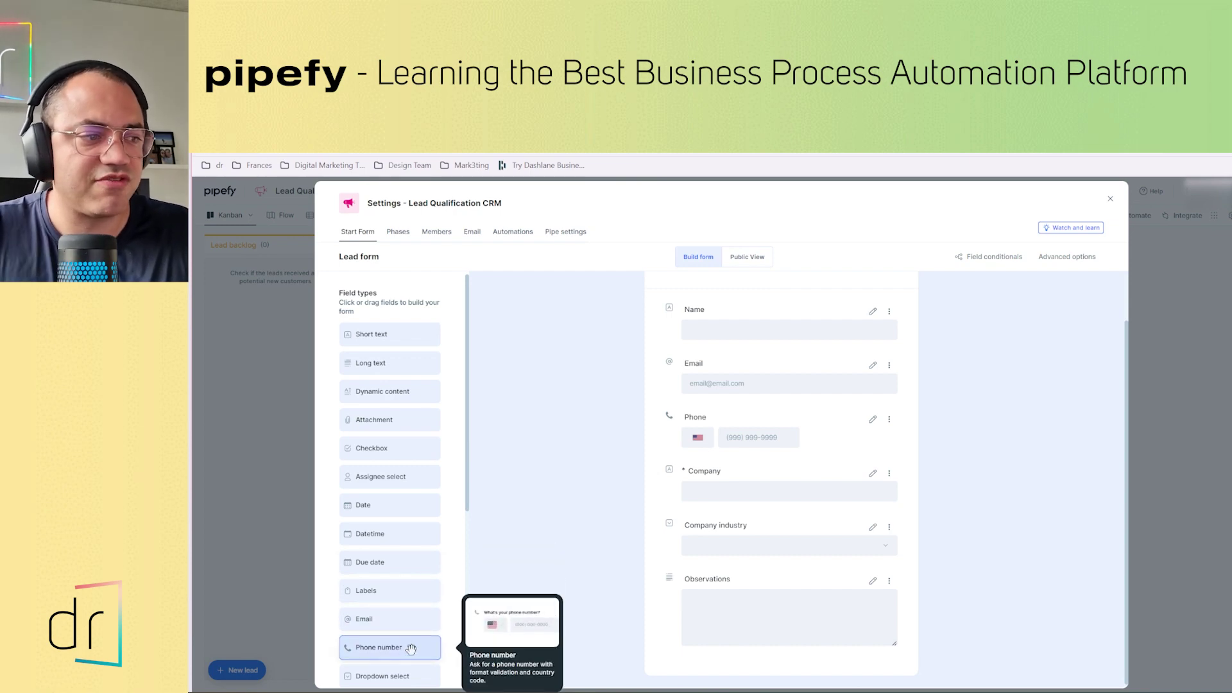
scroll(410, 645, down, 2)
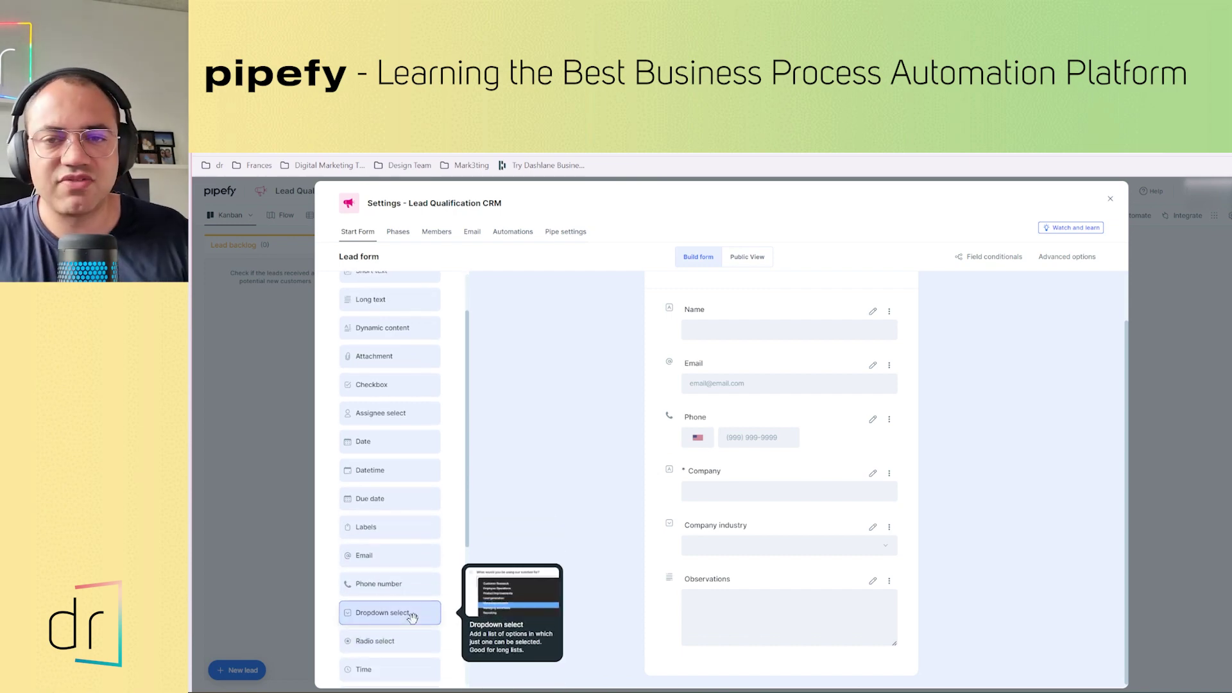
scroll(413, 612, down, 2)
mouse_move(376, 553)
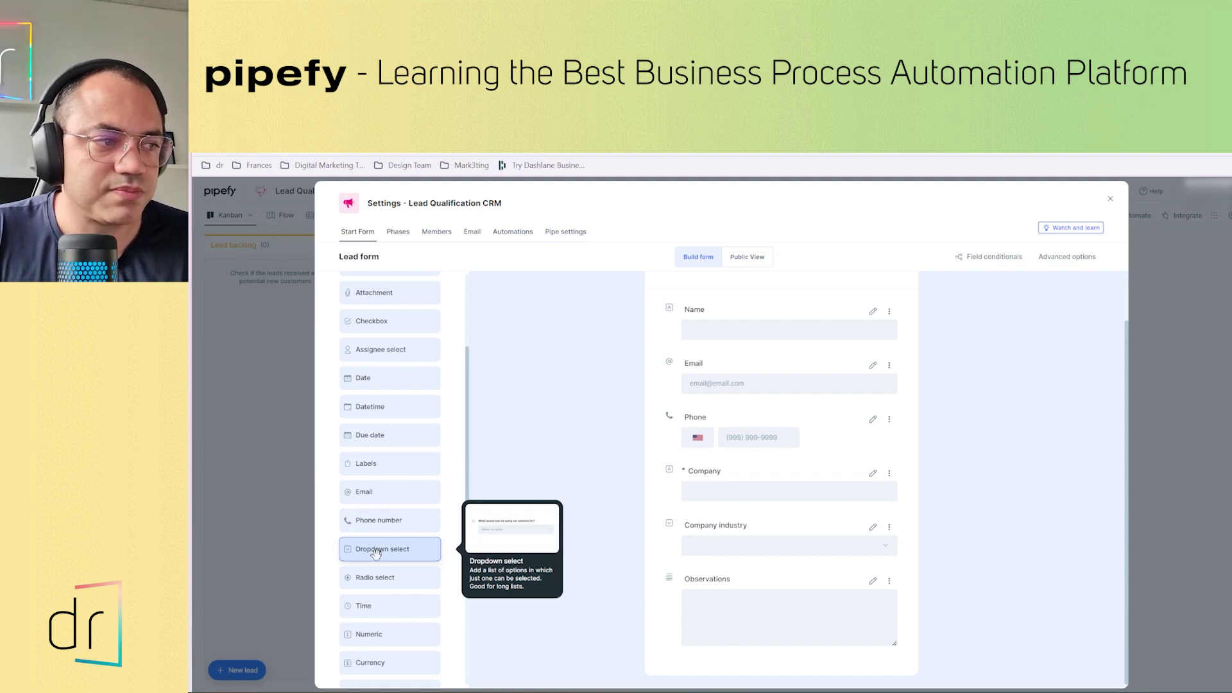
scroll(376, 552, down, 2)
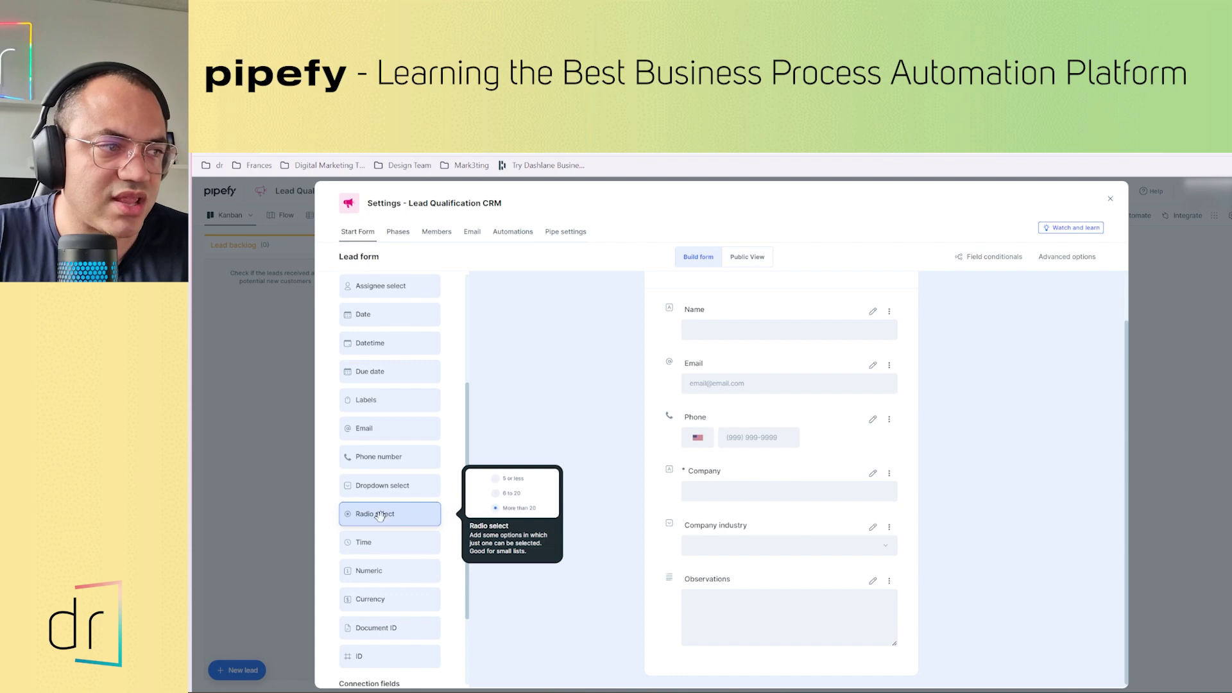
drag(372, 518, 736, 584)
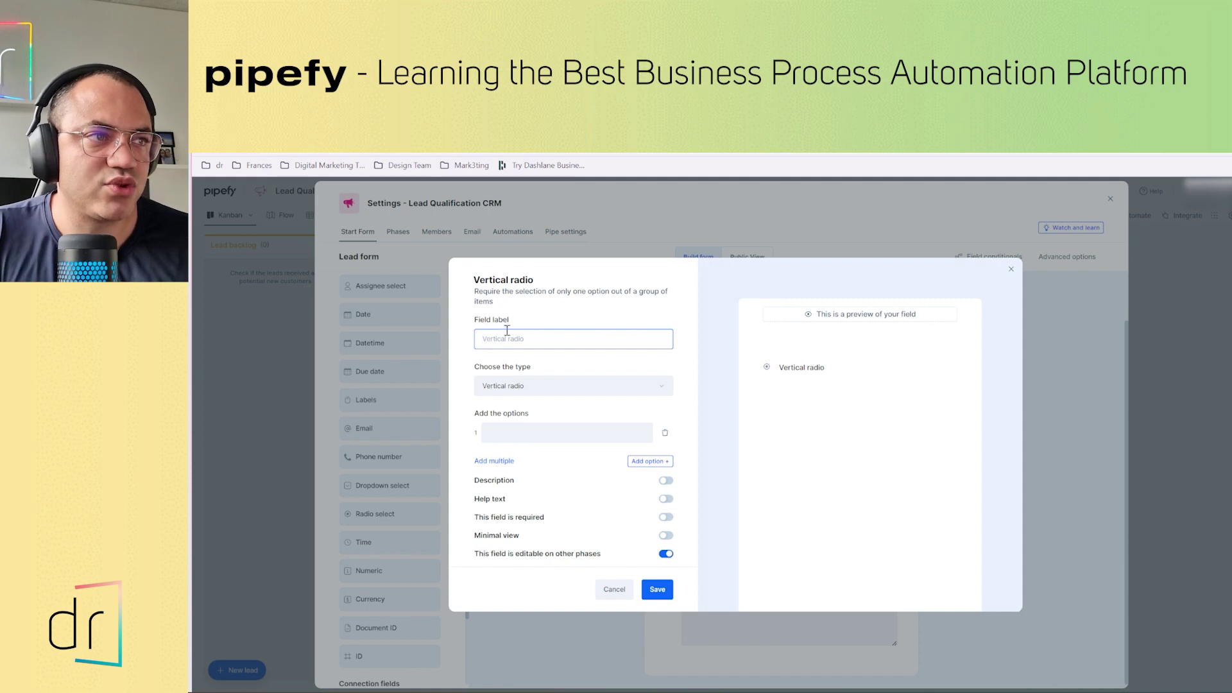
Label the radio field Product, keep the Vertical layout, and enter Marketing Consulting as the first option
text(Product)
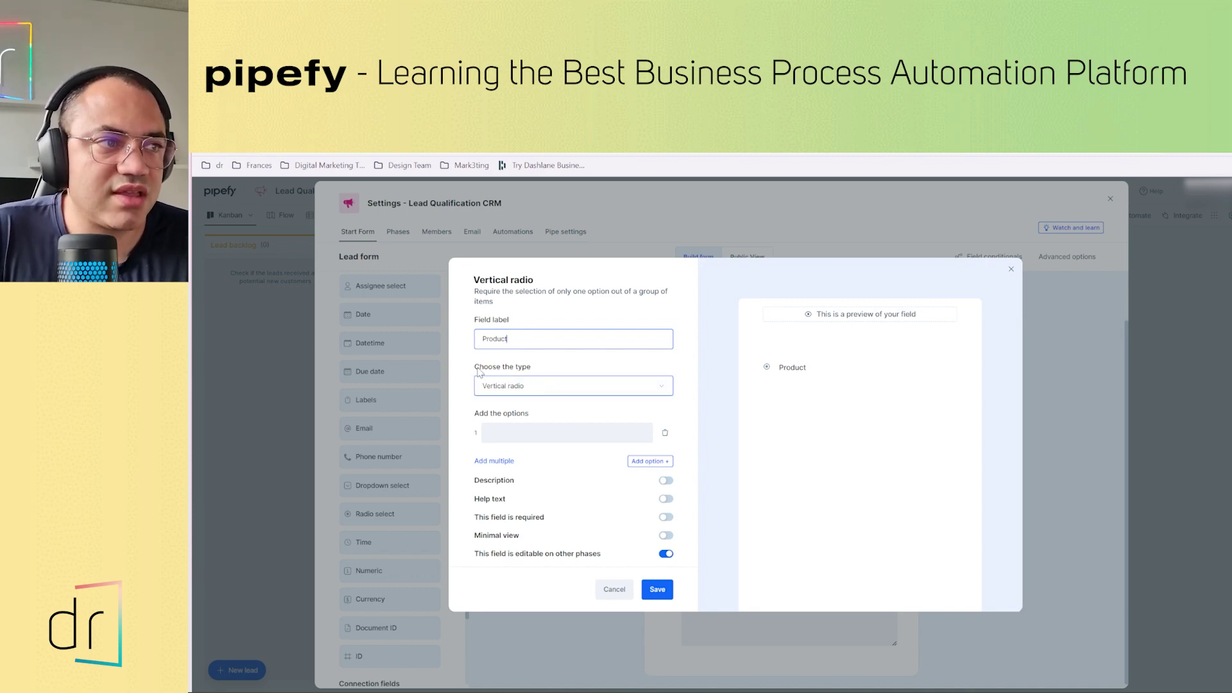
click(493, 389)
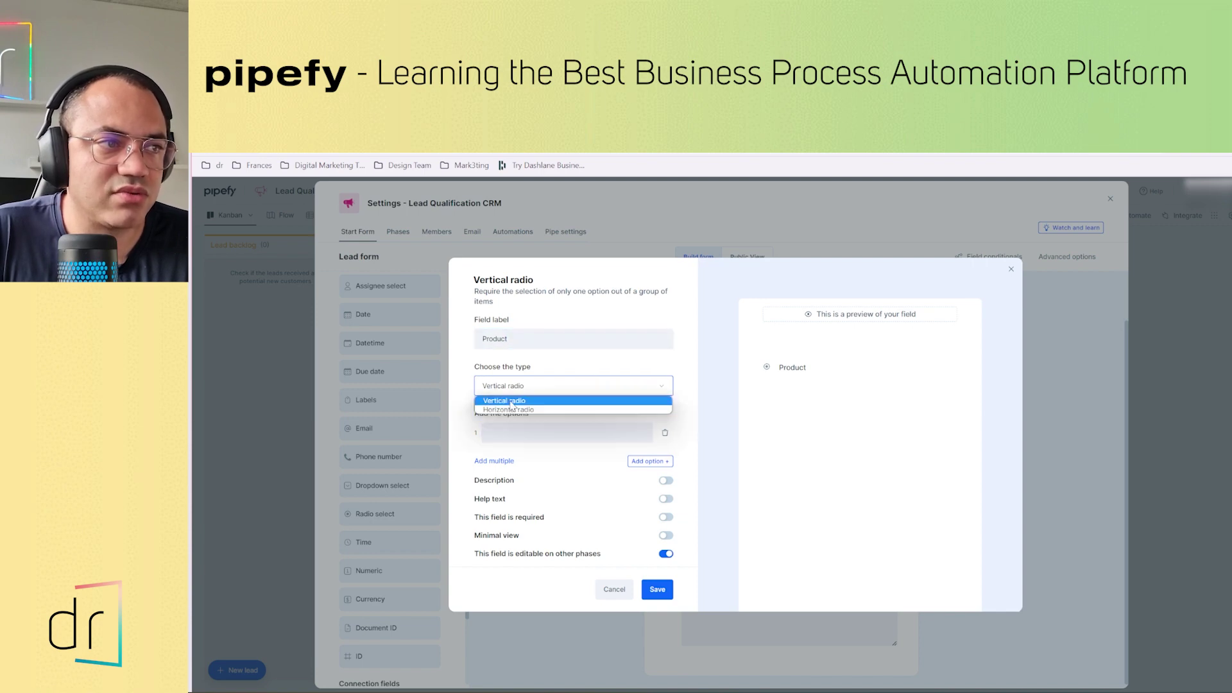
click(518, 401)
click(551, 433)
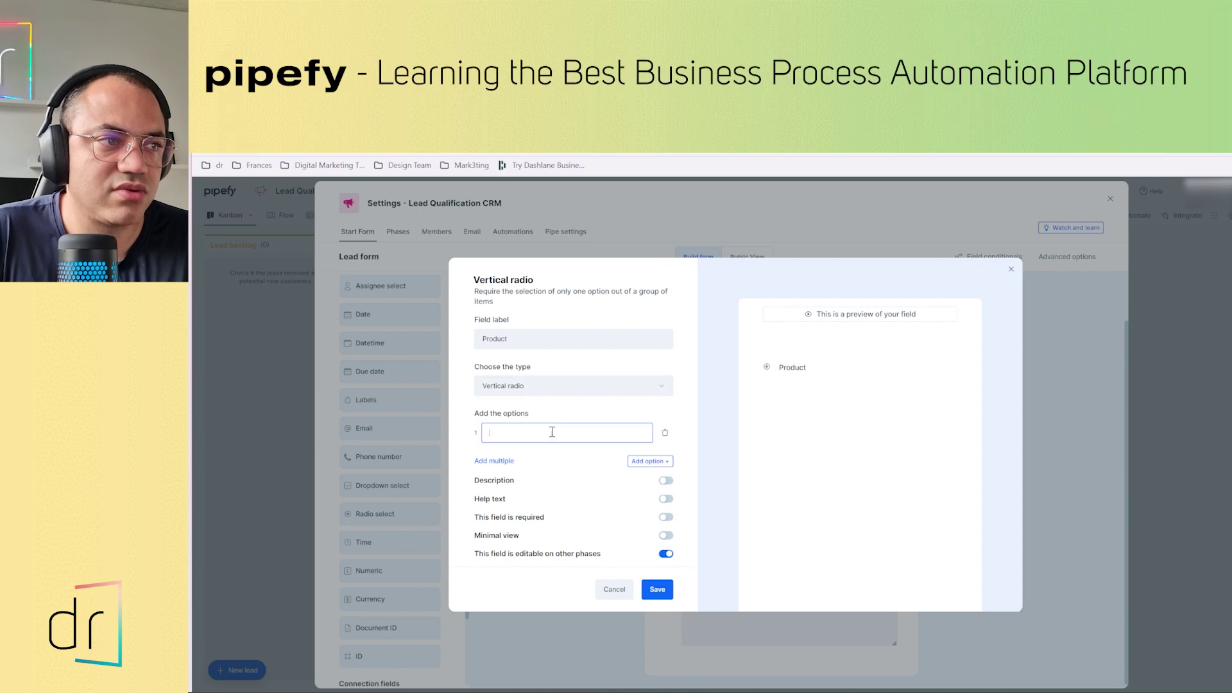
text(Marketing Consulting)
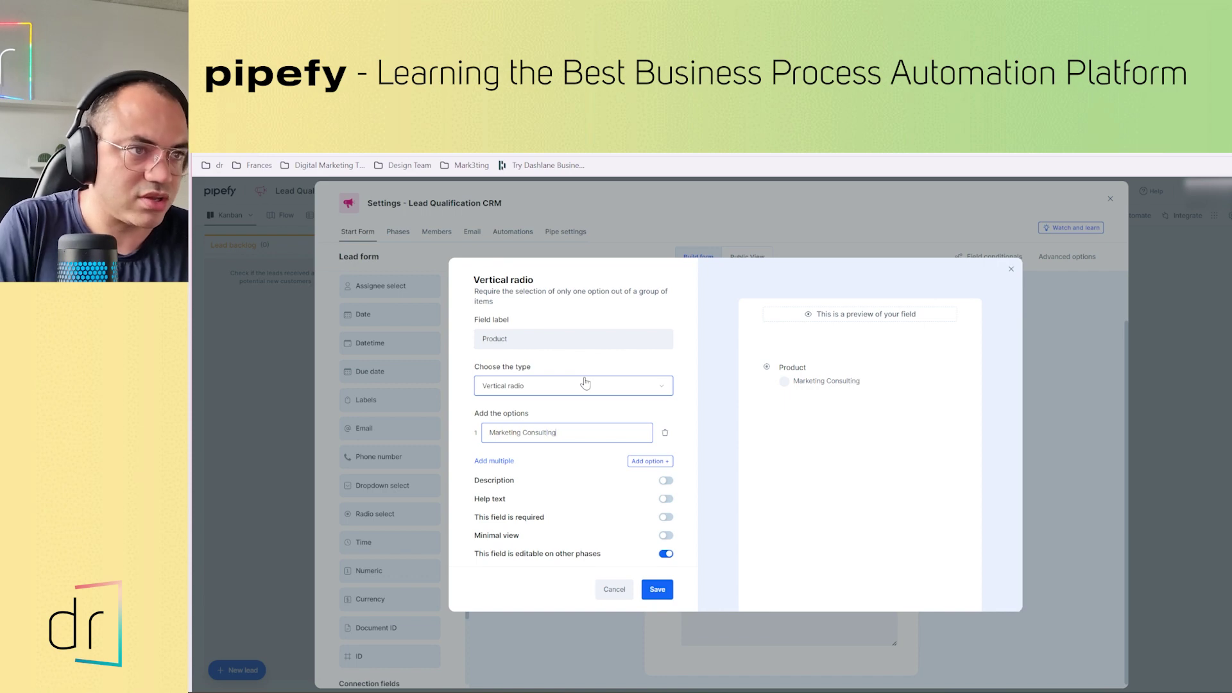
Add Web design and E-mail Marketing as the second and third options
click(649, 461)
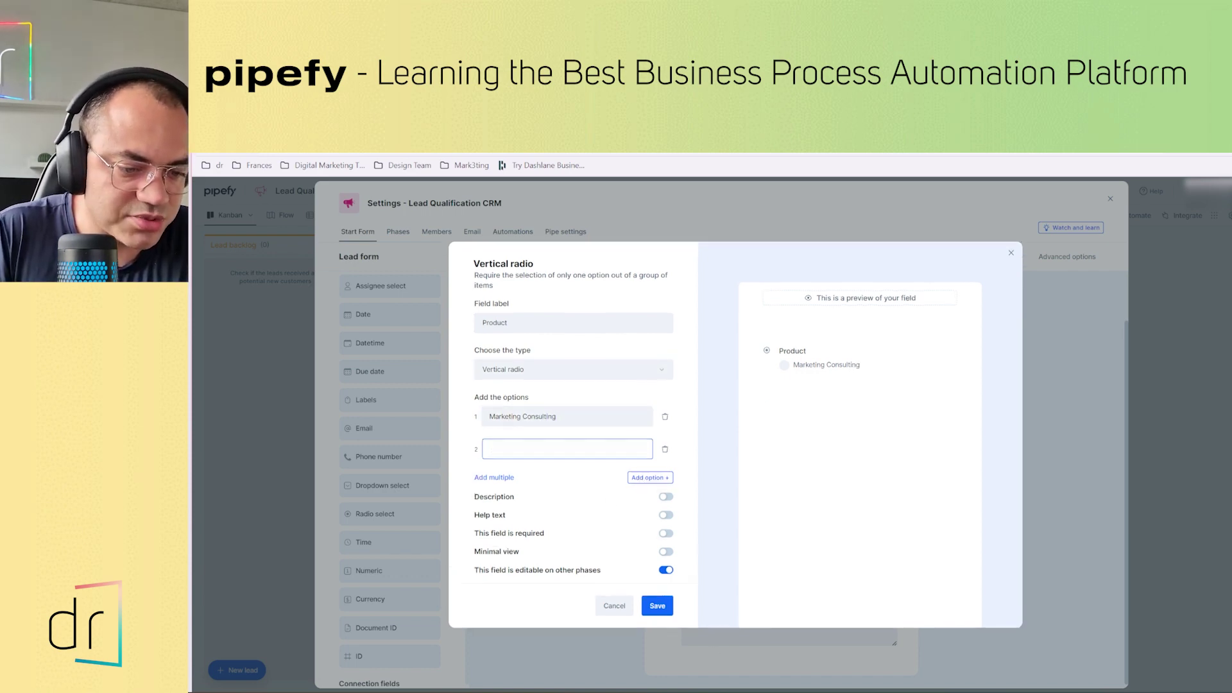
click(503, 451)
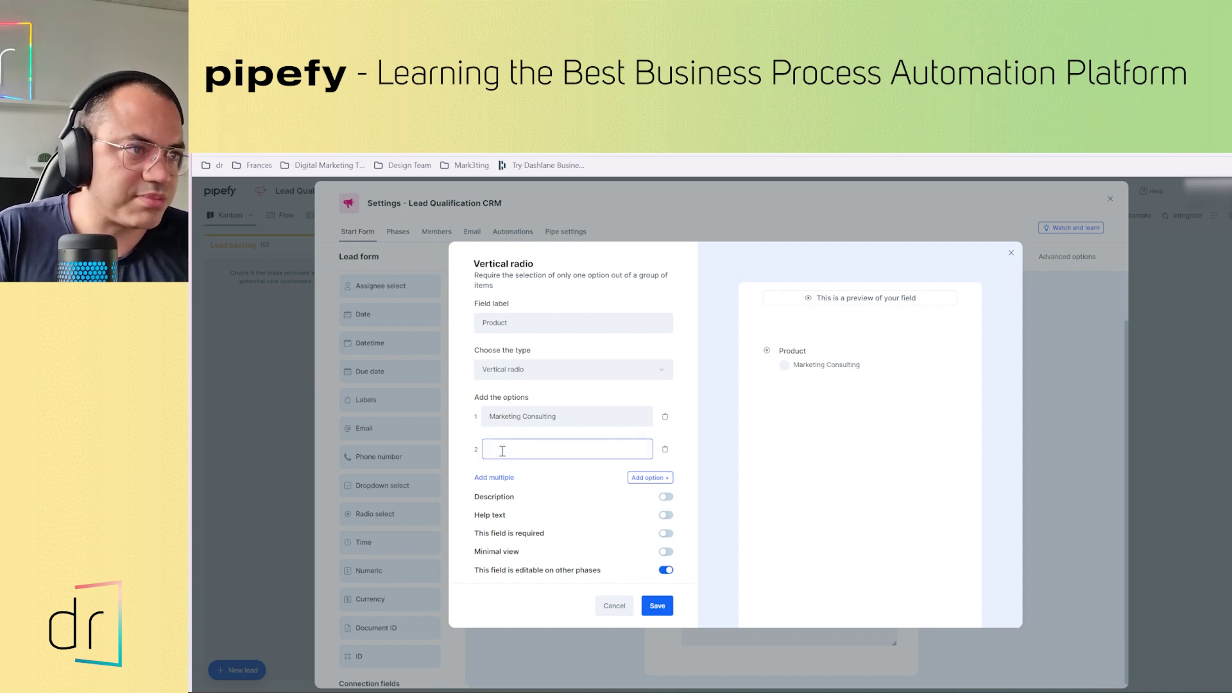
text(Web)
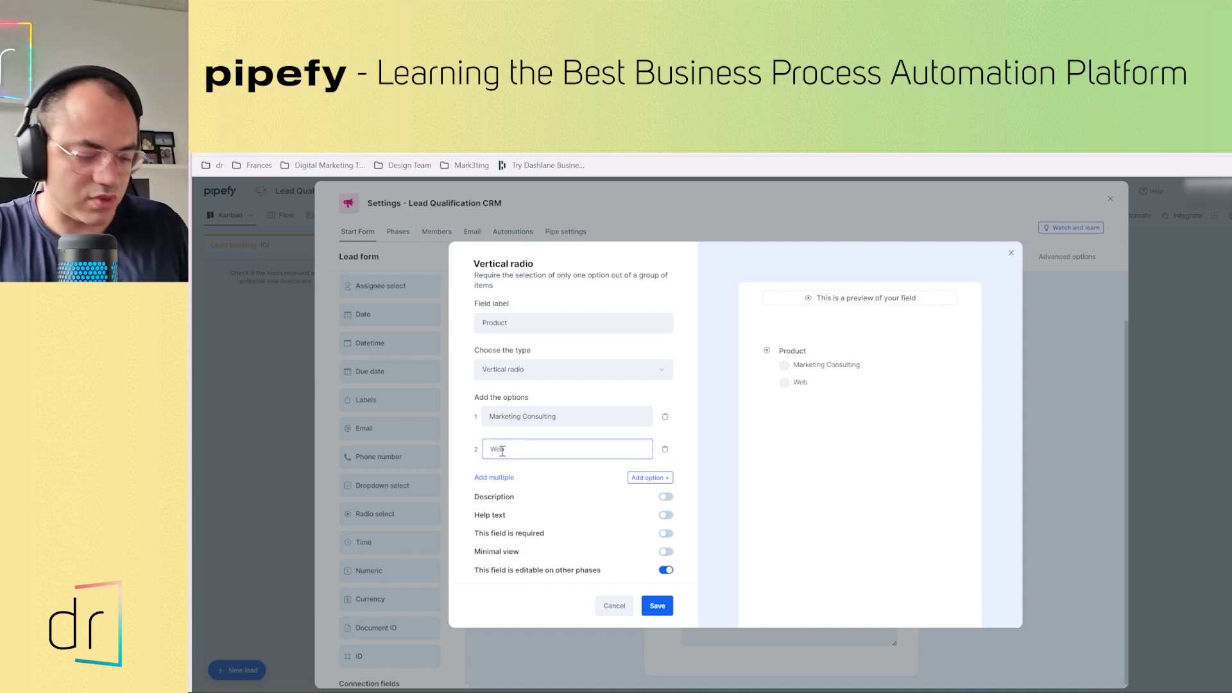
text( design)
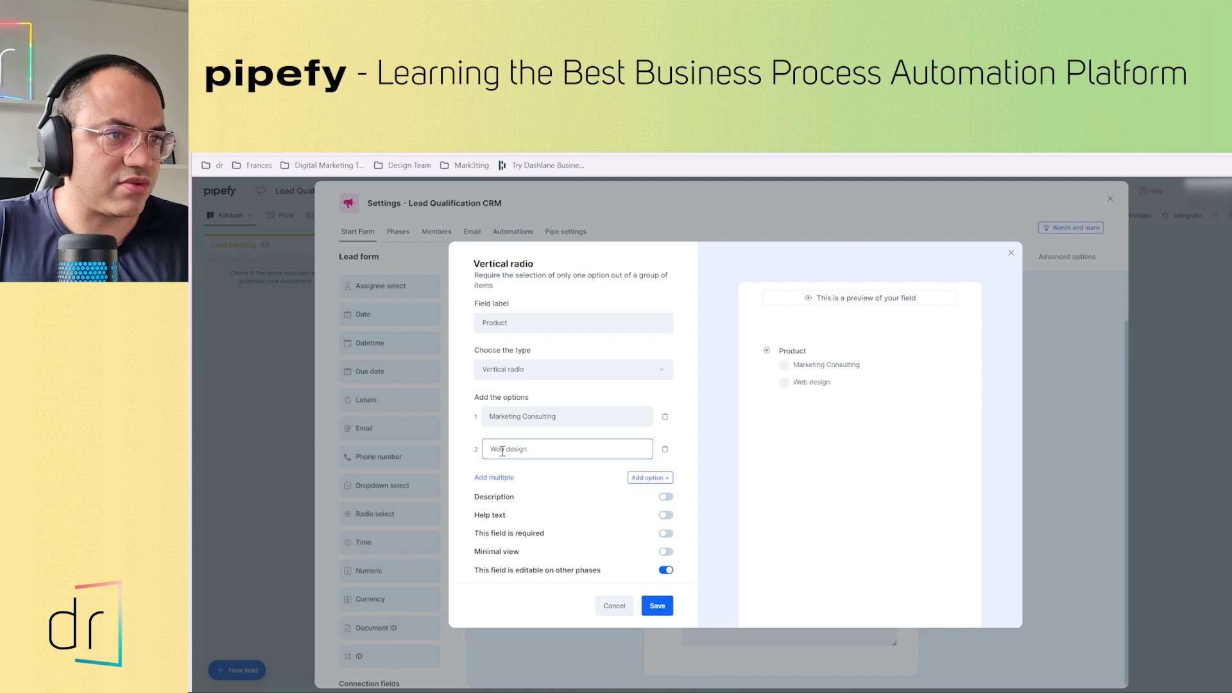
click(645, 478)
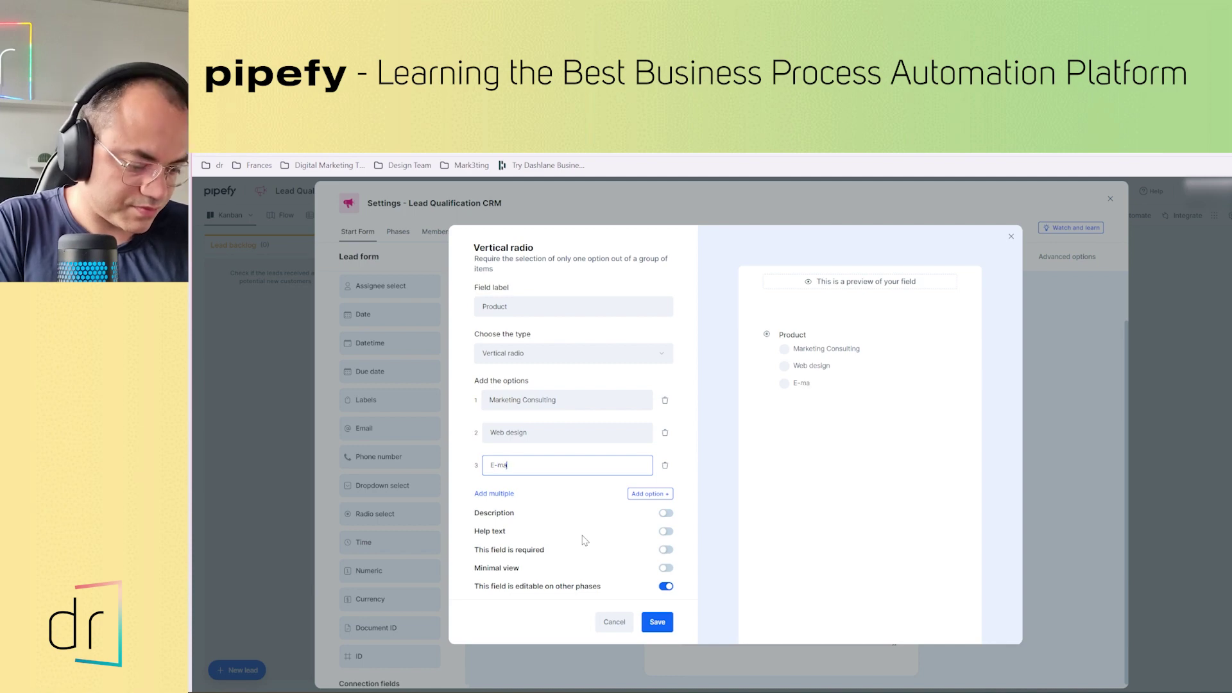
text(E-mail Marketing)
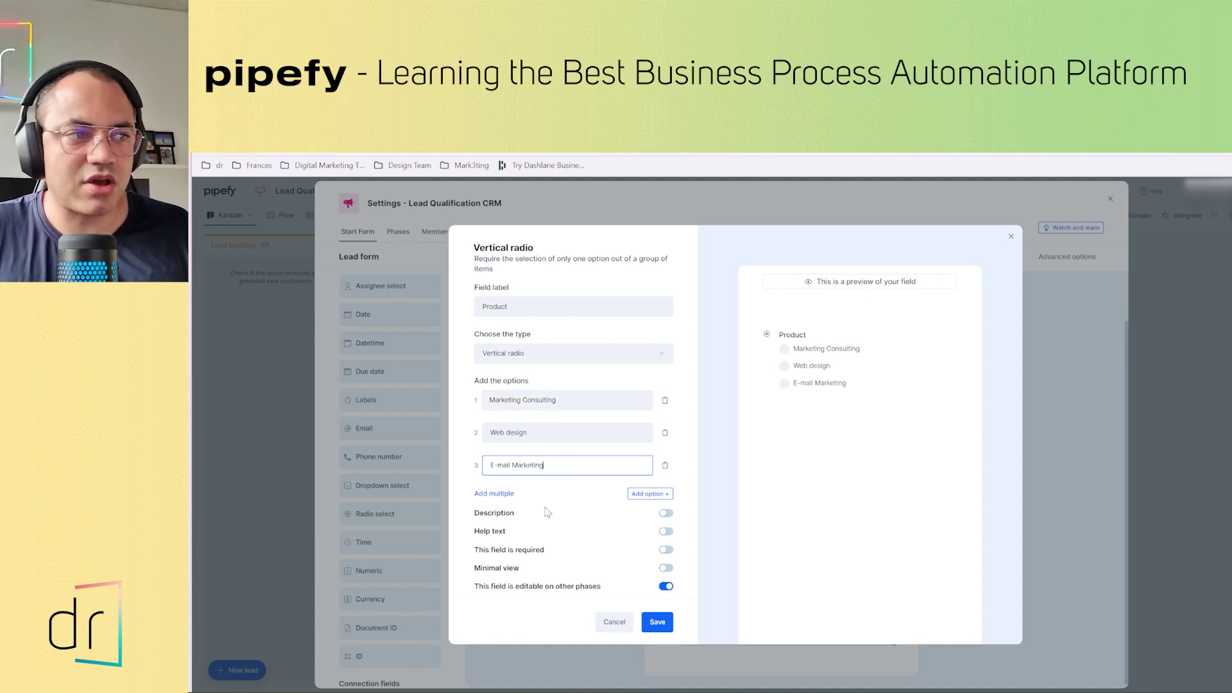
Add CRM and Social Media through the multi-line options list
click(494, 493)
click(565, 458)
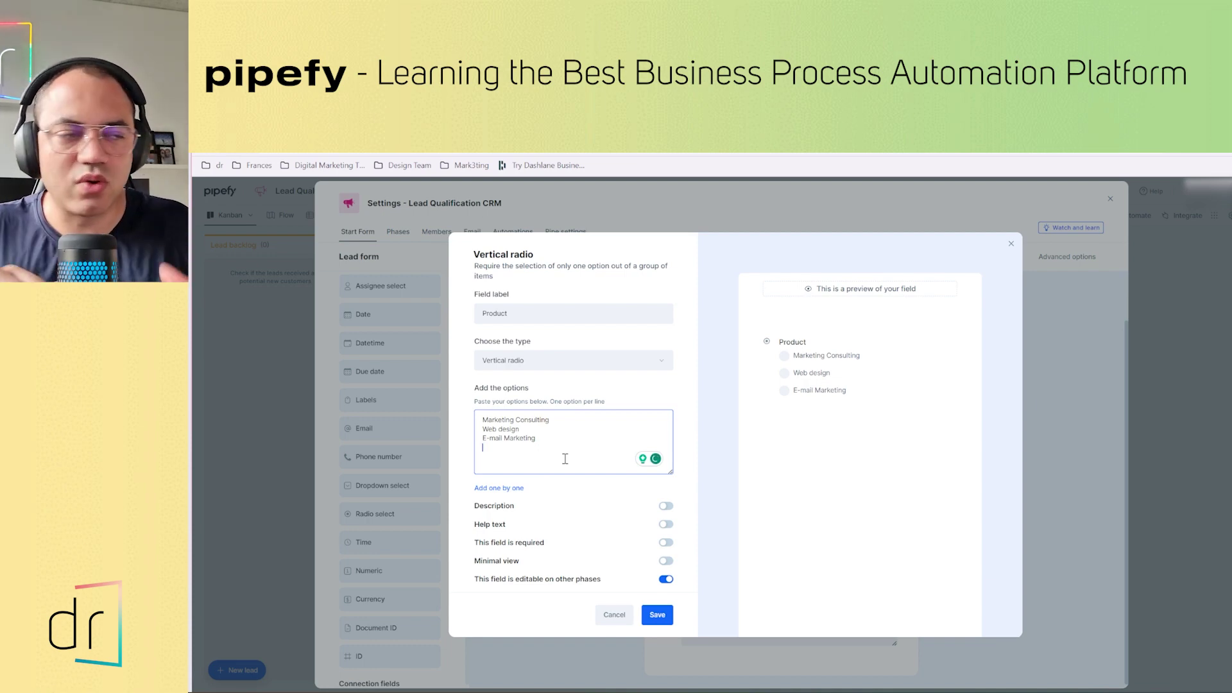
key(Return)
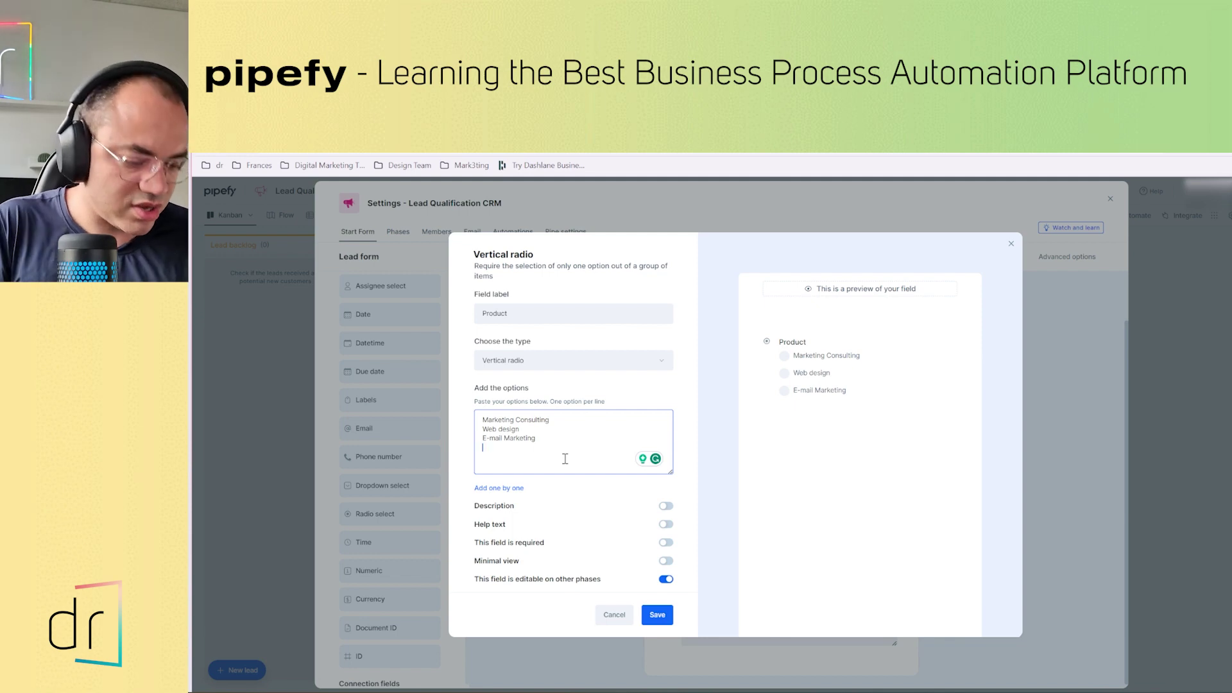
text(CRM )
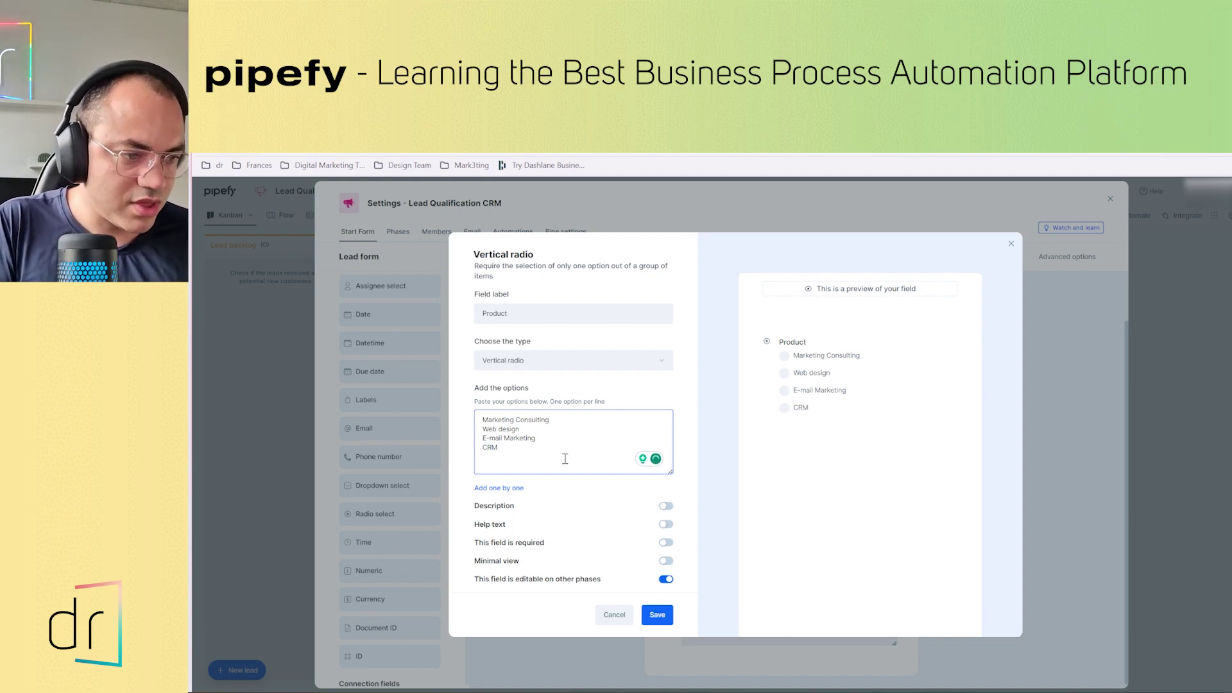
text(Social Media)
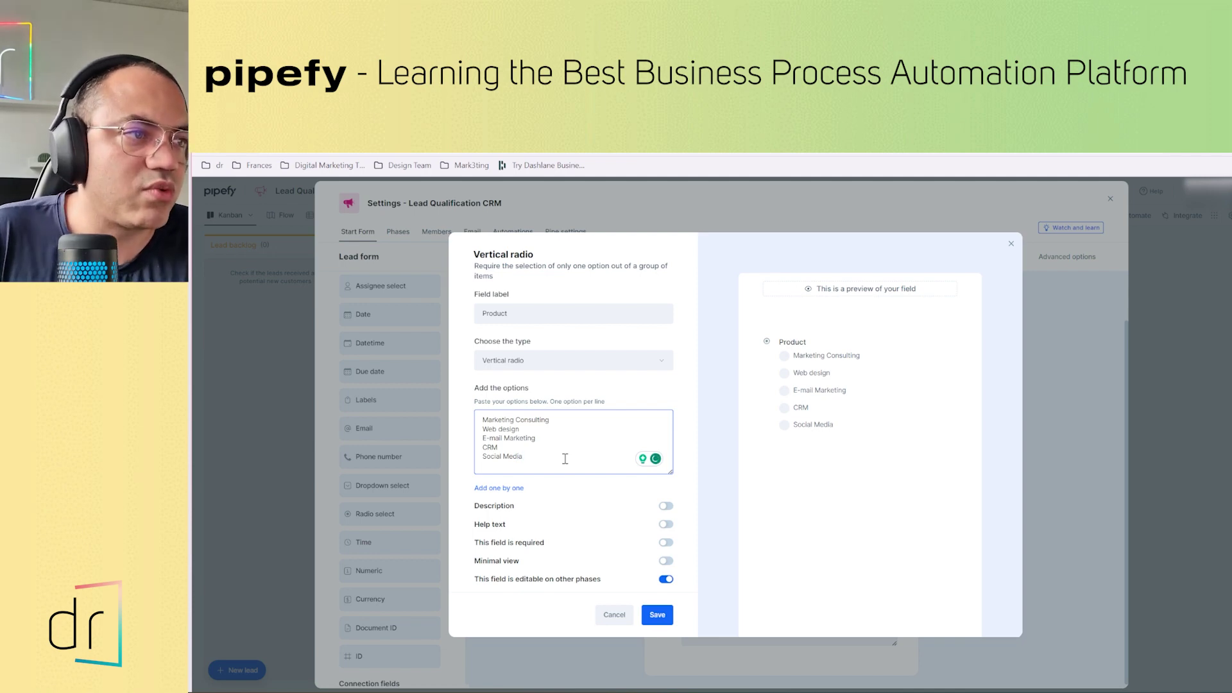
drag(565, 458, 495, 418)
click(609, 397)
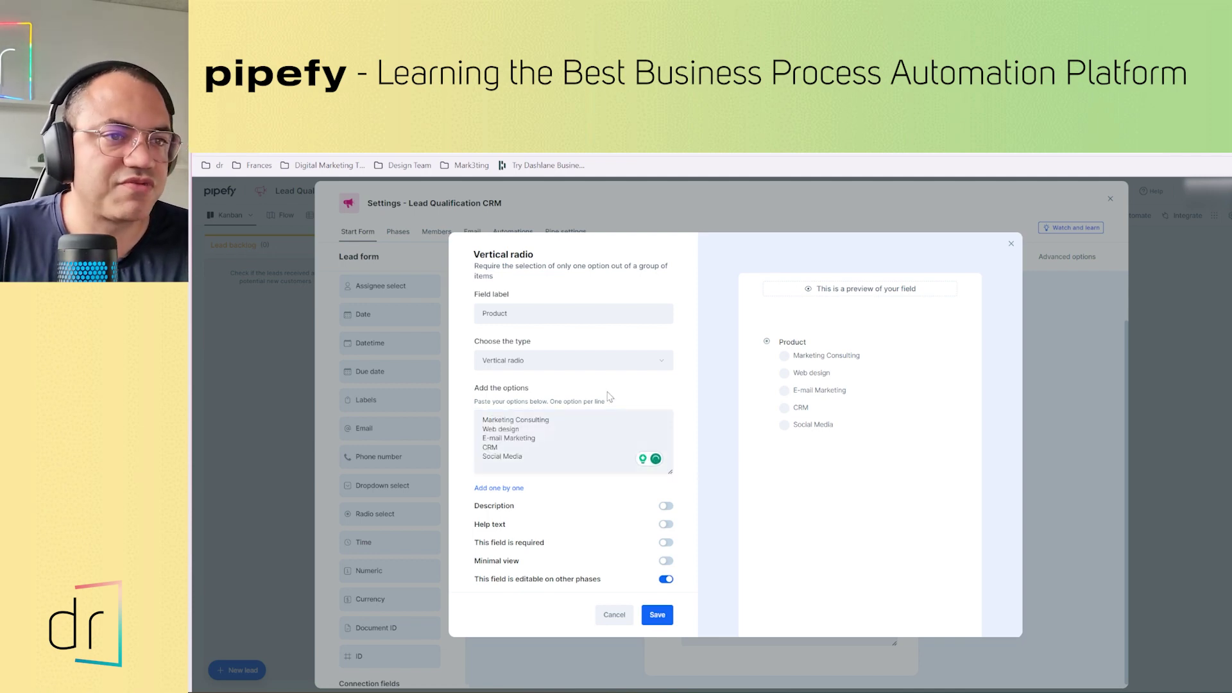
click(308, 122)
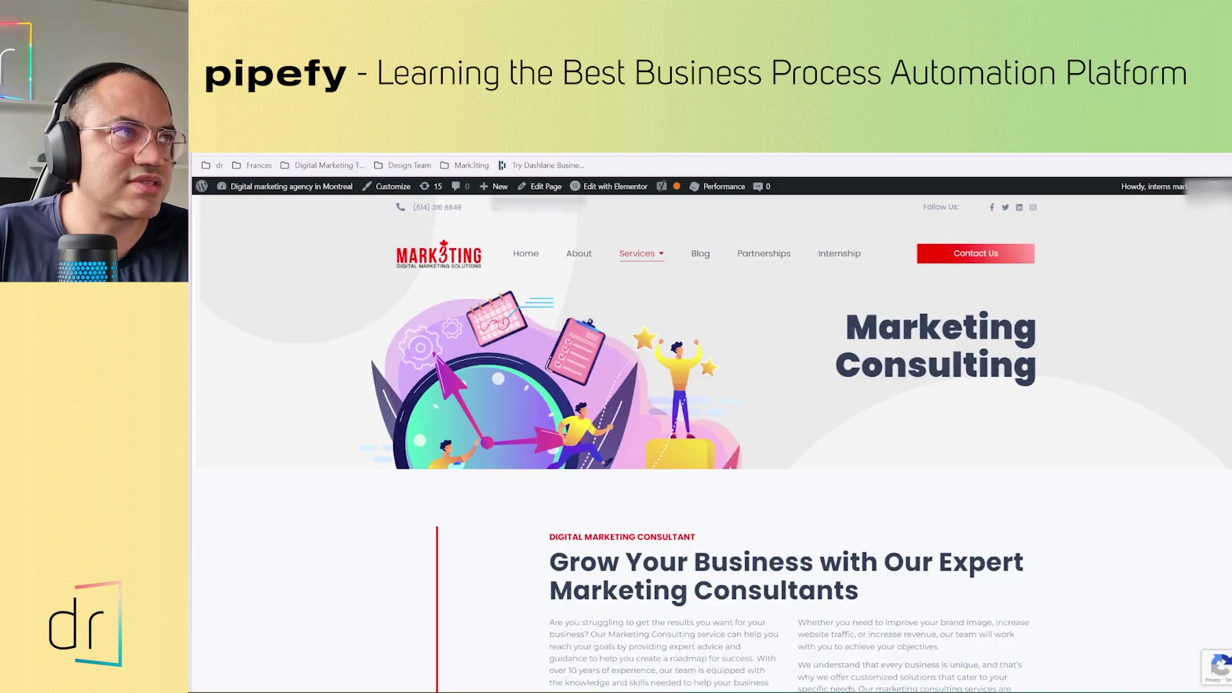
Review the offerings listed under the Mark3ting site's Services menu
mouse_move(631, 263)
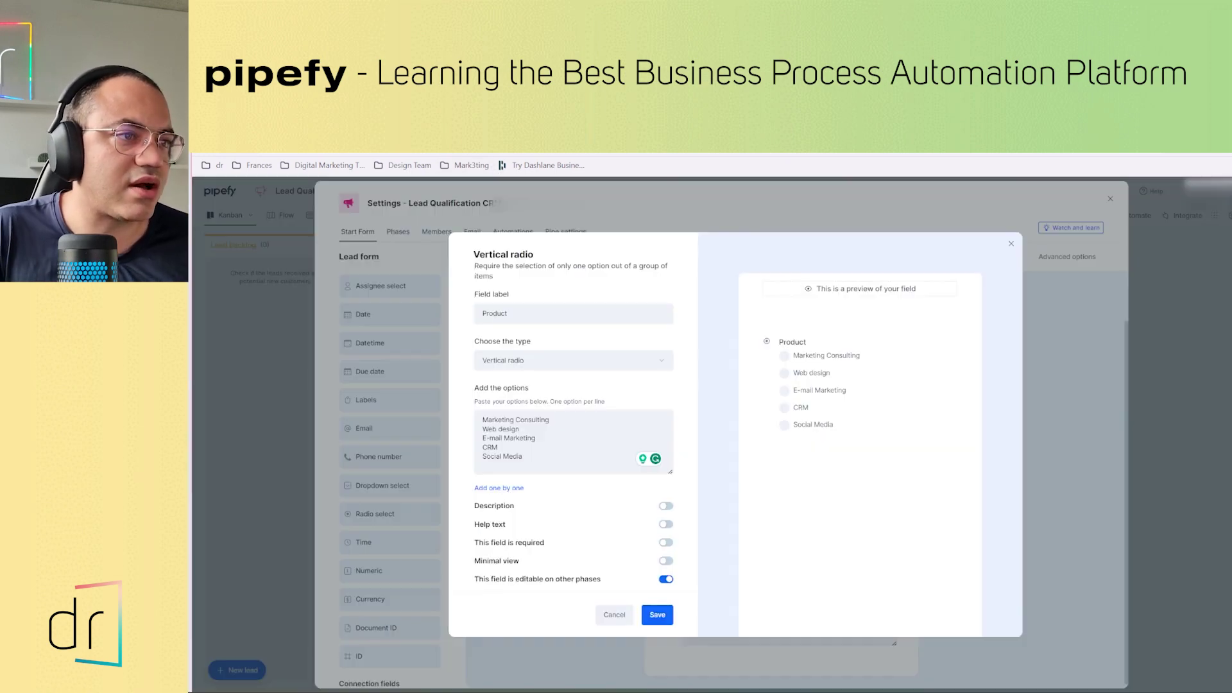
Append SEO Service, Inbound Marketing and Micro Course to the Product options list
click(530, 461)
key(Return)
text(SEO Service)
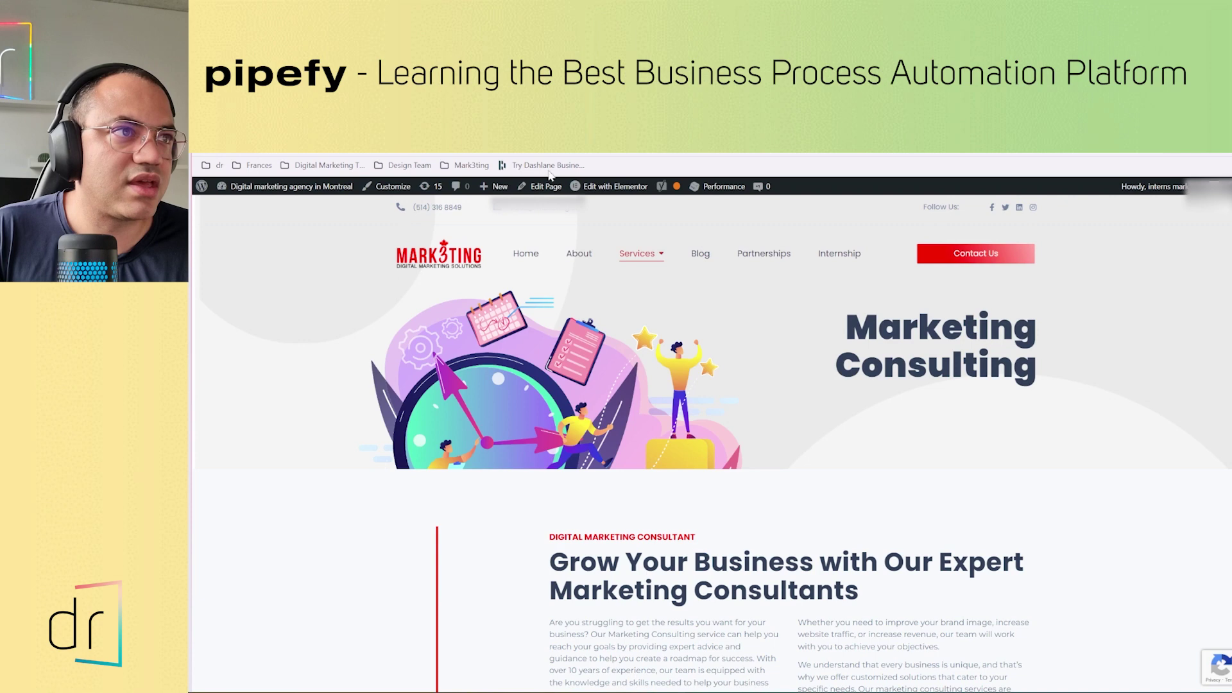
mouse_move(638, 253)
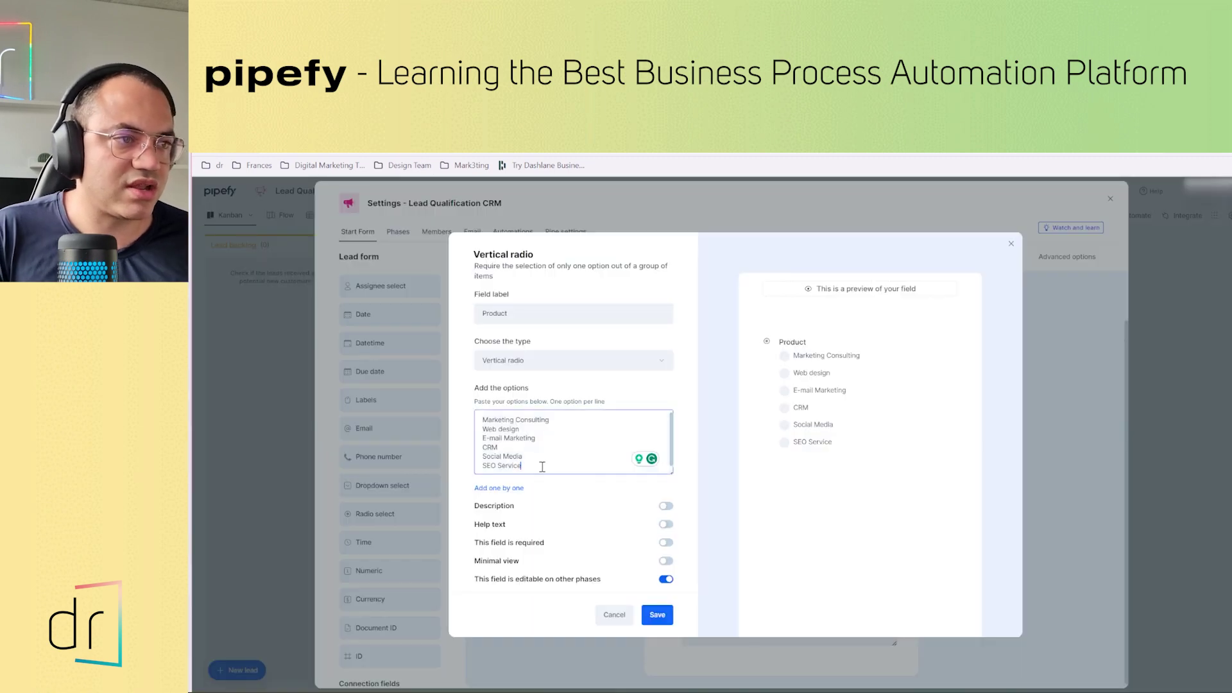
key(Return)
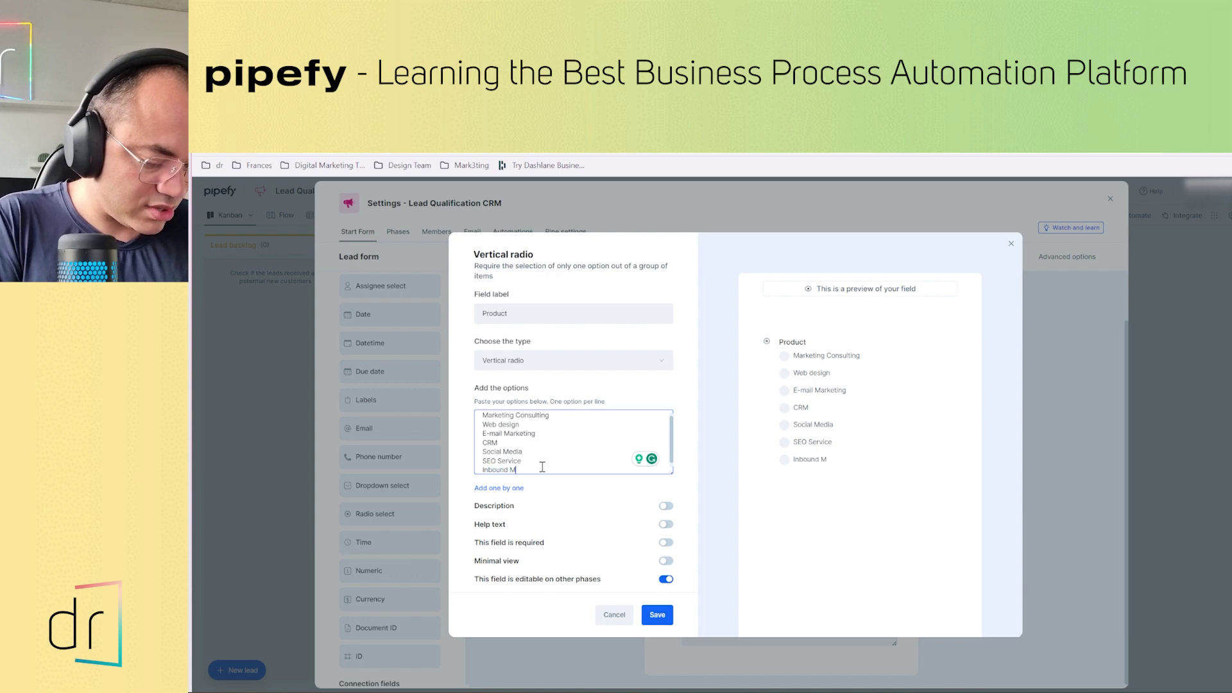
text(ting)
key(Return)
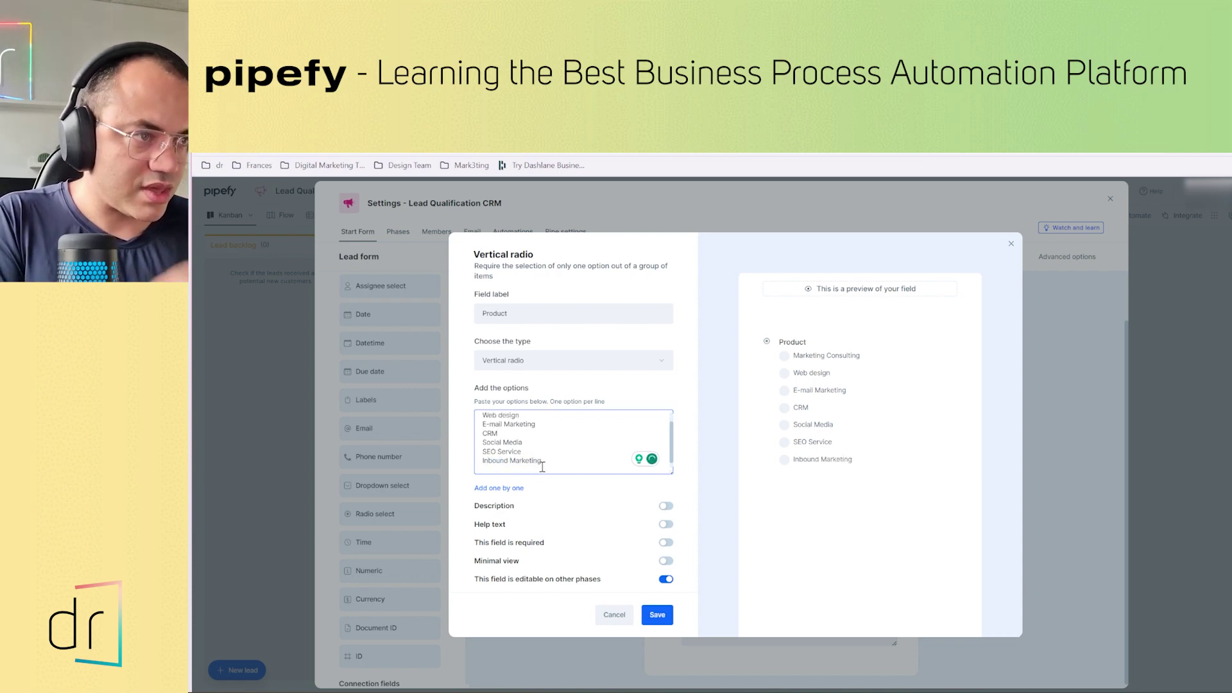
text(S)
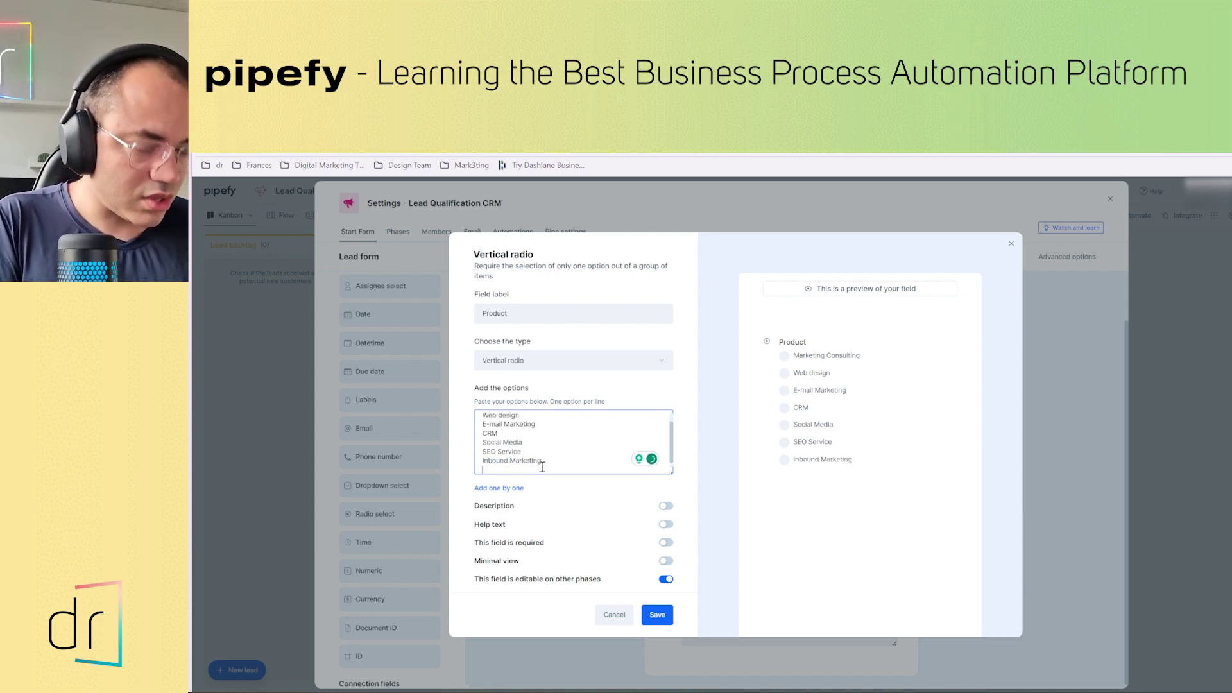
text(Mlcro CXourse)
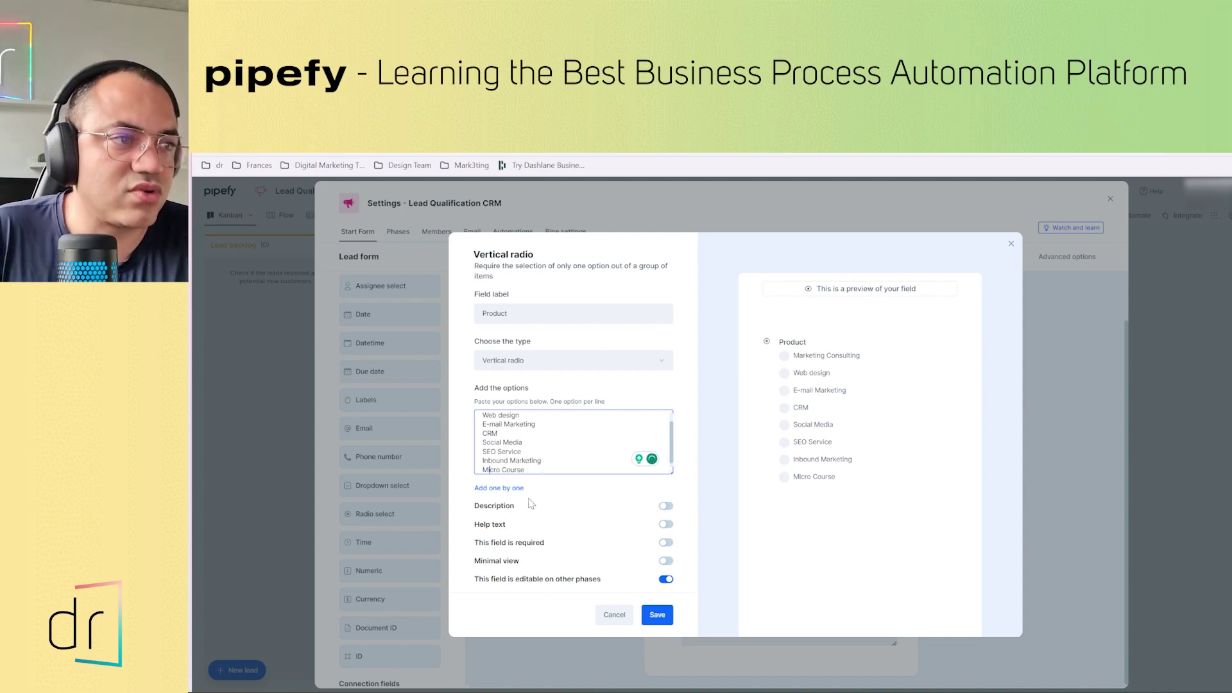
click(550, 484)
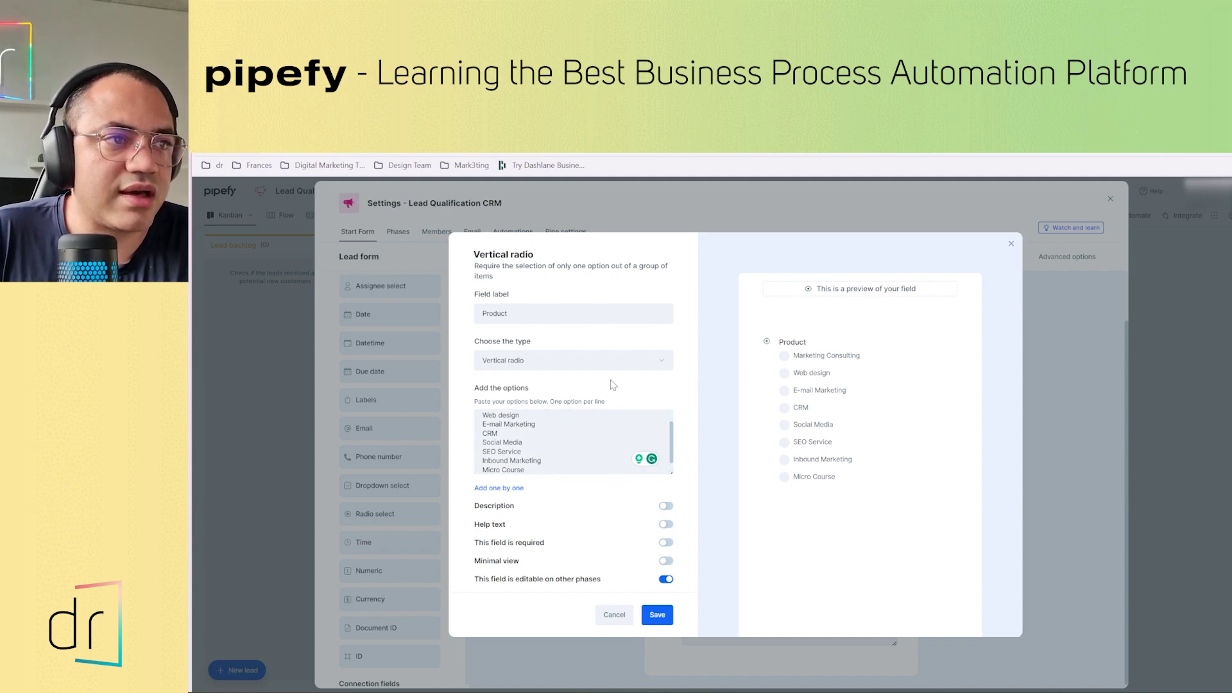
click(529, 463)
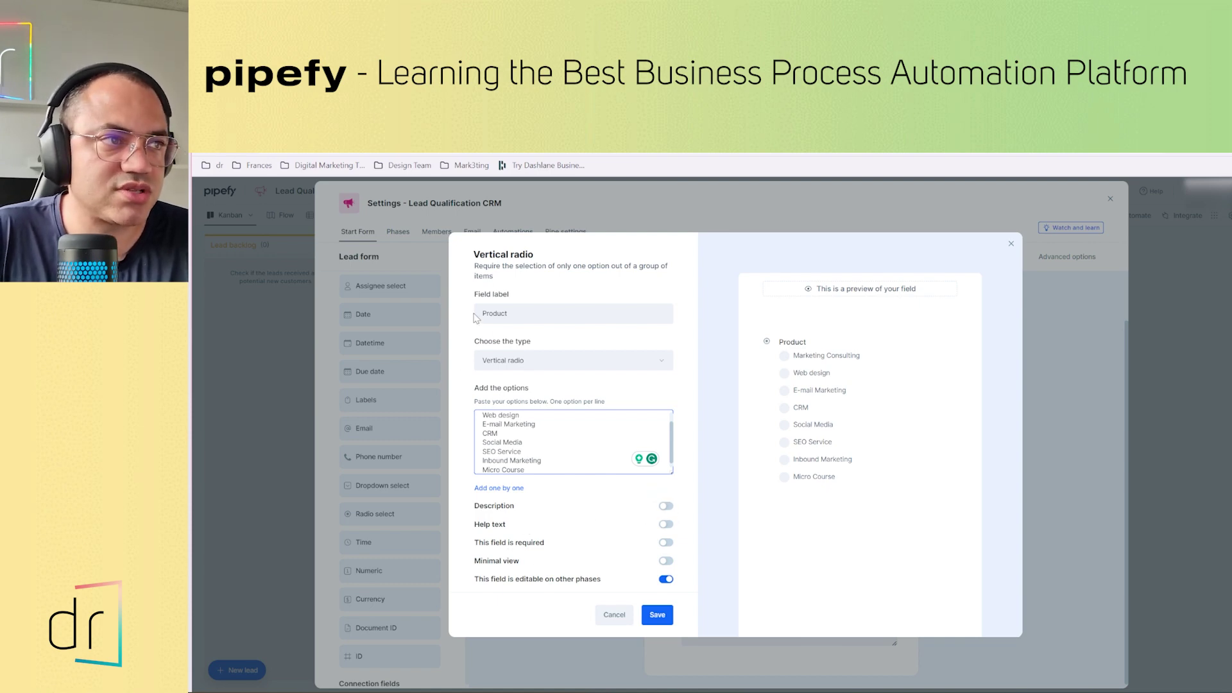
Relabel the radio field 'What are you looking for?', make it required, and save
double_click(510, 315)
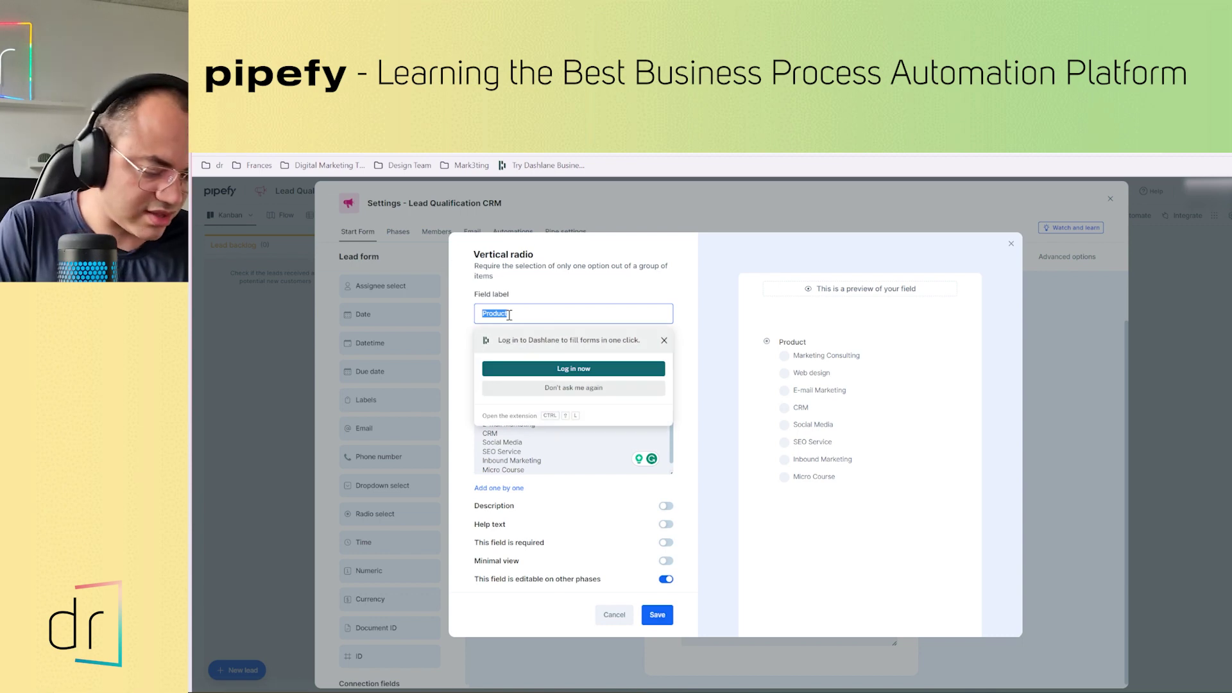
text(What are you looking for?)
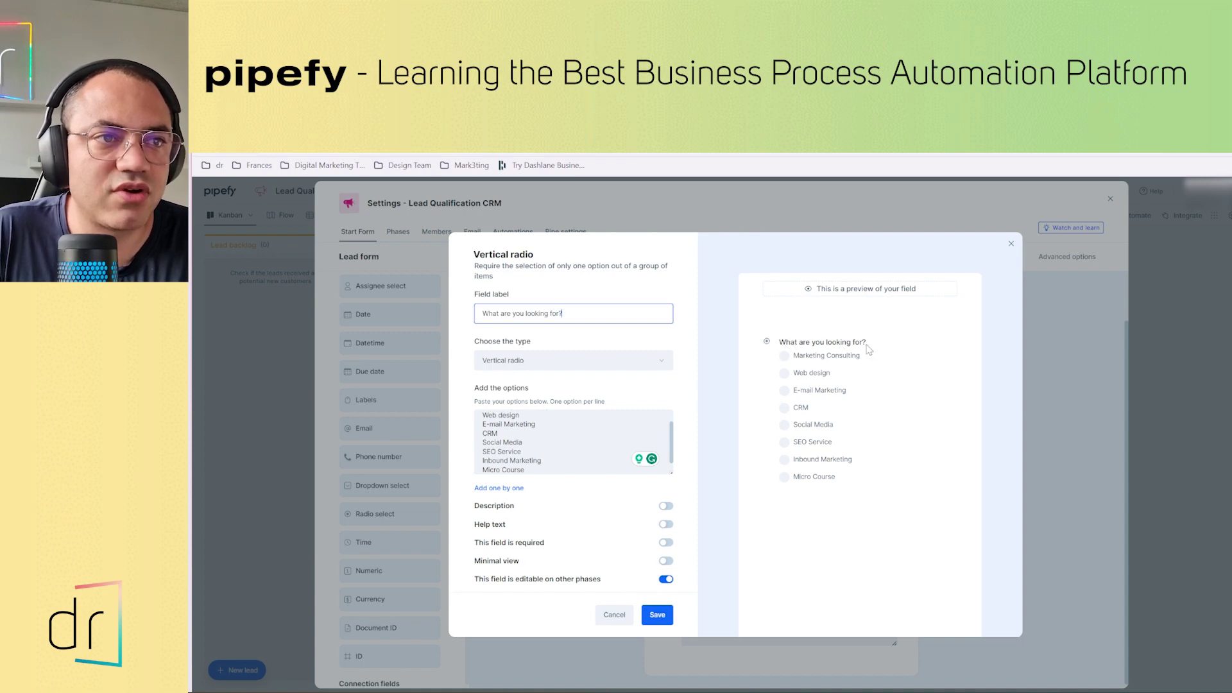
click(521, 451)
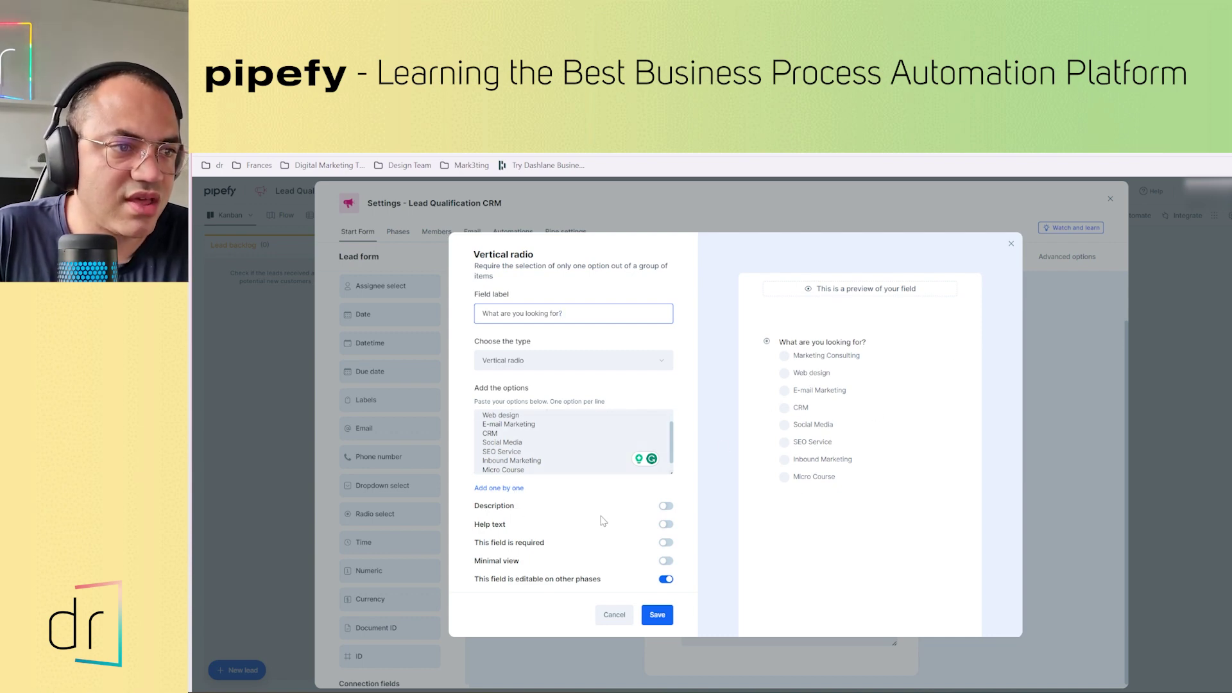
click(666, 507)
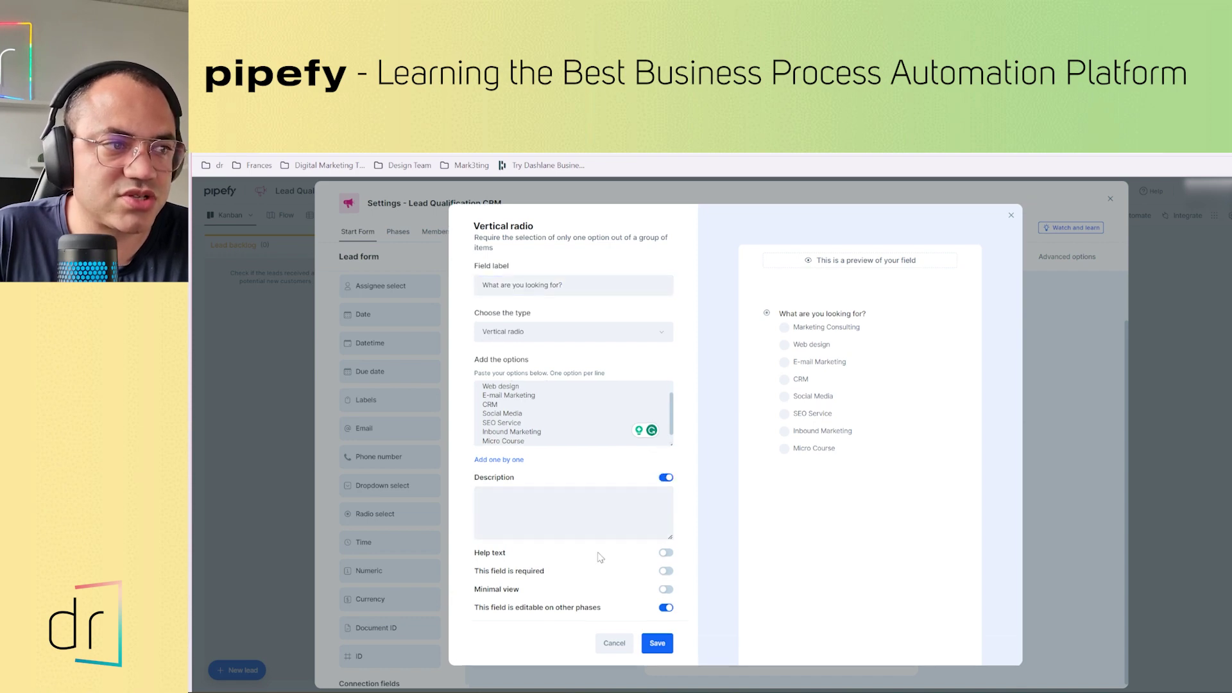
click(670, 478)
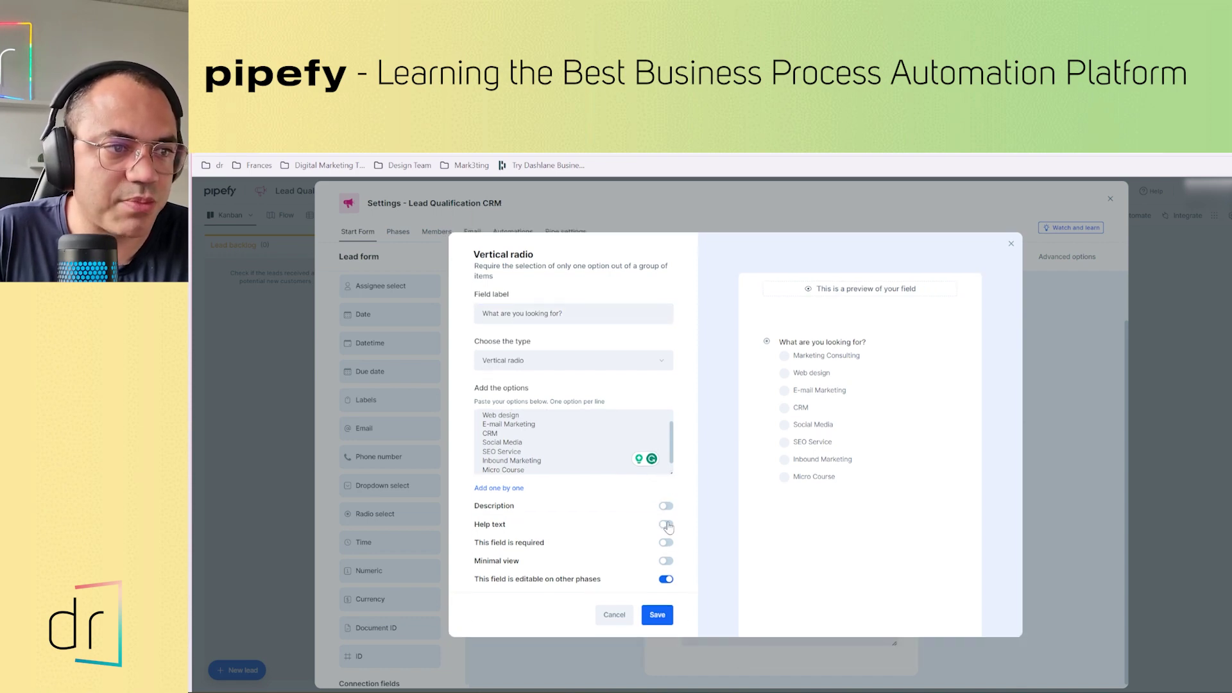
click(666, 524)
click(665, 497)
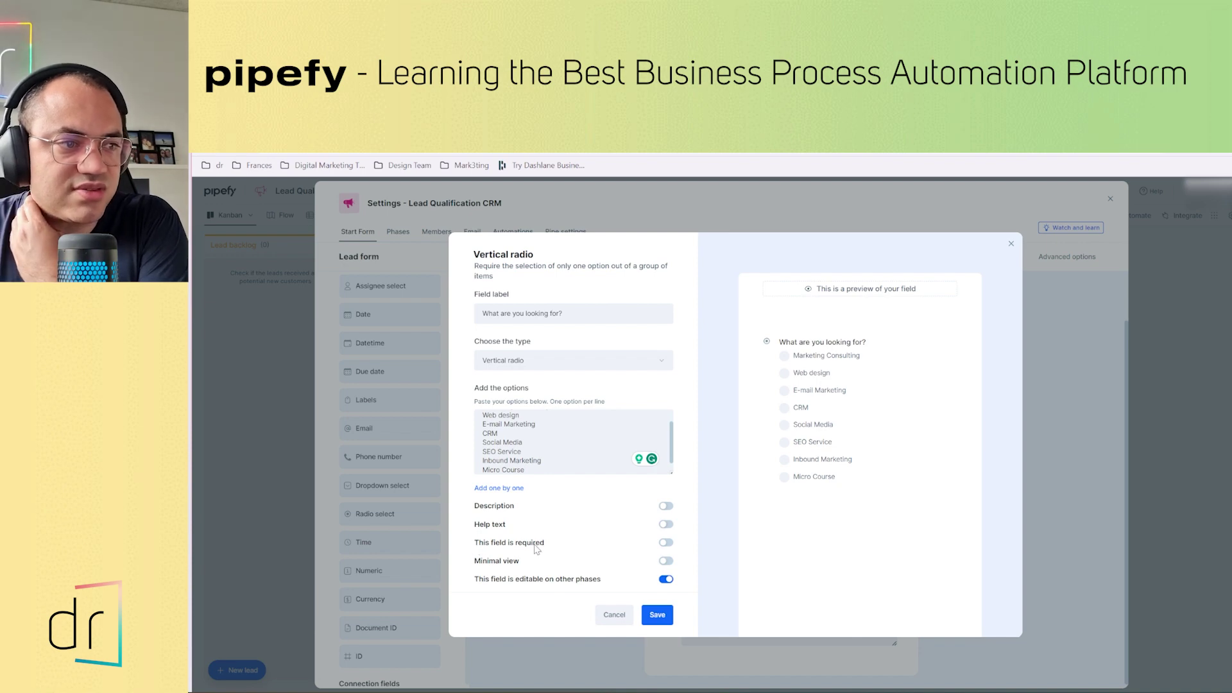
click(671, 546)
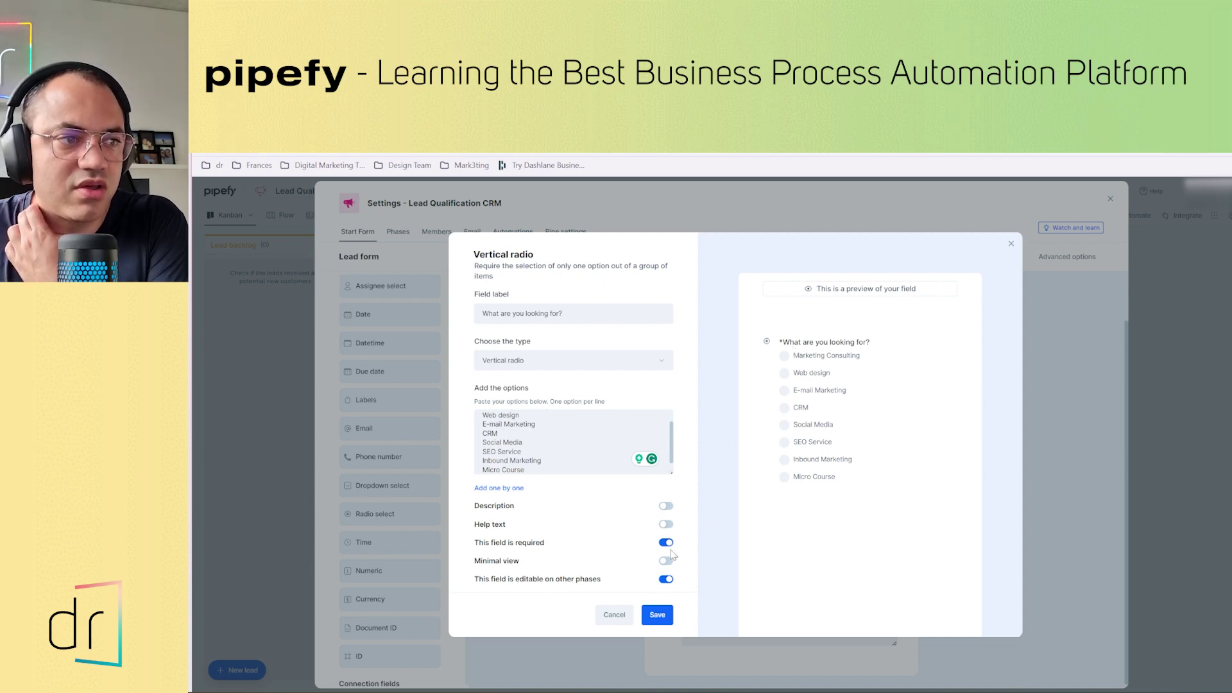
click(655, 614)
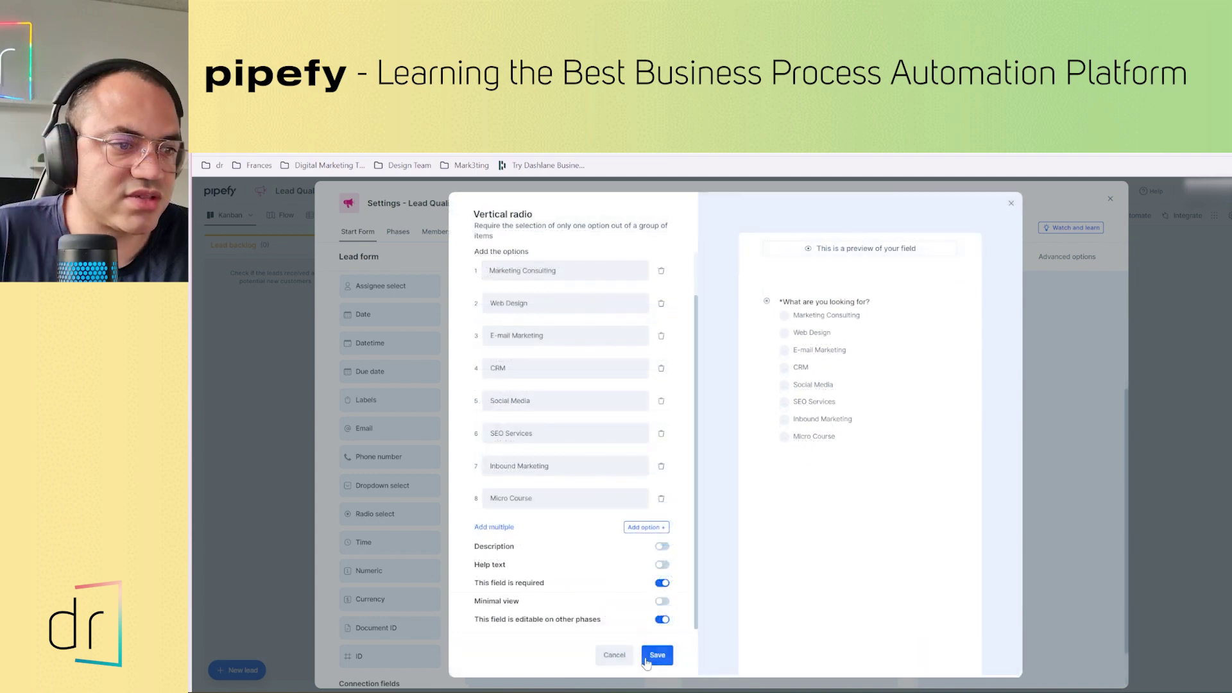
click(660, 655)
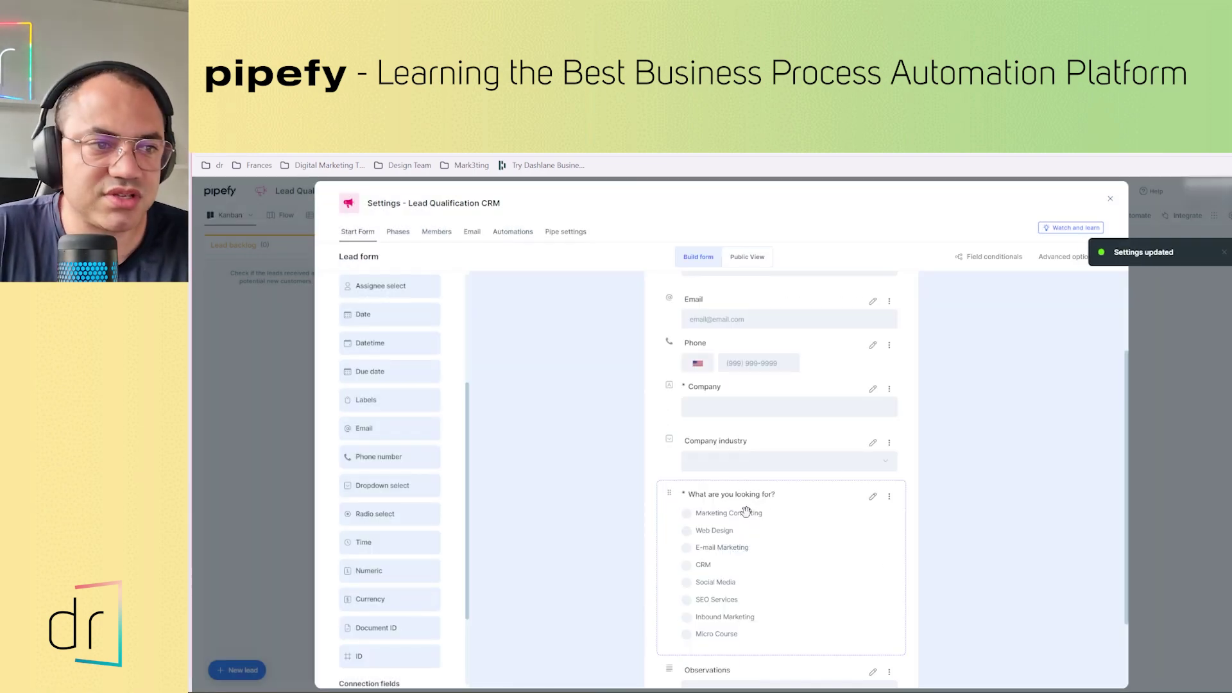
scroll(708, 515, up, 1)
scroll(735, 426, up, 2)
scroll(784, 460, down, 4)
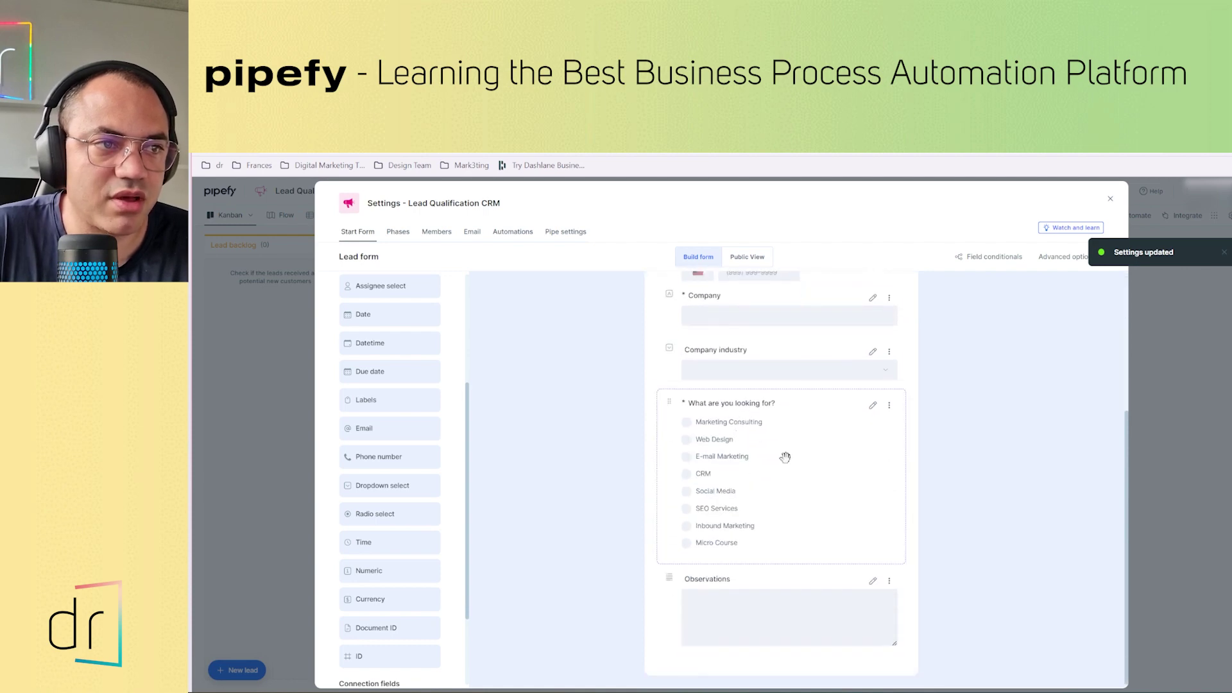
scroll(783, 432, up, 4)
scroll(706, 430, down, 4)
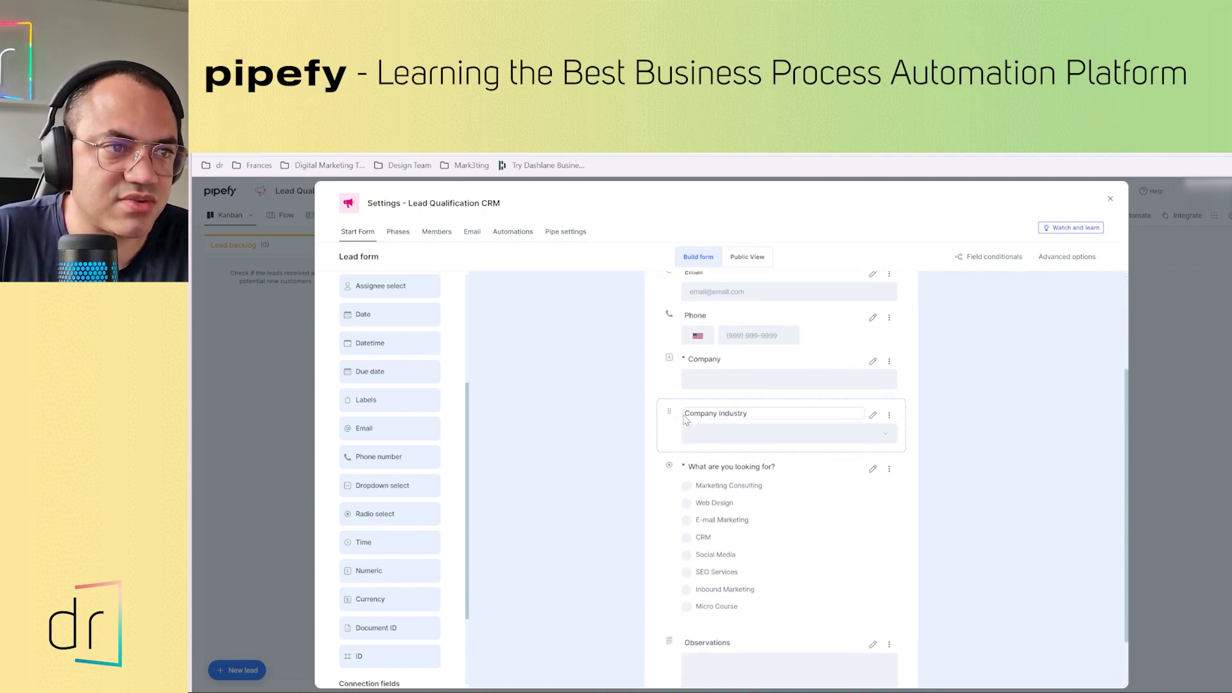
scroll(687, 417, up, 3)
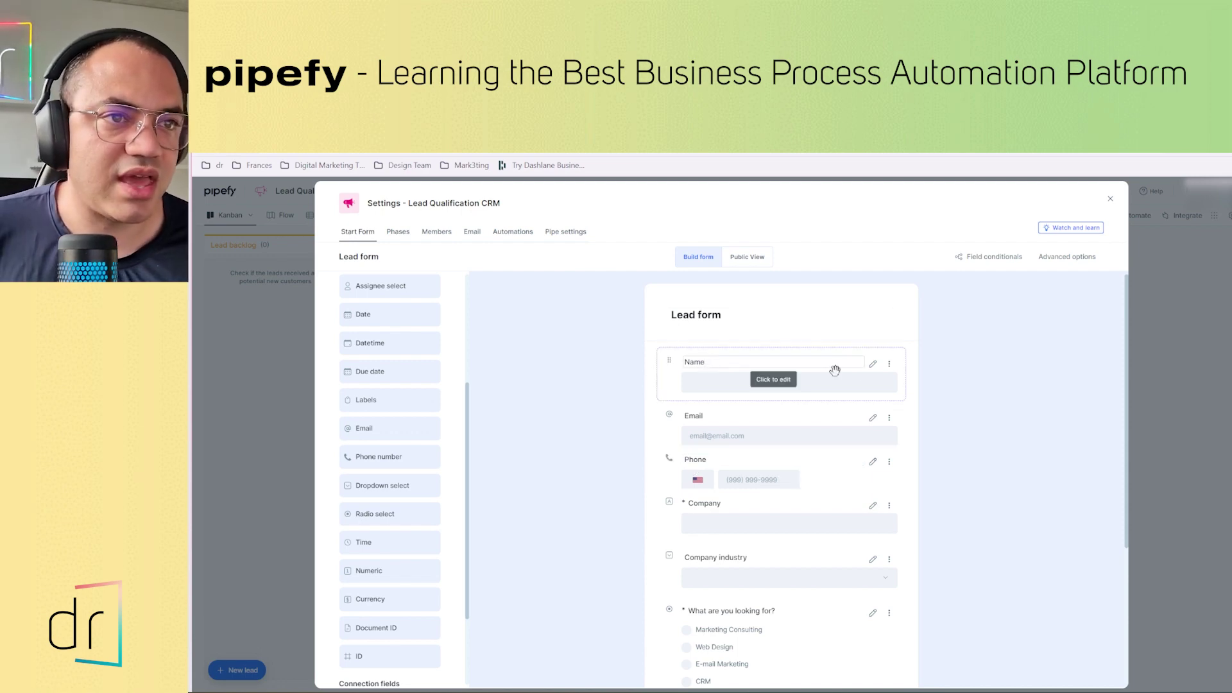
Turn on 'This field is required' for Name, Email and Phone, saving each field
click(872, 366)
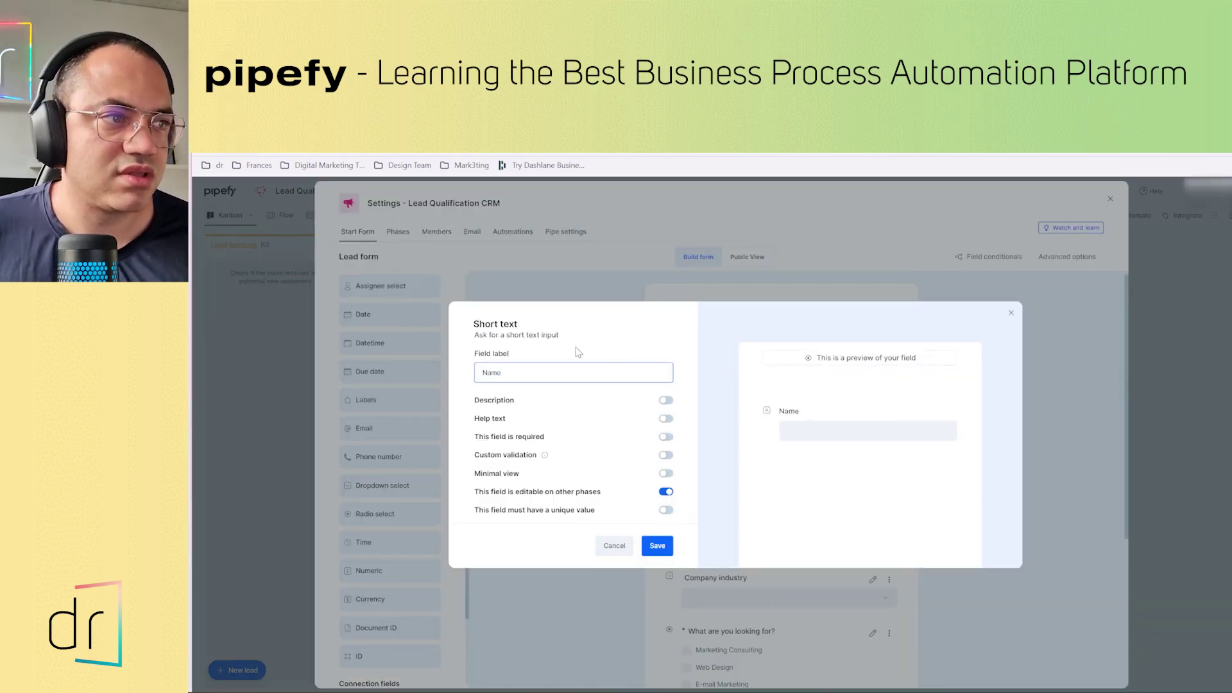
click(665, 437)
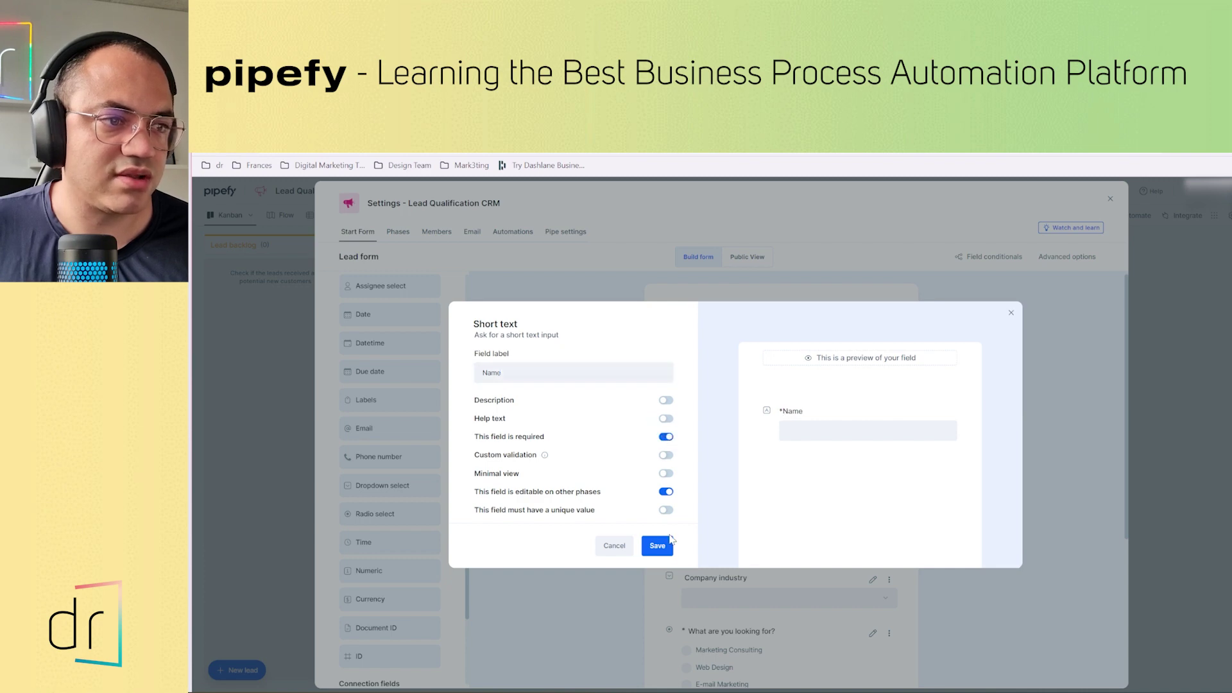
click(658, 545)
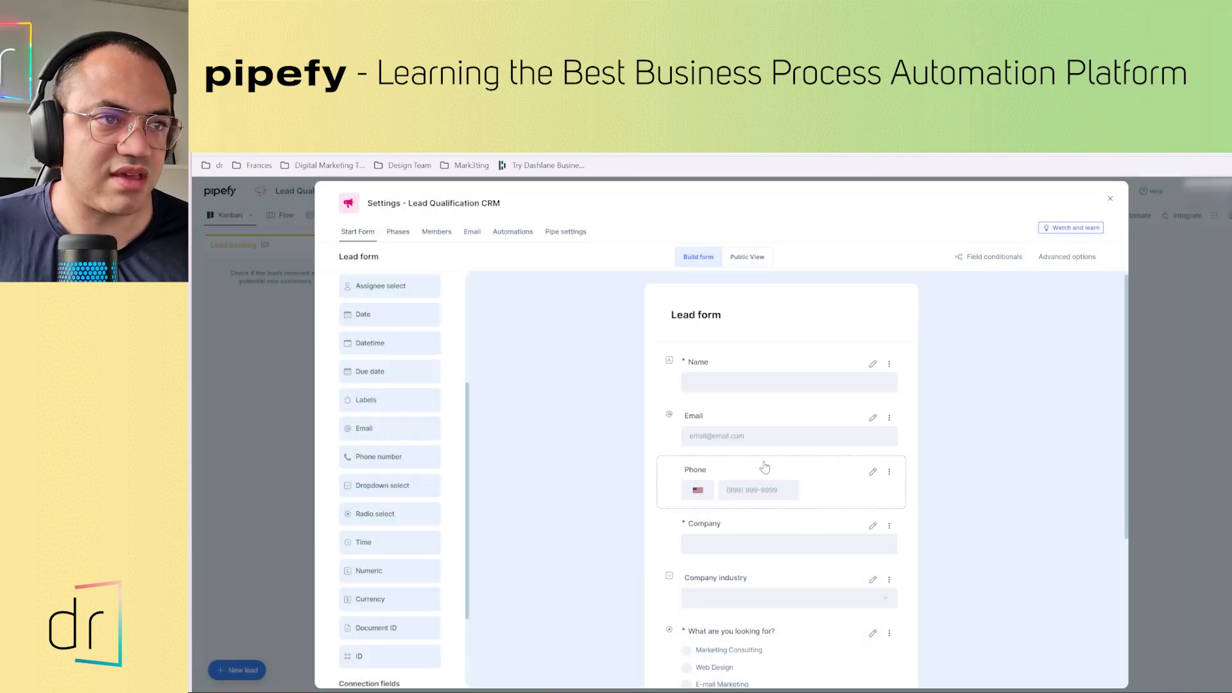
click(889, 418)
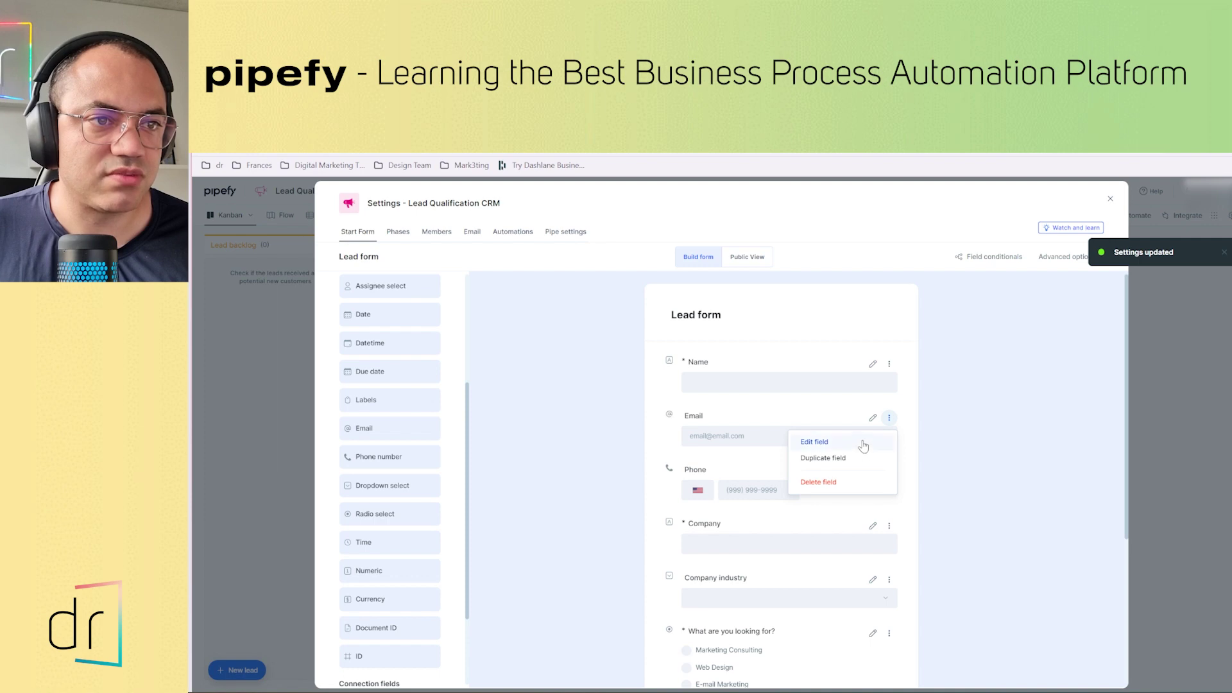
click(863, 444)
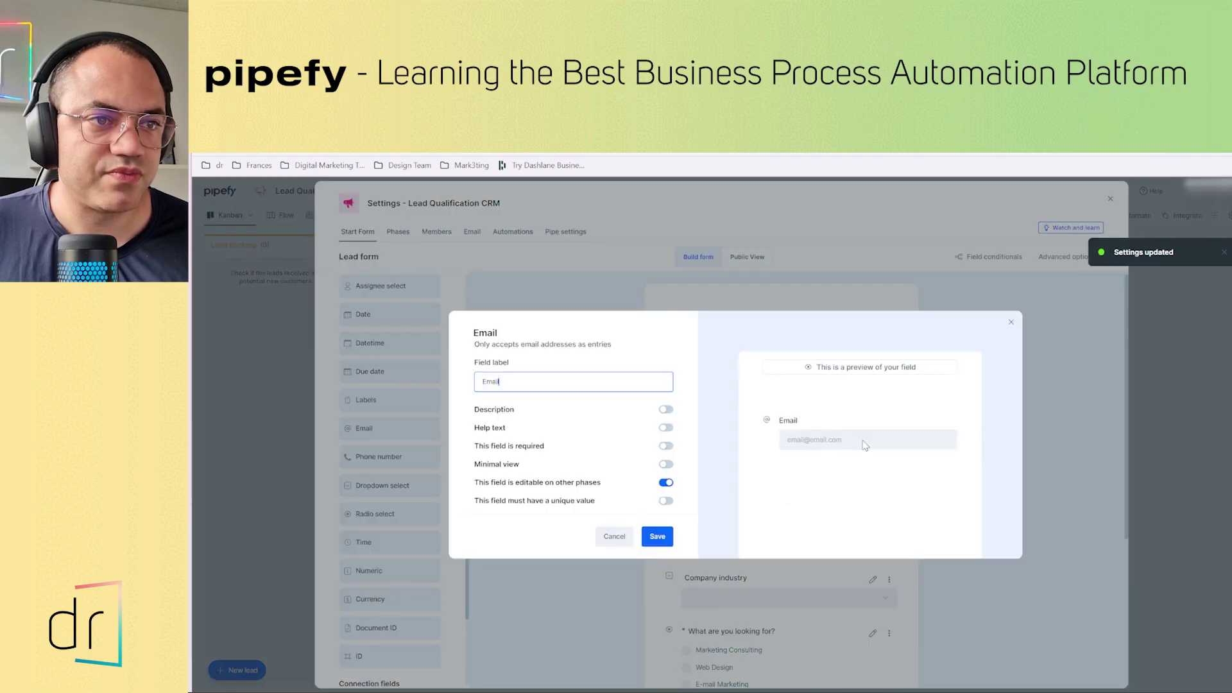
click(666, 446)
click(661, 537)
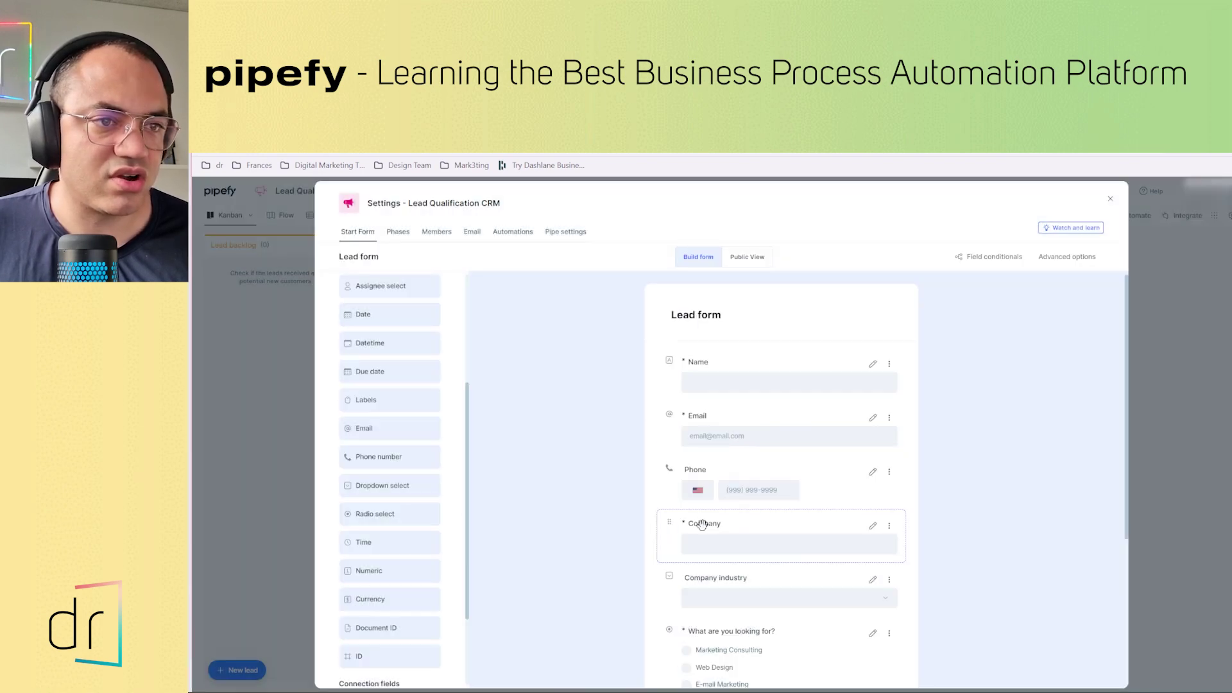
click(873, 471)
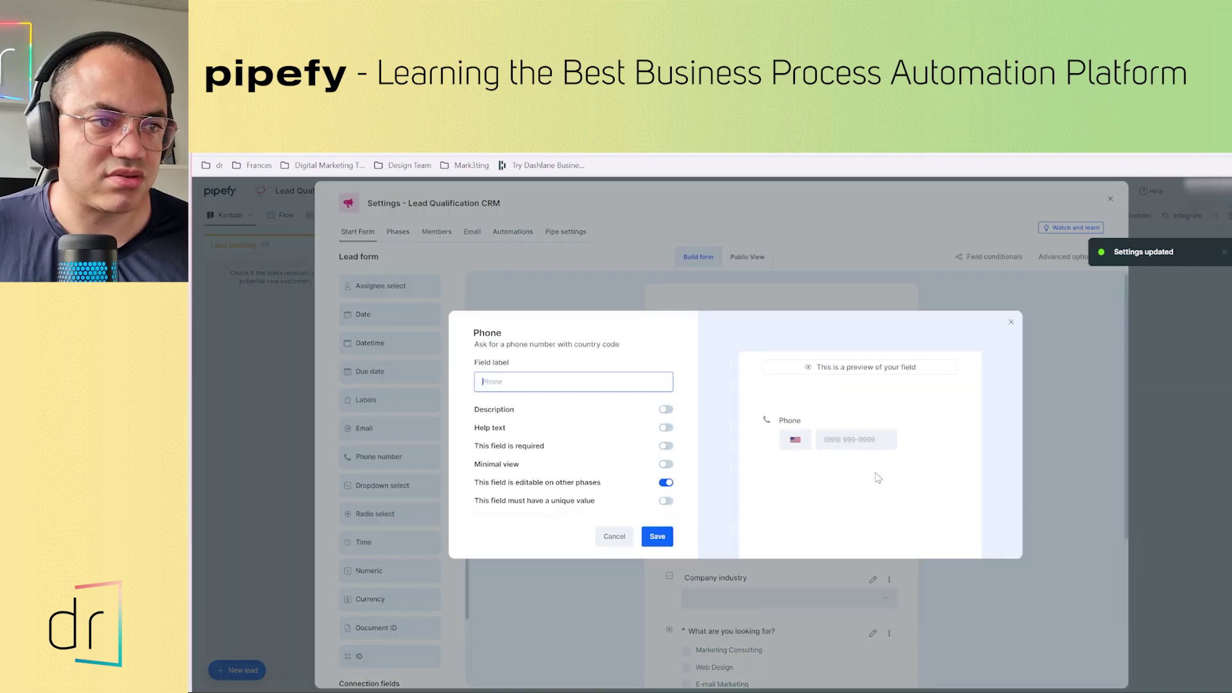
click(667, 446)
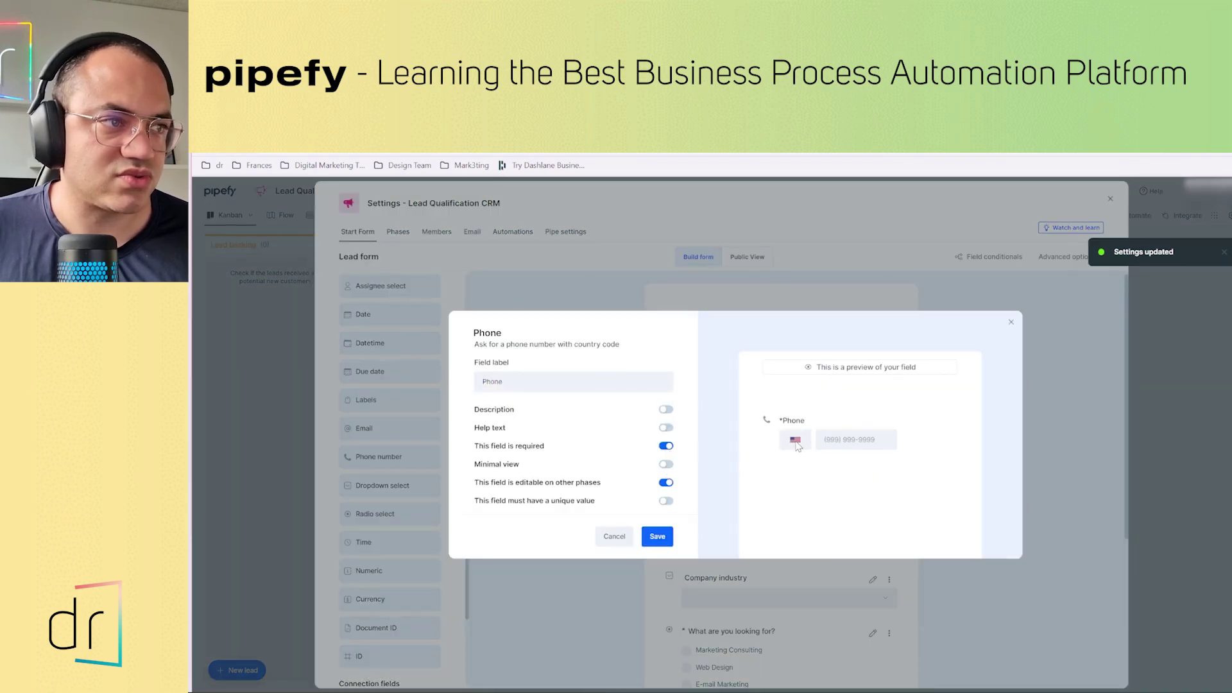
click(652, 538)
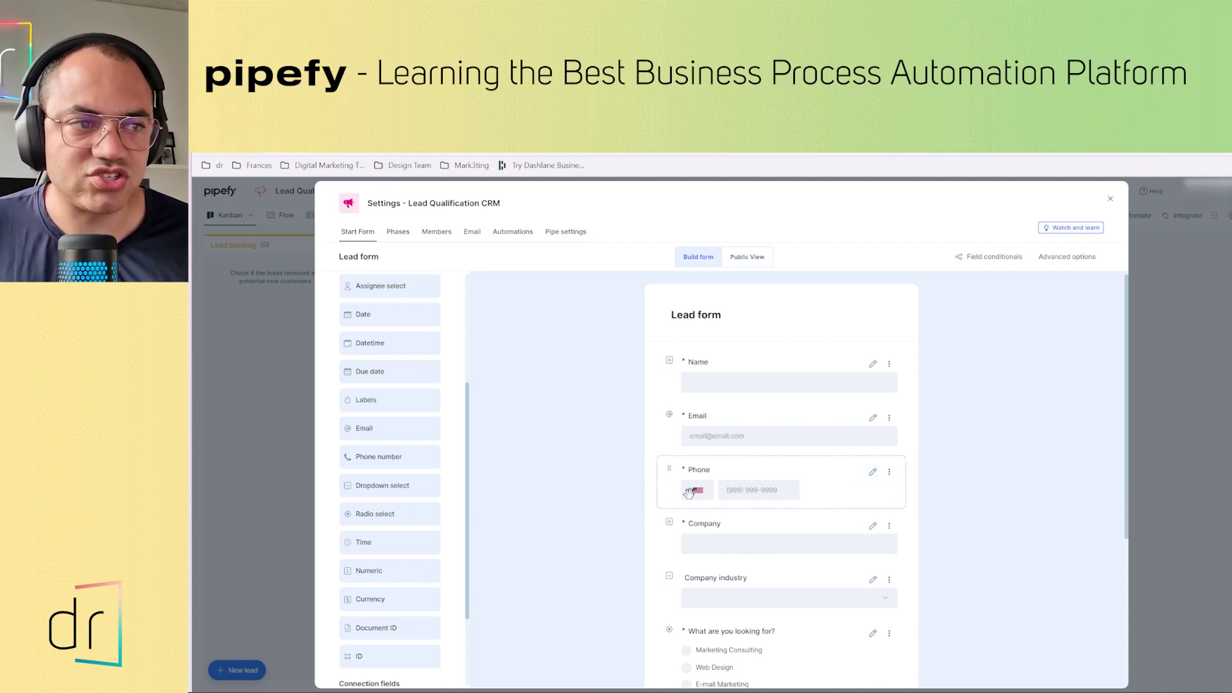
click(872, 472)
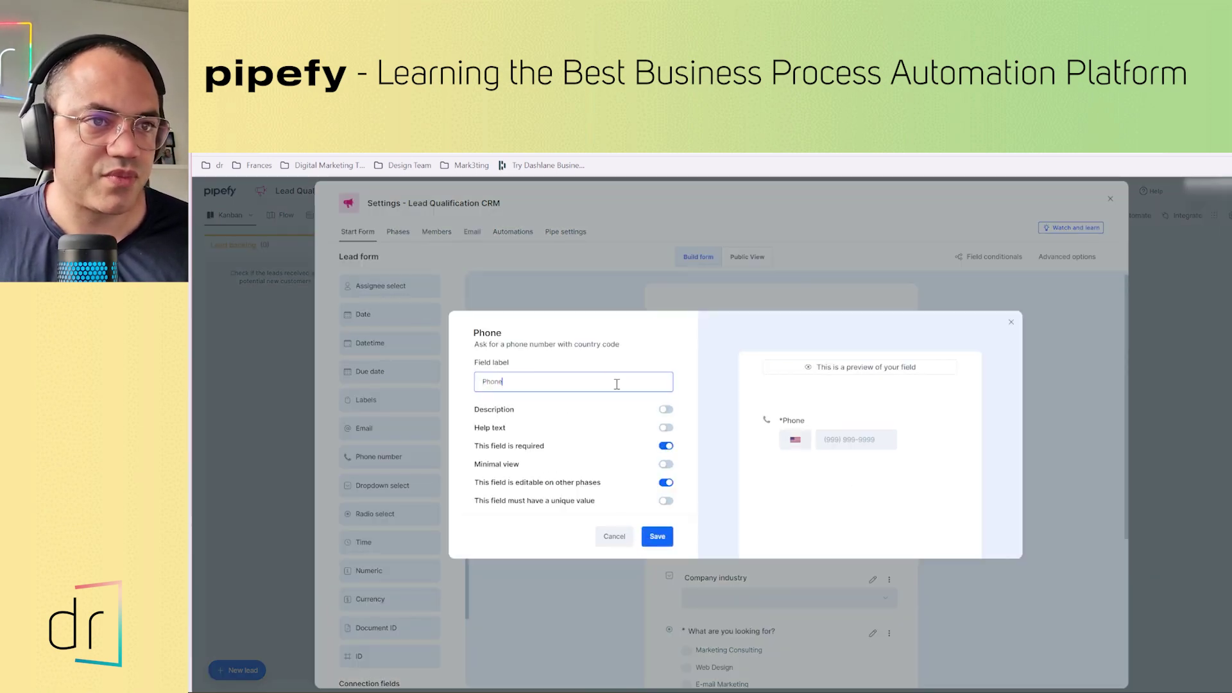
click(661, 539)
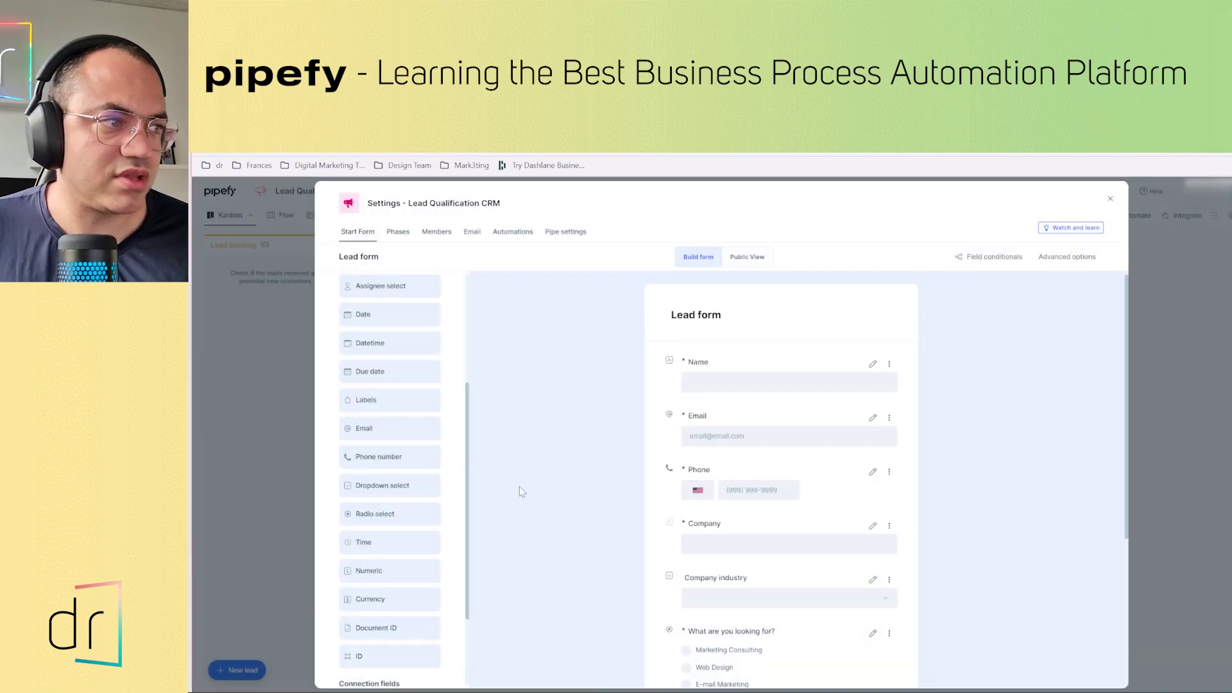
drag(358, 456, 789, 558)
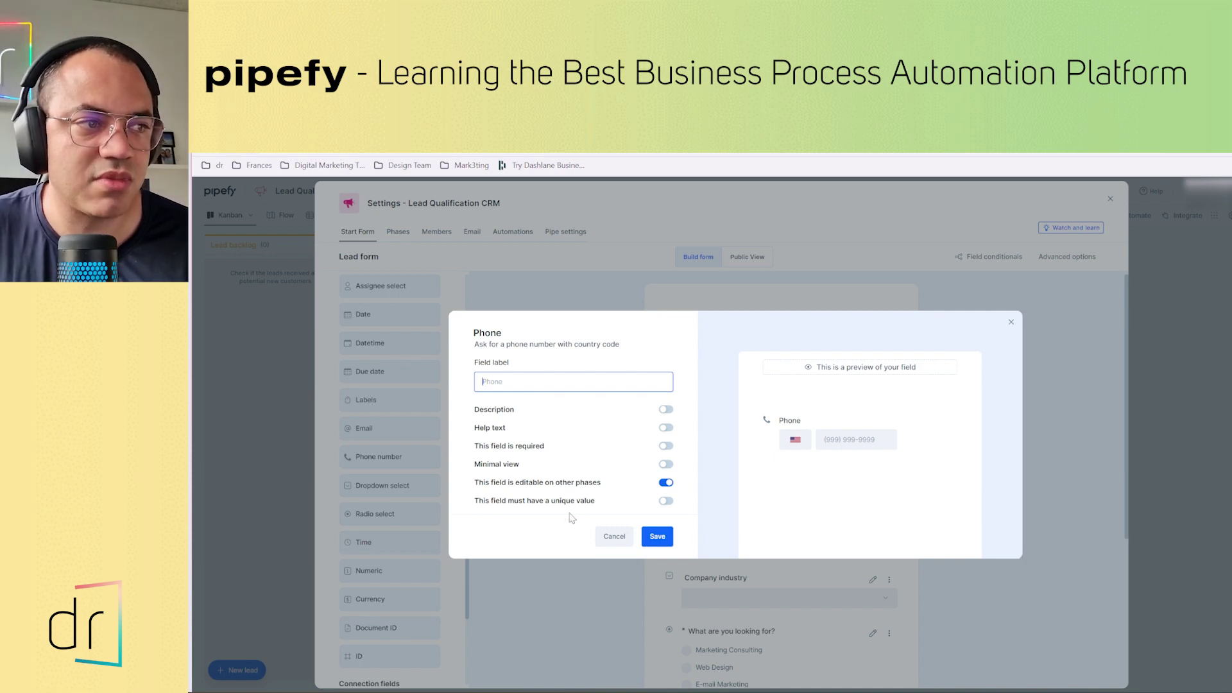
click(626, 538)
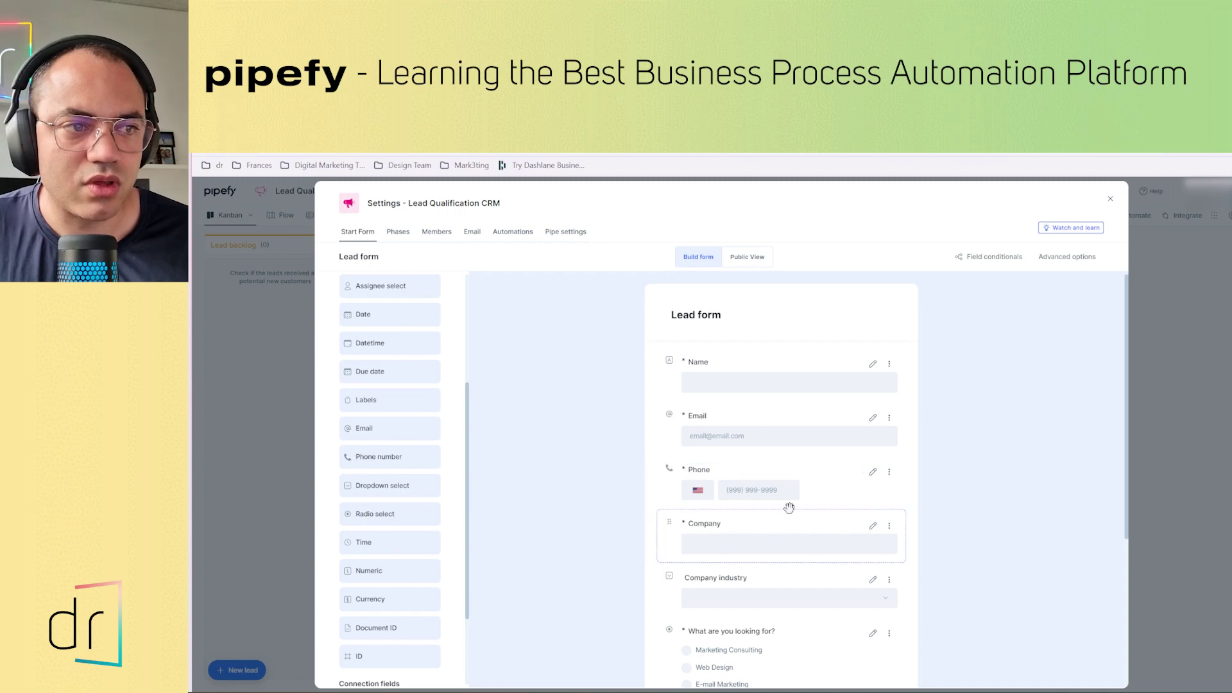
scroll(789, 507, down, 2)
scroll(770, 510, up, 2)
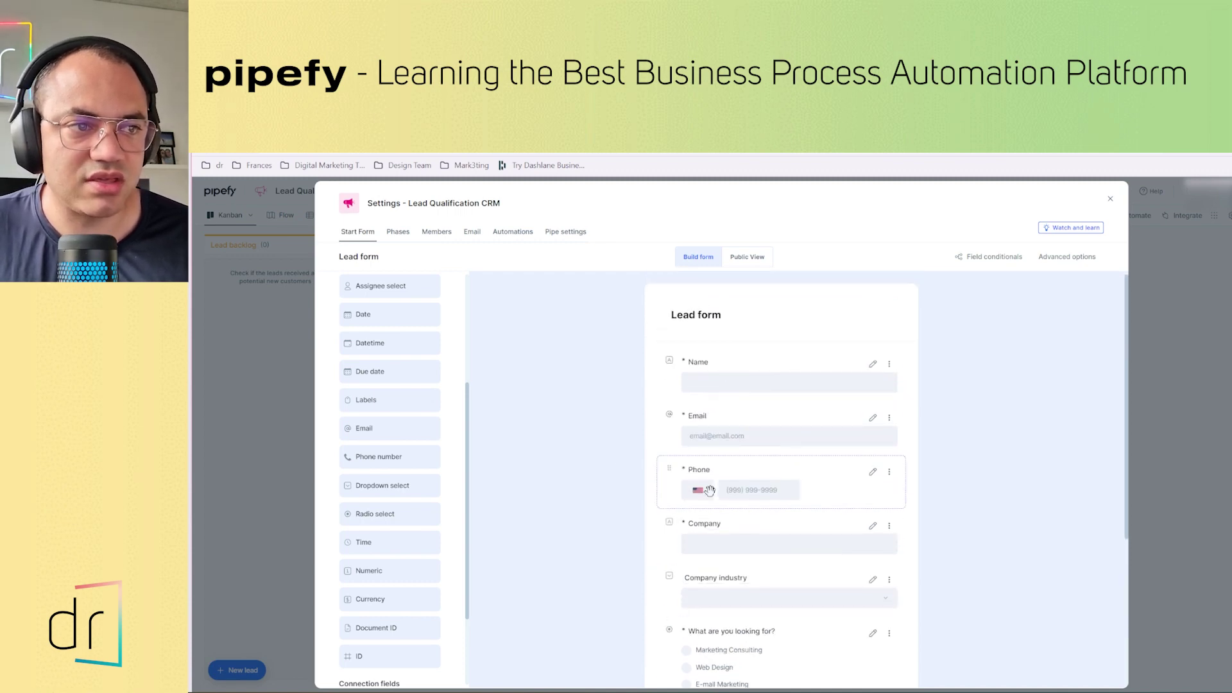
scroll(715, 502, down, 1)
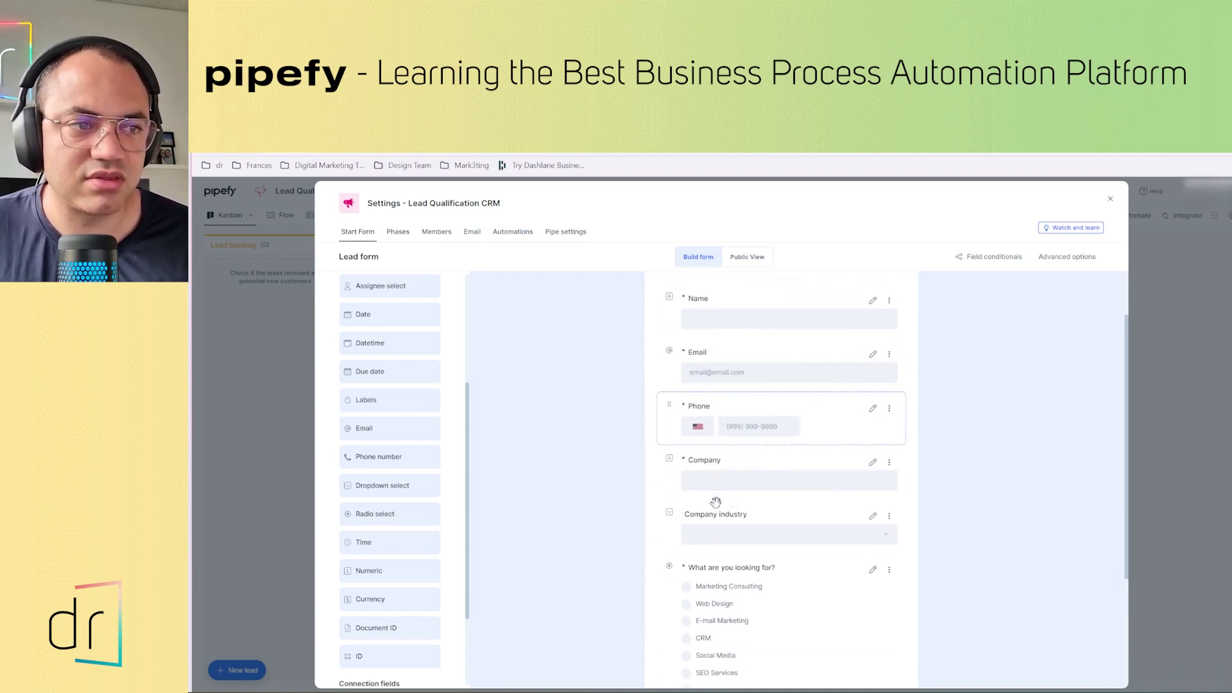
scroll(754, 547, down, 3)
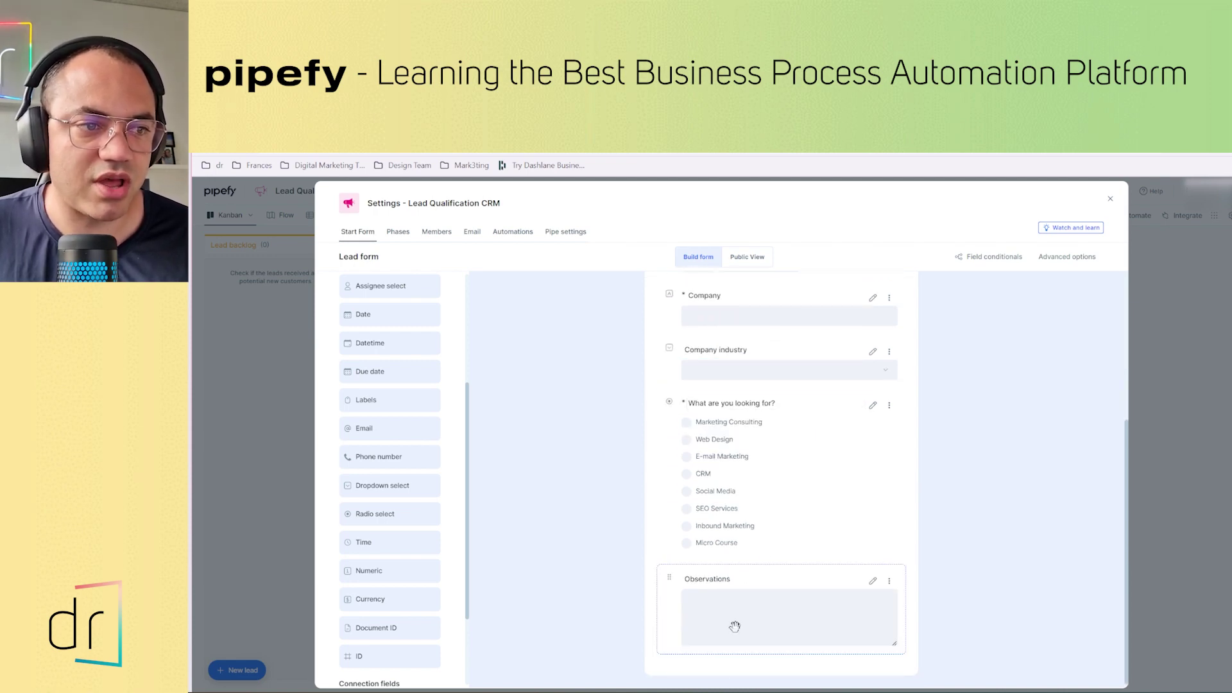
scroll(732, 628, up, 4)
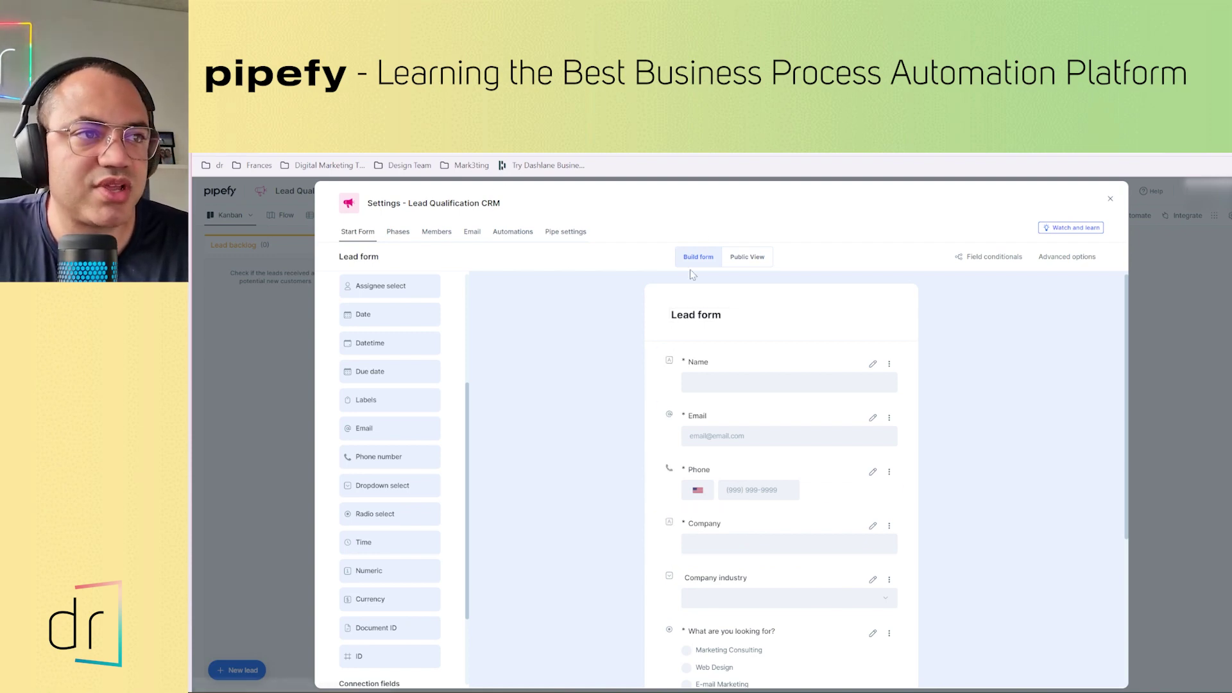
scroll(751, 347, down, 3)
scroll(756, 396, up, 3)
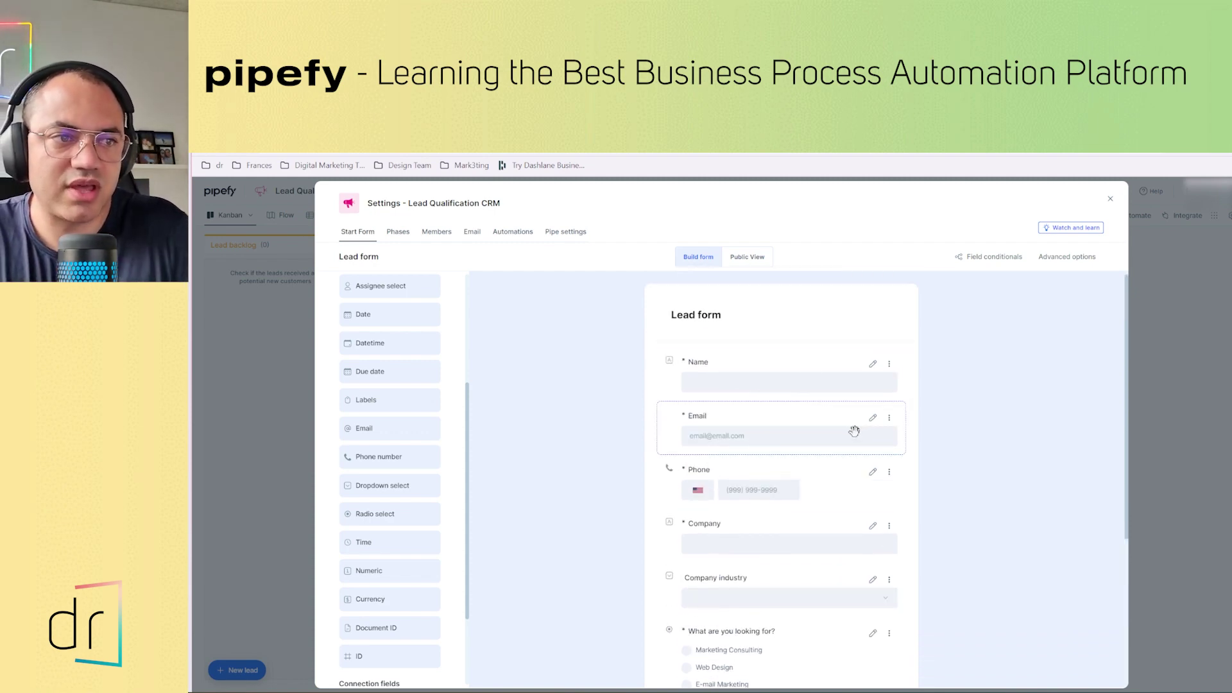
scroll(835, 385, down, 3)
scroll(847, 366, up, 3)
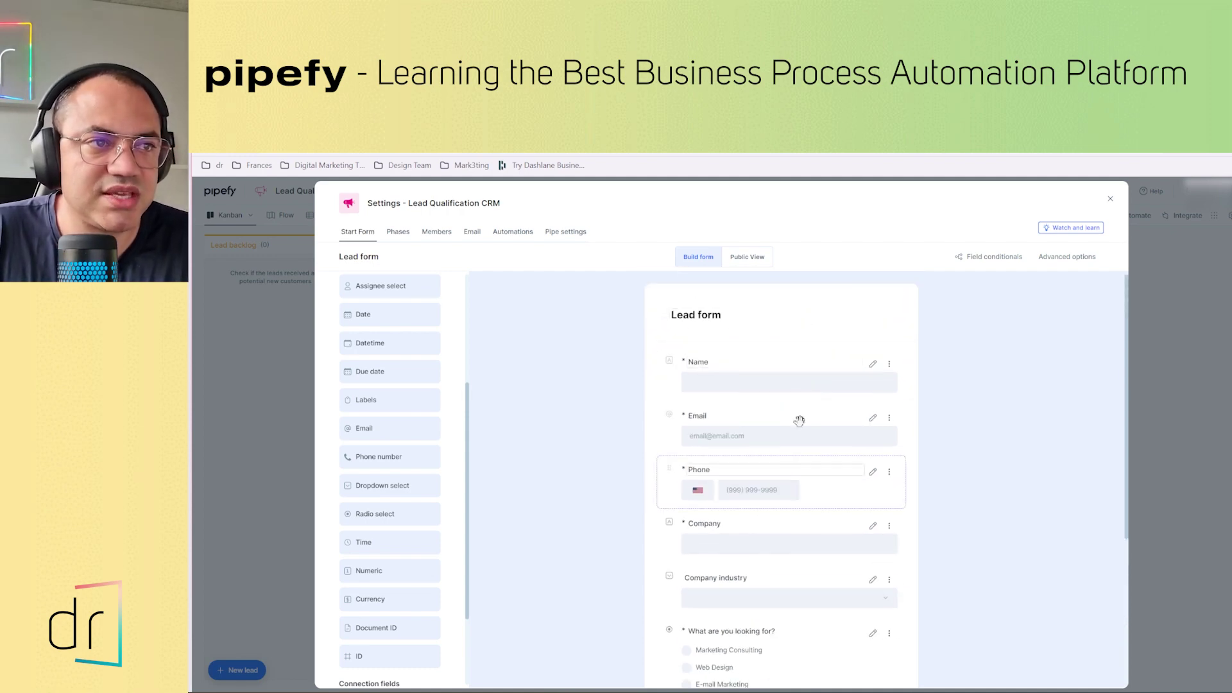
key(ctrl+Tab)
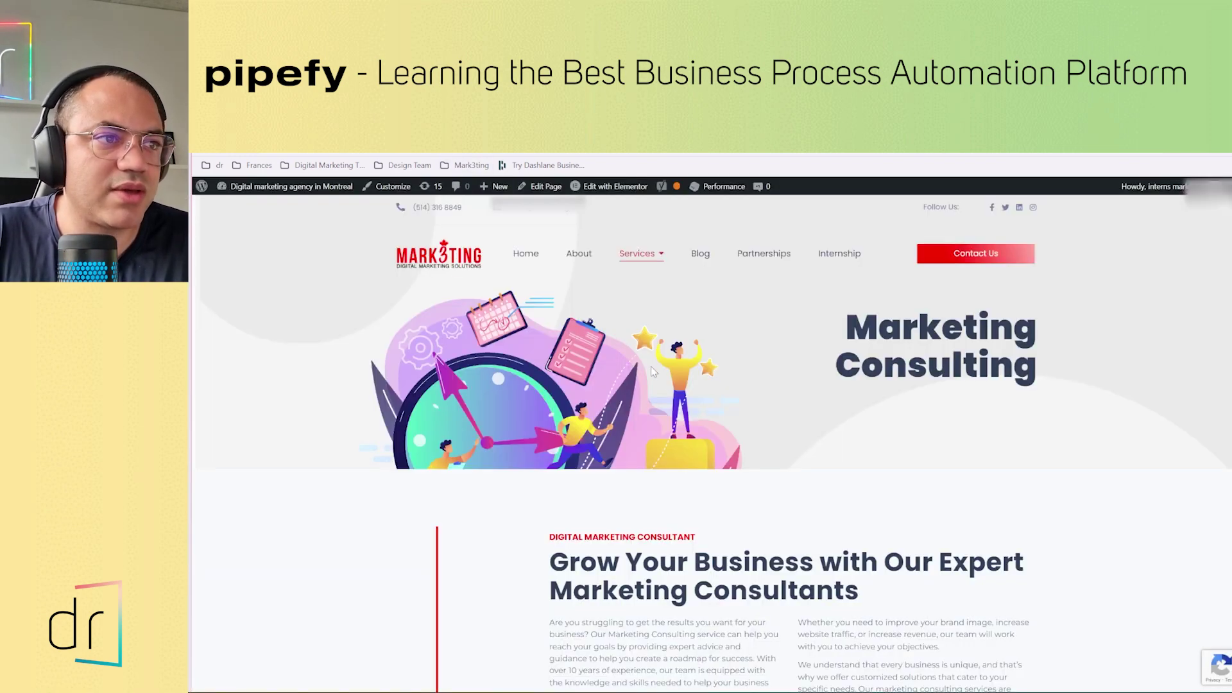
scroll(682, 398, down, 10)
scroll(658, 340, up, 5)
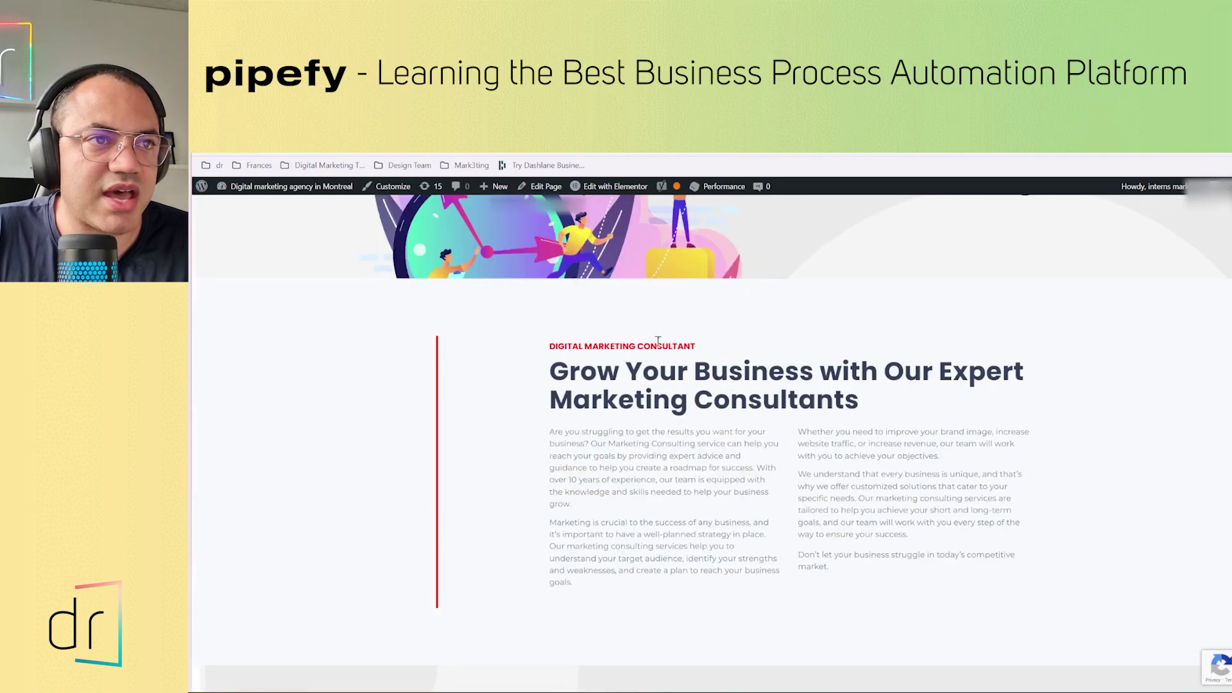
key(ctrl+shift+Tab)
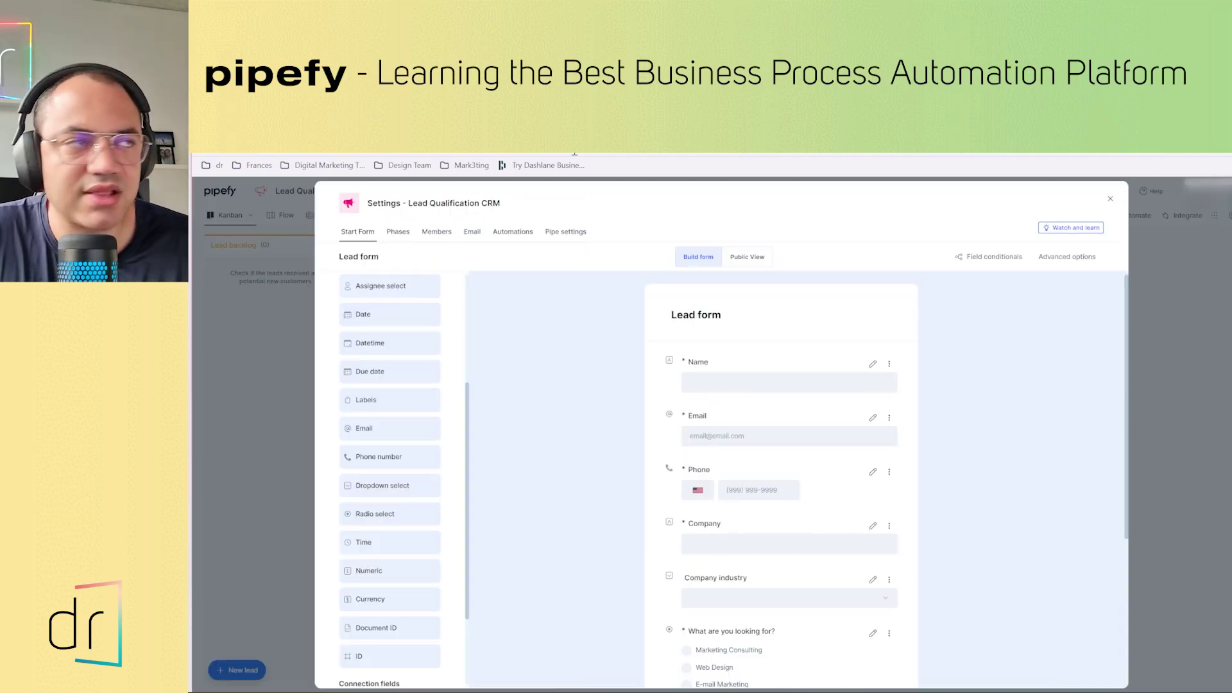
key(ctrl+Tab)
scroll(713, 402, down, 5)
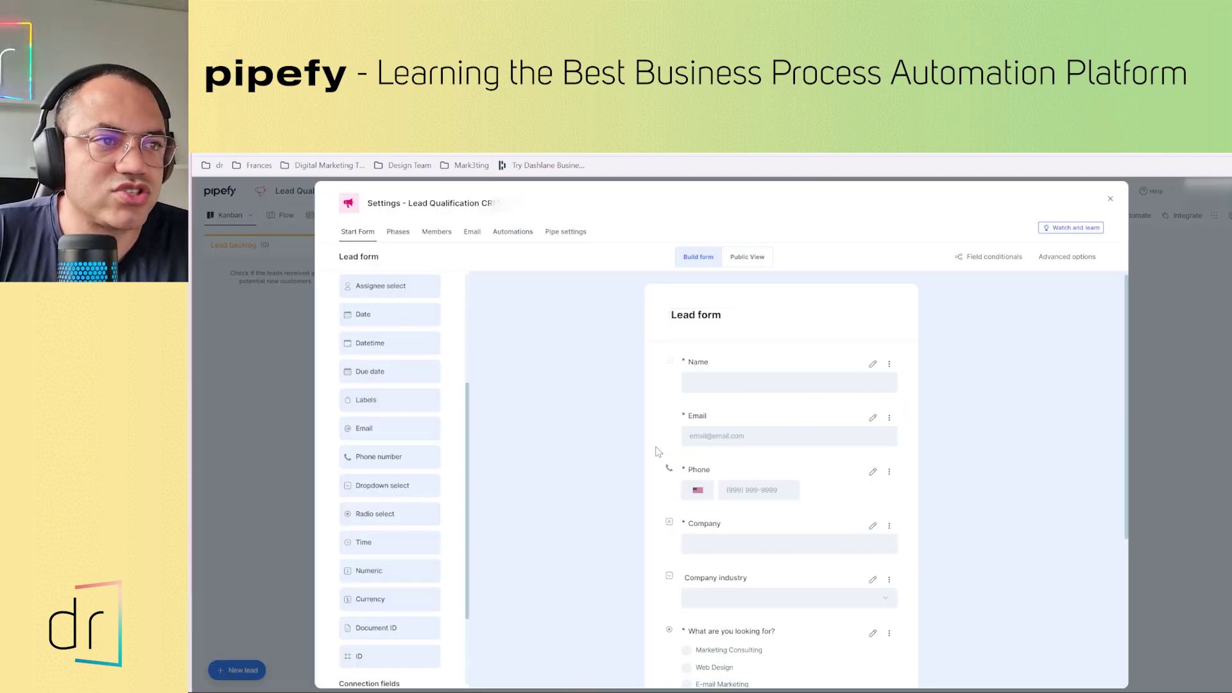
scroll(651, 456, down, 3)
scroll(642, 436, up, 3)
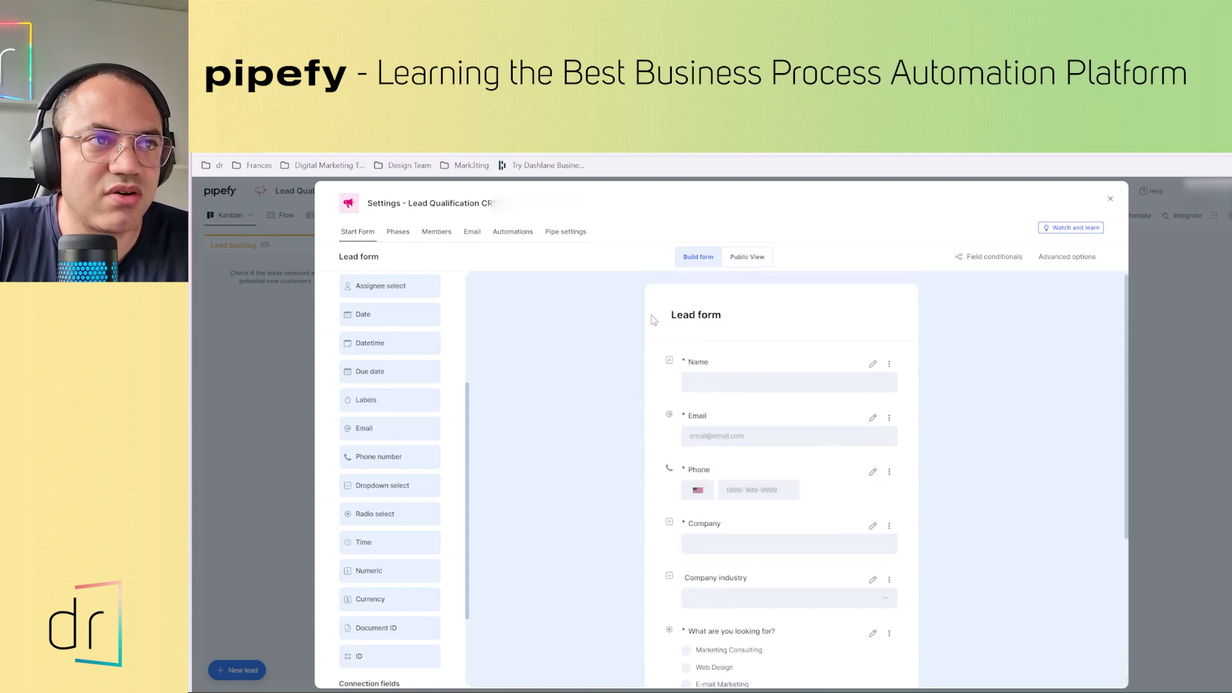
Show the form's Public View and make sure the Public toggle ends up on
click(738, 260)
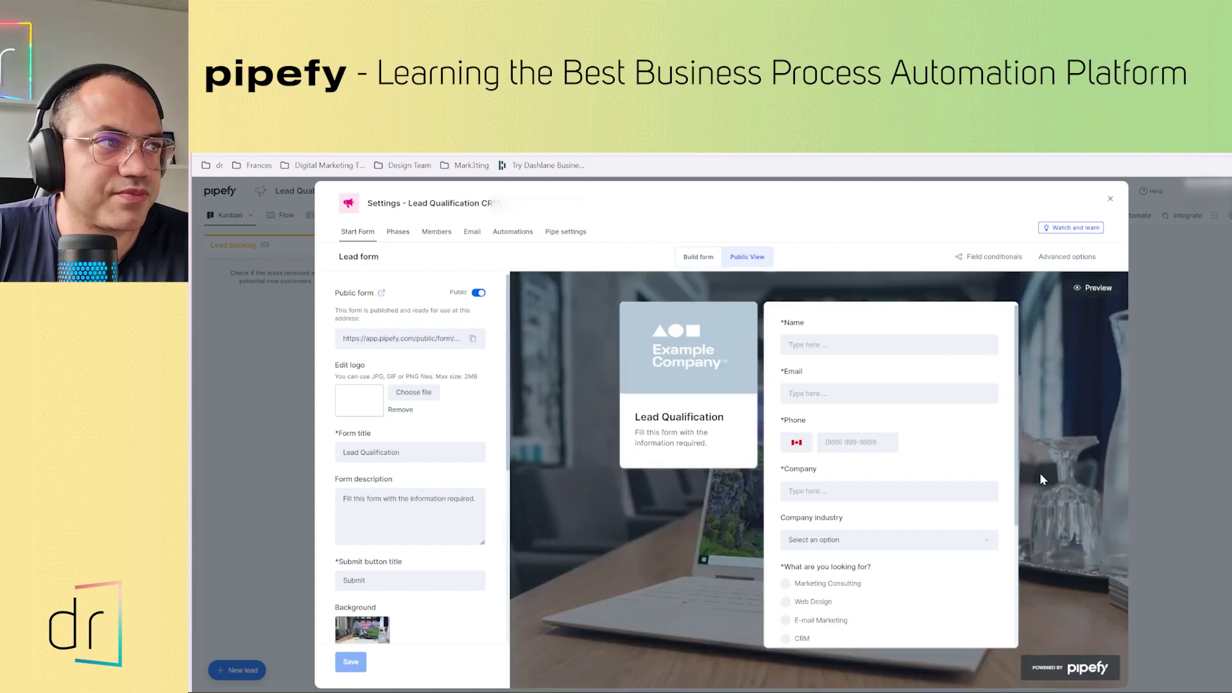
click(479, 294)
click(480, 295)
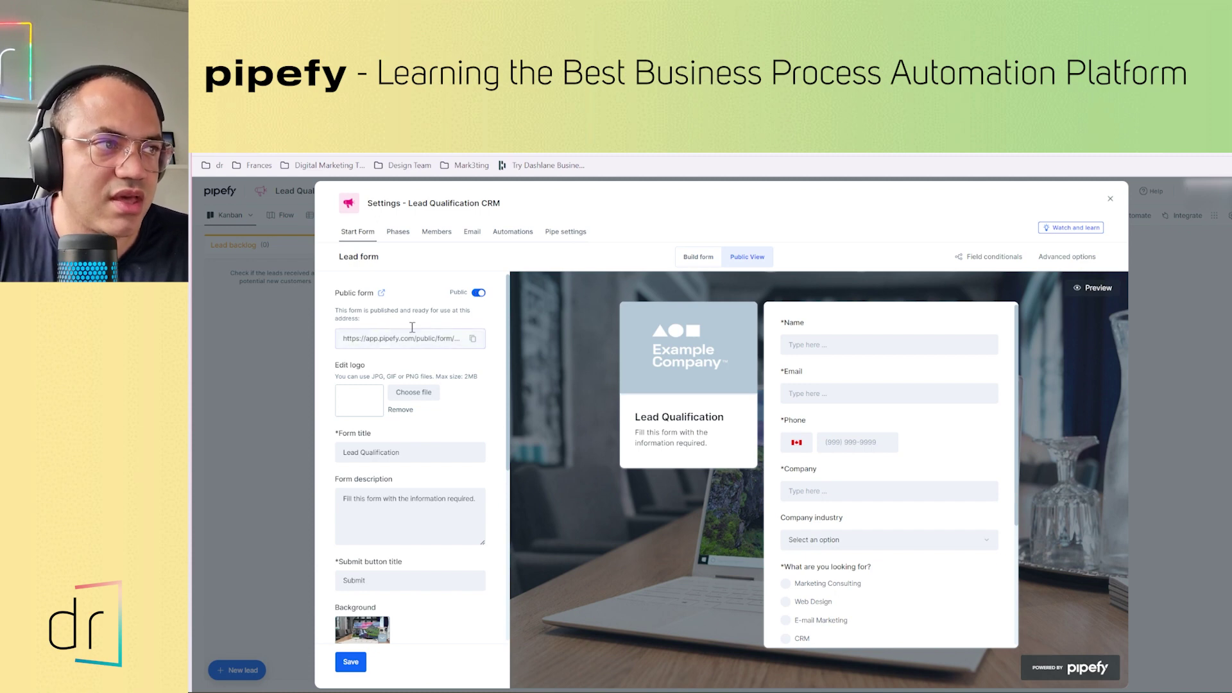
scroll(470, 299, down, 2)
scroll(469, 301, up, 2)
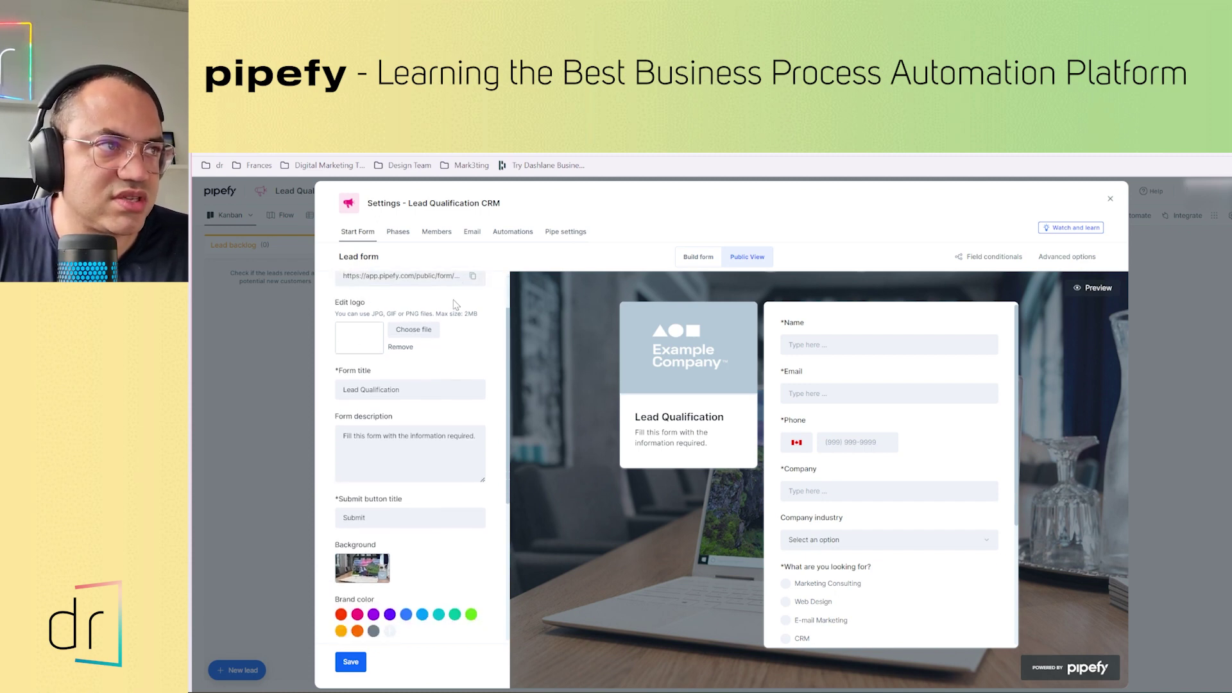
Copy the public form link and load it in a new browser tab
click(369, 341)
triple_click(371, 342)
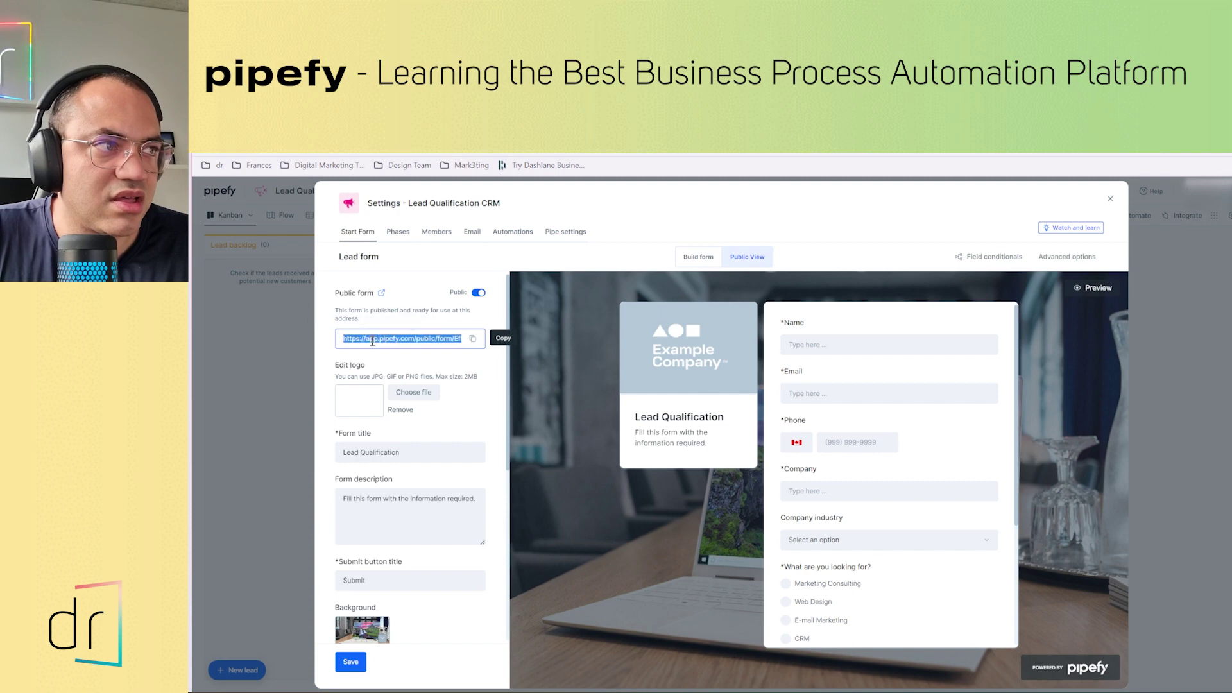
click(460, 357)
click(472, 340)
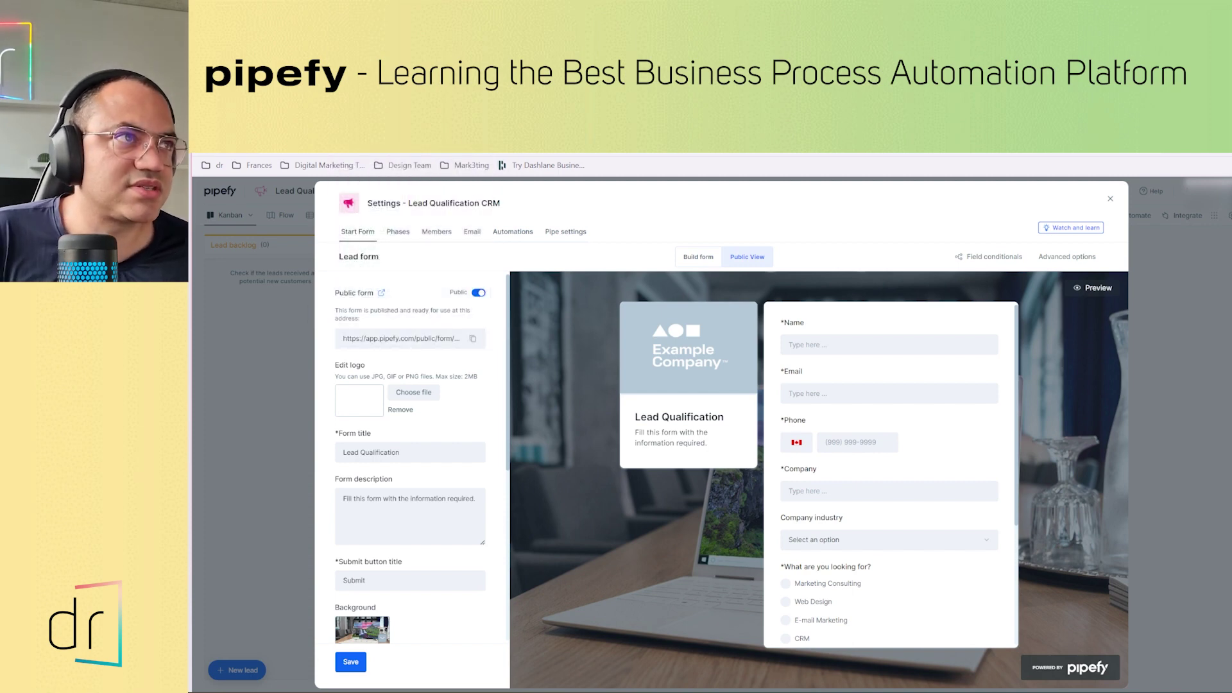
key(ctrl+t)
key(ctrl+v)
key(Return)
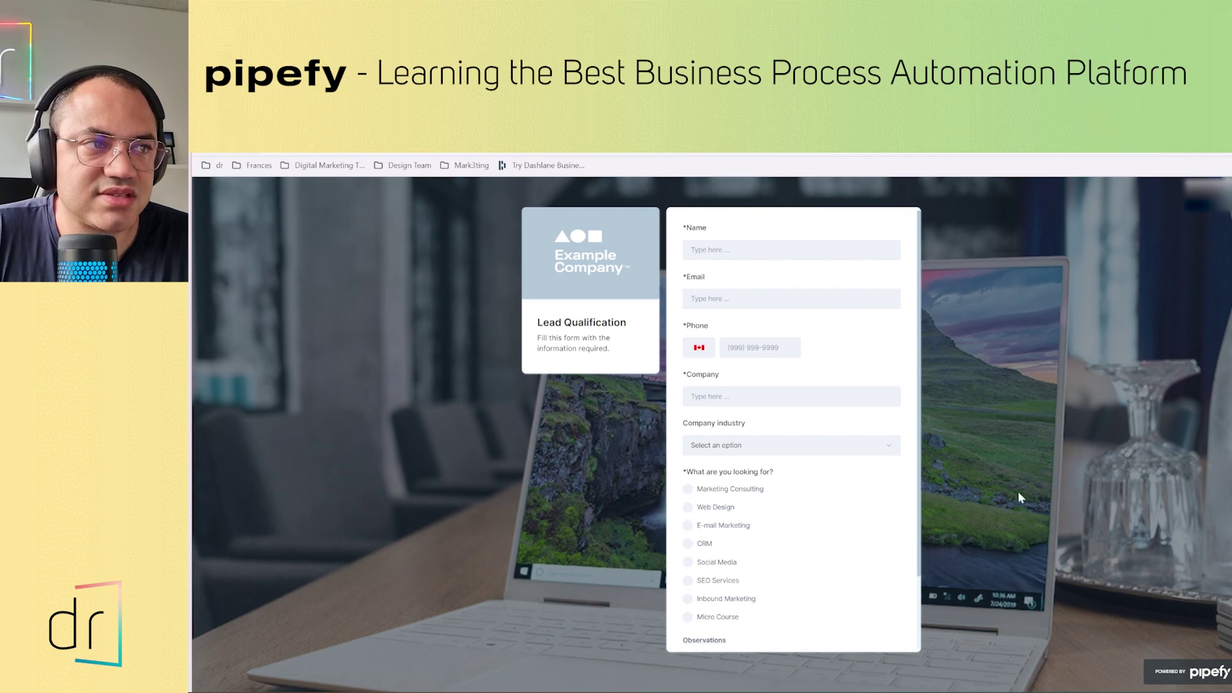
Glance at the WordPress contact-form page, then return to the Pipefy Lead Qualification CRM public form settings
scroll(807, 558, down, 2)
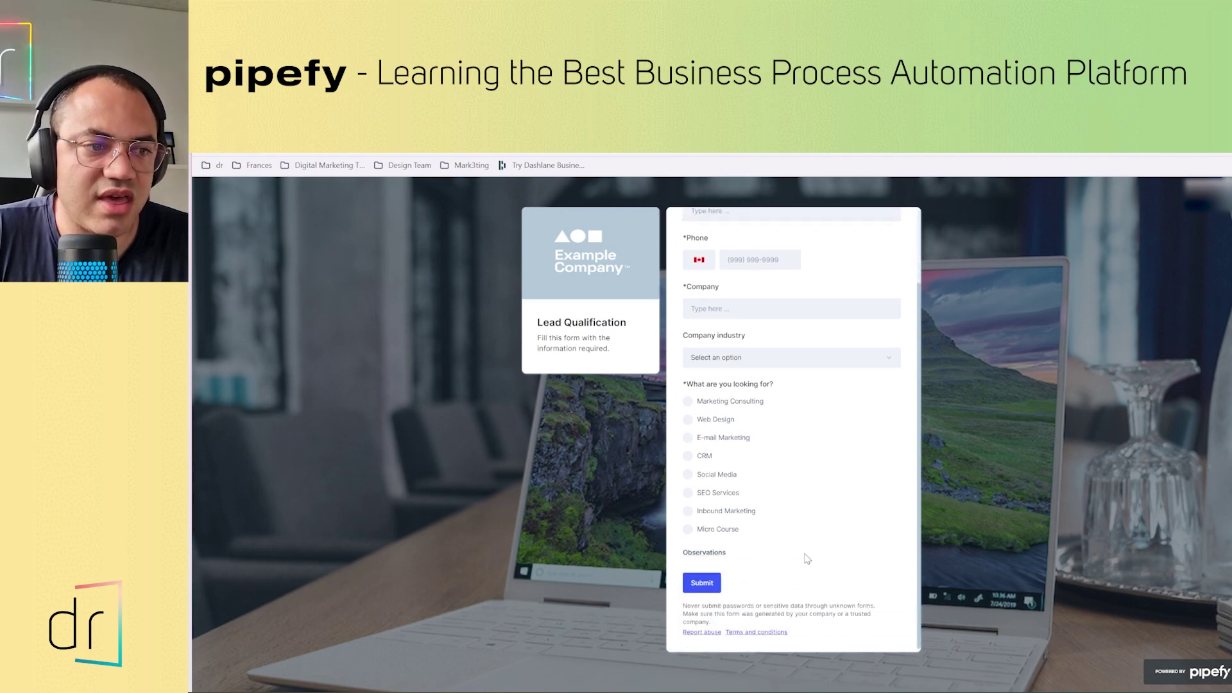
scroll(776, 550, up, 2)
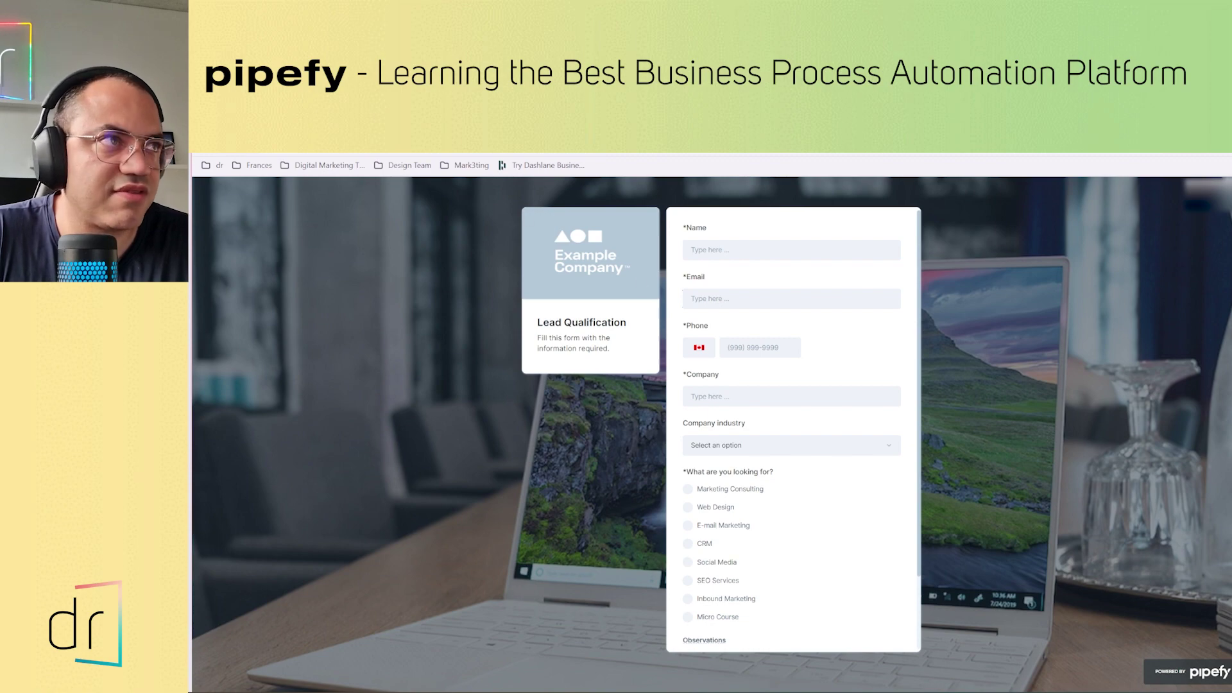
key(ctrl+Tab)
key(ctrl+shift+Tab)
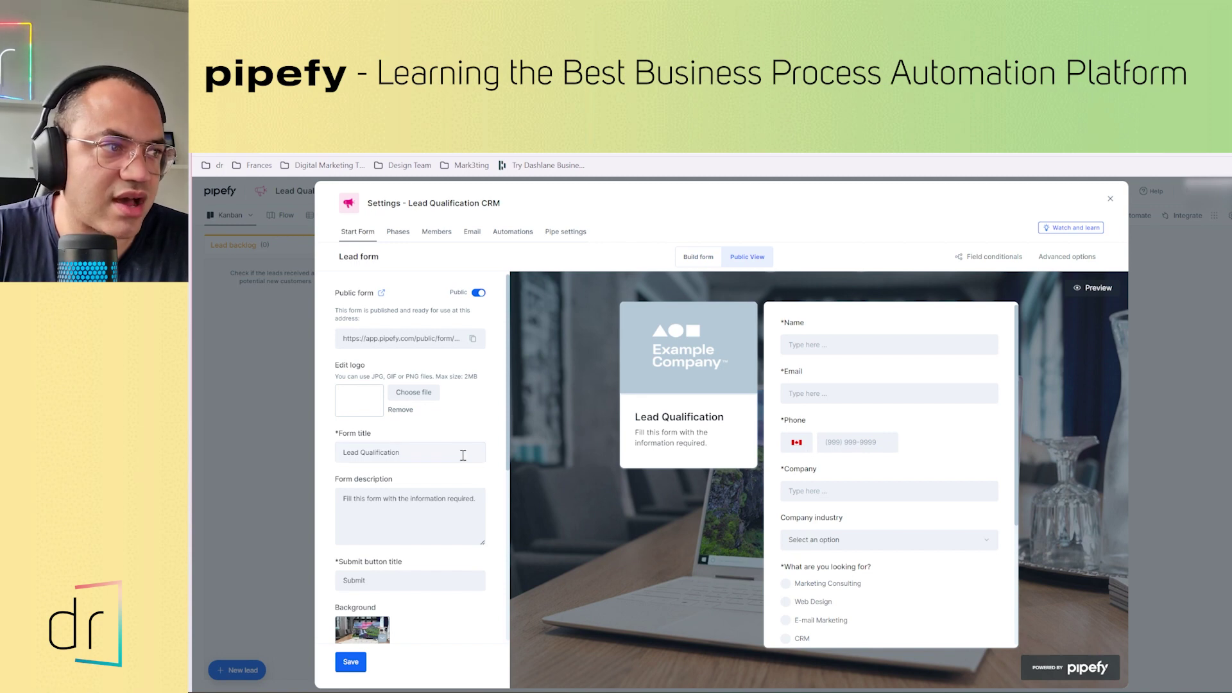
Try choosing the zipped Logos PNG file as the lead form's logo
click(357, 452)
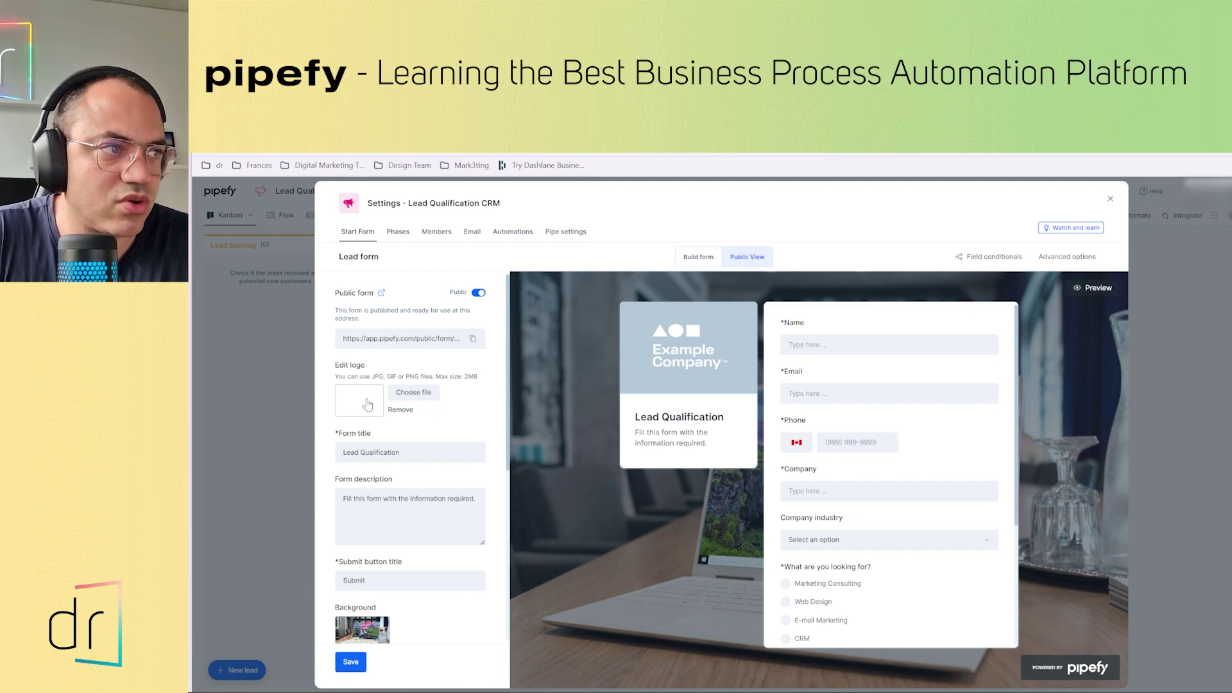
click(408, 393)
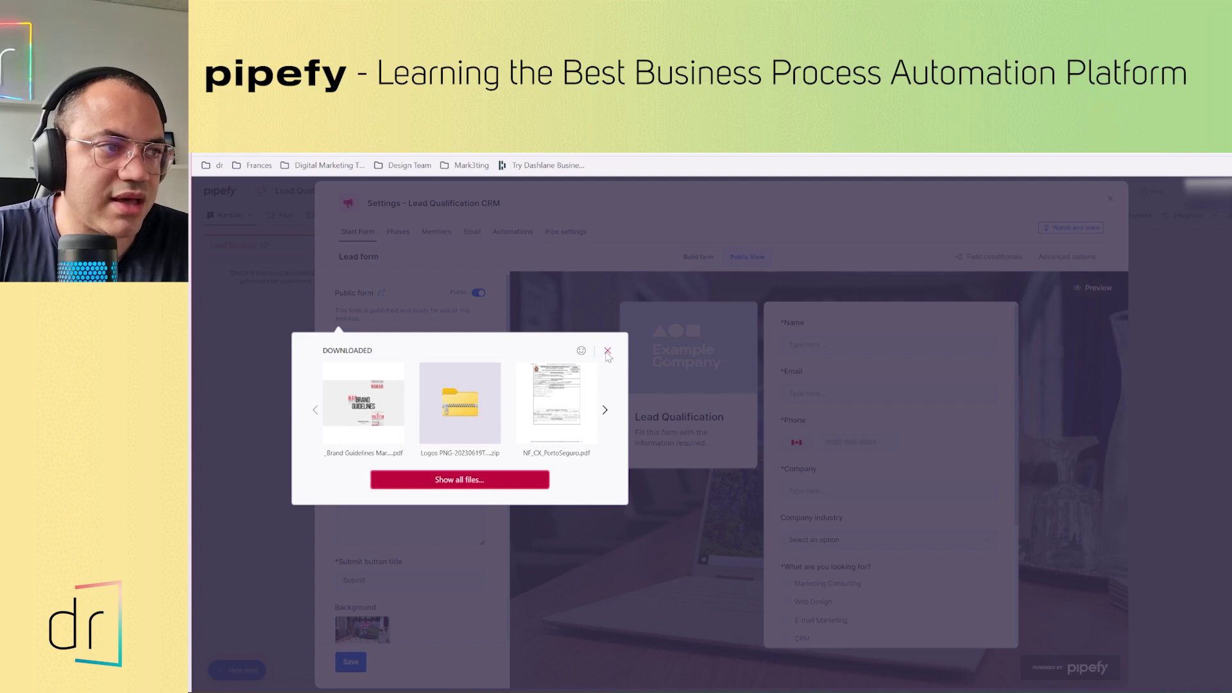
click(461, 416)
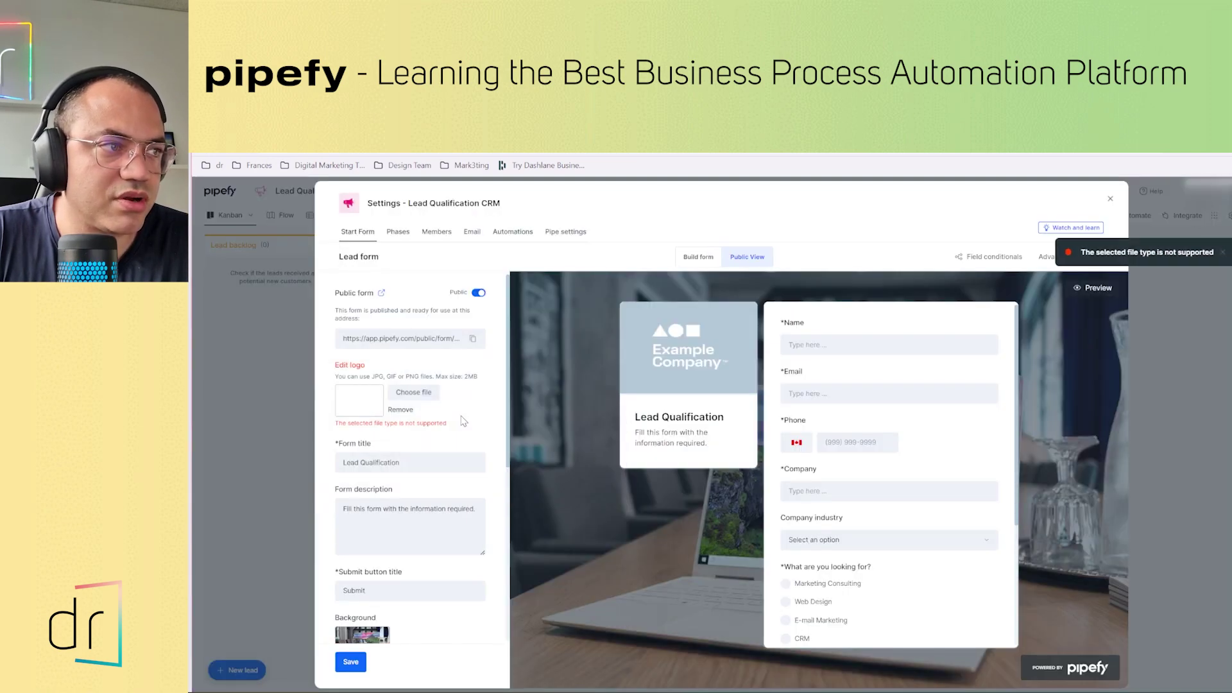
click(411, 394)
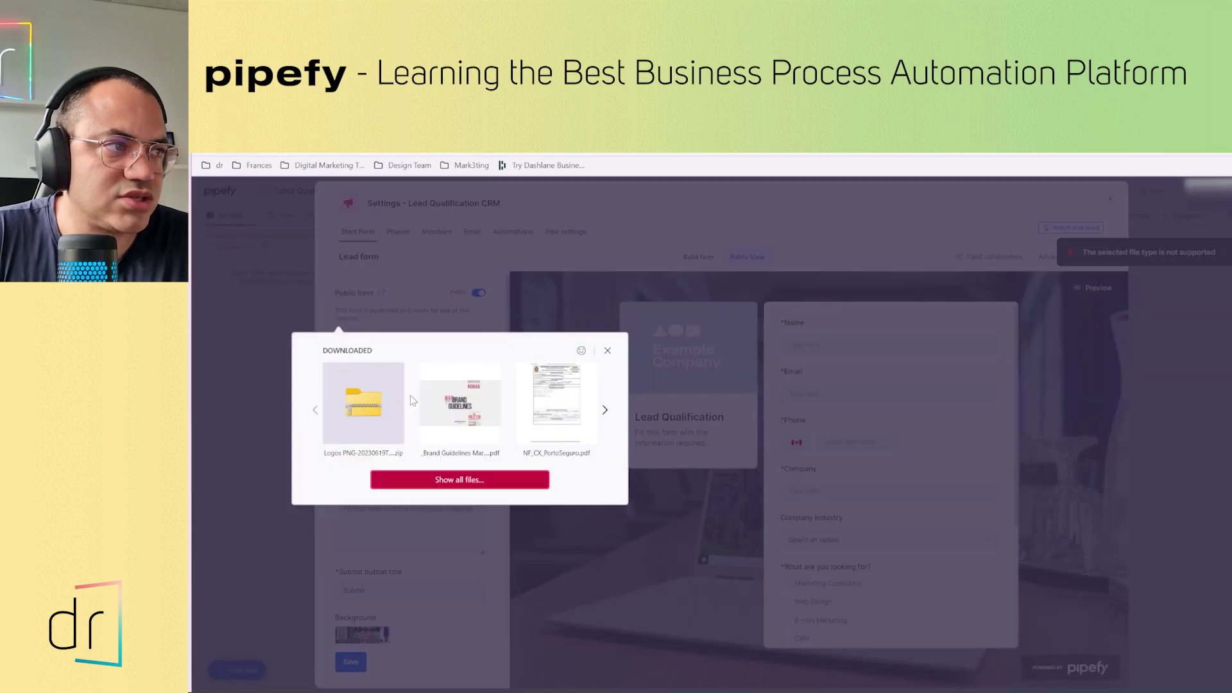
click(429, 482)
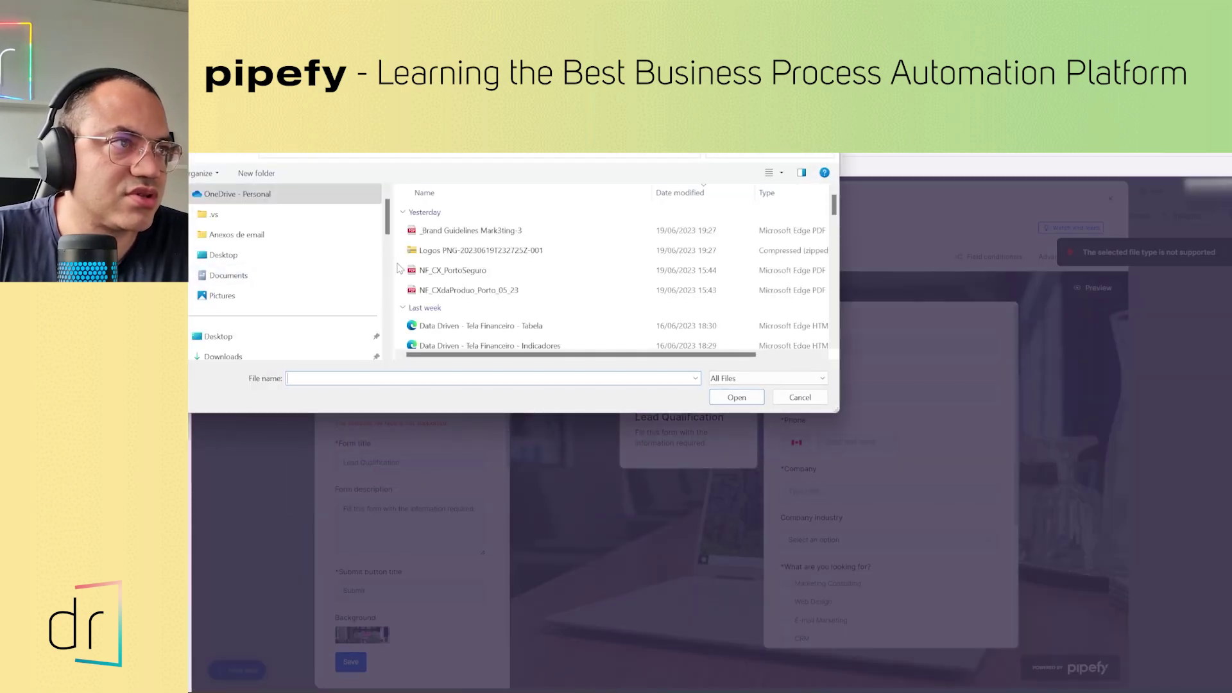
double_click(430, 255)
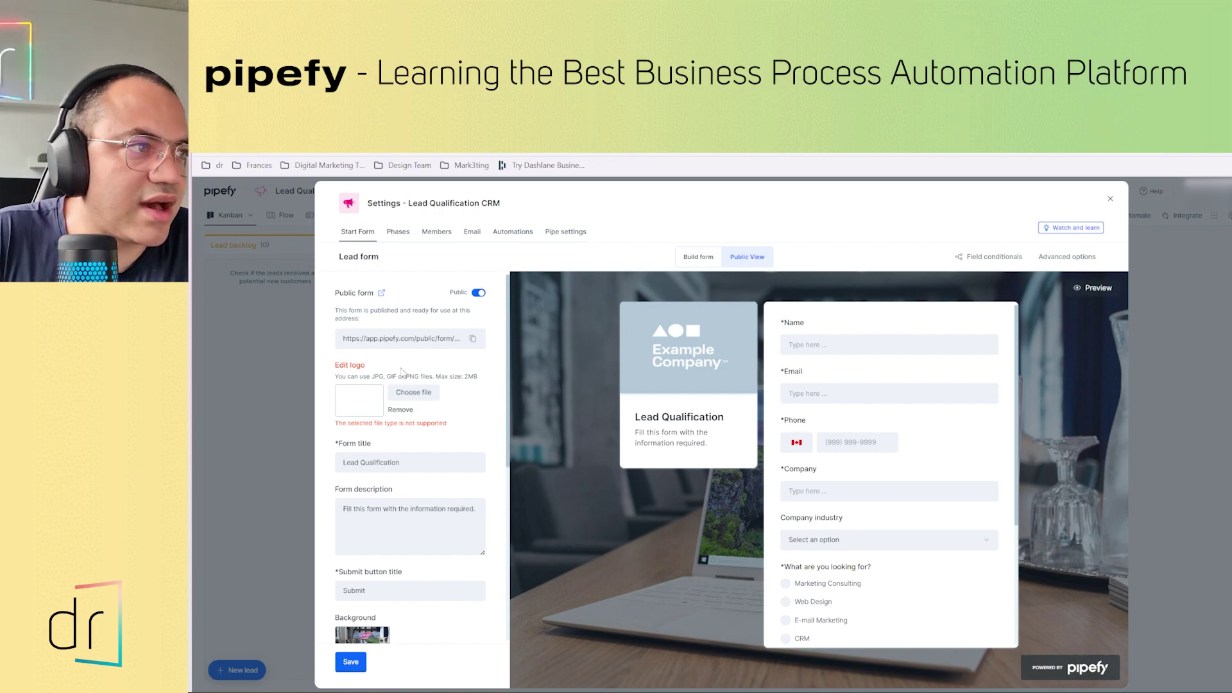
Browse to the folder with the Mark3ting logo PNG and load it into the logo cropper
click(359, 410)
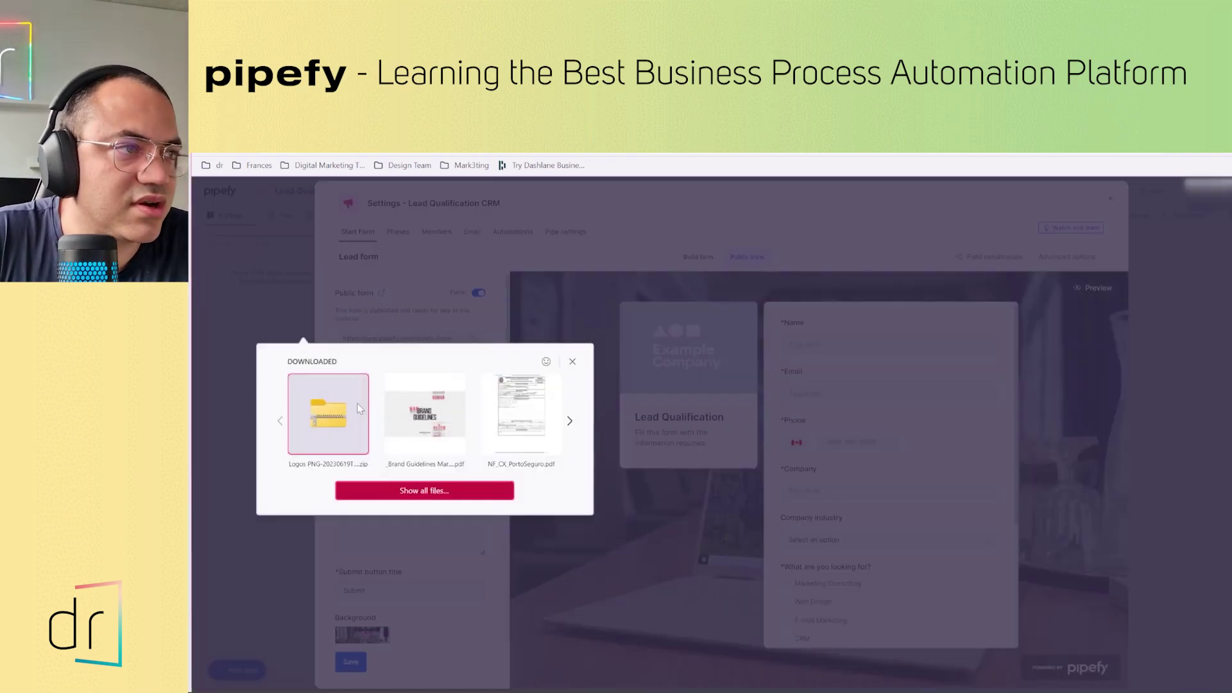
click(373, 491)
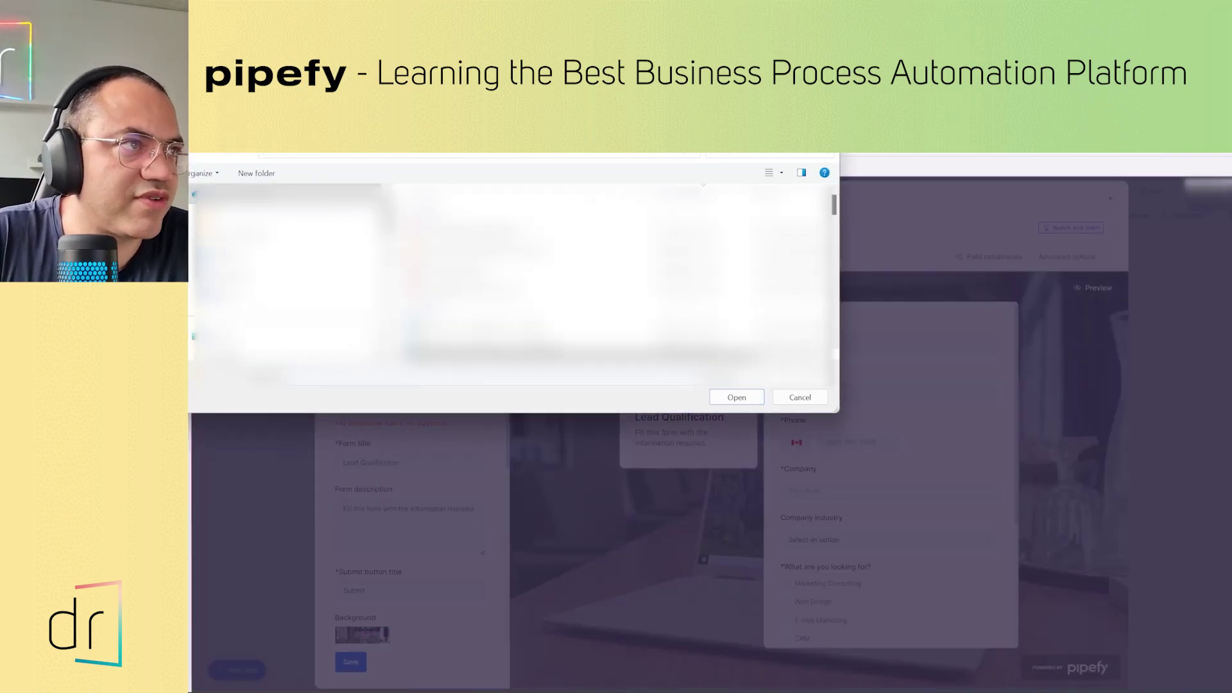
scroll(295, 260, down, 1)
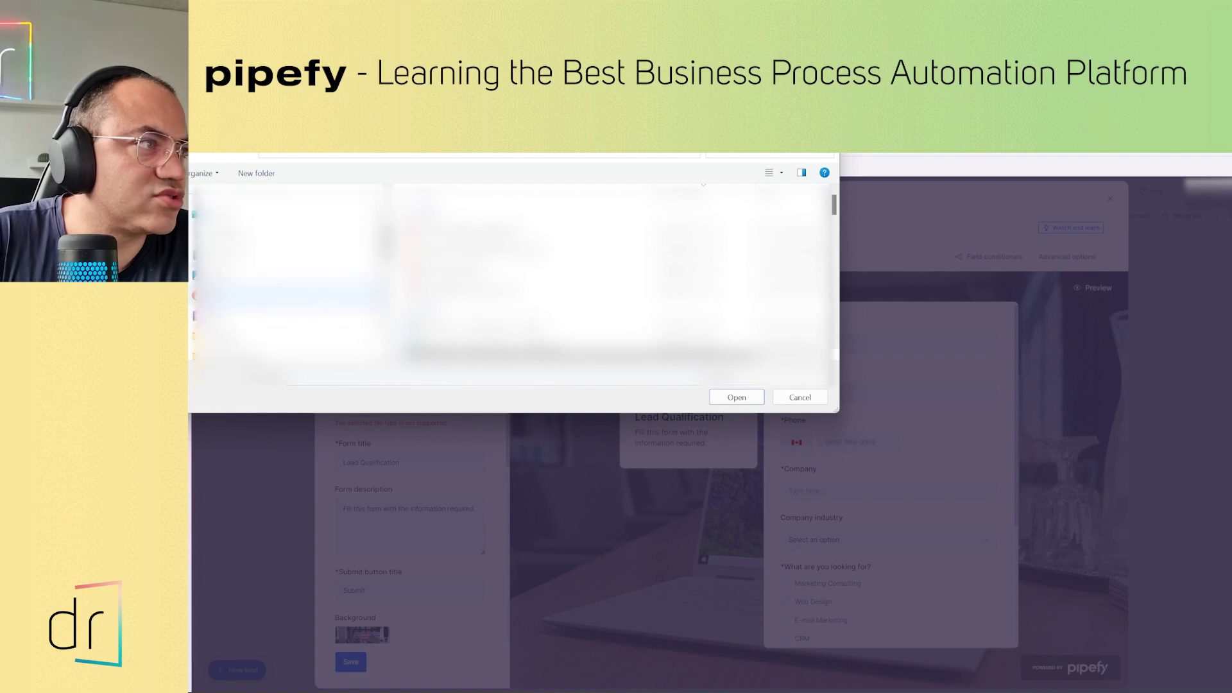
scroll(296, 260, up, 1)
scroll(296, 260, down, 4)
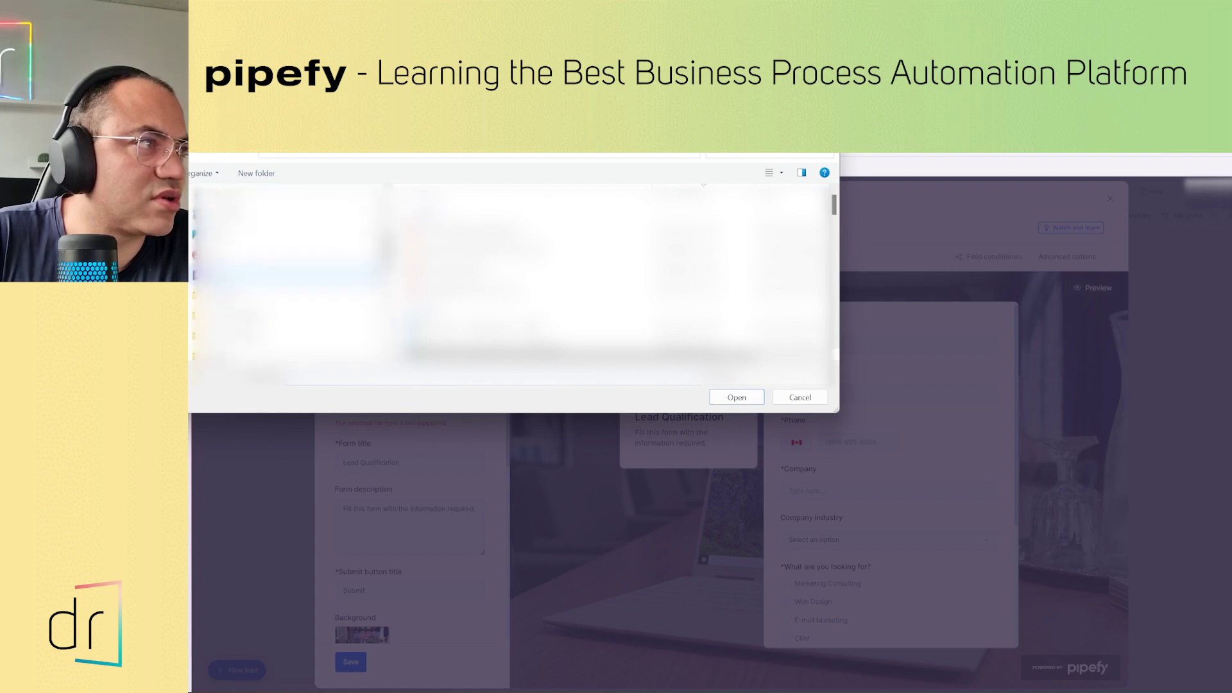
click(292, 274)
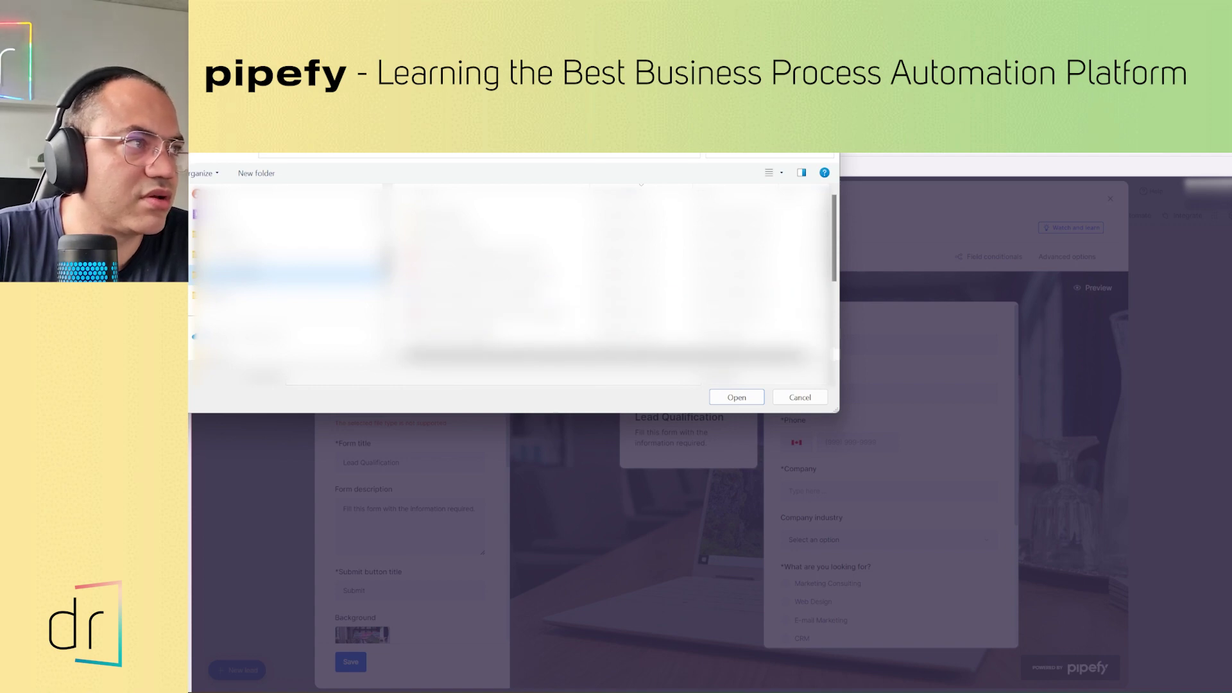
scroll(610, 276, down, 3)
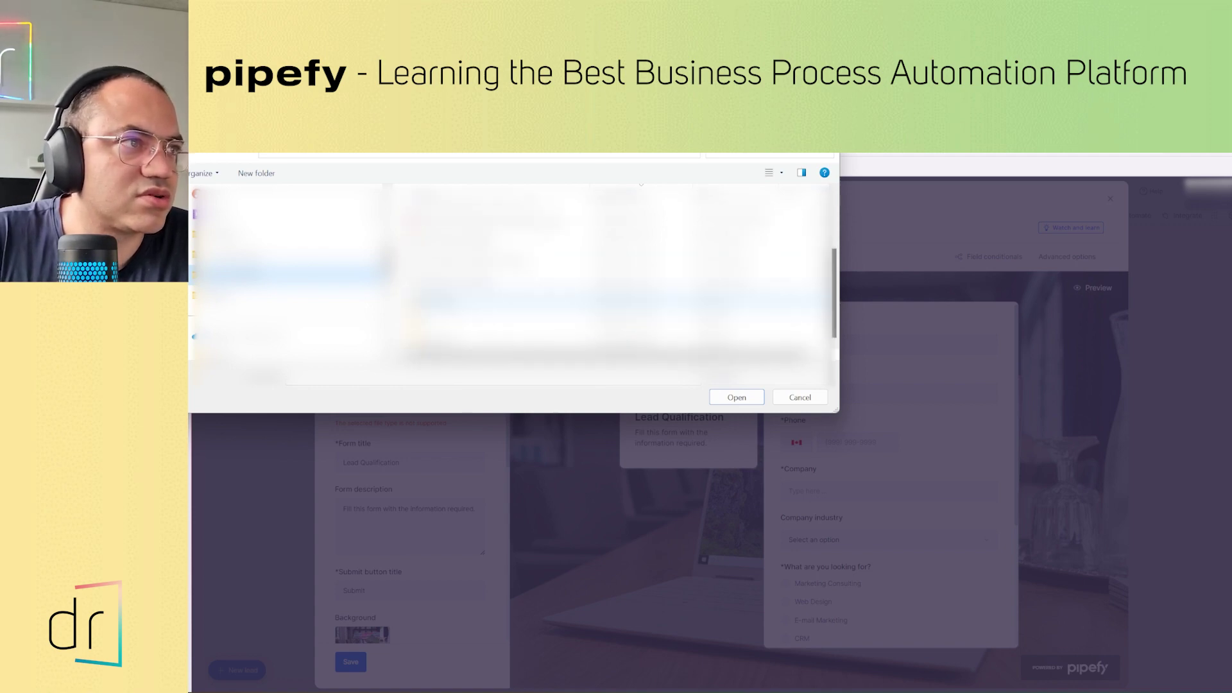
double_click(472, 300)
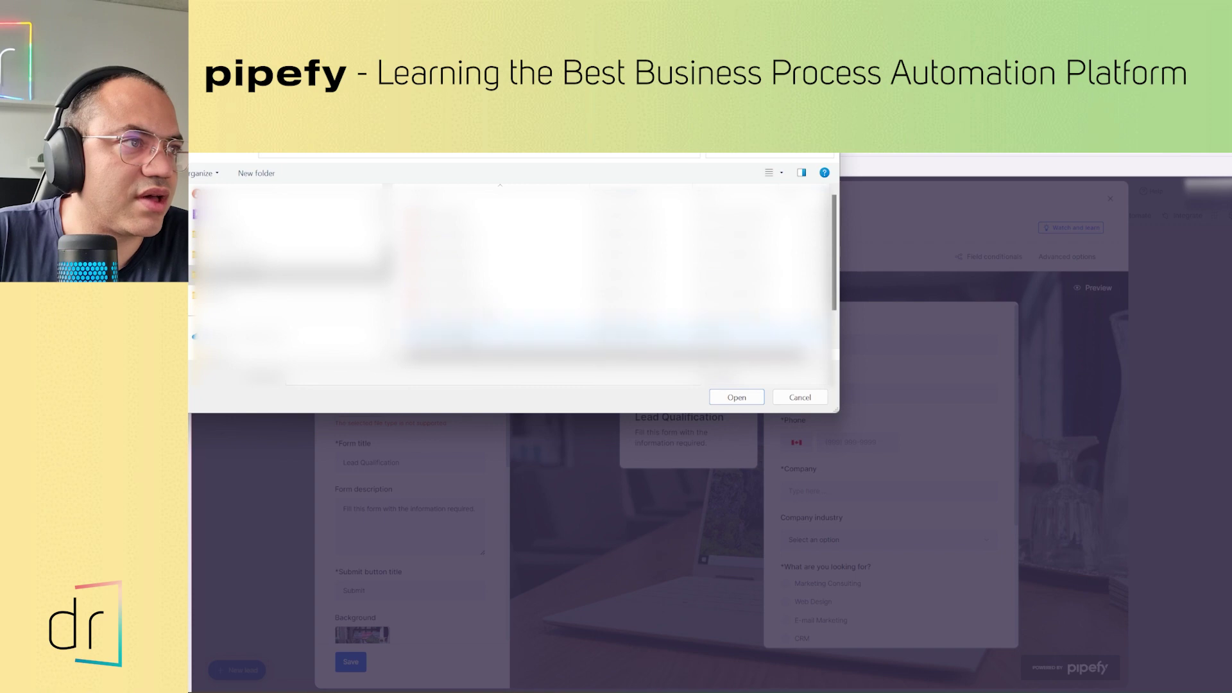
click(535, 334)
click(732, 397)
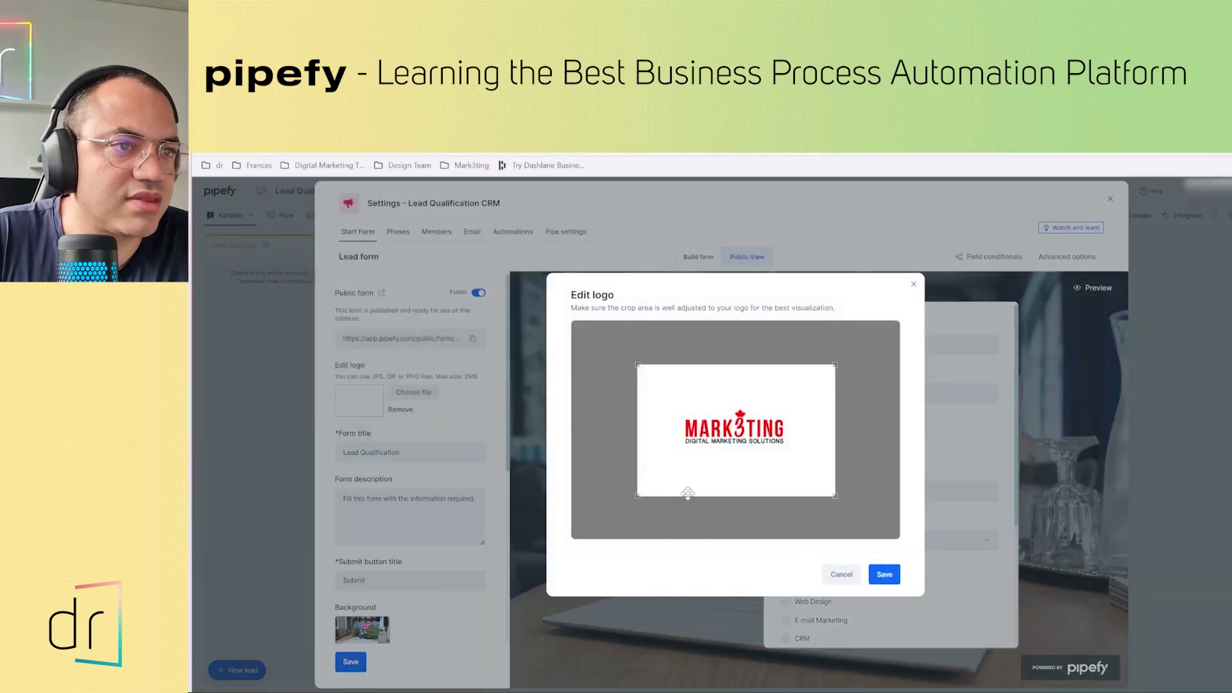
Crop tightly around the Mark3ting logo and save it to the form
drag(834, 497, 800, 472)
drag(634, 362, 712, 410)
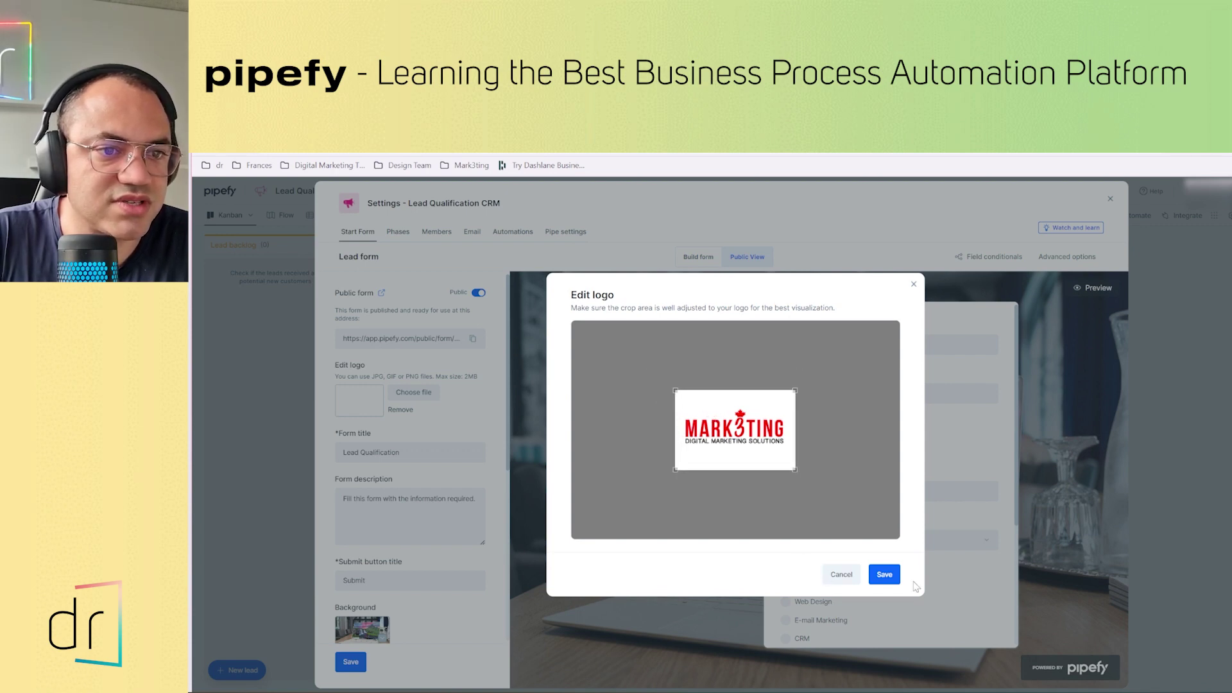
click(884, 574)
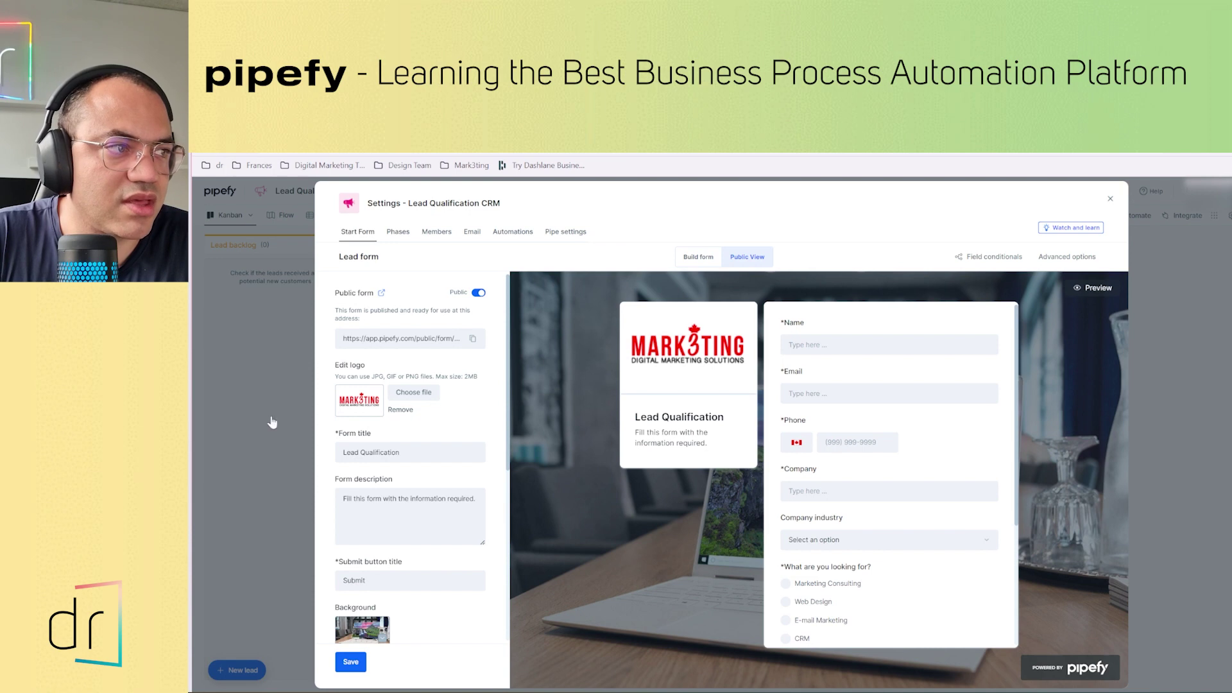
Select the word Qualification in the form title, dismiss the password popup, and focus the description
double_click(385, 454)
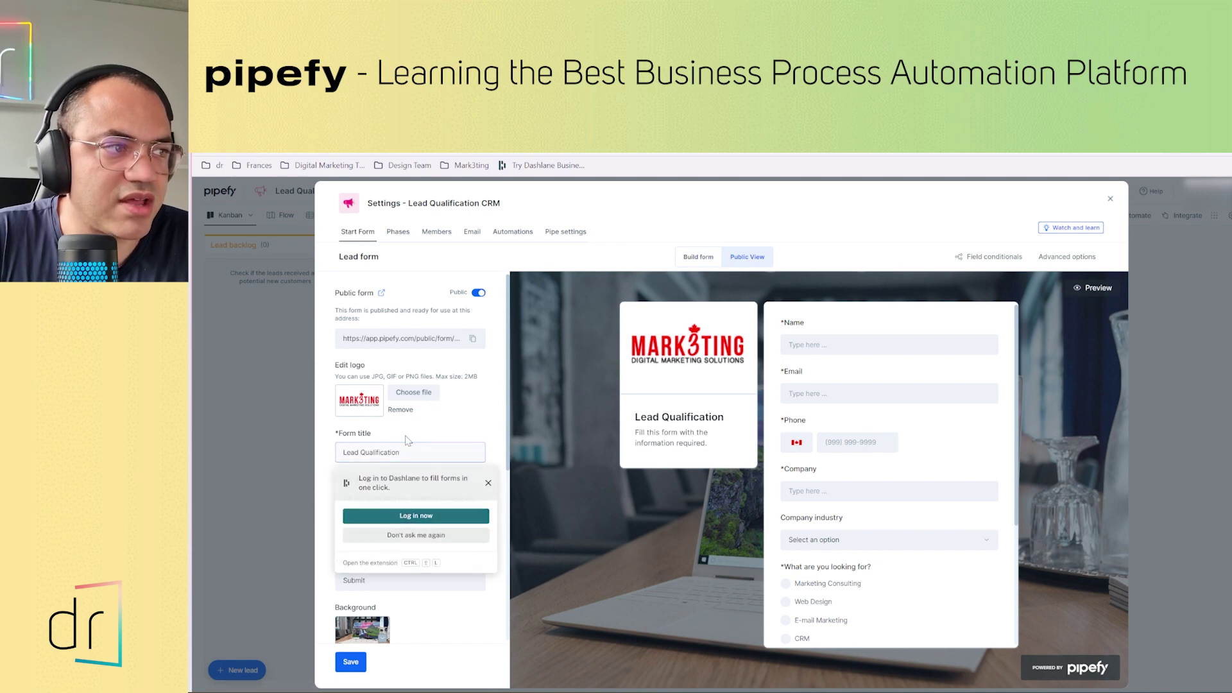
click(407, 441)
click(411, 501)
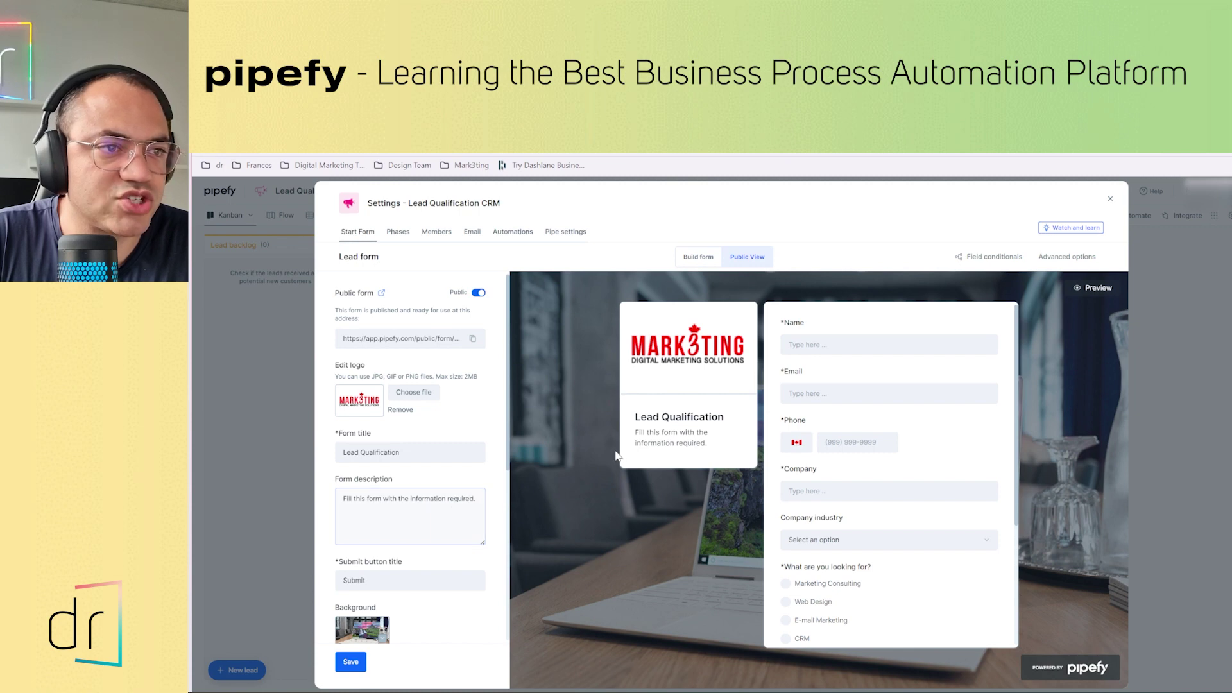
Leave the description unchanged and relabel the submit button from Submit to 'Request Quote'
click(662, 442)
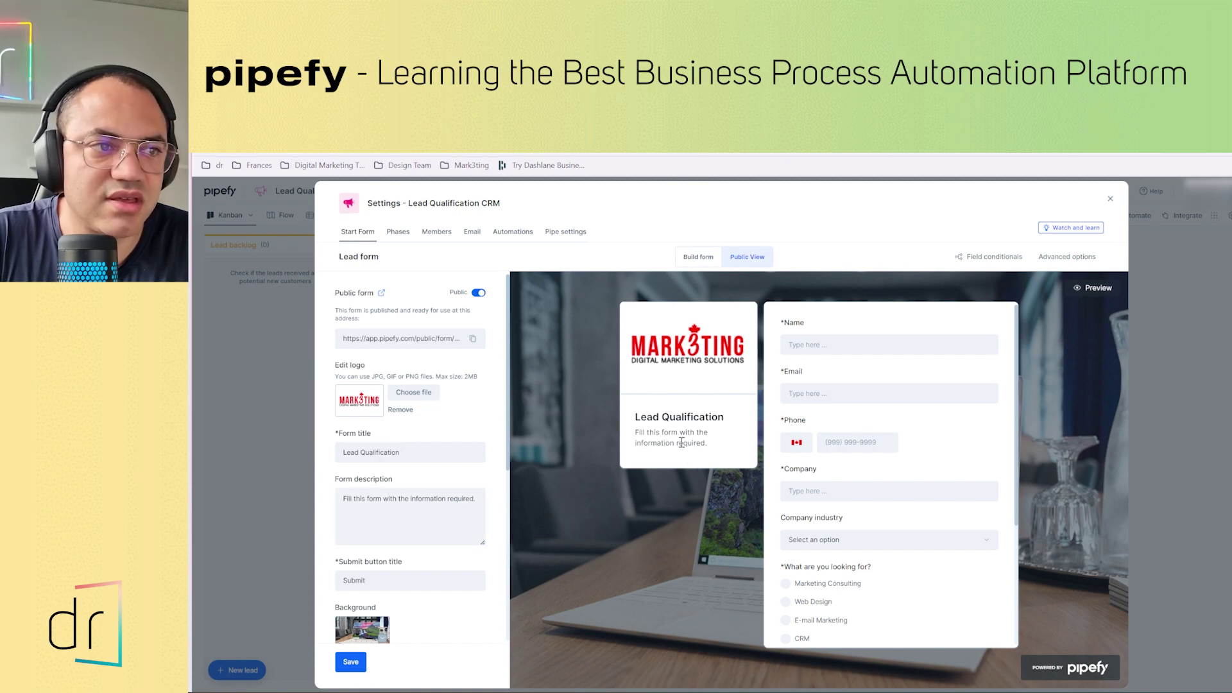
scroll(786, 491, down, 5)
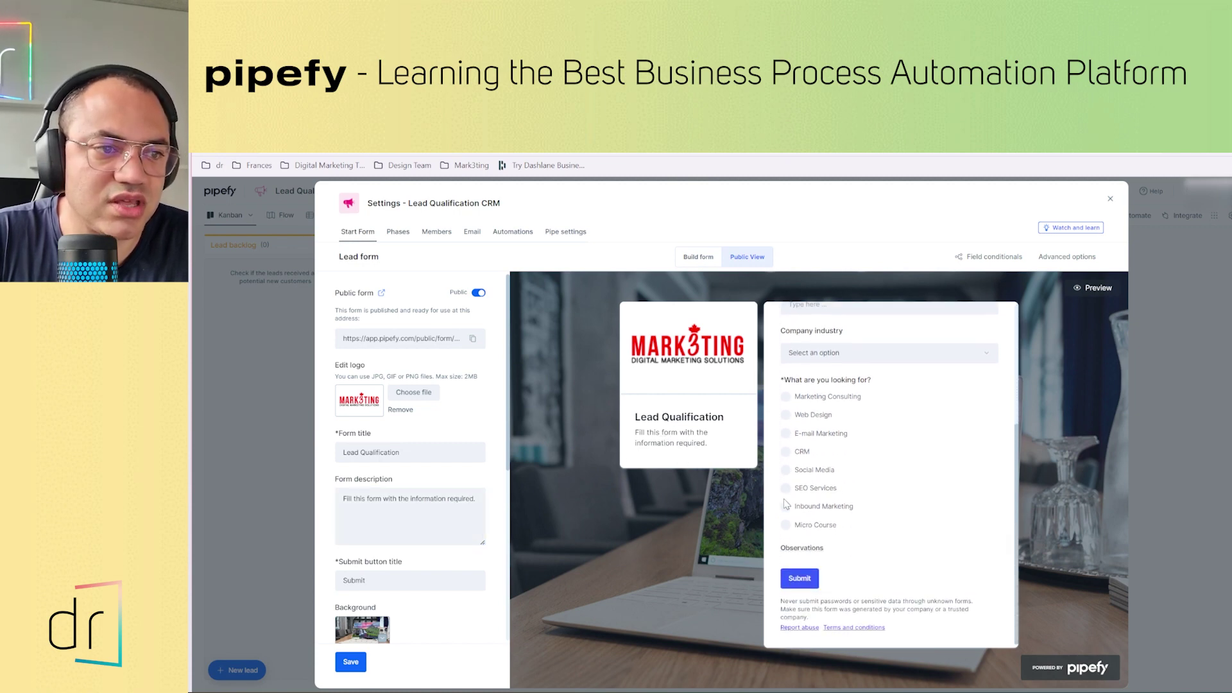
scroll(786, 491, up, 5)
click(351, 578)
scroll(780, 573, down, 5)
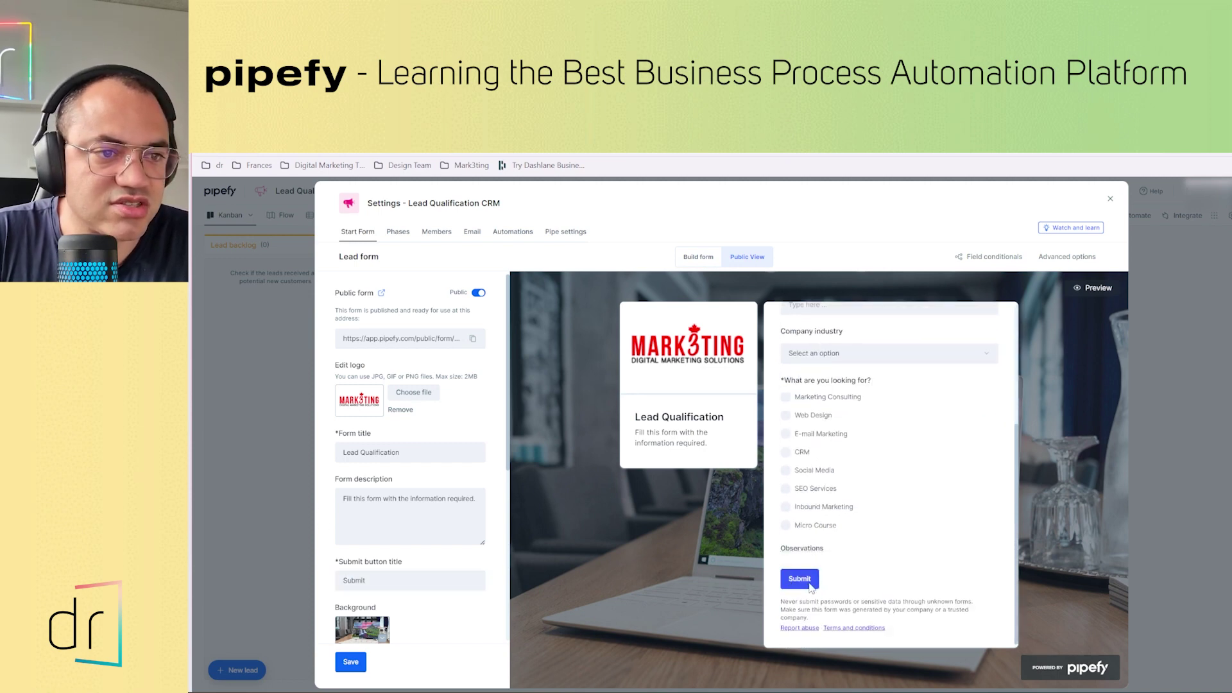
double_click(372, 579)
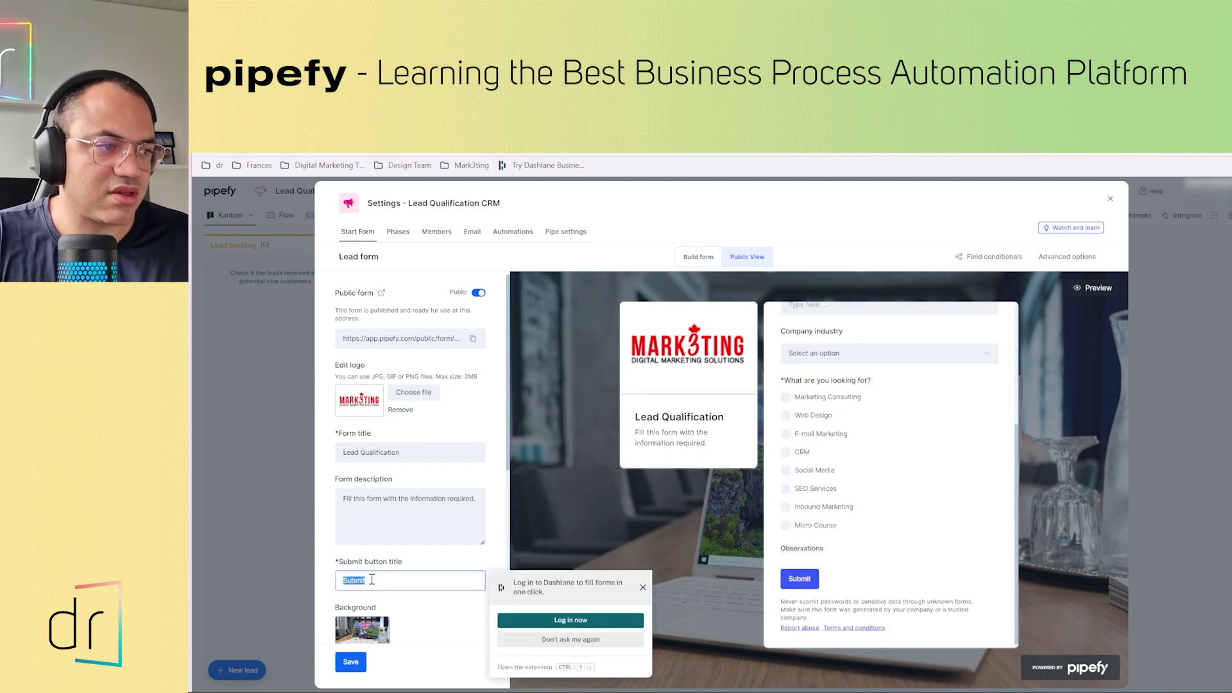
text(Reques)
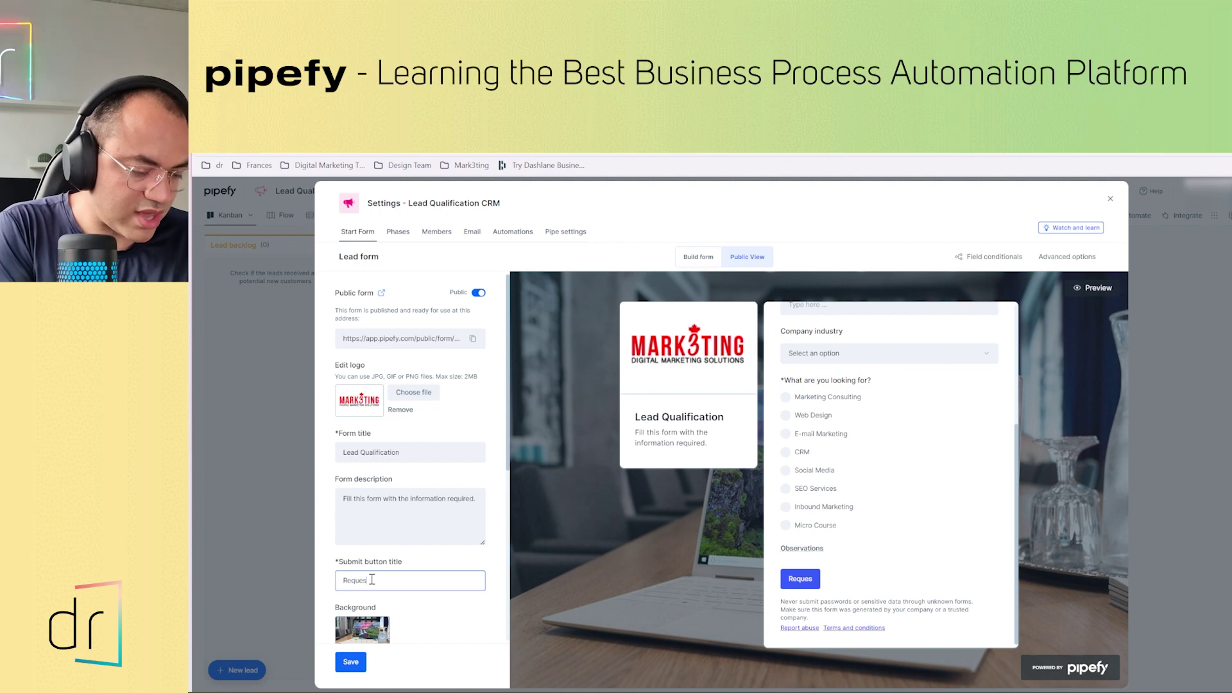
text(t)
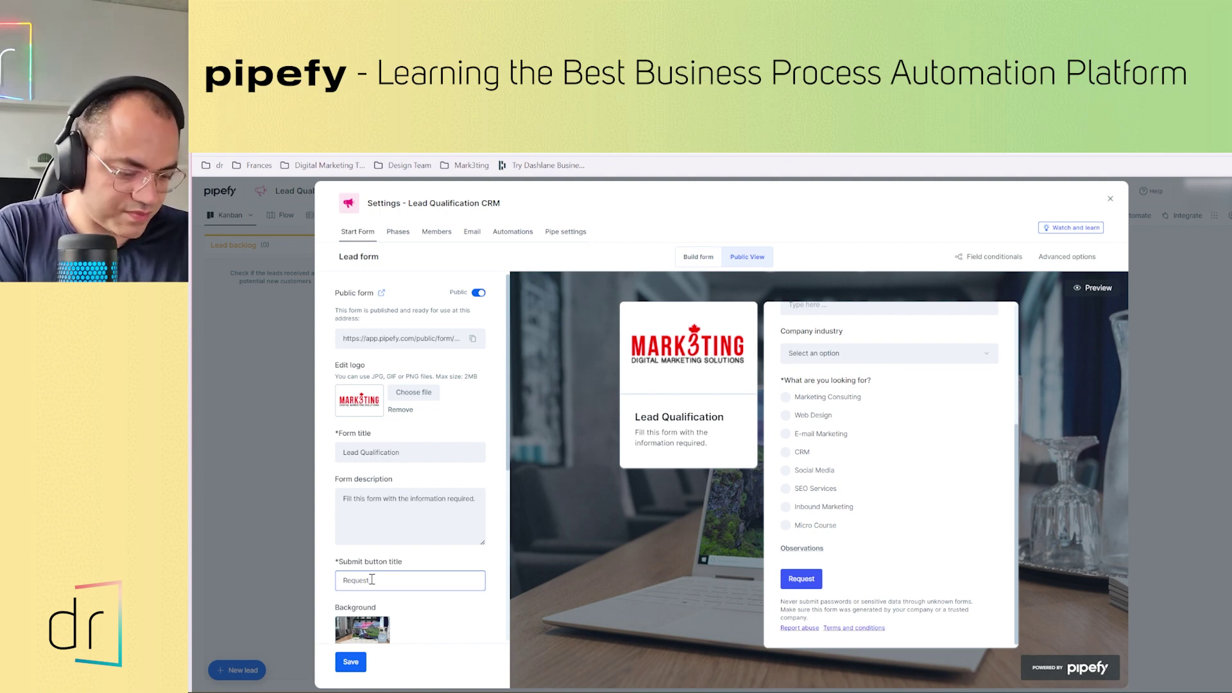
text( the Quet)
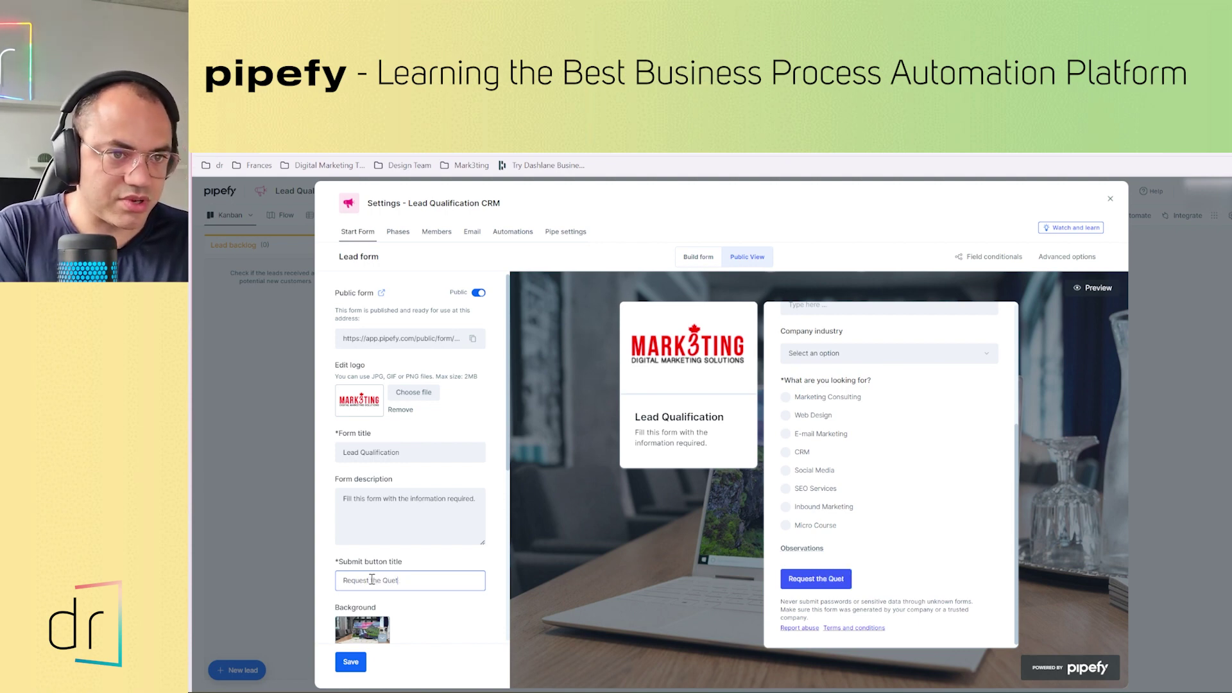
key(BackSpace)
key(BackSpace)
key(BackSpace)
key(BackSpace)
key(BackSpace)
key(BackSpace)
key(BackSpace)
key(BackSpace)
key(BackSpace)
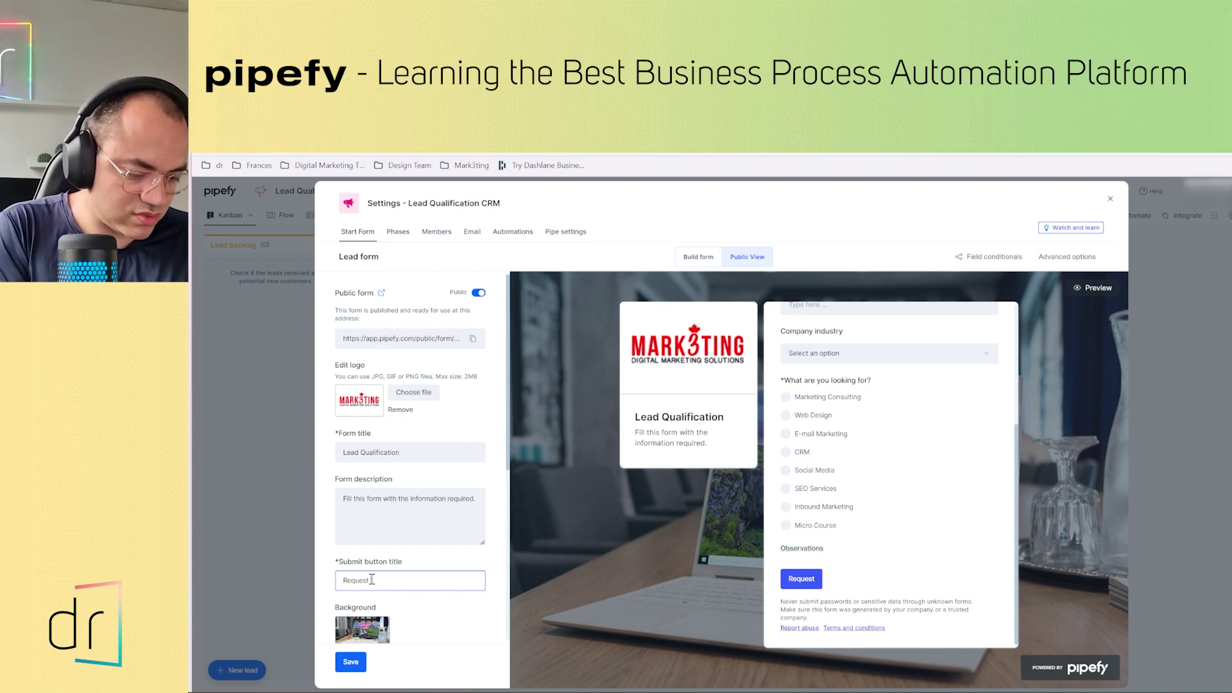
text(Quote)
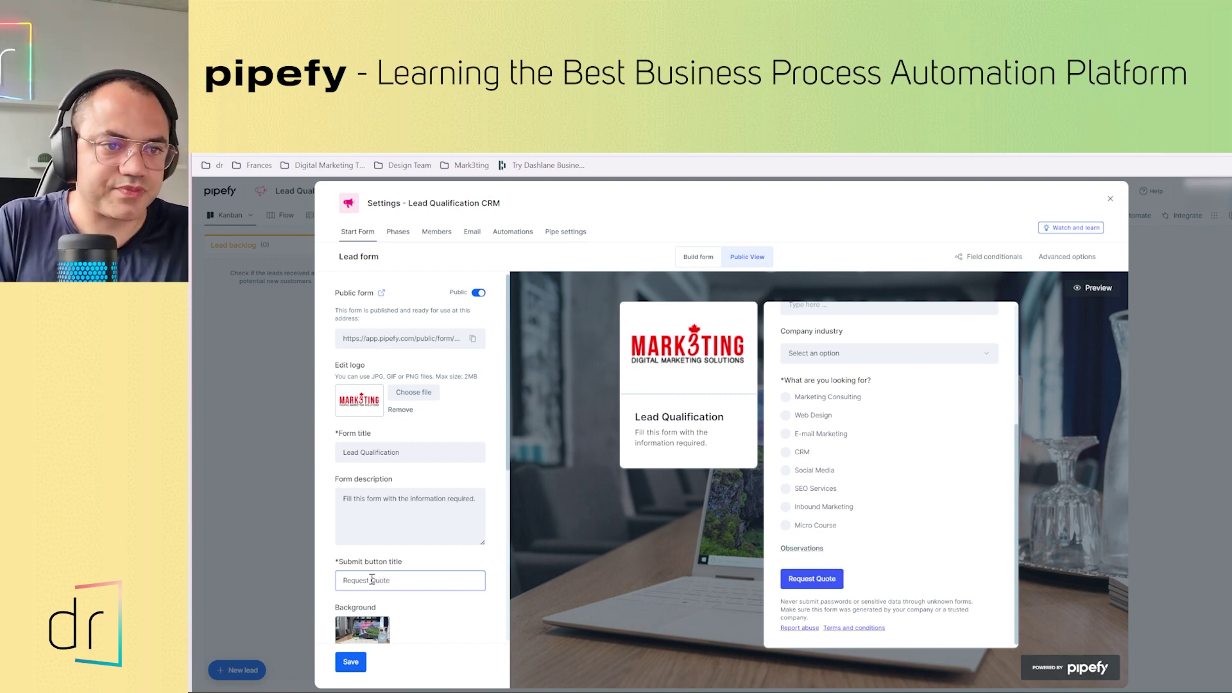
click(409, 607)
scroll(424, 601, down, 3)
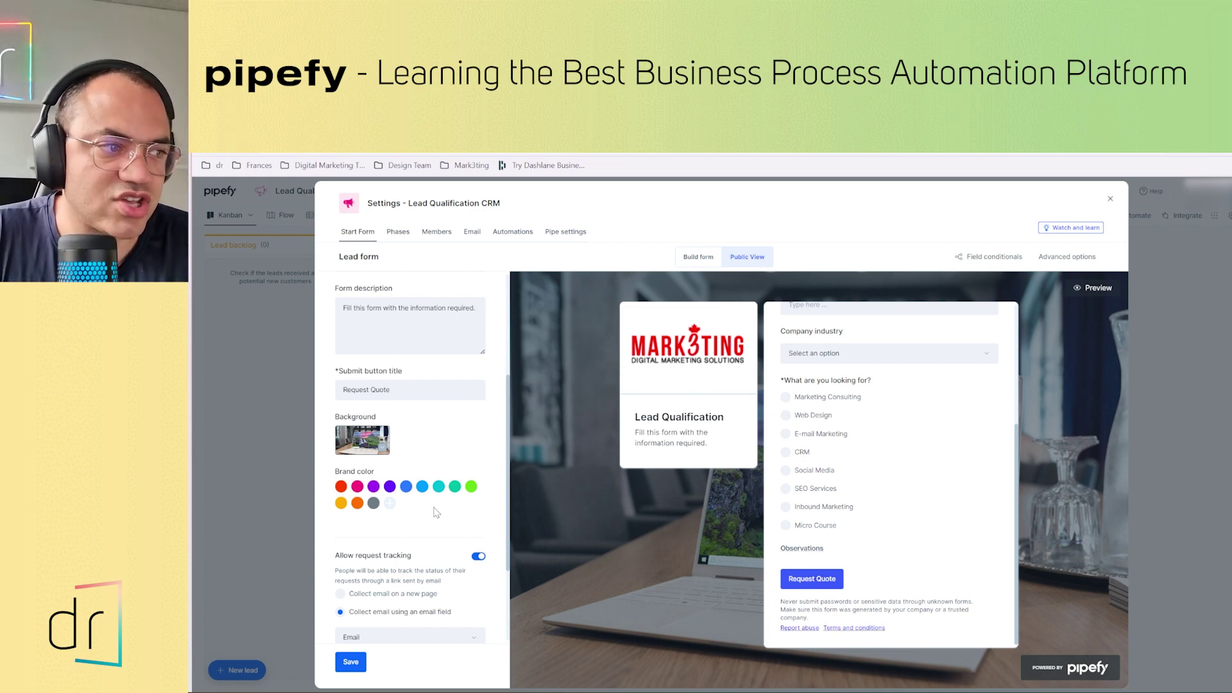
scroll(397, 597, down, 2)
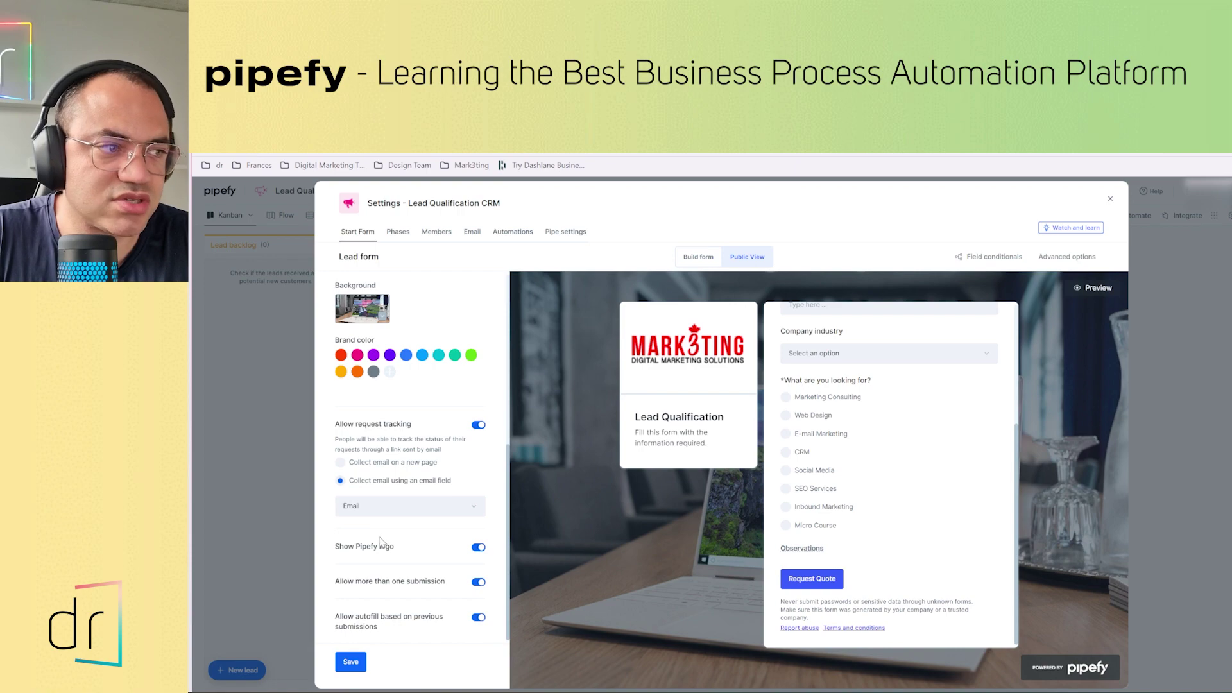
click(477, 550)
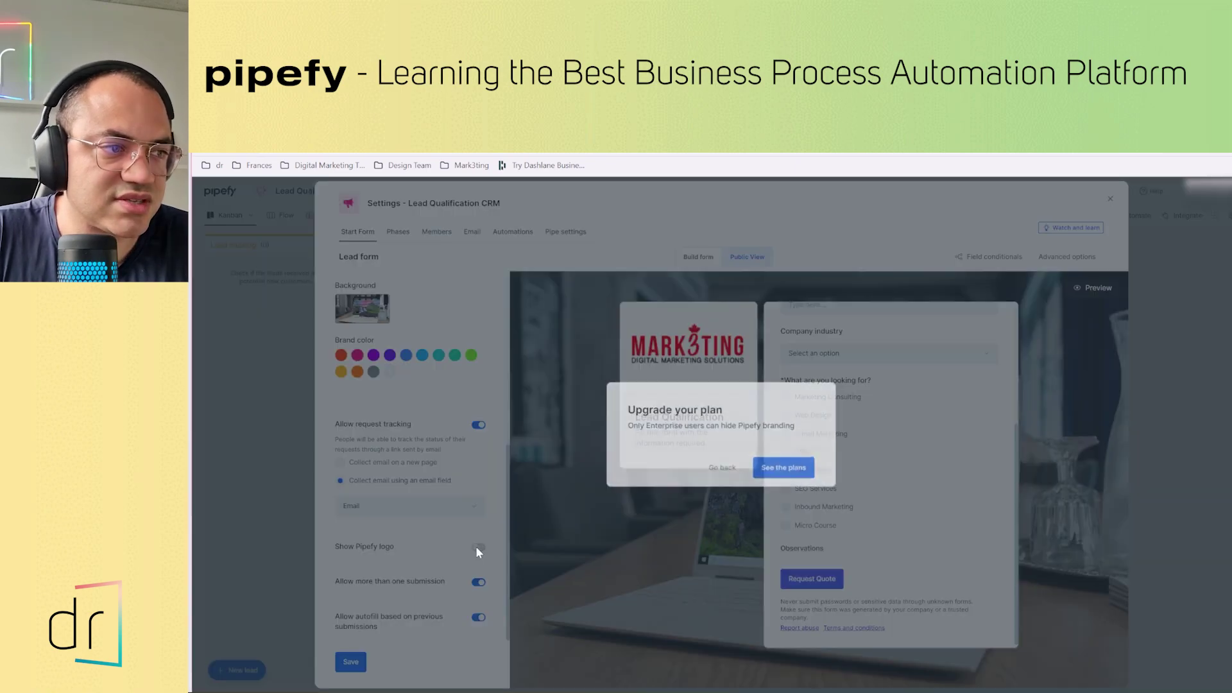
click(722, 467)
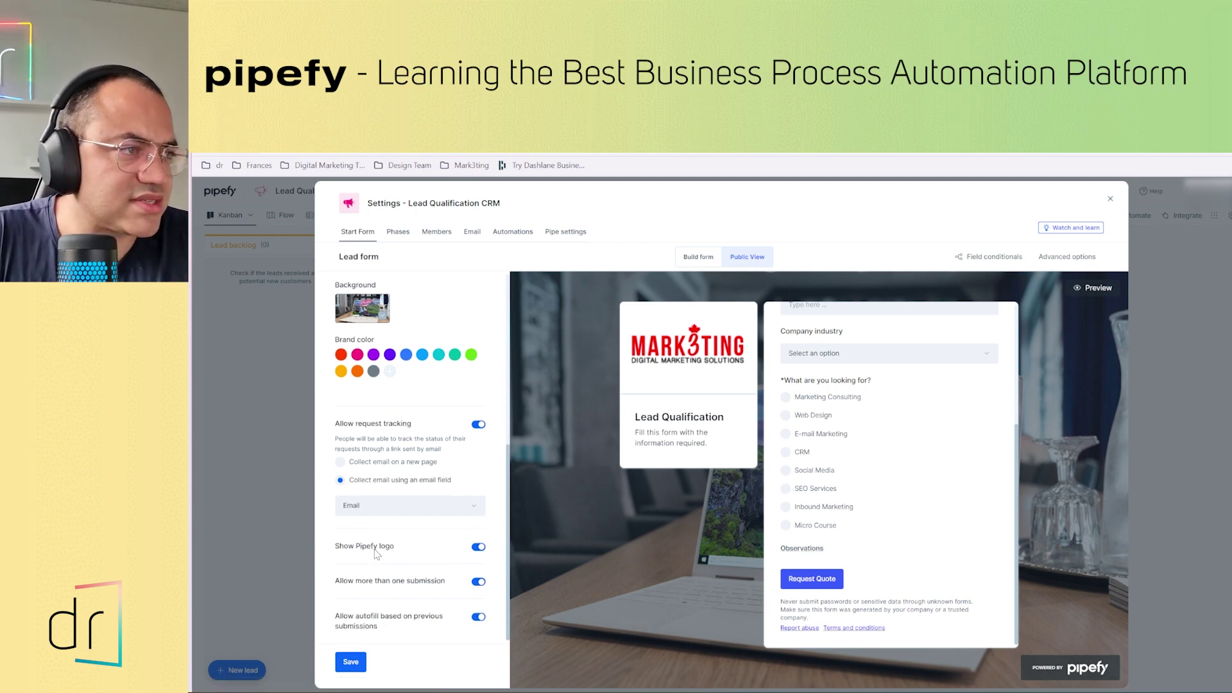
scroll(417, 607, up, 3)
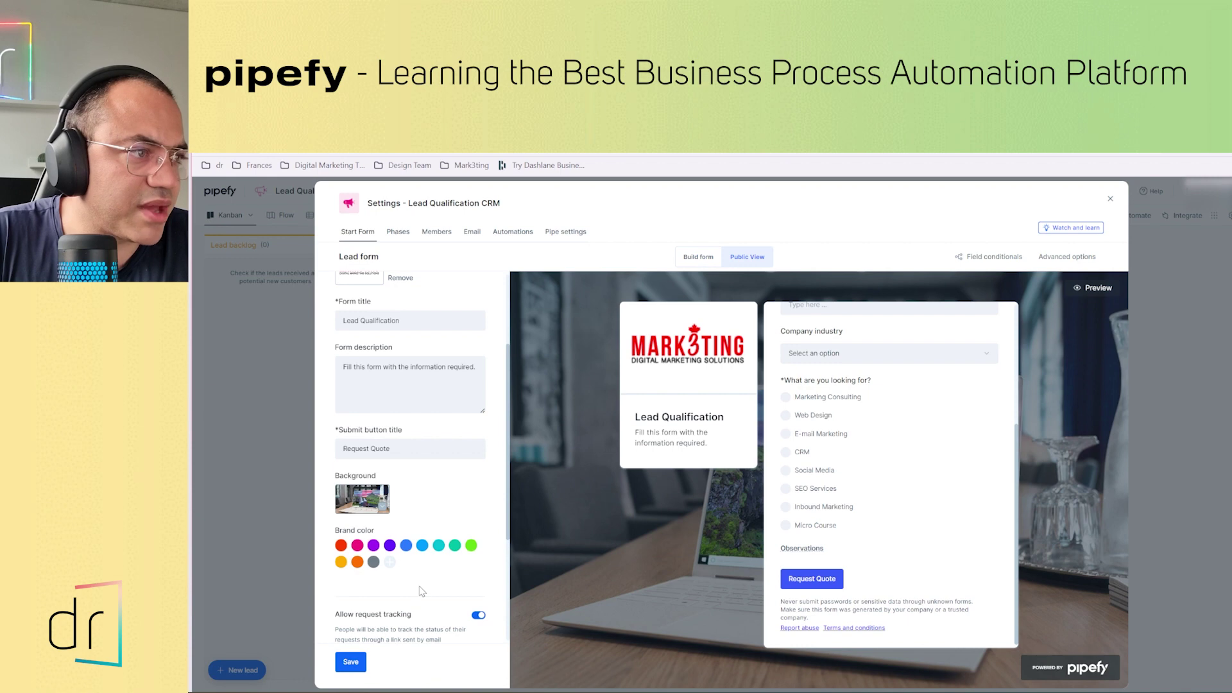
Replace the laptop photo background with a plain white (FFFFFF) colour background
click(363, 499)
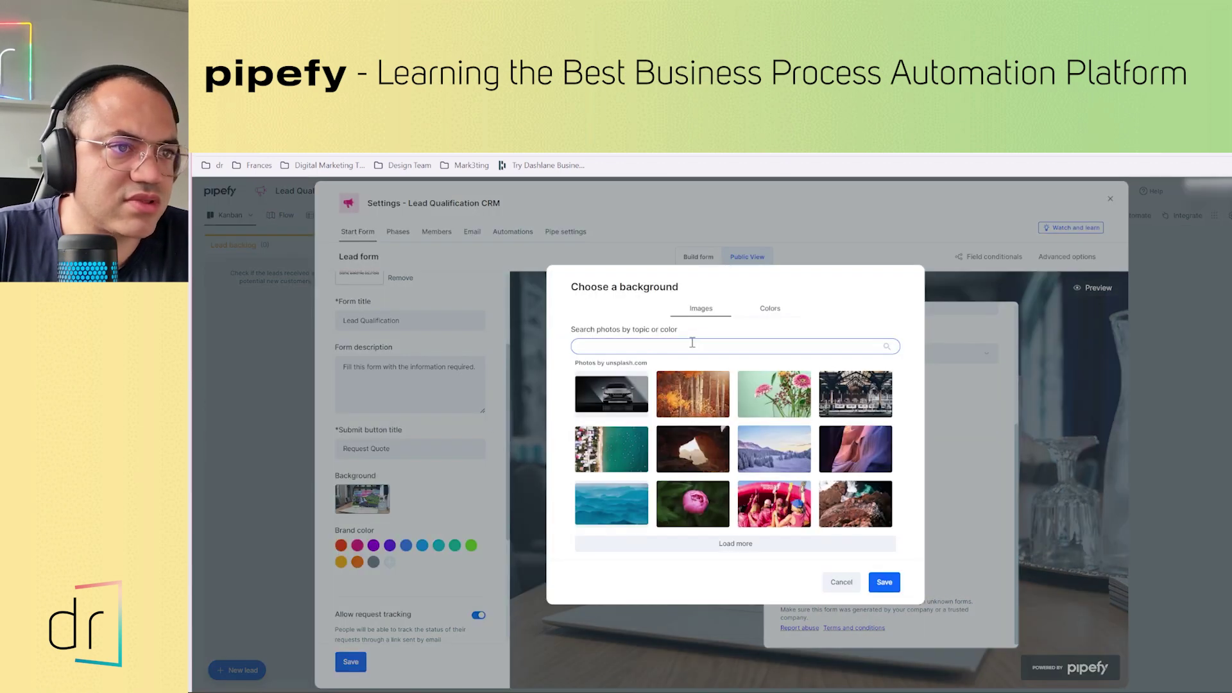
click(769, 311)
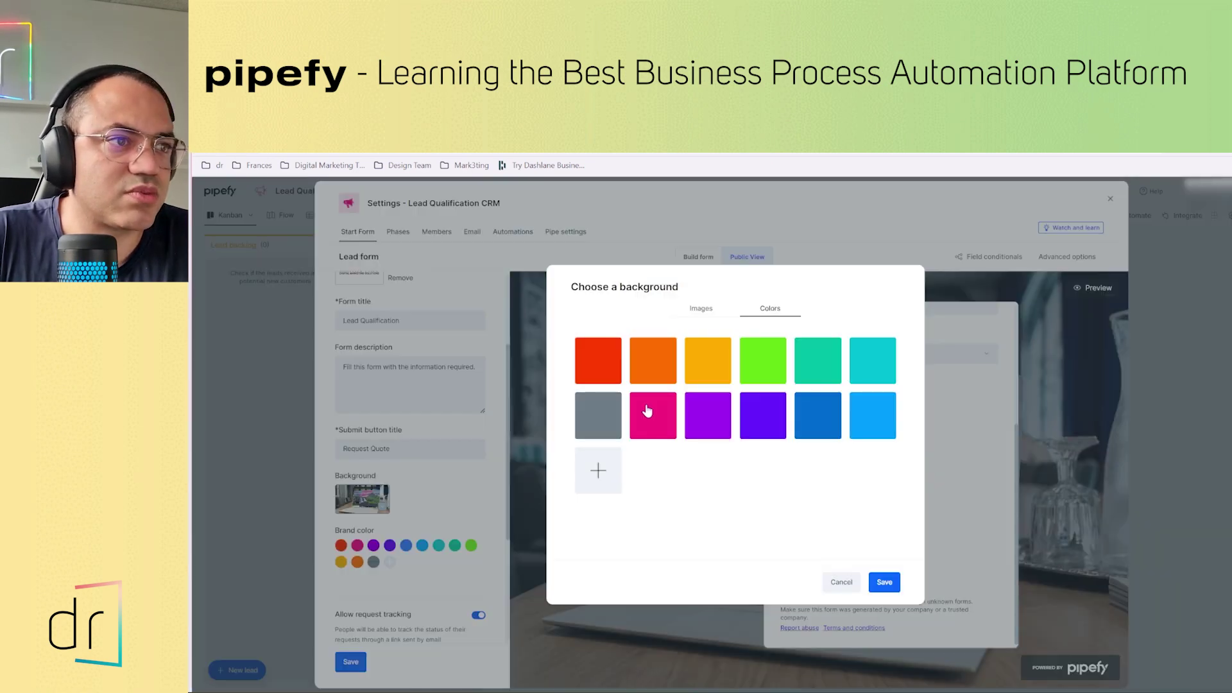
click(605, 480)
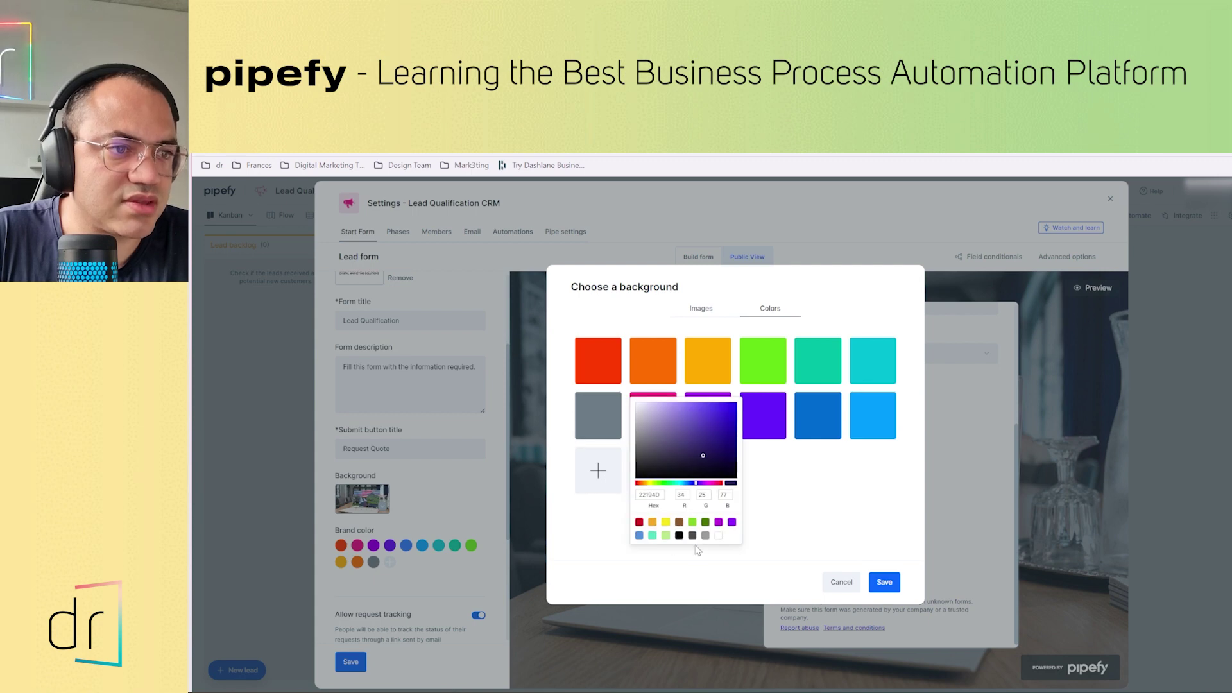
click(719, 535)
click(886, 584)
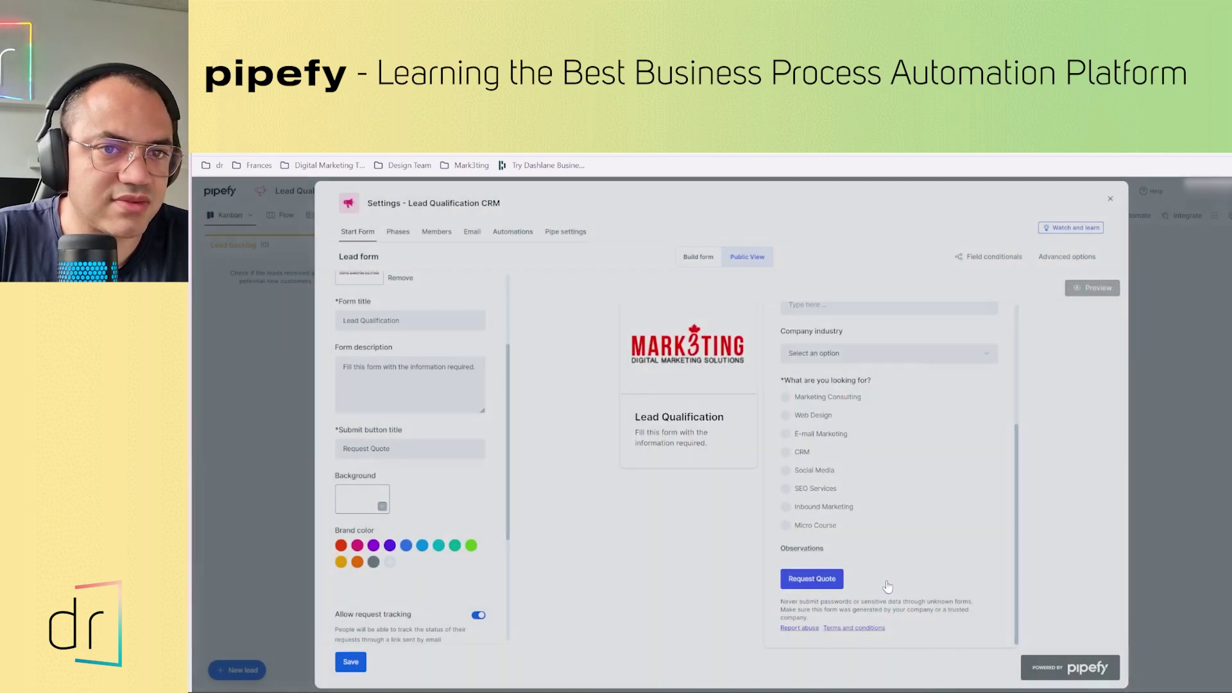
scroll(884, 464, up, 3)
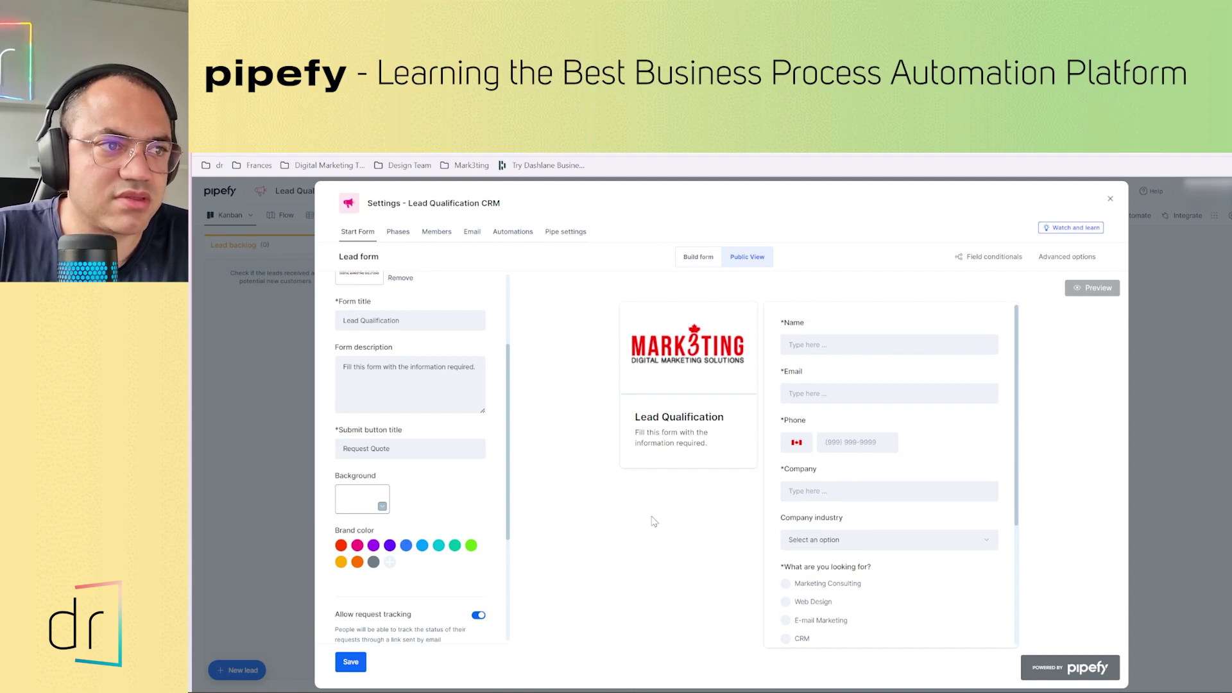
scroll(443, 559, down, 3)
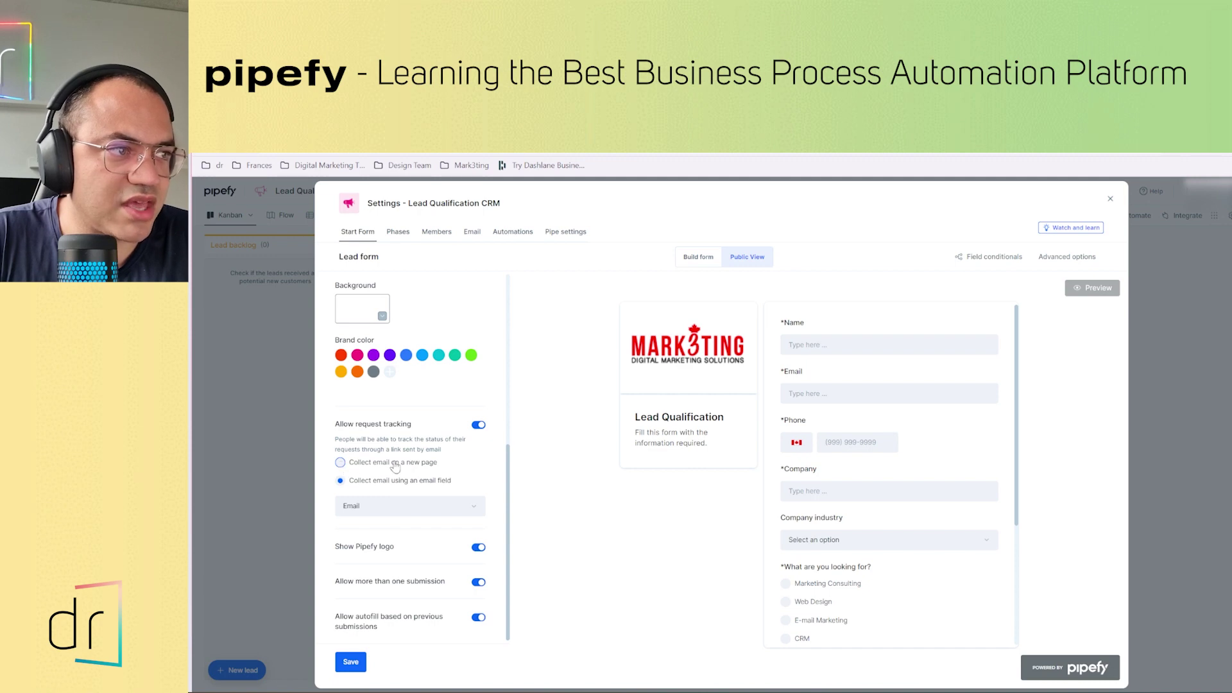
scroll(834, 552, down, 3)
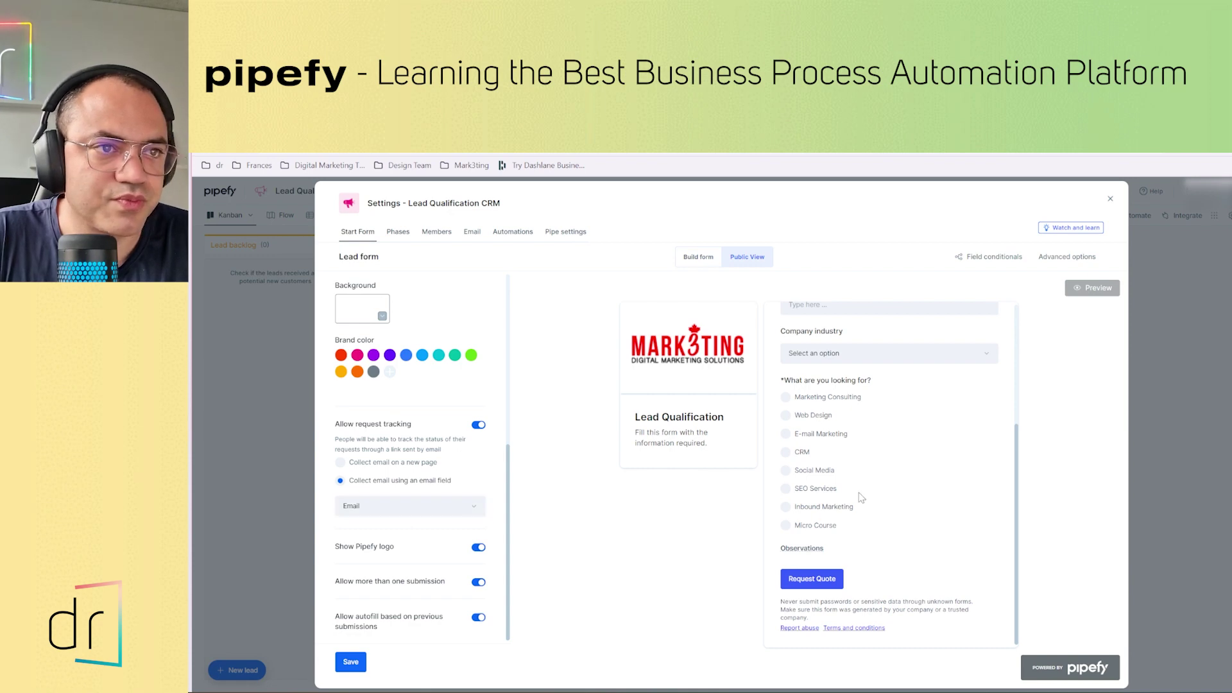
scroll(863, 488, up, 3)
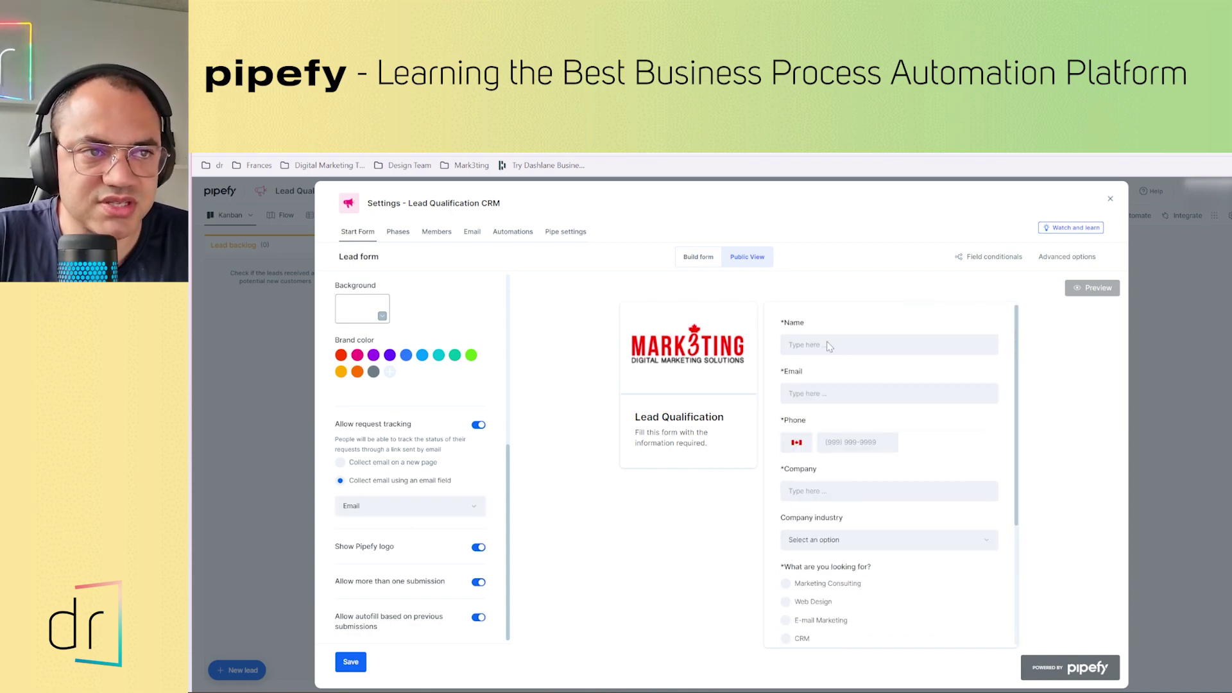
scroll(875, 480, down, 3)
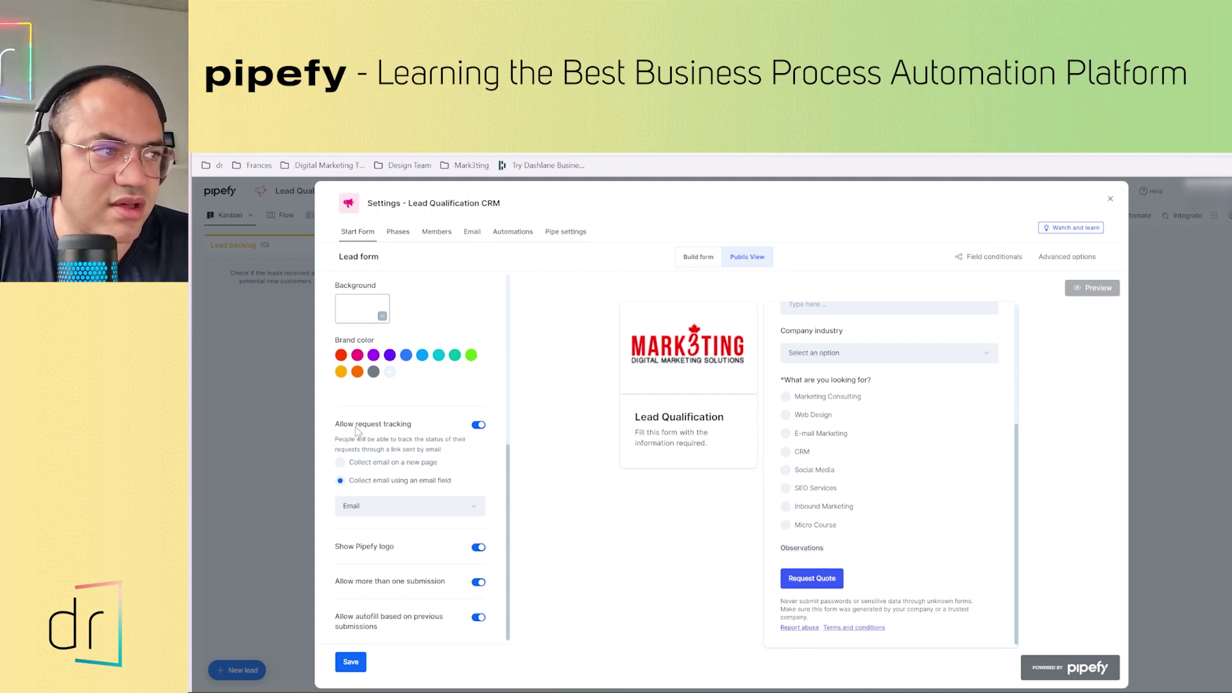
Turn off Allow request tracking
click(479, 426)
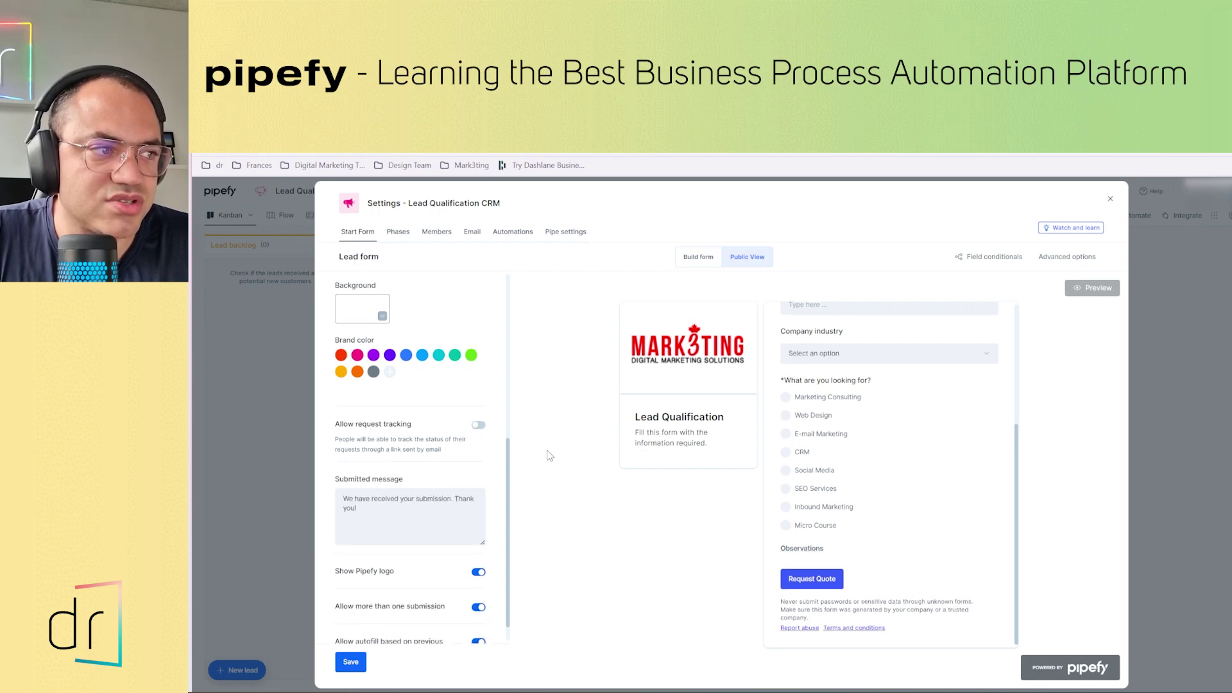
click(479, 426)
click(479, 426)
Set the submitted message to 'We have received your request. Check your e-mail for more information. Thank you!' and save
click(377, 520)
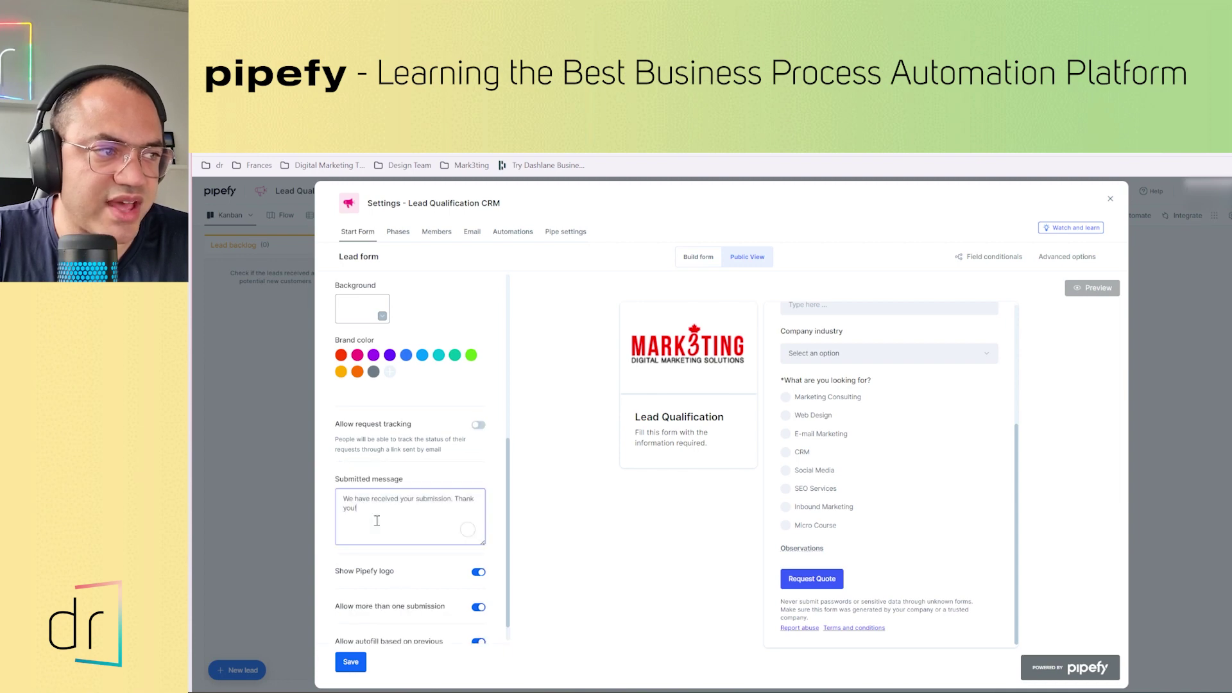
triple_click(364, 505)
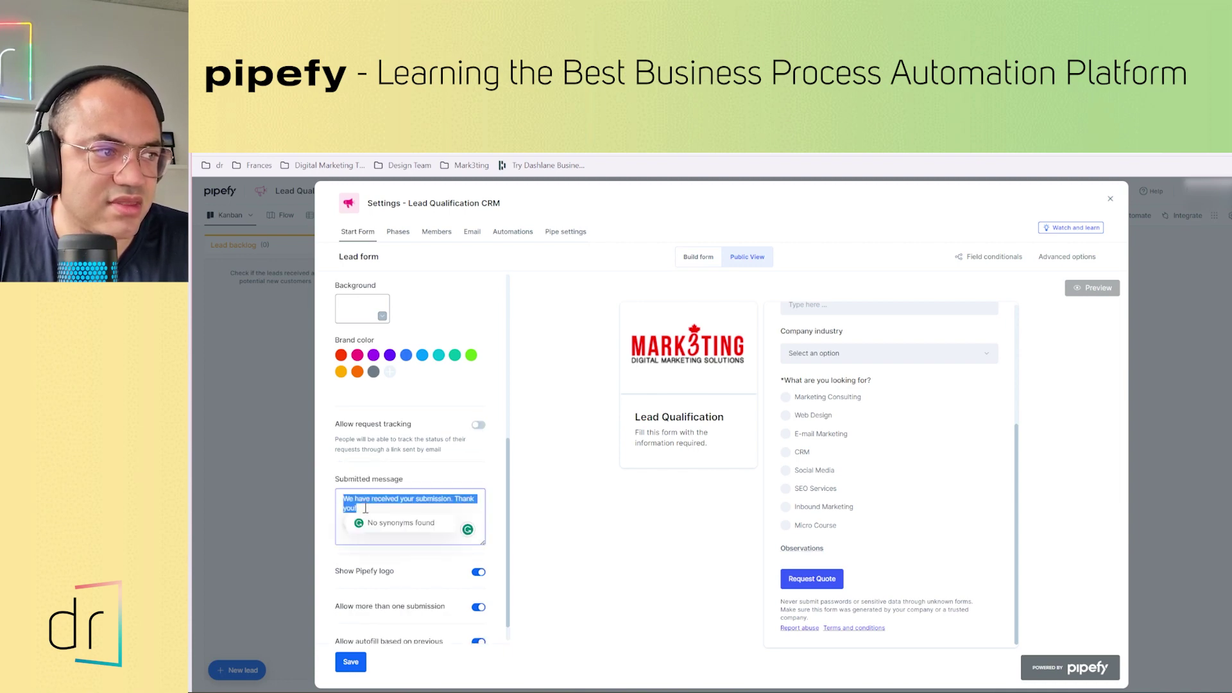
click(366, 508)
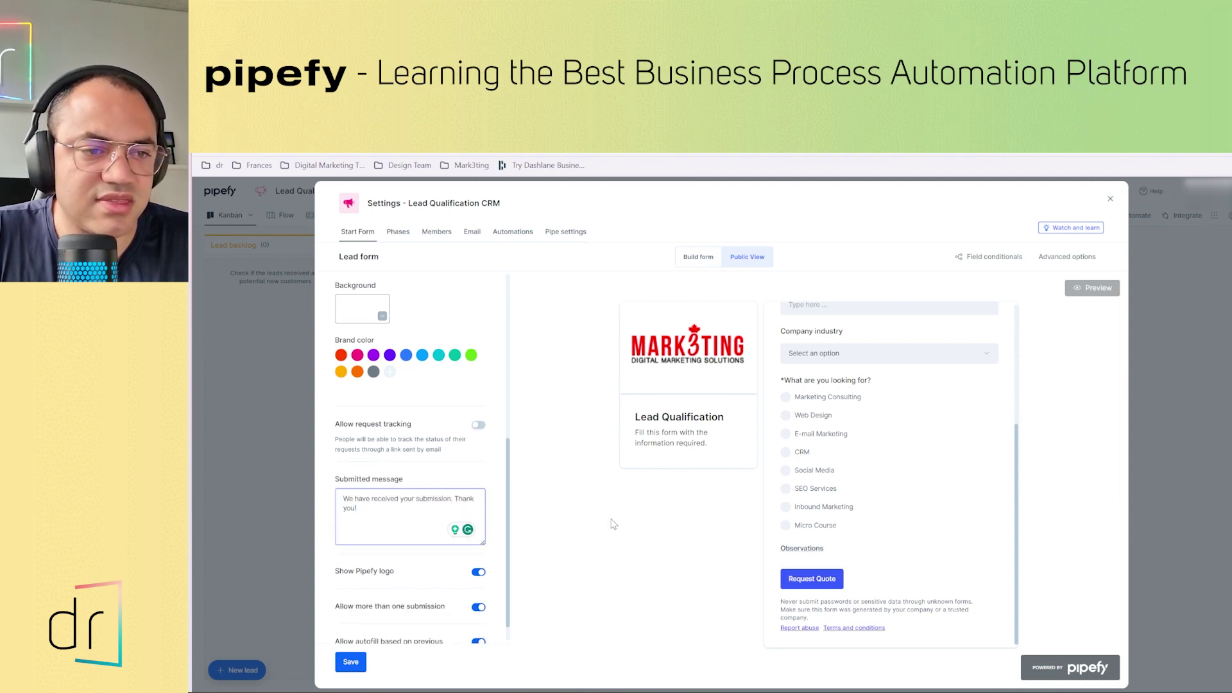
triple_click(398, 506)
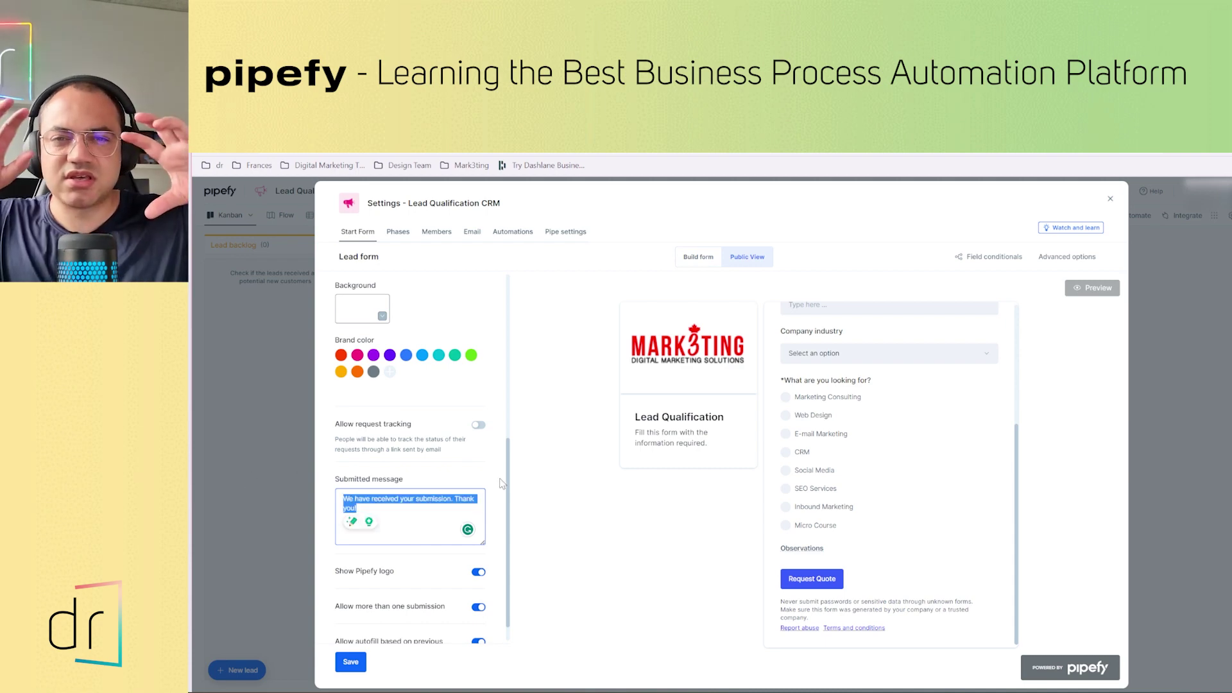
click(370, 512)
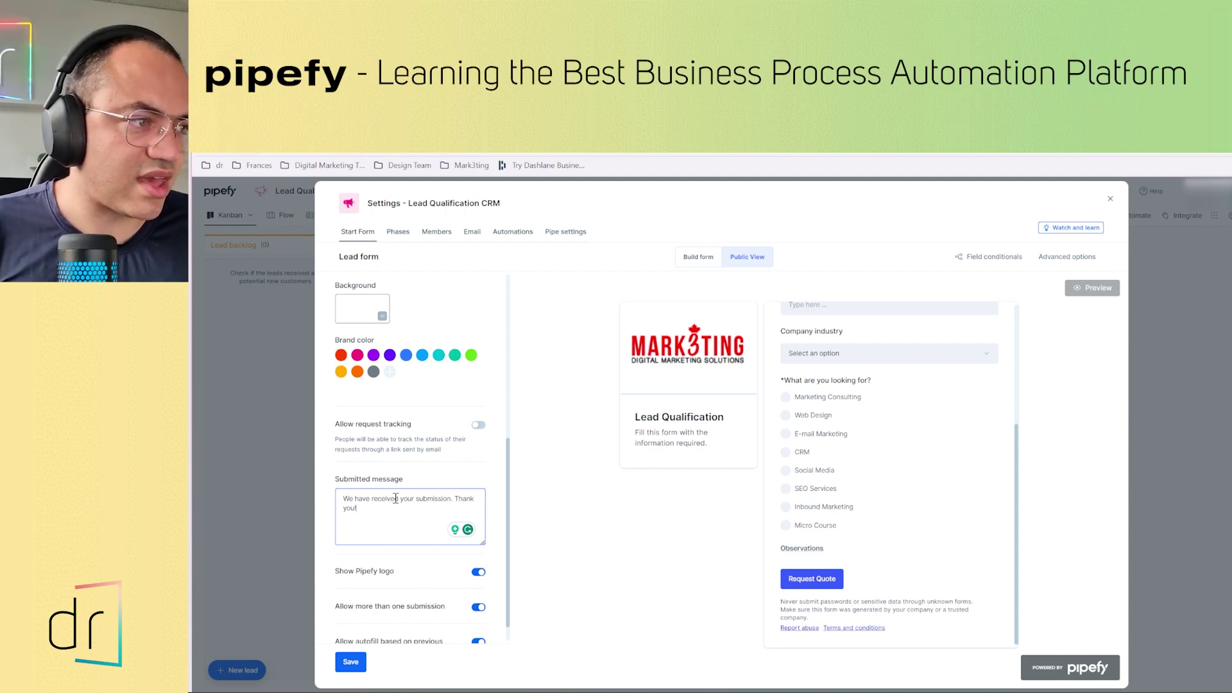
drag(416, 498, 451, 498)
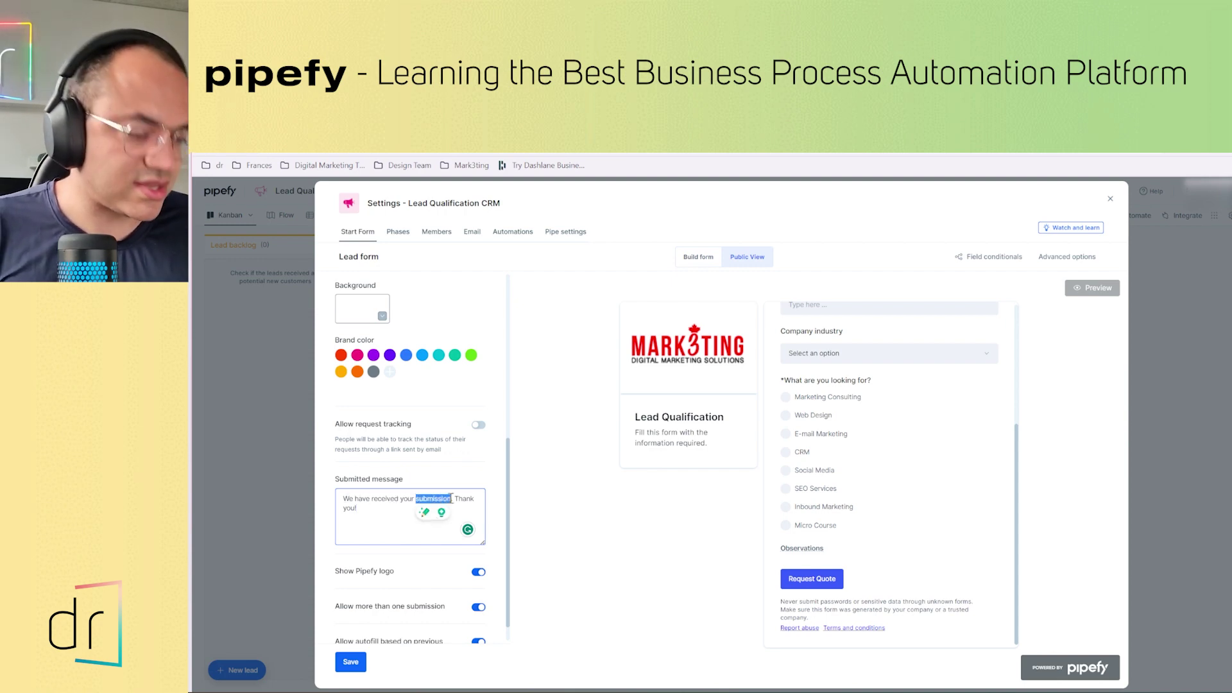
text(request. )
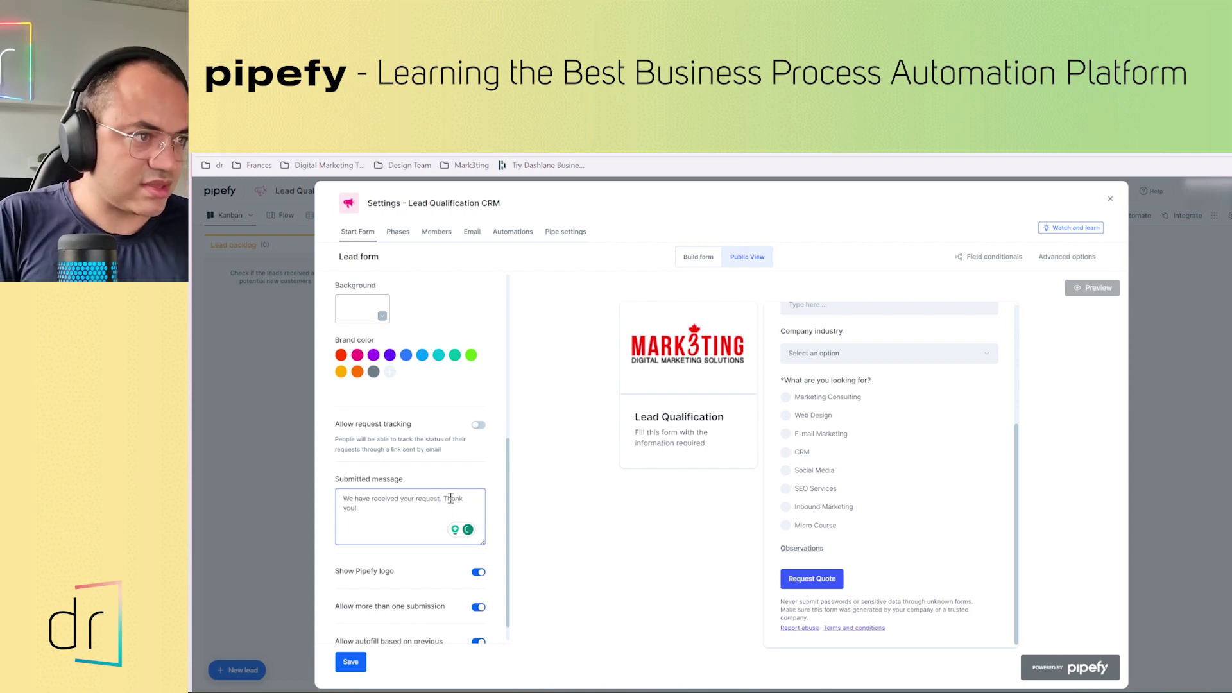
text(IN)
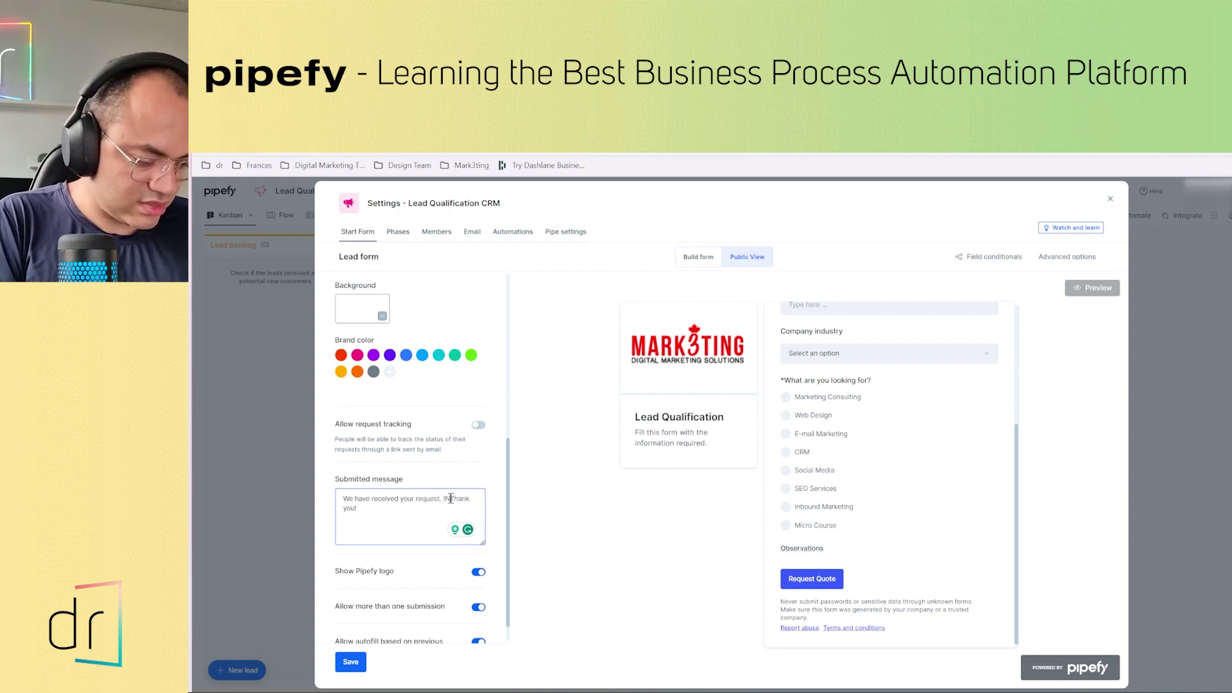
text( 2 business)
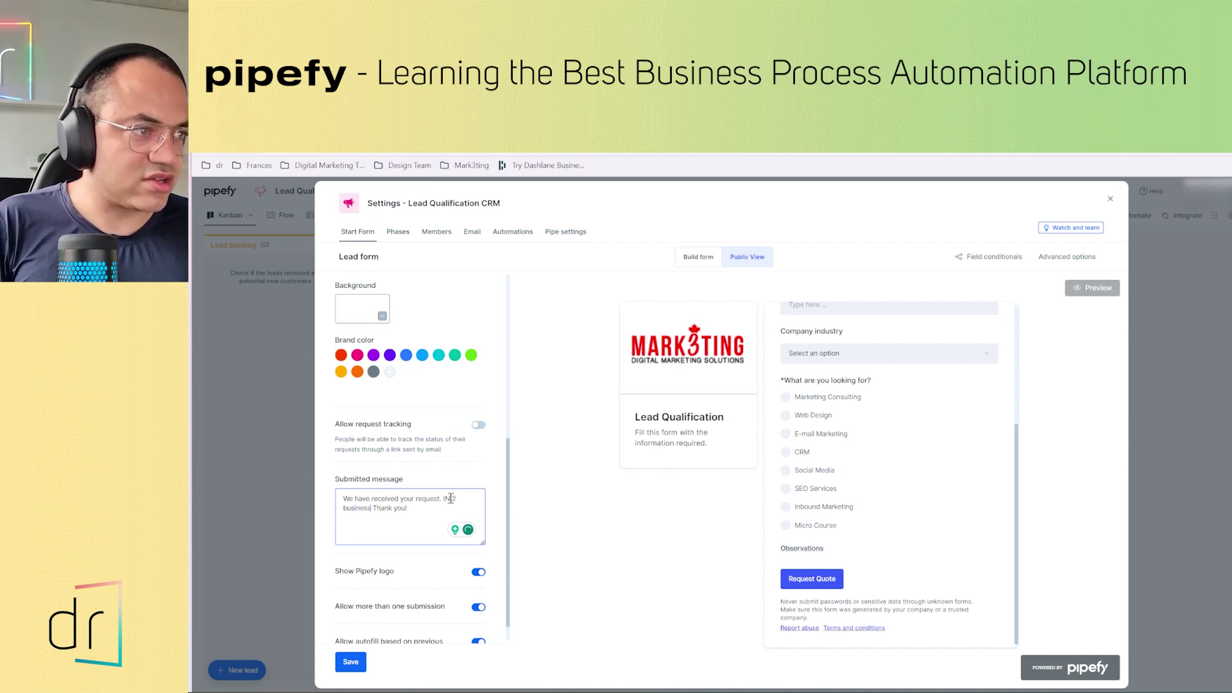
key(ctrl+shift+Left)
key(ctrl+shift+Left)
key(ctrl+shift+Left)
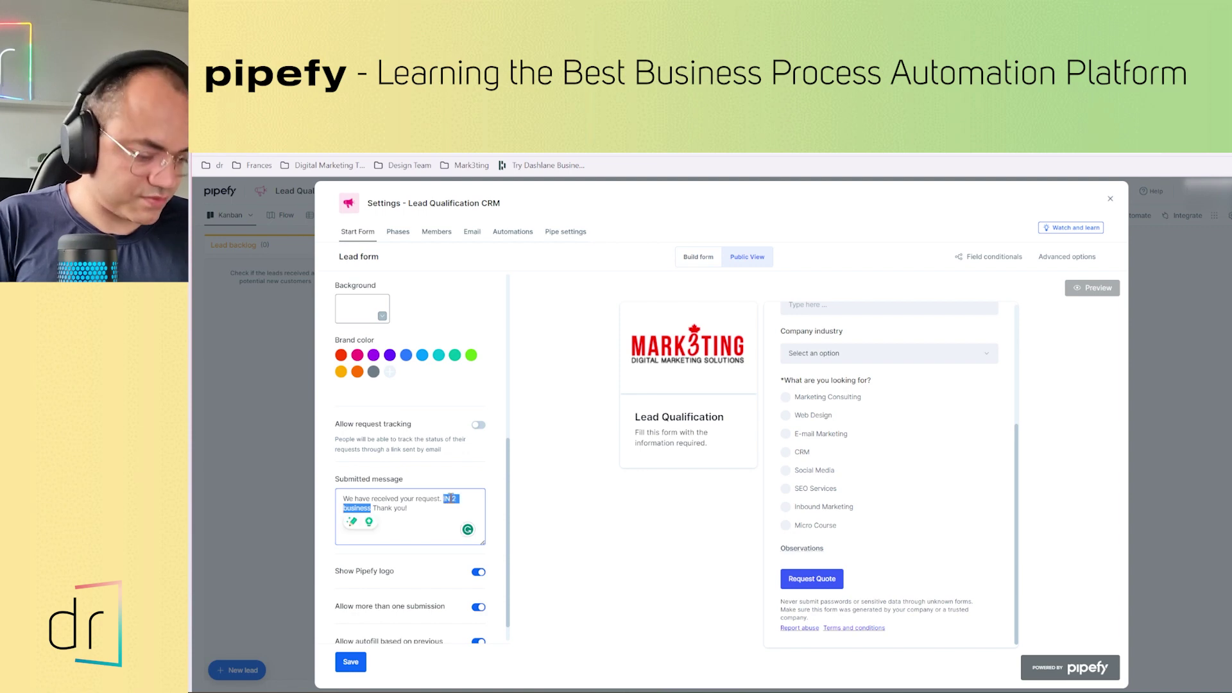
text(Check you)
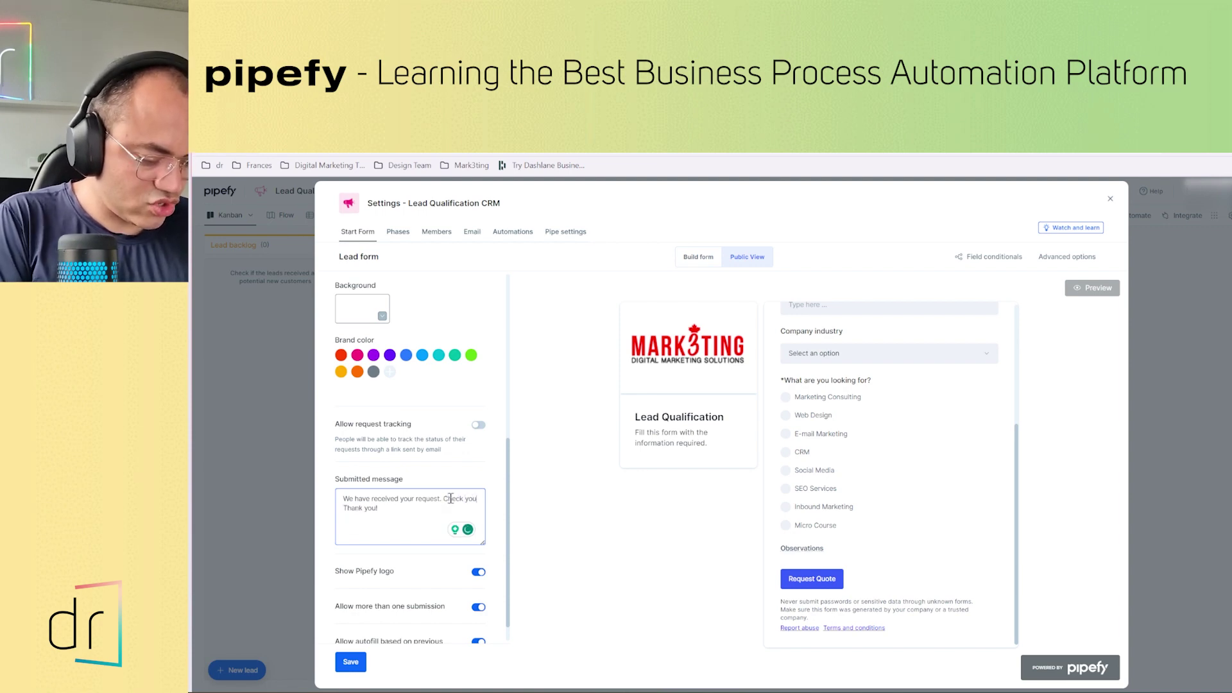
text(r)
text( e-mail for mo)
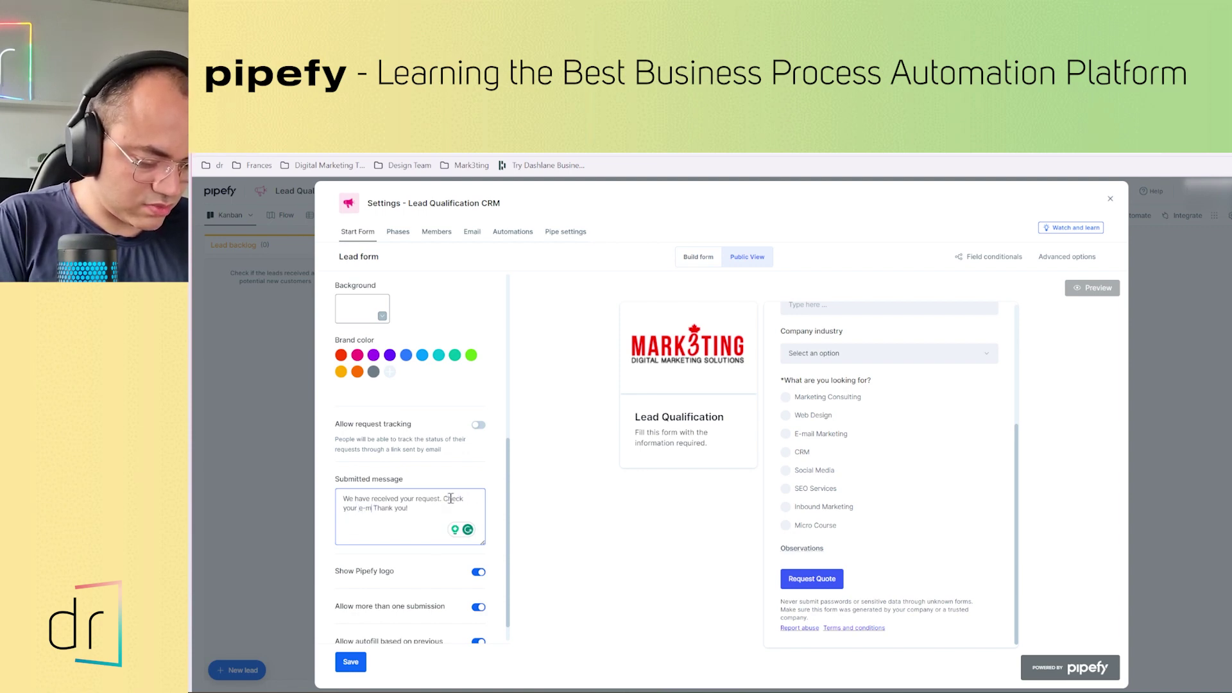
text(re information)
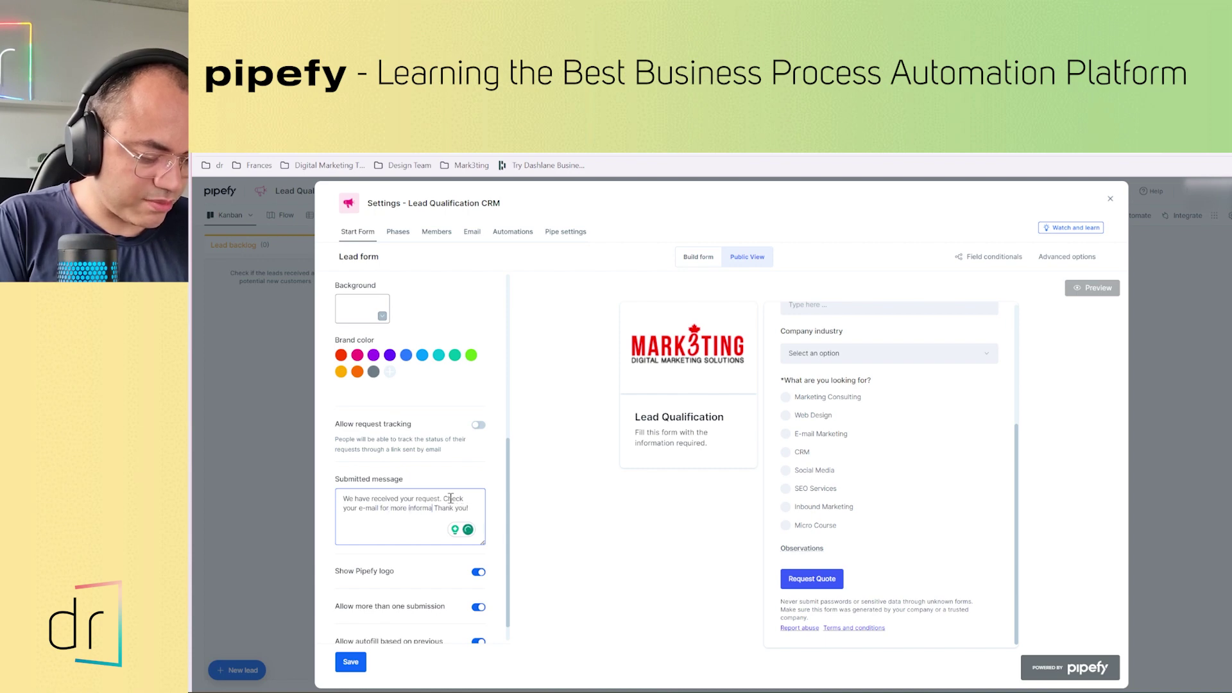
text(s.)
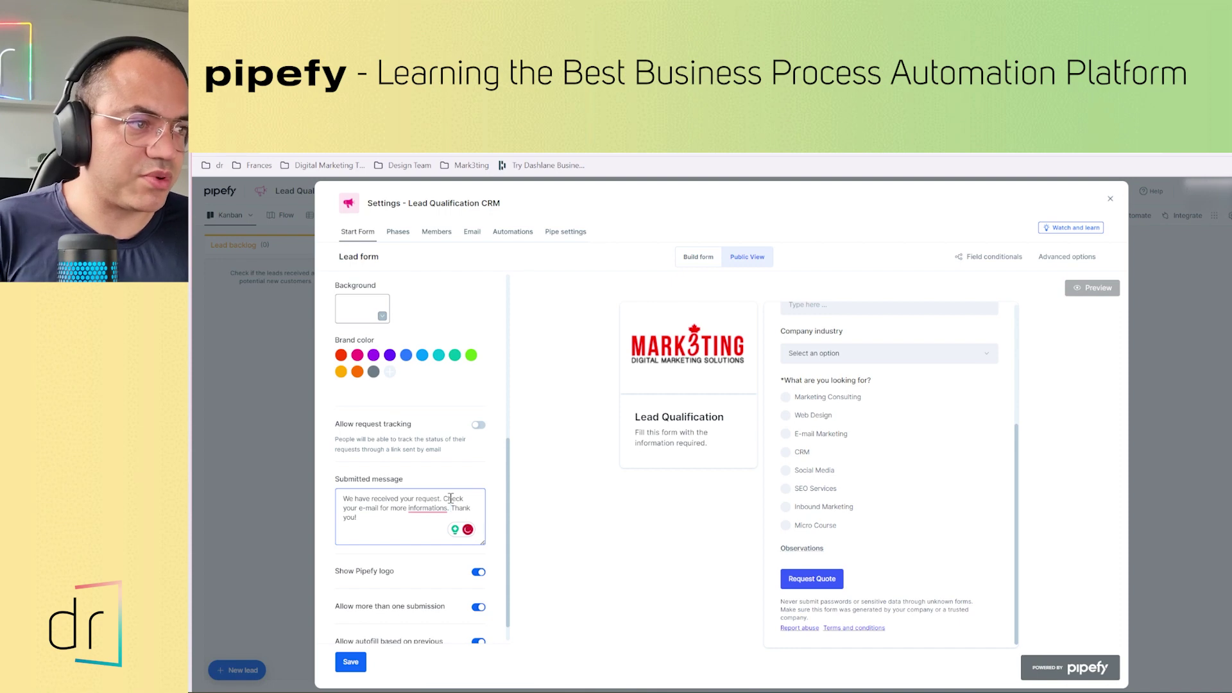
click(427, 508)
click(430, 523)
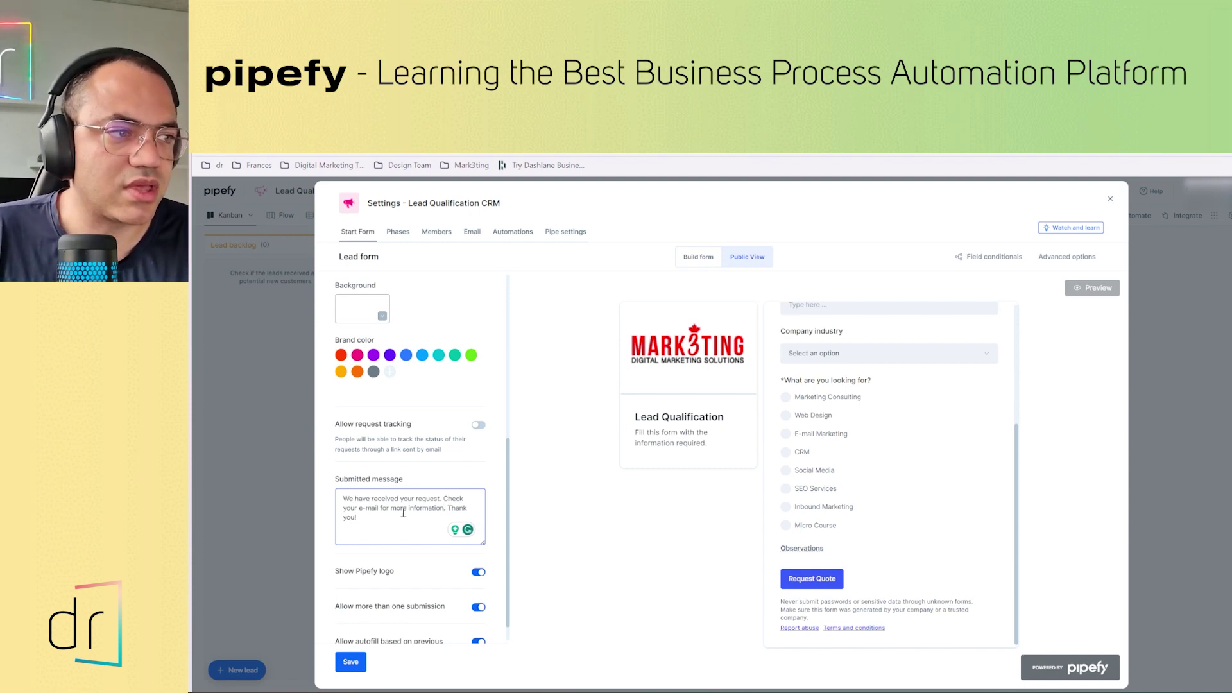
scroll(408, 546, down, 1)
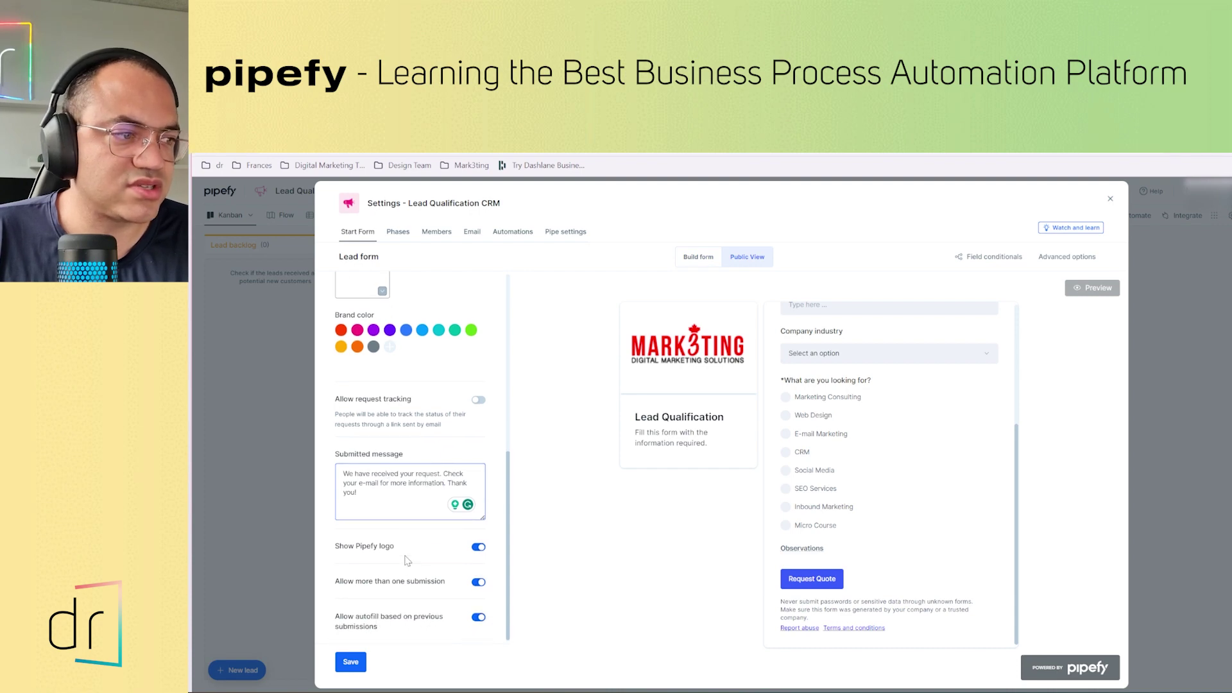
click(351, 664)
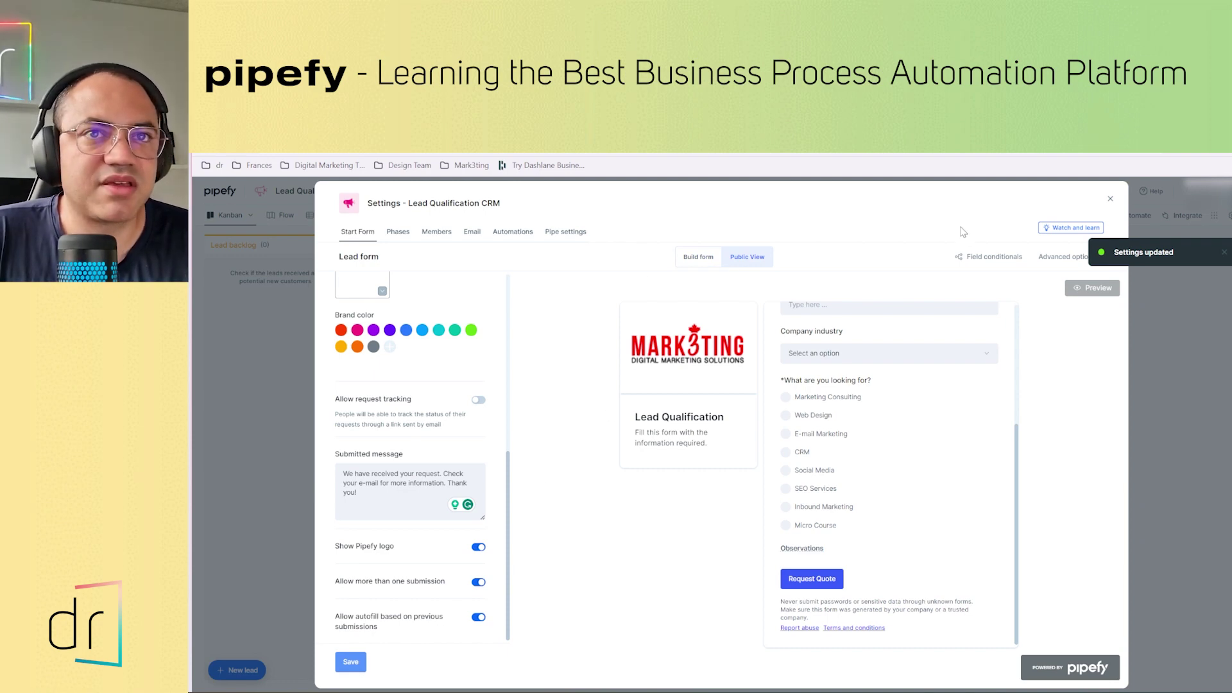
Return to the kanban board, close the new lead form, and open the Lead backlog phase's options
click(1111, 198)
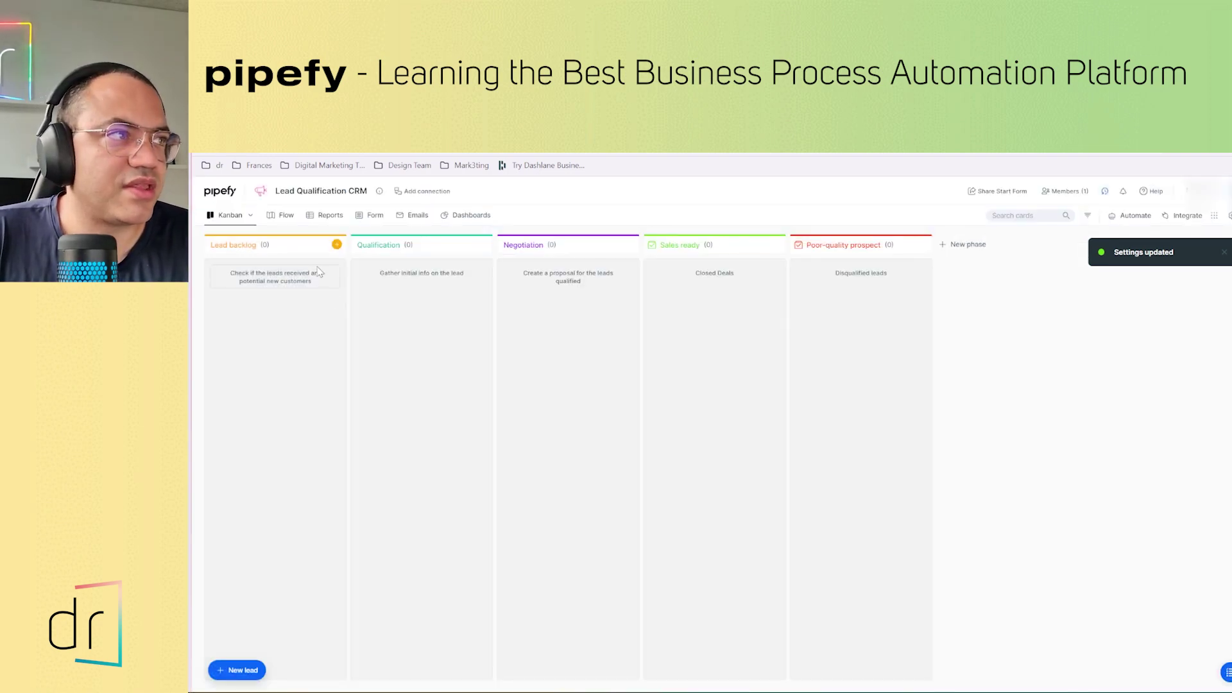
click(336, 246)
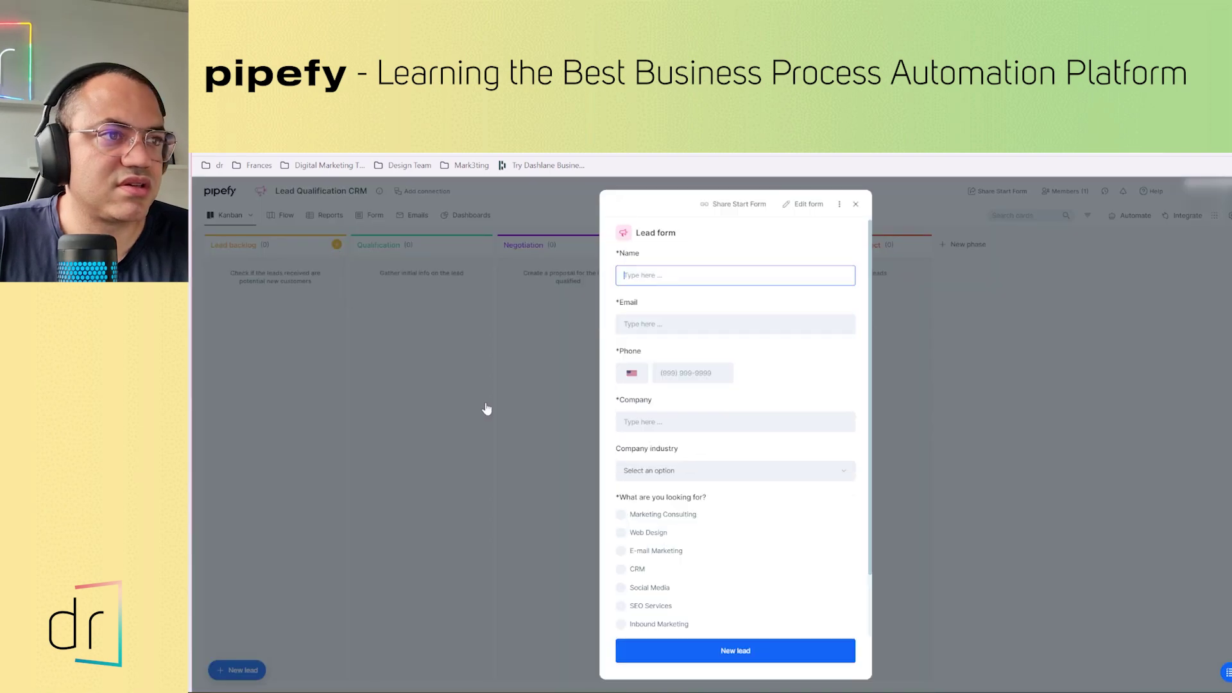
scroll(660, 384, down, 2)
scroll(708, 552, up, 2)
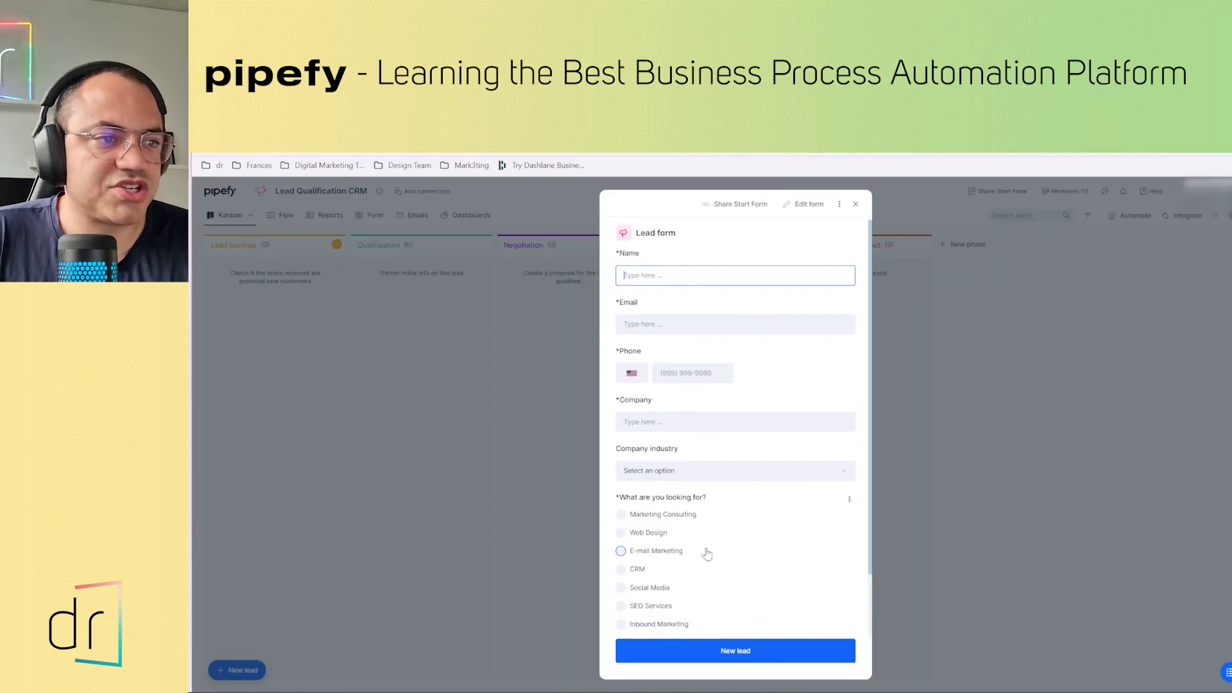
click(495, 432)
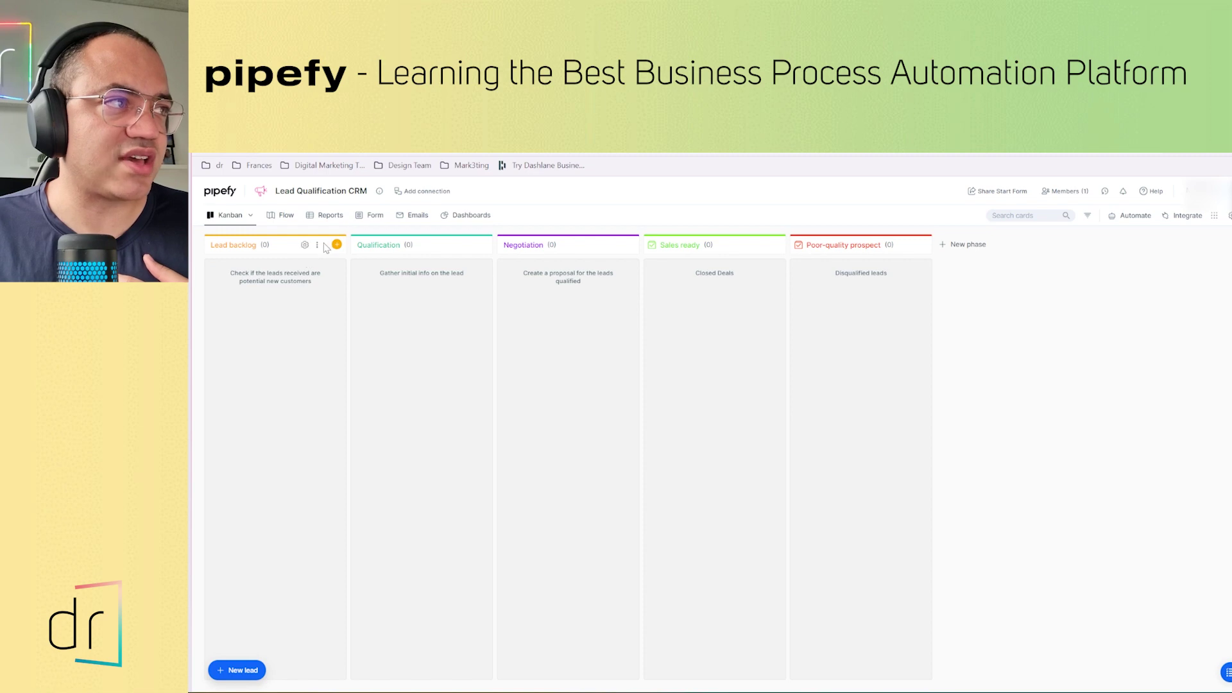
click(317, 246)
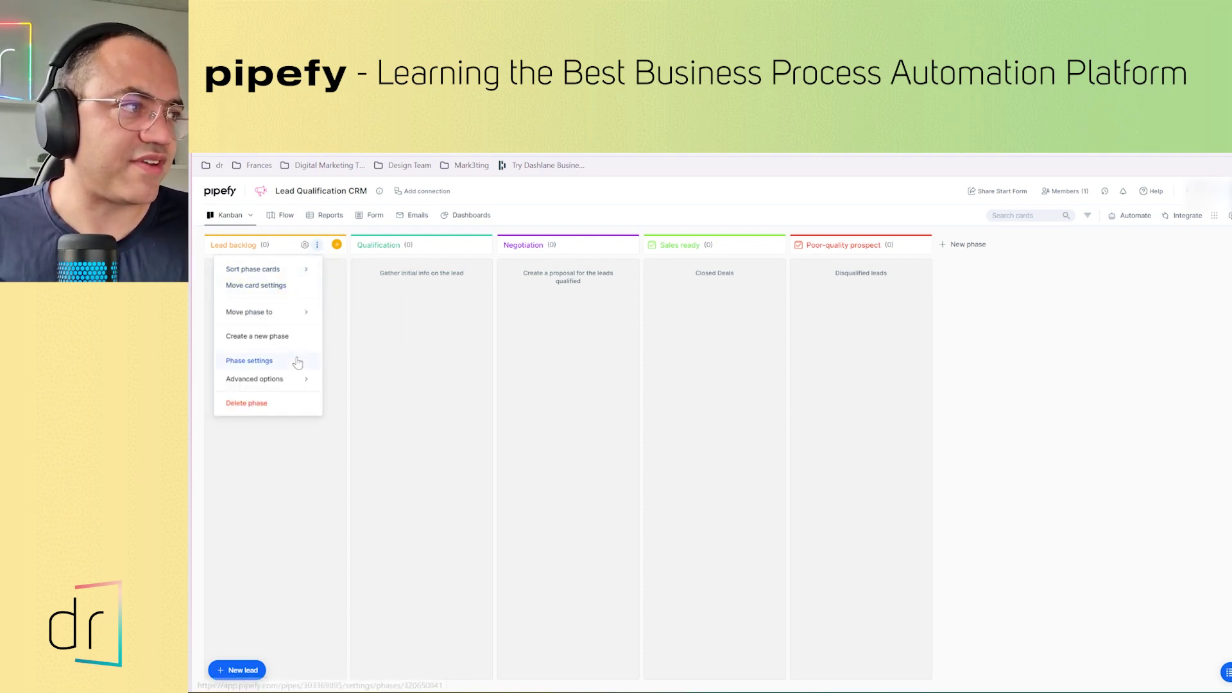
click(266, 365)
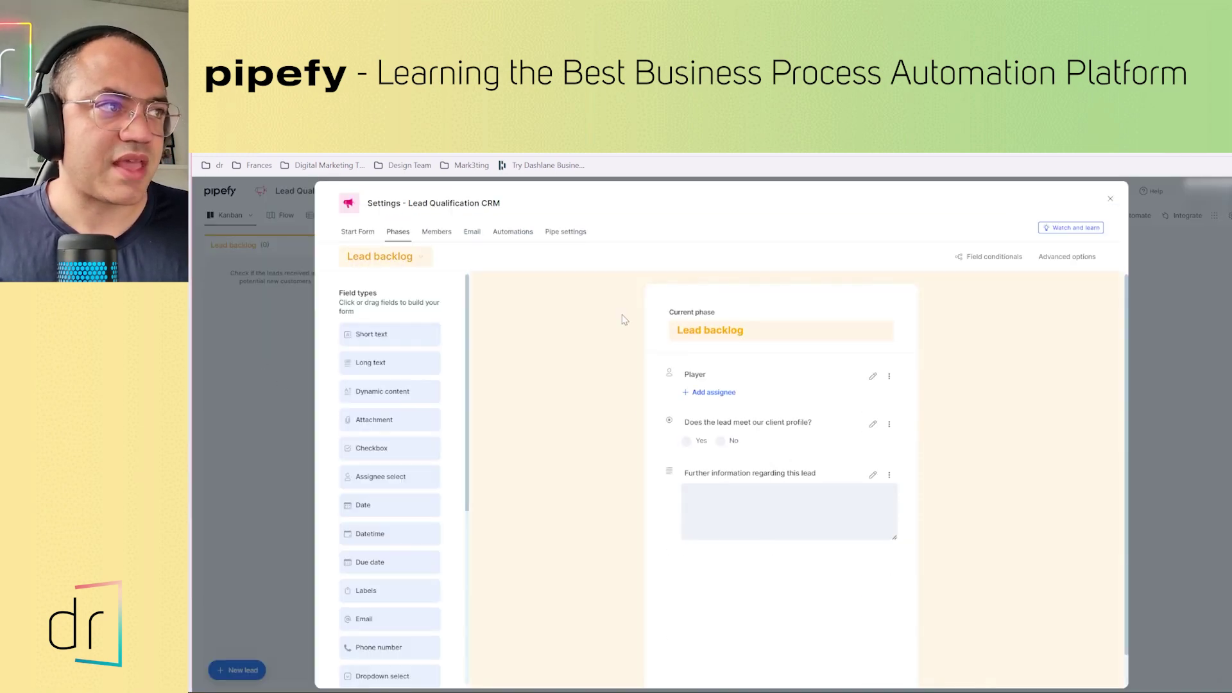
click(413, 260)
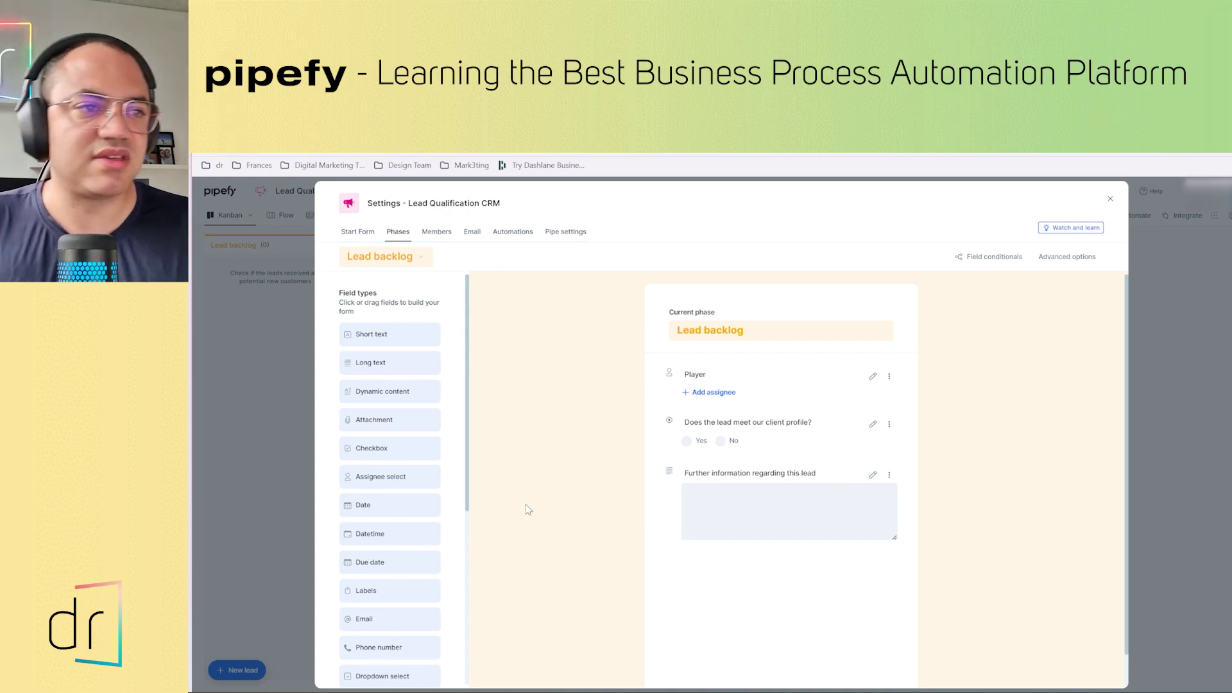
scroll(423, 389, down, 2)
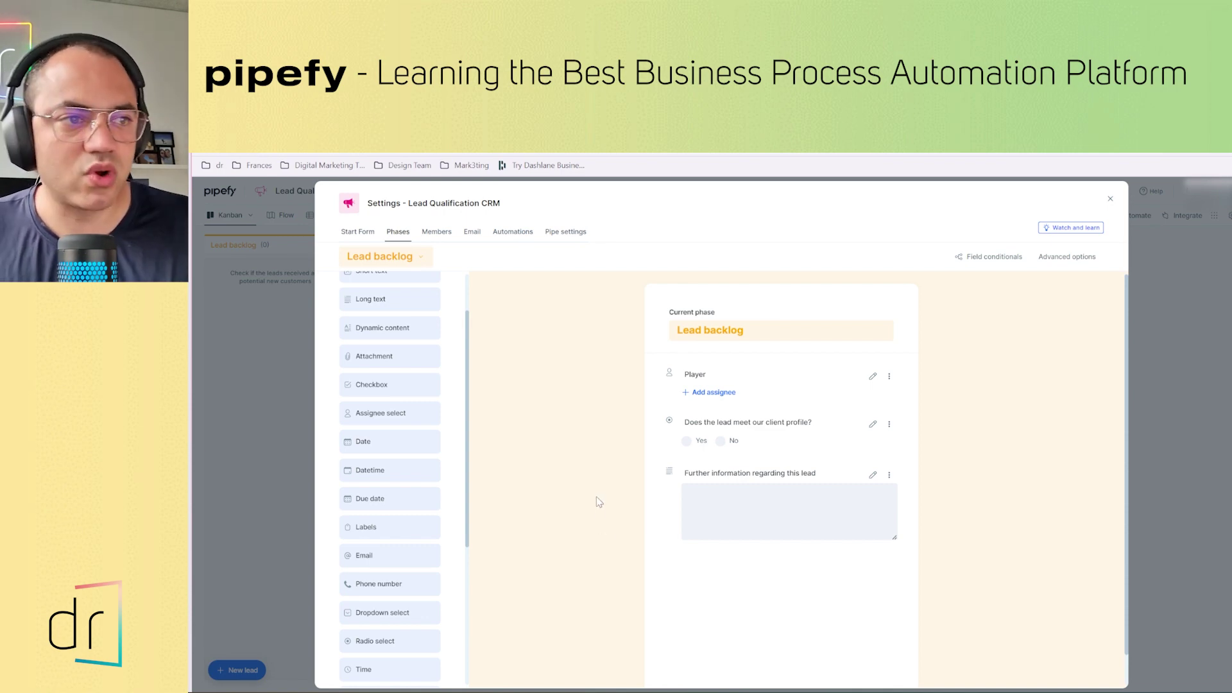
key(Escape)
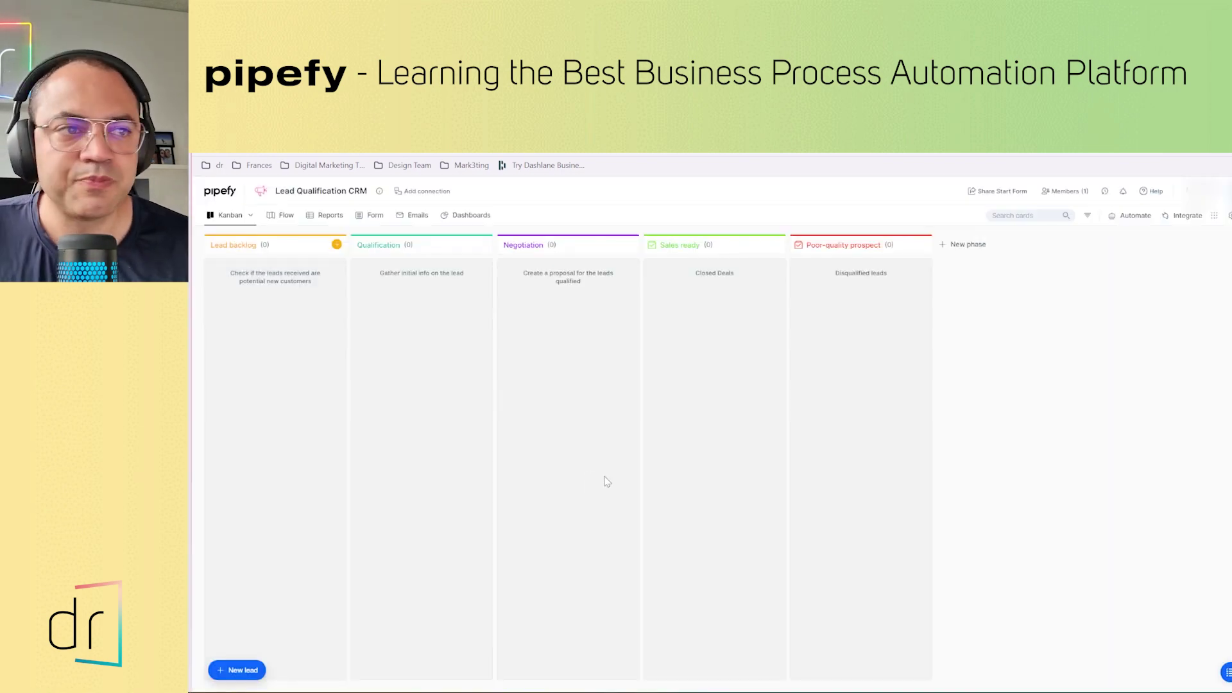
Open and close a new lead form twice, then open the Lead backlog phase's options
click(337, 245)
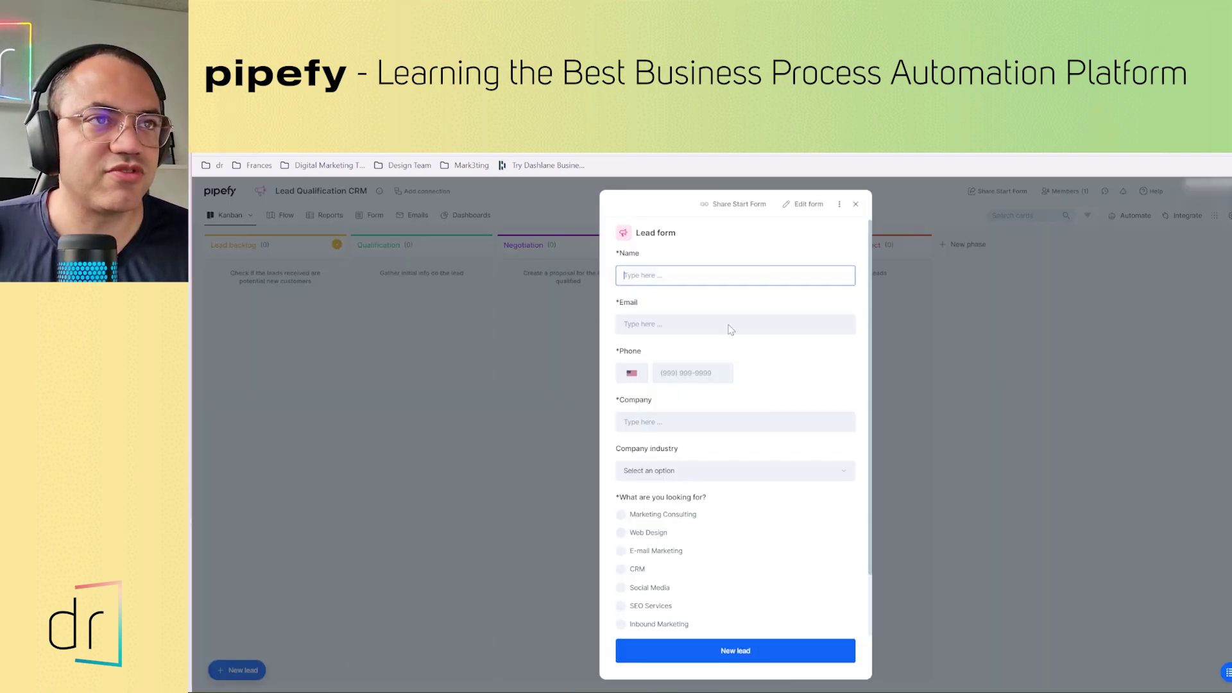
click(856, 205)
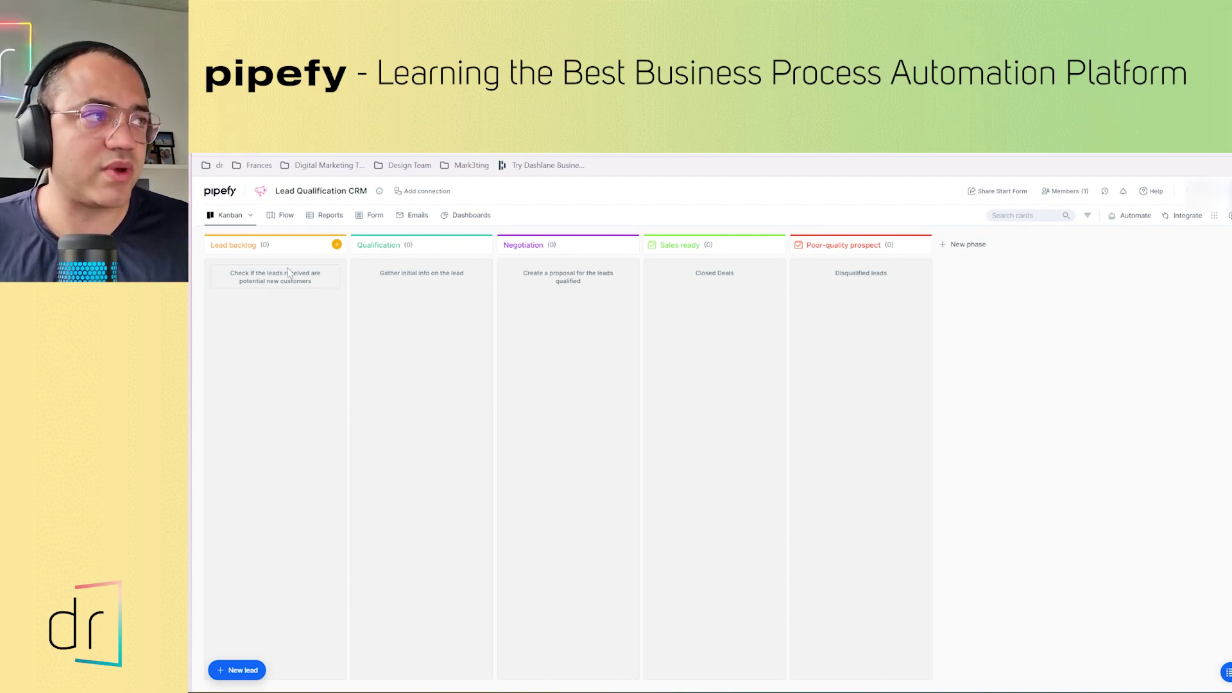
click(336, 245)
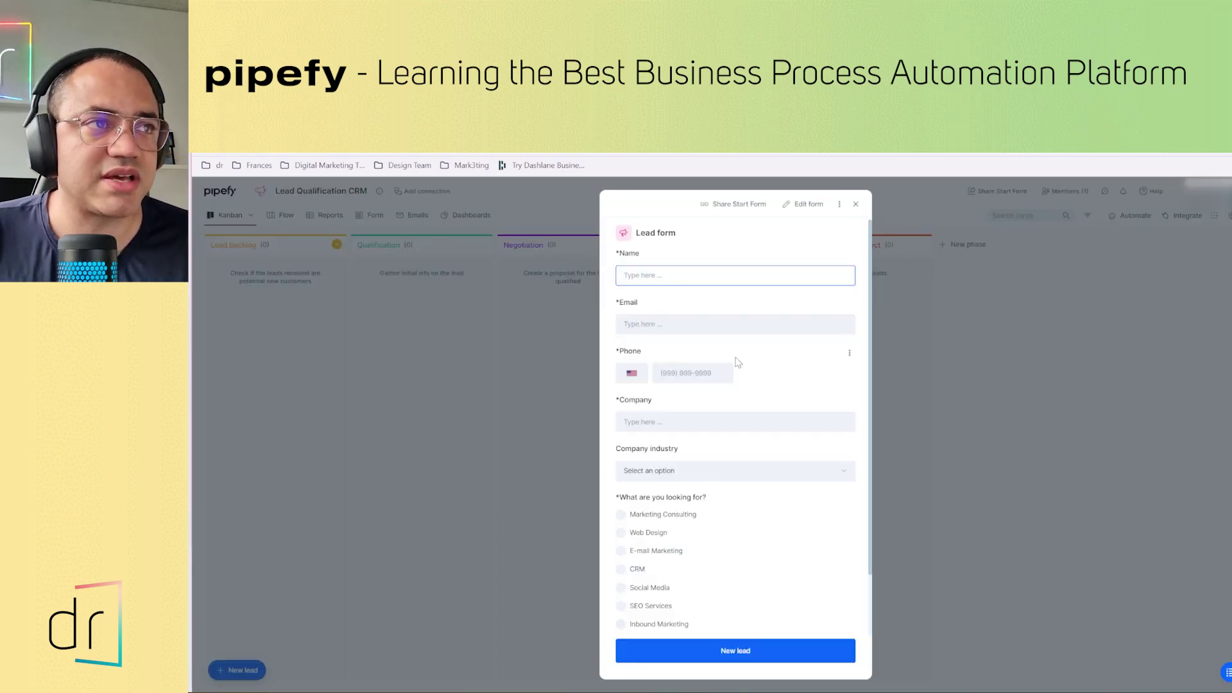
click(446, 348)
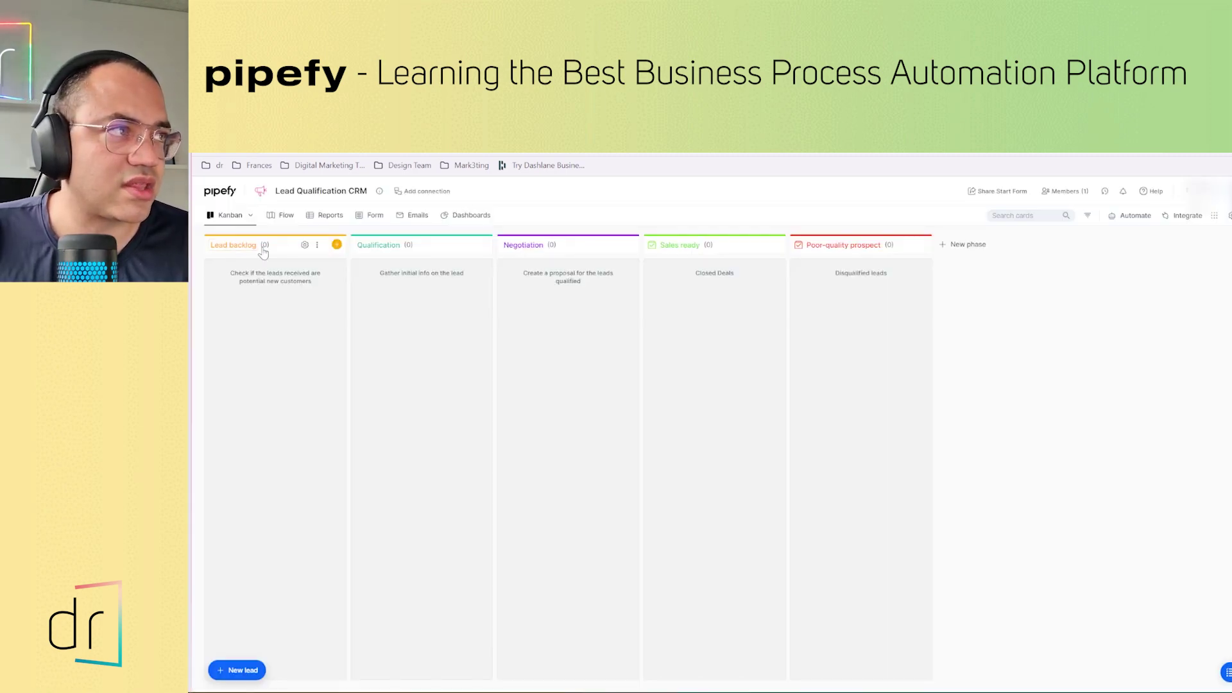
click(317, 245)
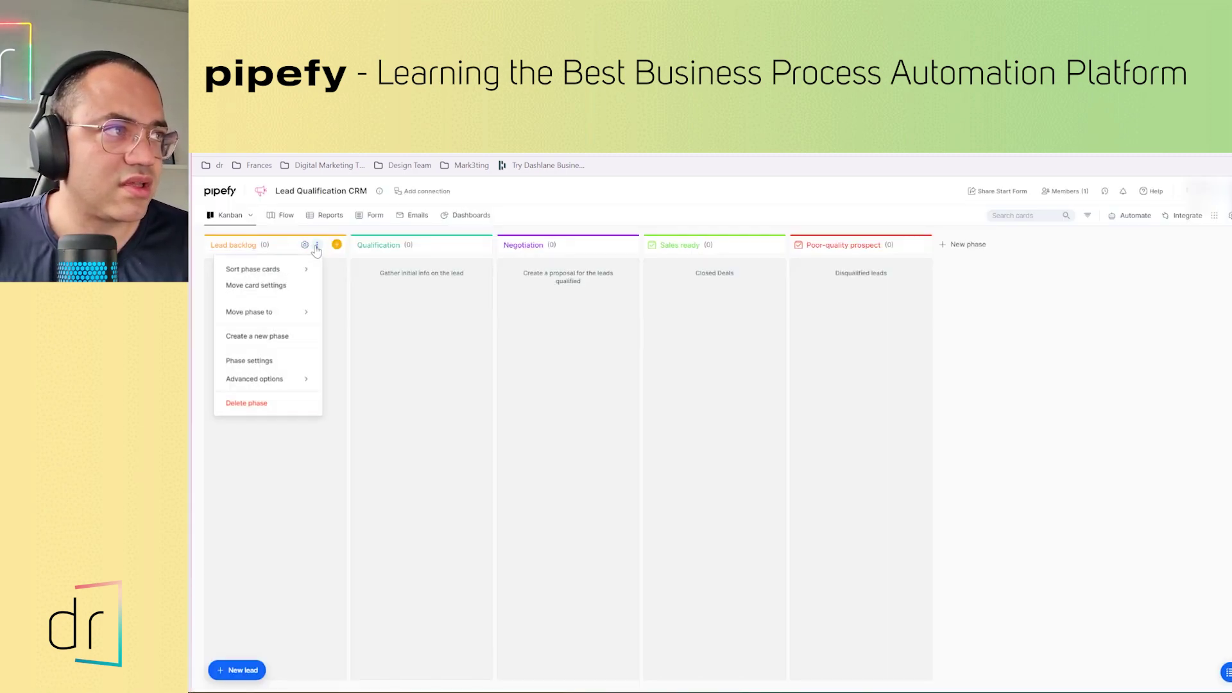
click(268, 360)
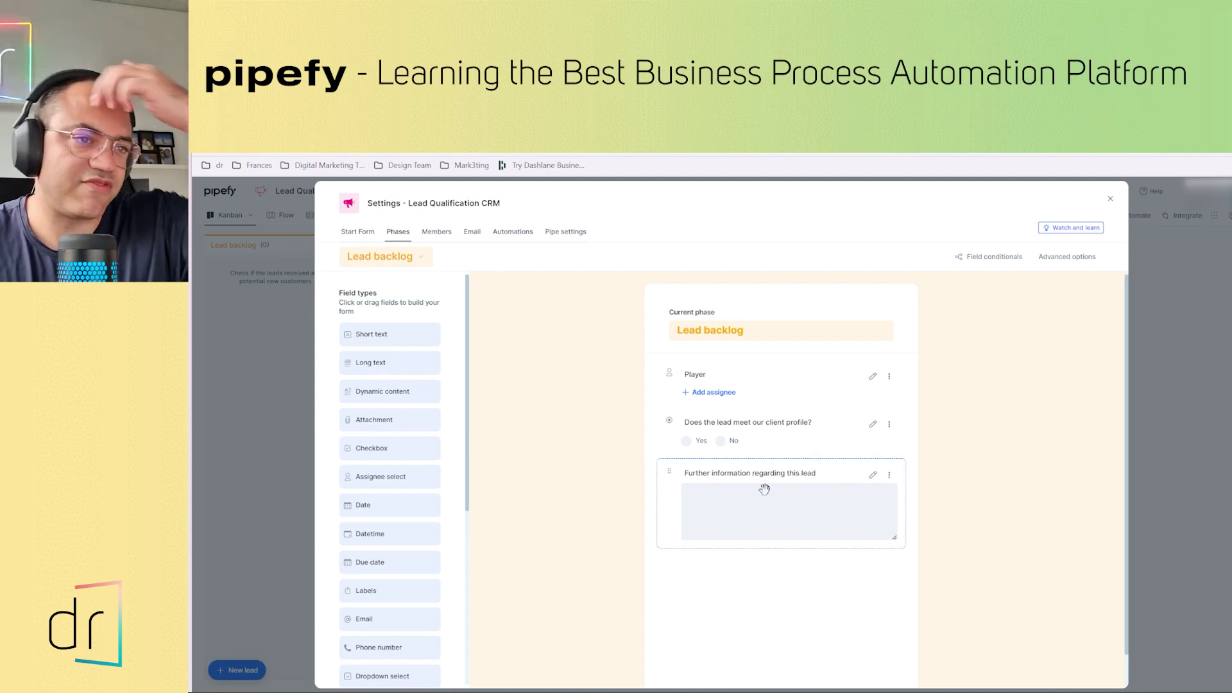
click(1111, 199)
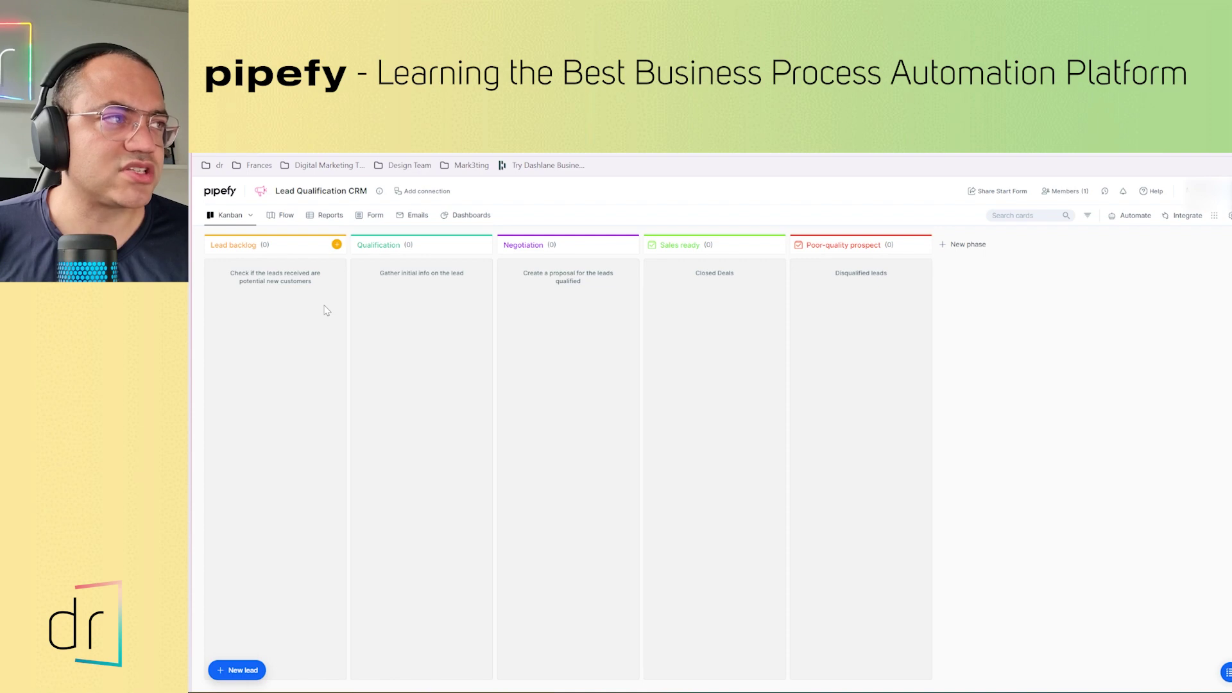
Reopen the New lead form and bring up its Share Start Form options
click(236, 671)
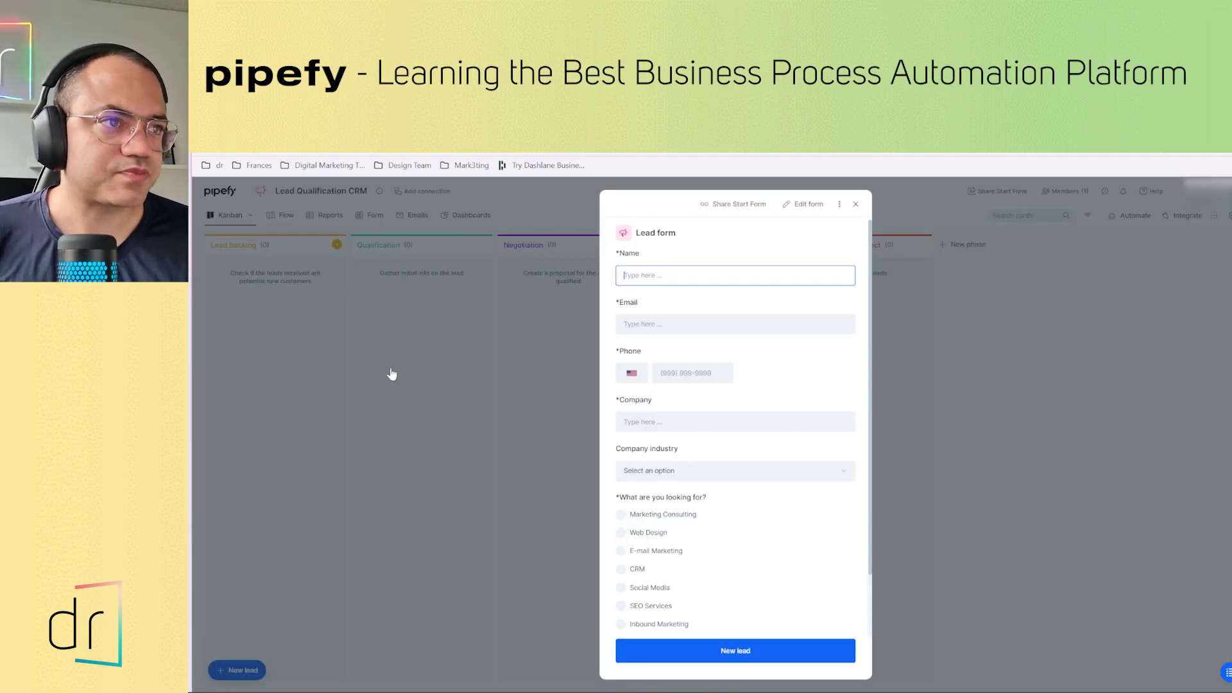
click(243, 671)
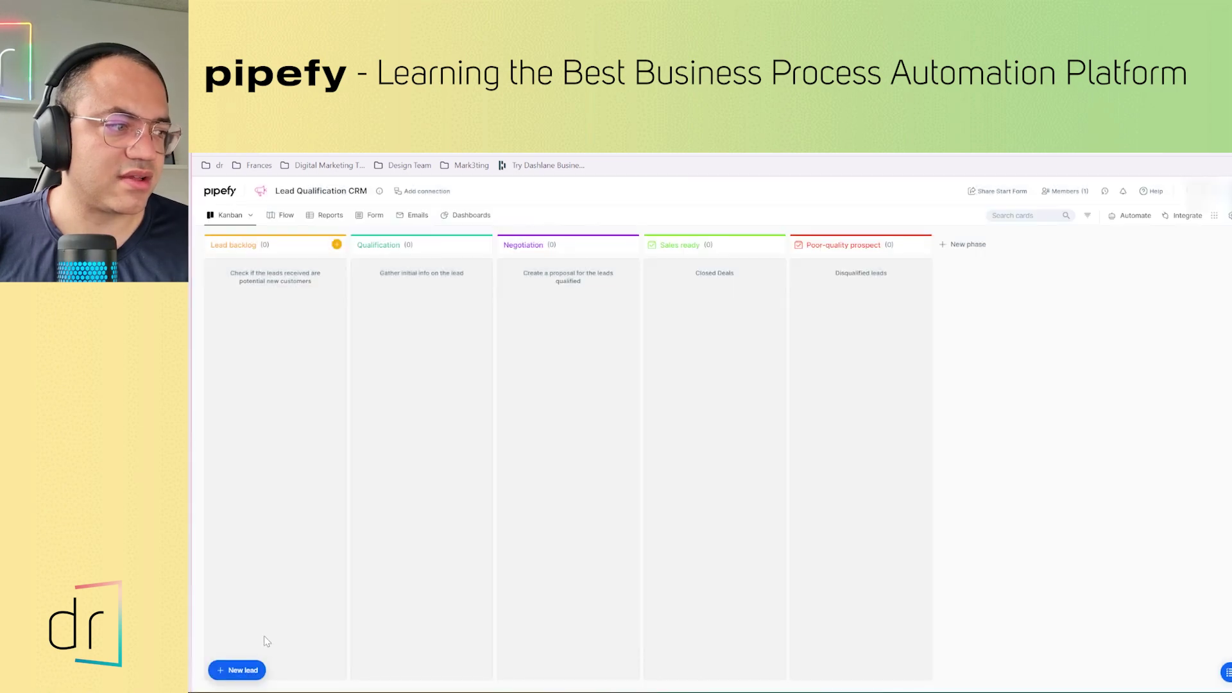
click(242, 670)
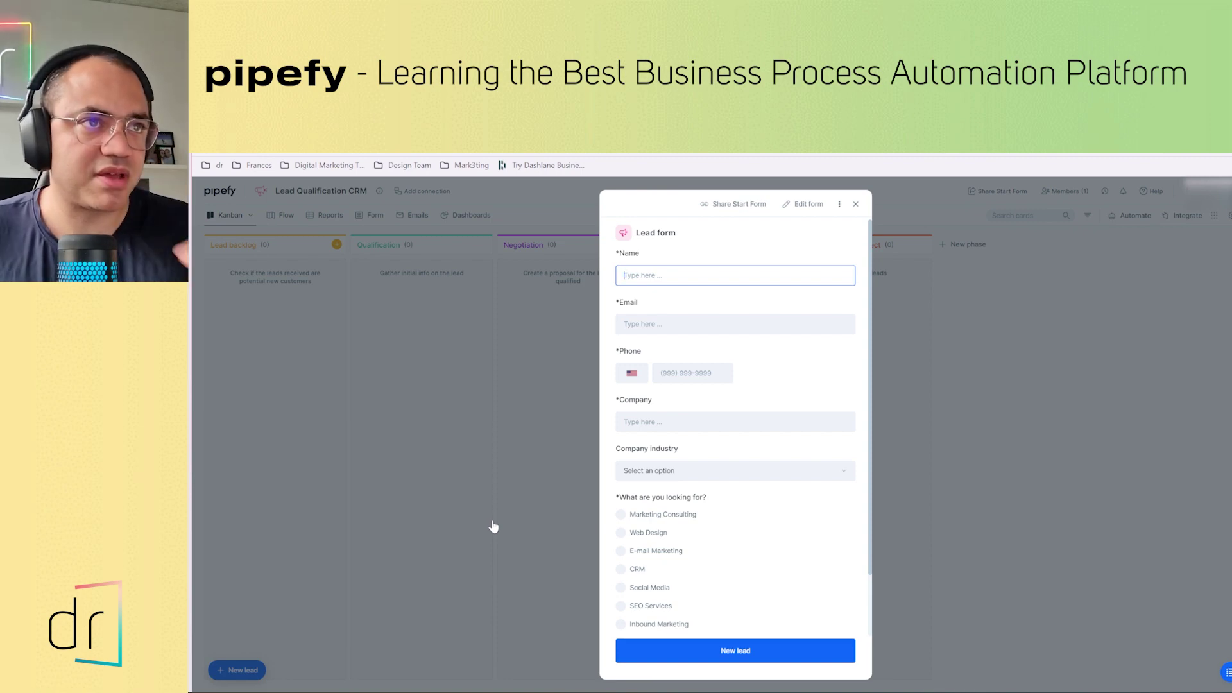
click(283, 649)
click(239, 670)
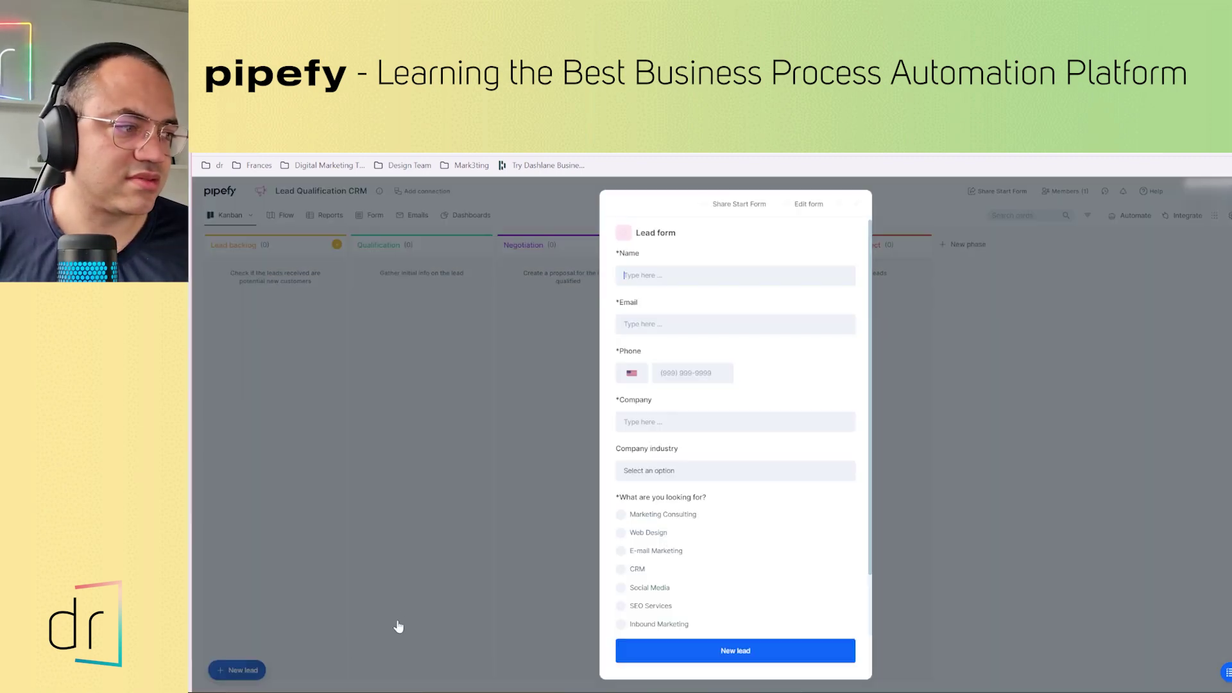
click(727, 208)
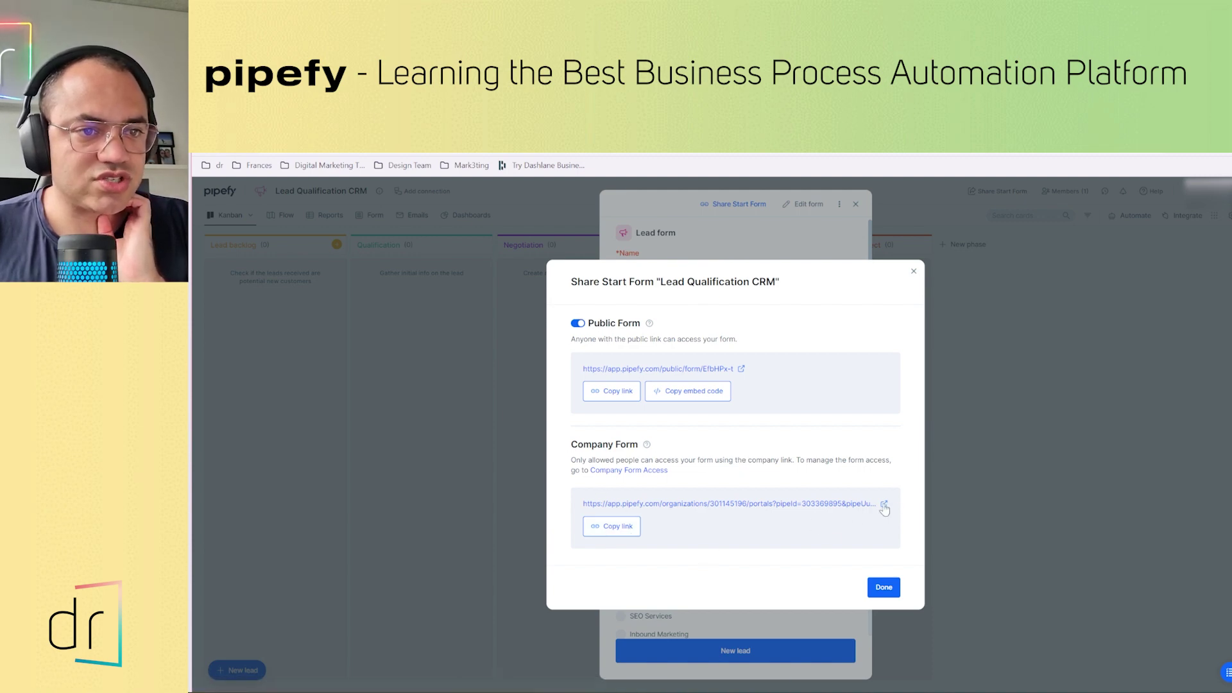
Copy the company form link, then the public form link
click(626, 532)
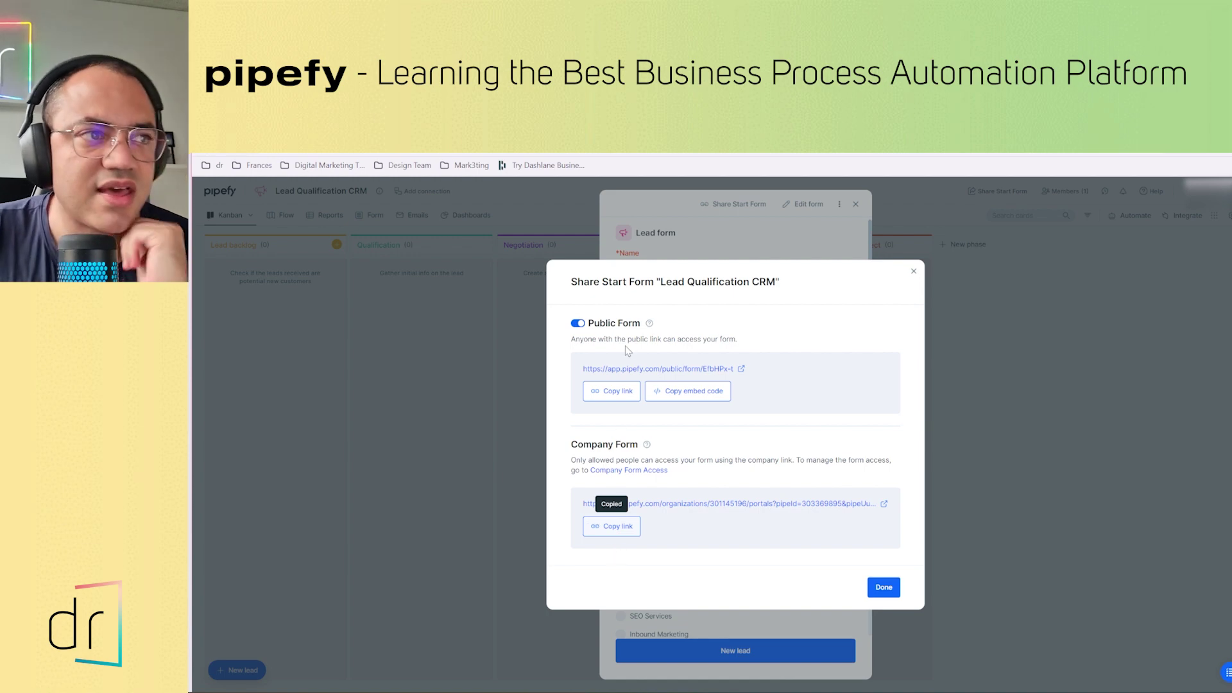
click(617, 393)
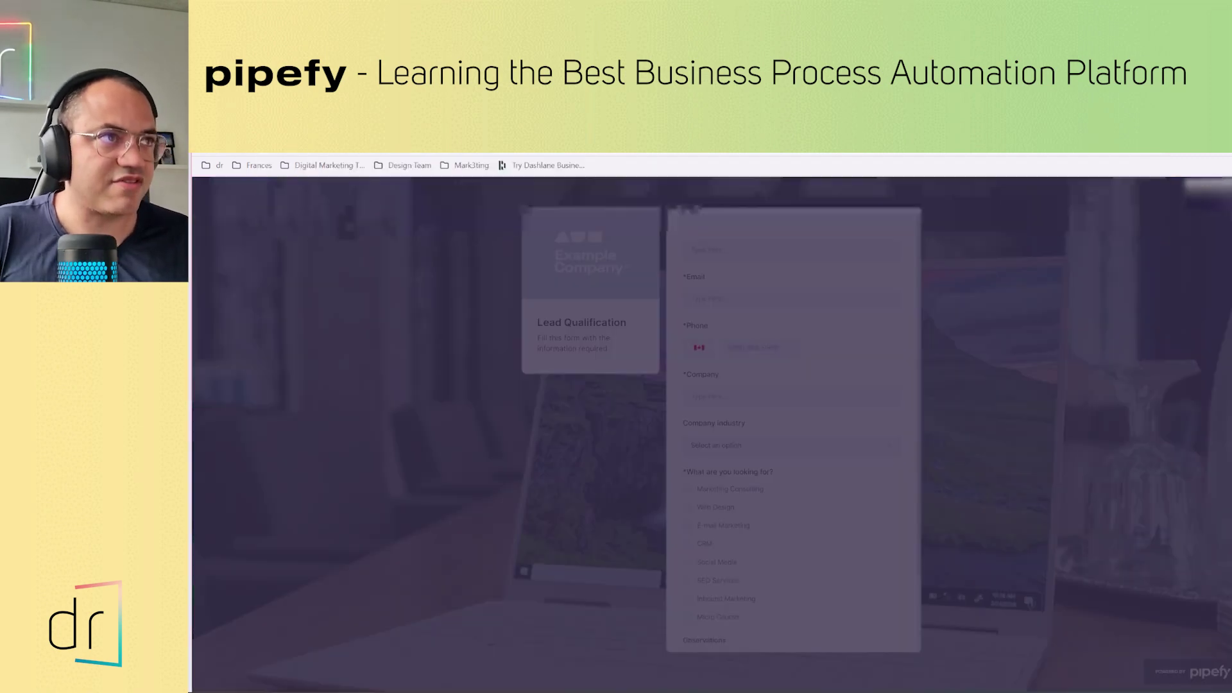
Reload the public Lead Qualification form, test its Company and Company industry fields, then return to WordPress
key(F5)
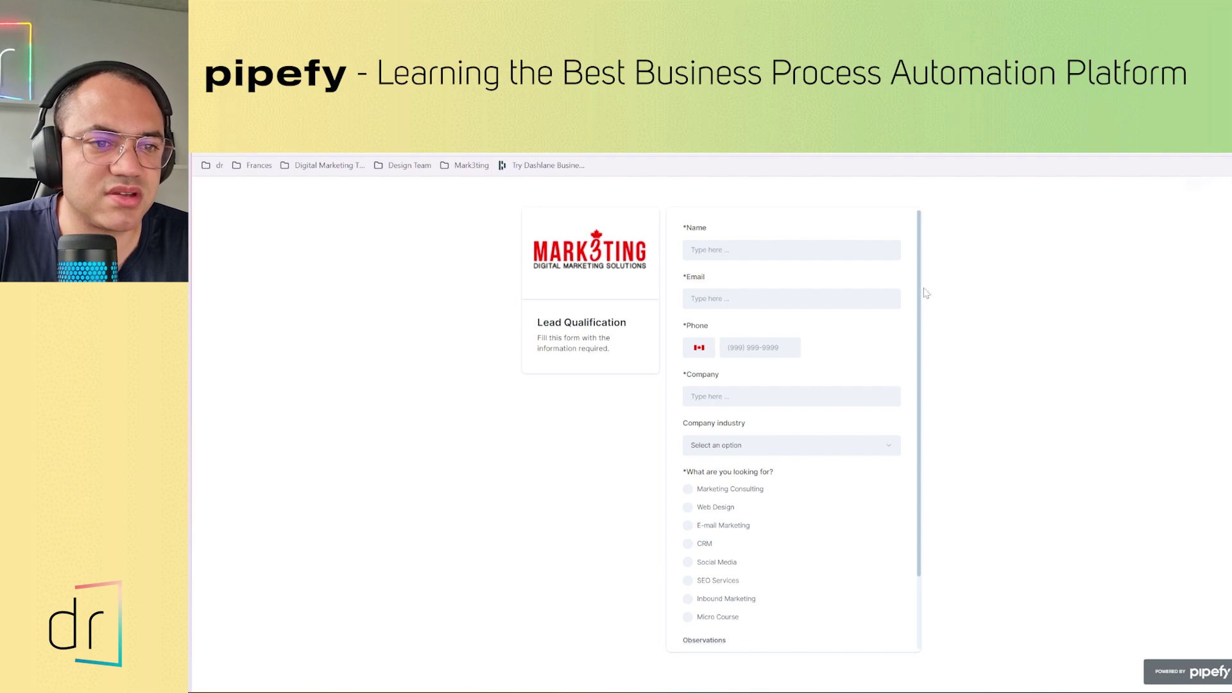
click(808, 397)
scroll(806, 431, down, 2)
scroll(802, 398, up, 2)
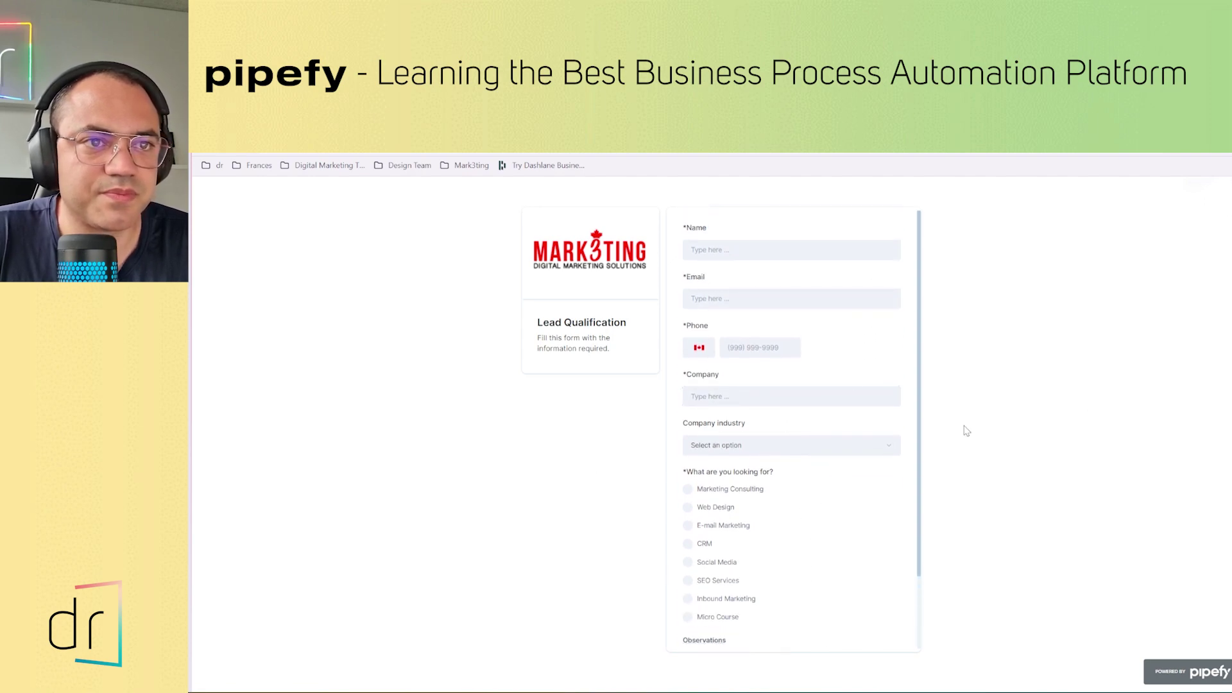
click(878, 443)
scroll(867, 449, down, 2)
scroll(853, 455, up, 2)
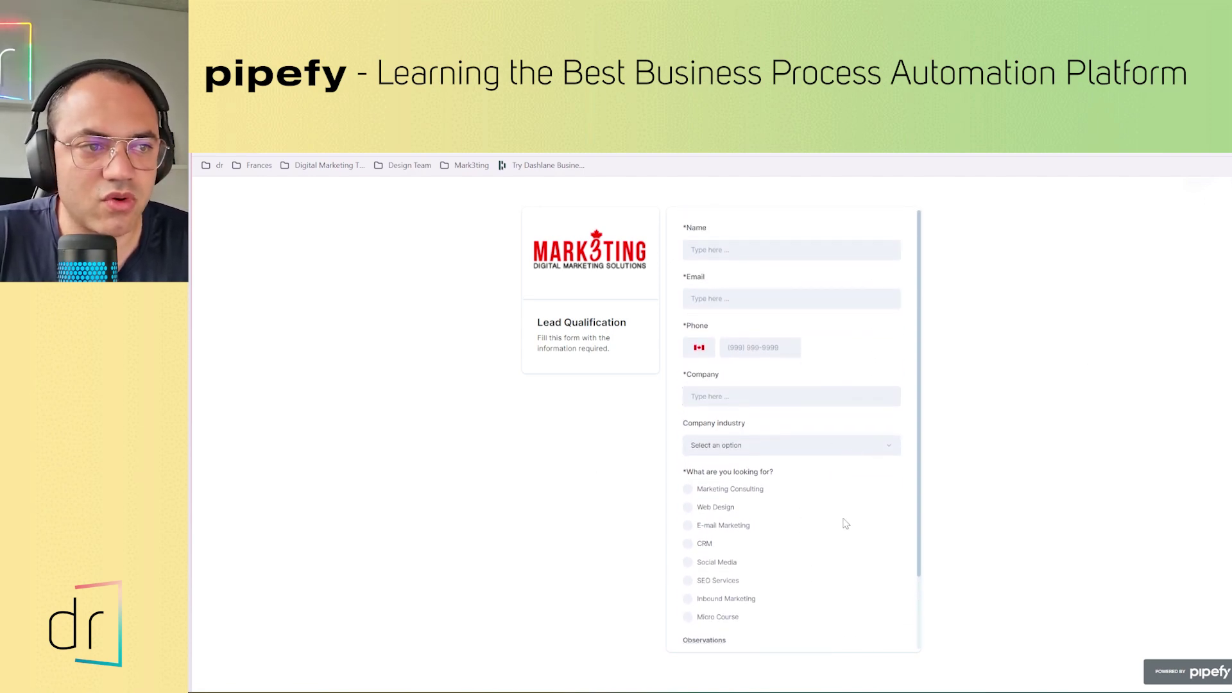
scroll(841, 578, down, 1)
scroll(839, 578, down, 1)
scroll(803, 545, up, 2)
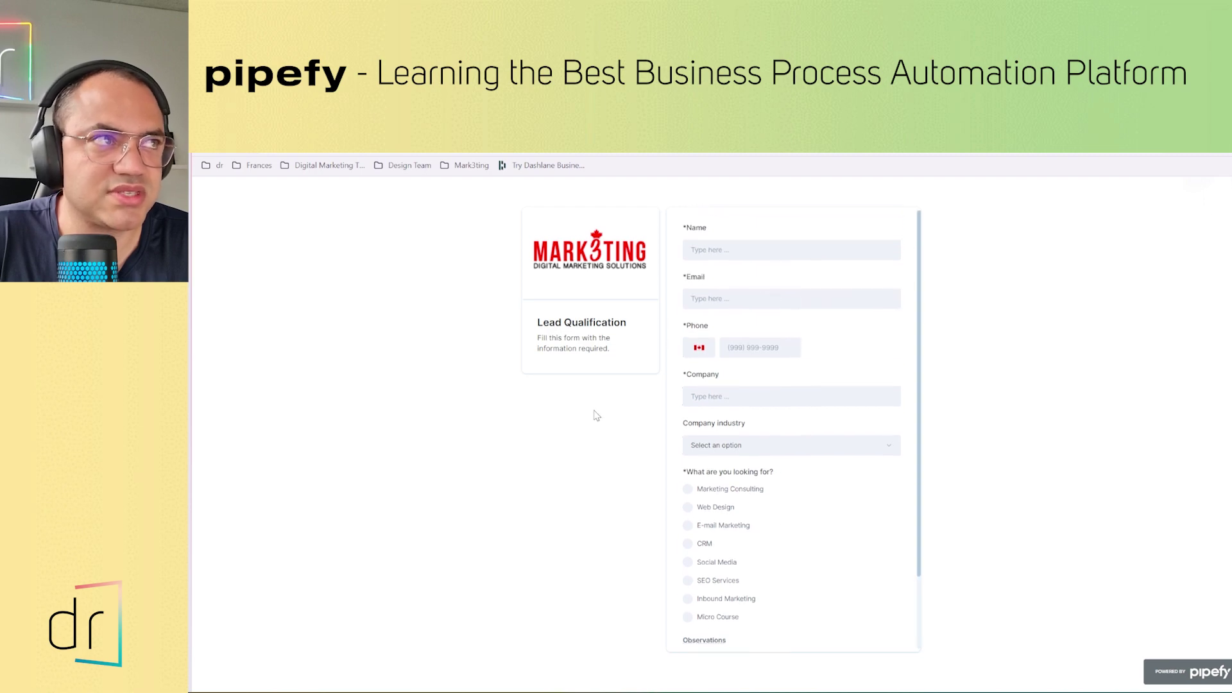
key(ctrl+shift+Tab)
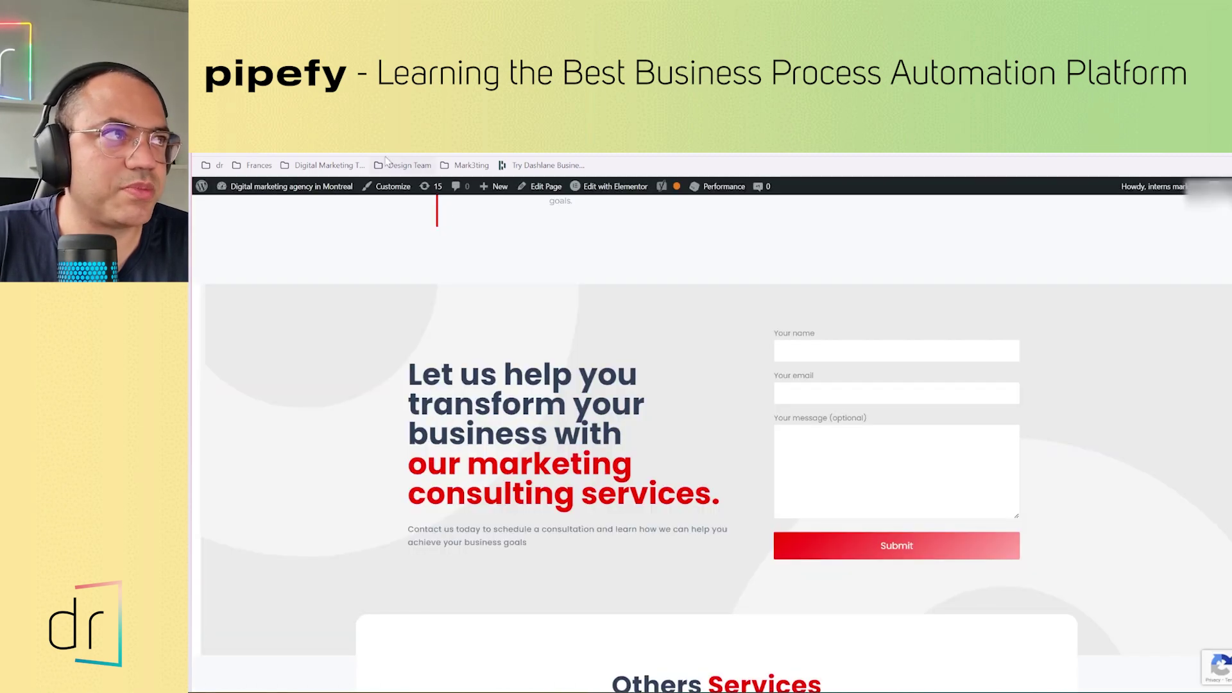
Copy the public Lead Qualification form's embed code in Pipefy and go back to the WordPress consulting page
key(ctrl+Tab)
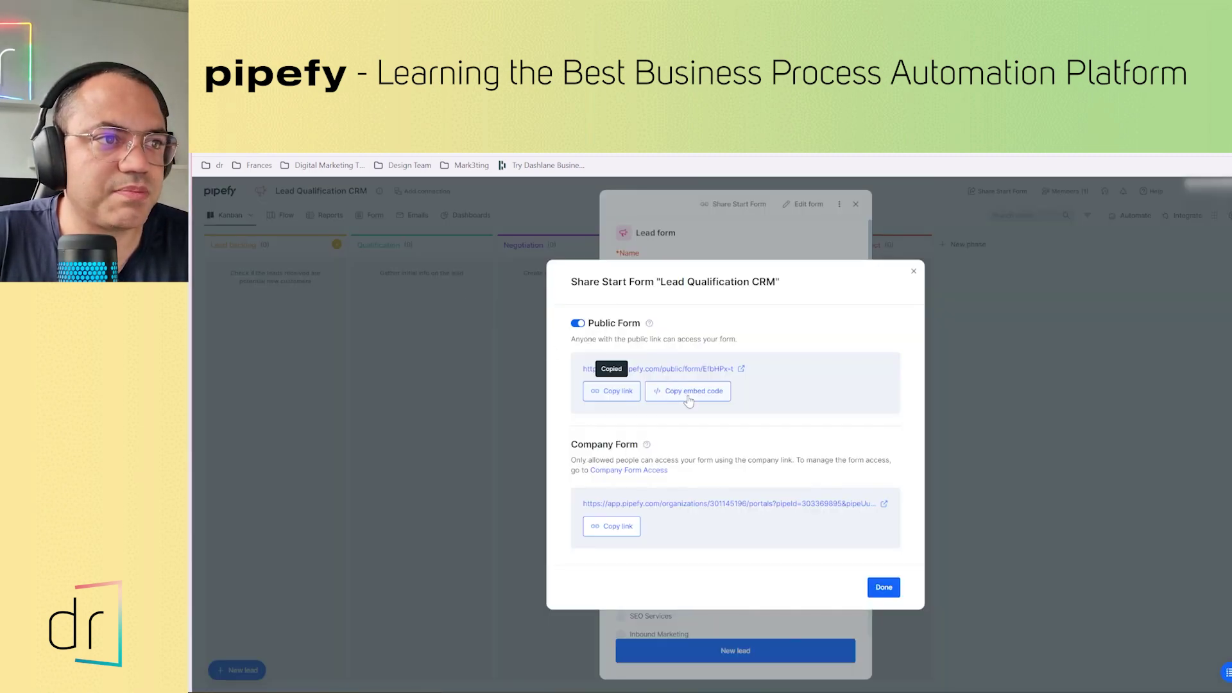
key(ctrl+Tab)
key(ctrl+Tab)
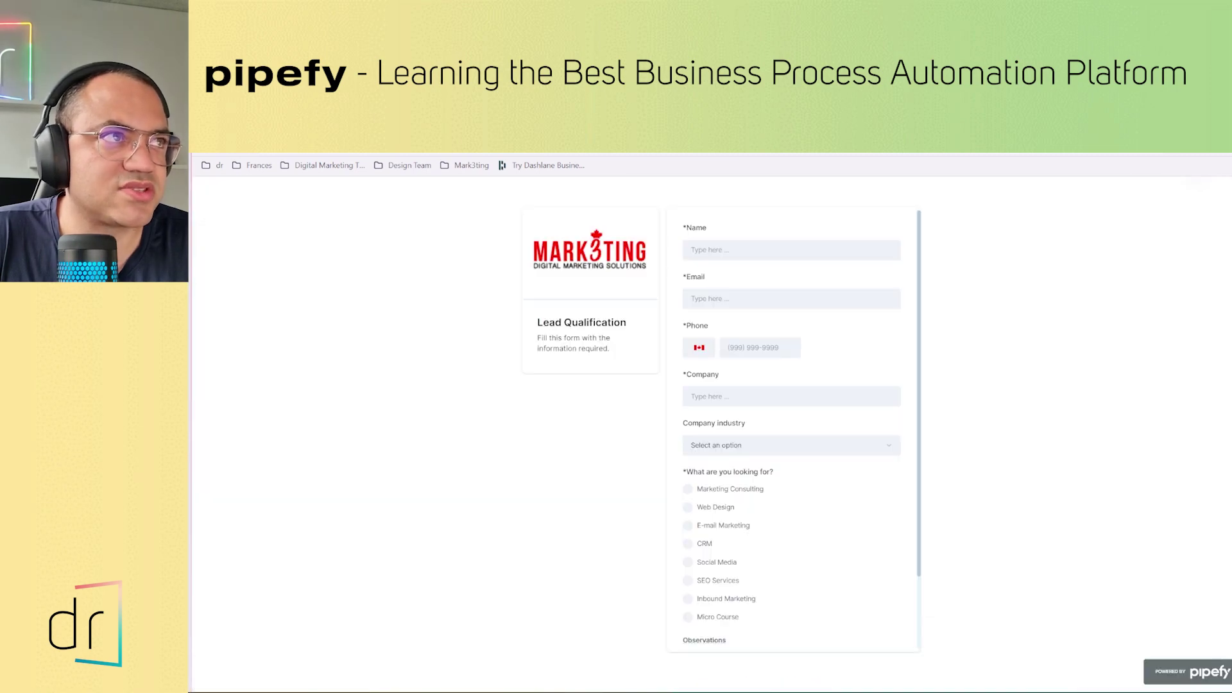
key(ctrl+Tab)
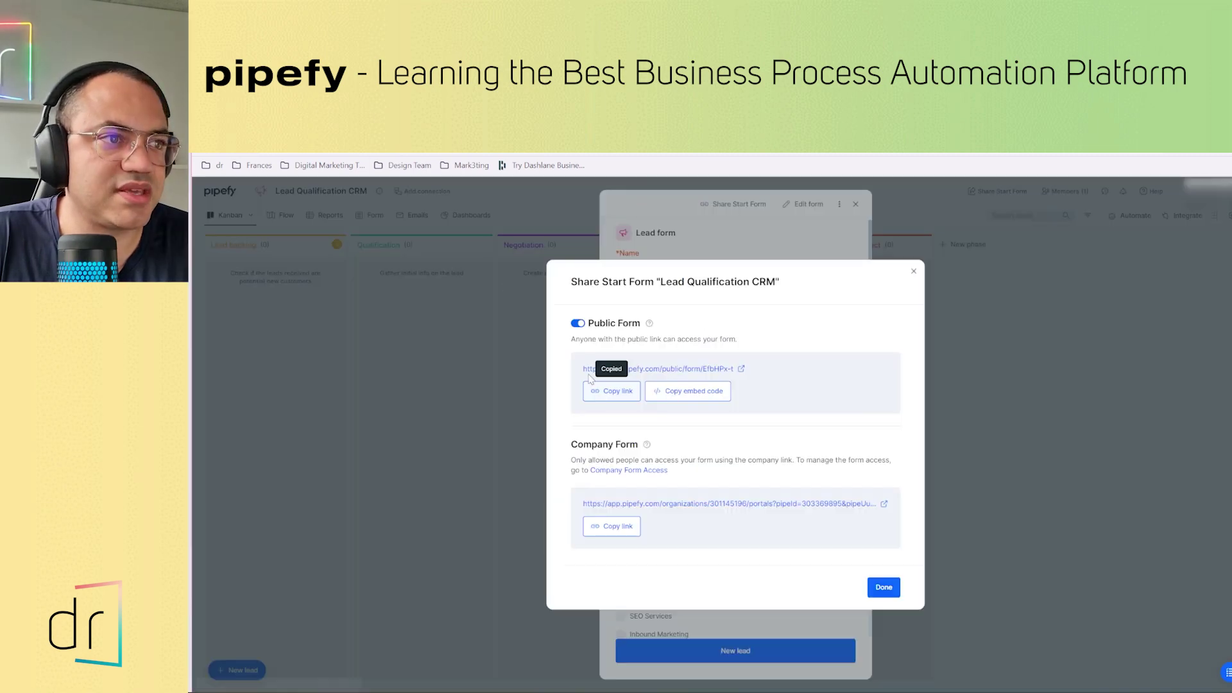
click(704, 396)
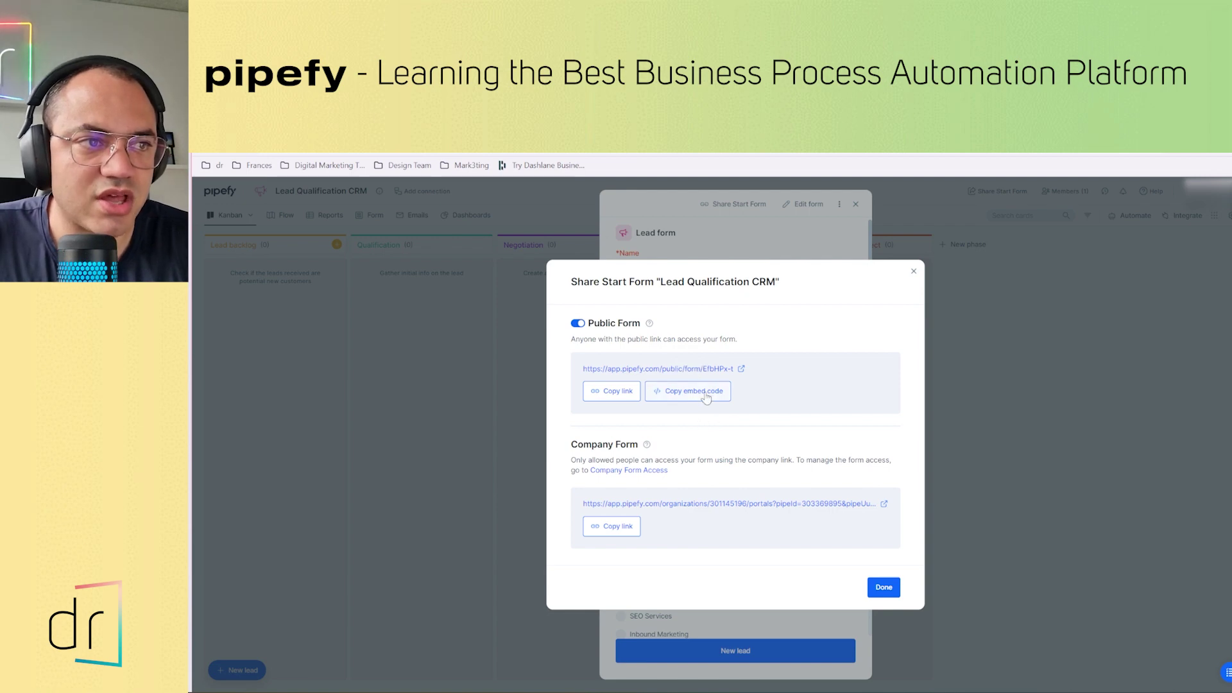
click(706, 398)
click(369, 126)
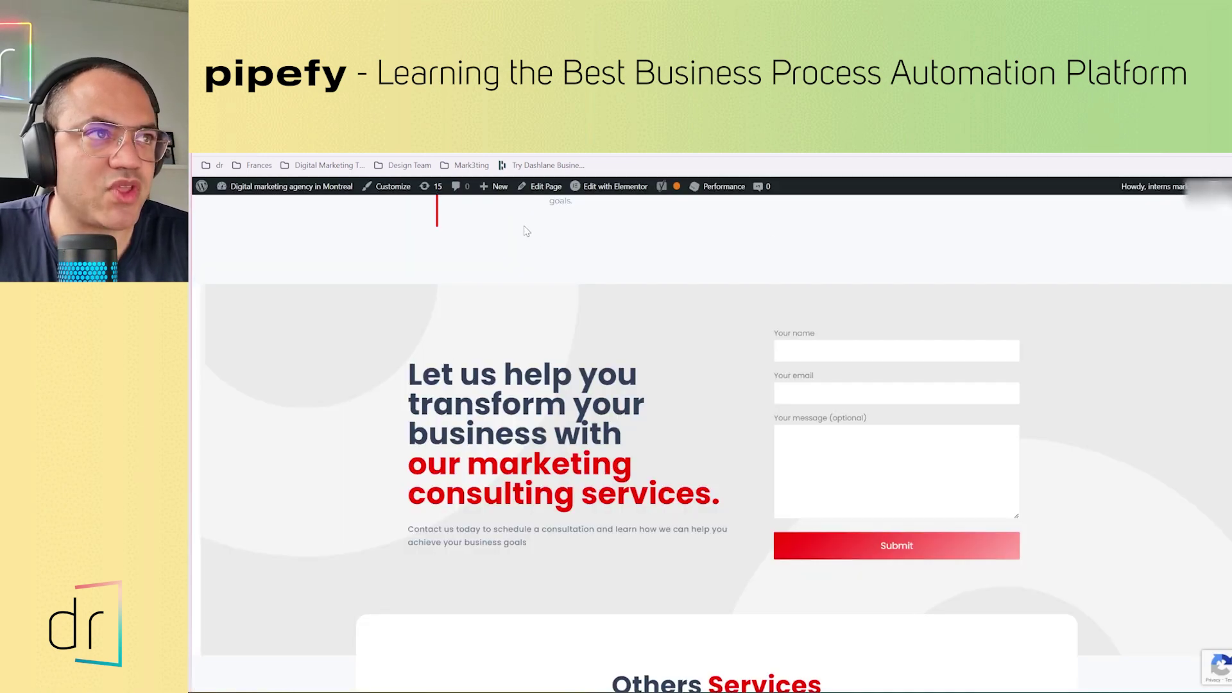
Dismiss the favourites tip, expand the WordPress widget group to reach Custom HTML, and bring the contact form into view
mouse_move(589, 192)
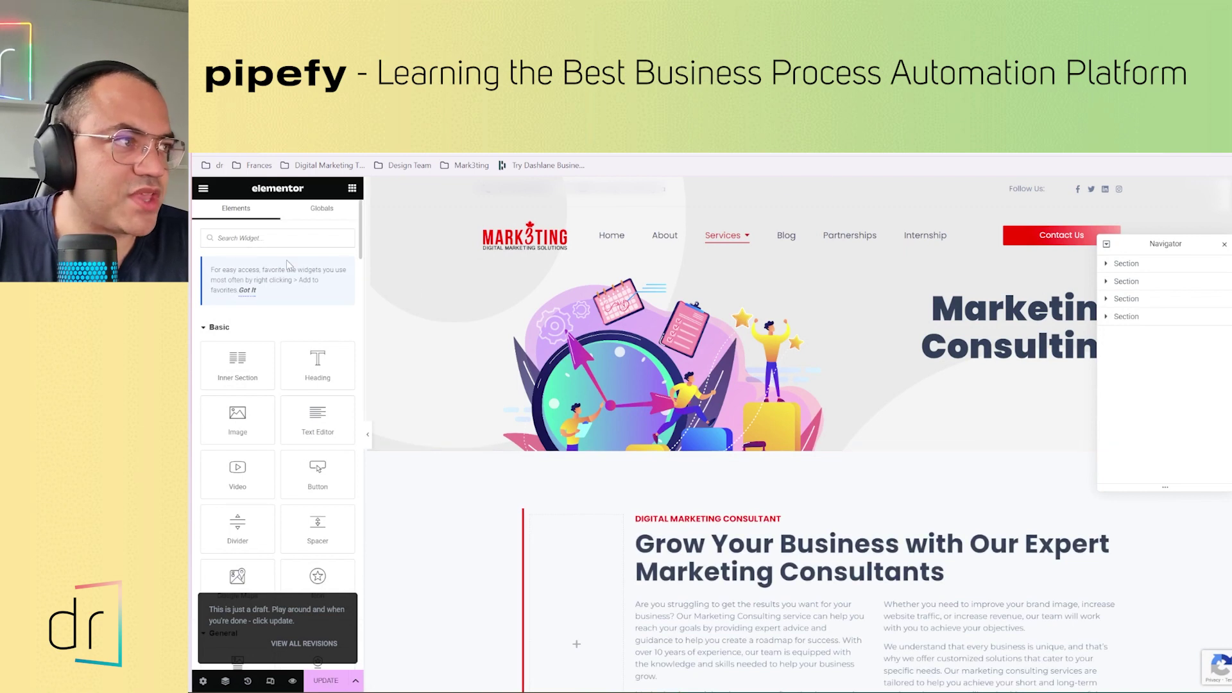
click(248, 292)
scroll(269, 384, down, 15)
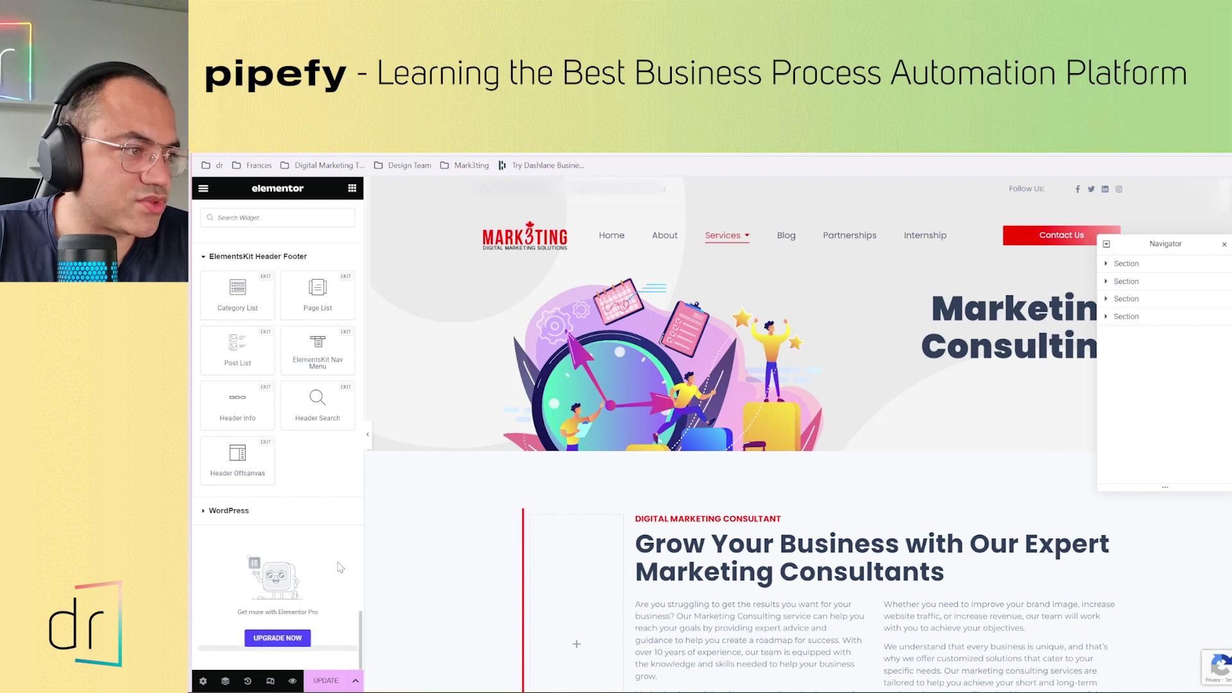
scroll(329, 580, up, 3)
scroll(328, 585, down, 3)
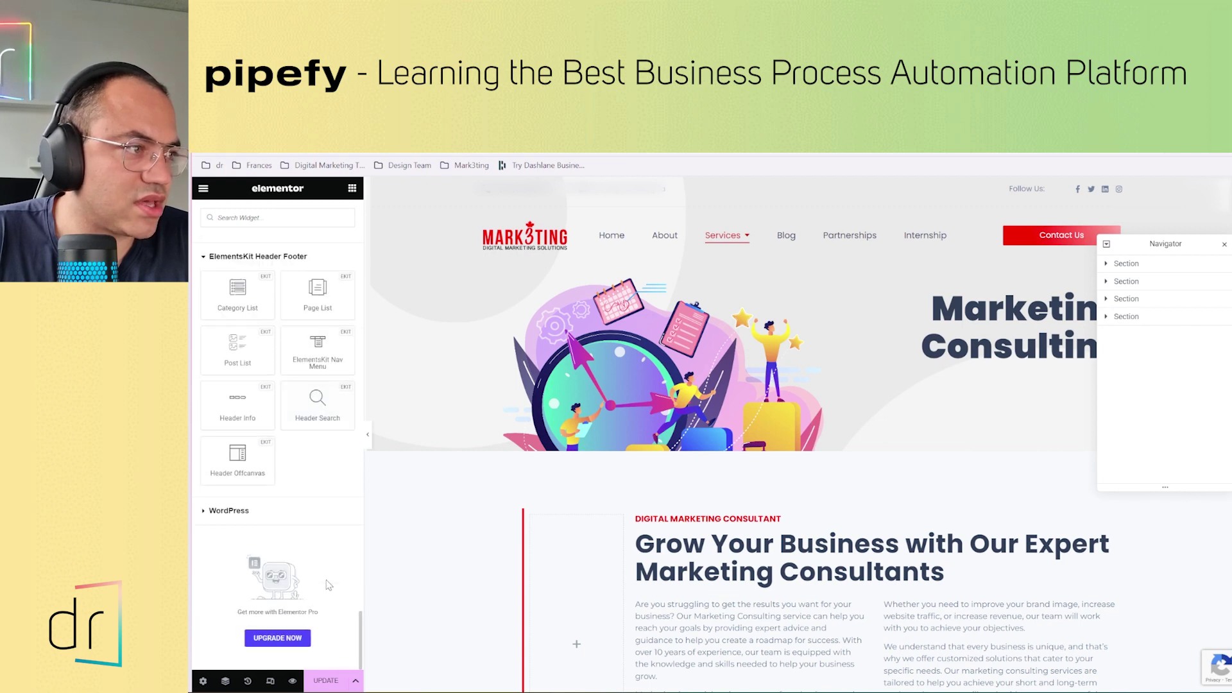
click(210, 515)
scroll(270, 564, down, 8)
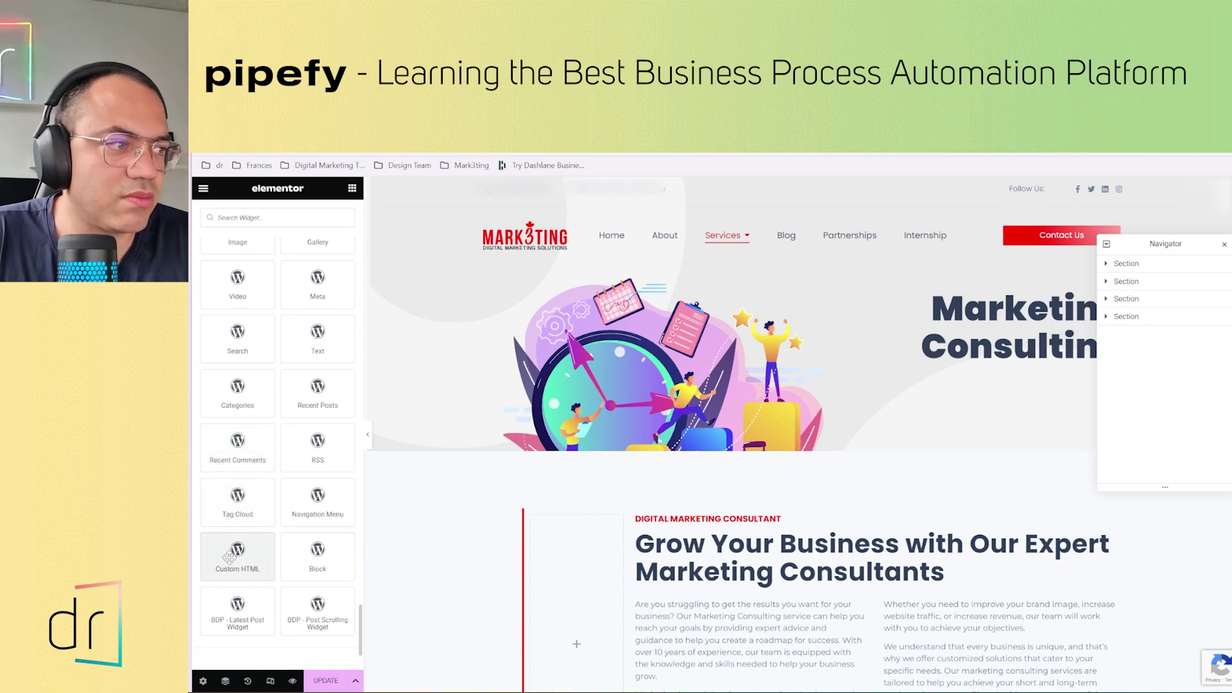
scroll(867, 542, down, 10)
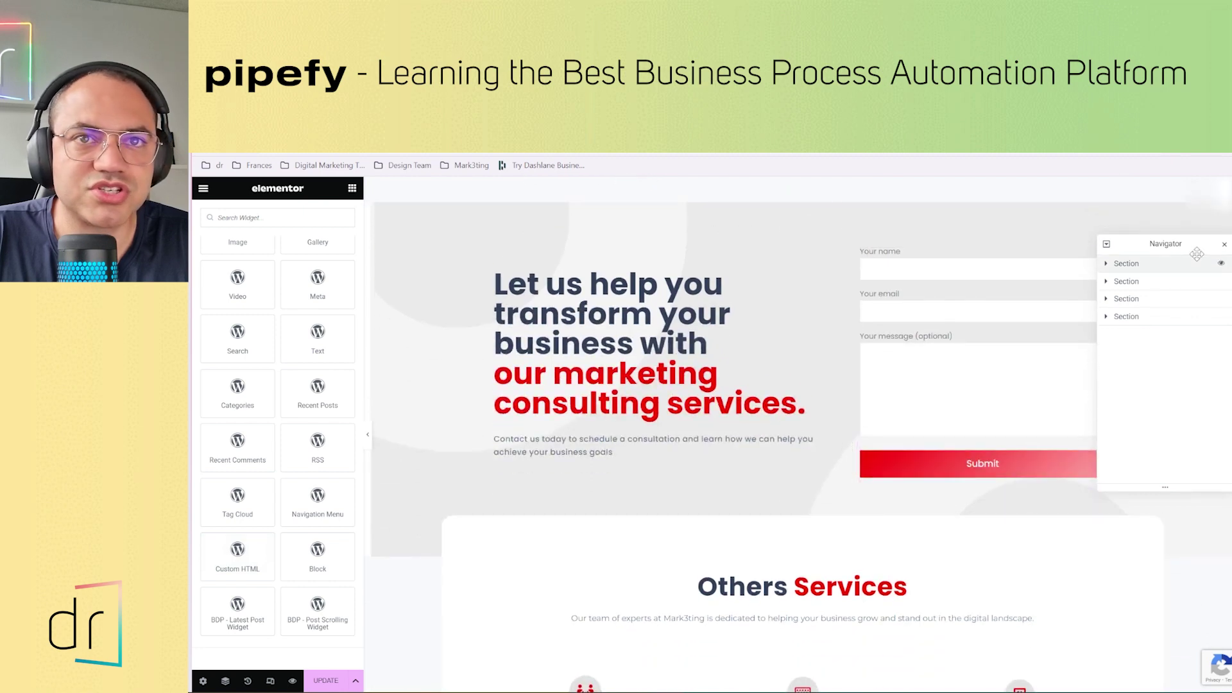
Close the Navigator and drop a Custom HTML widget below Submit containing the pasted Pipefy iframe code
click(1224, 244)
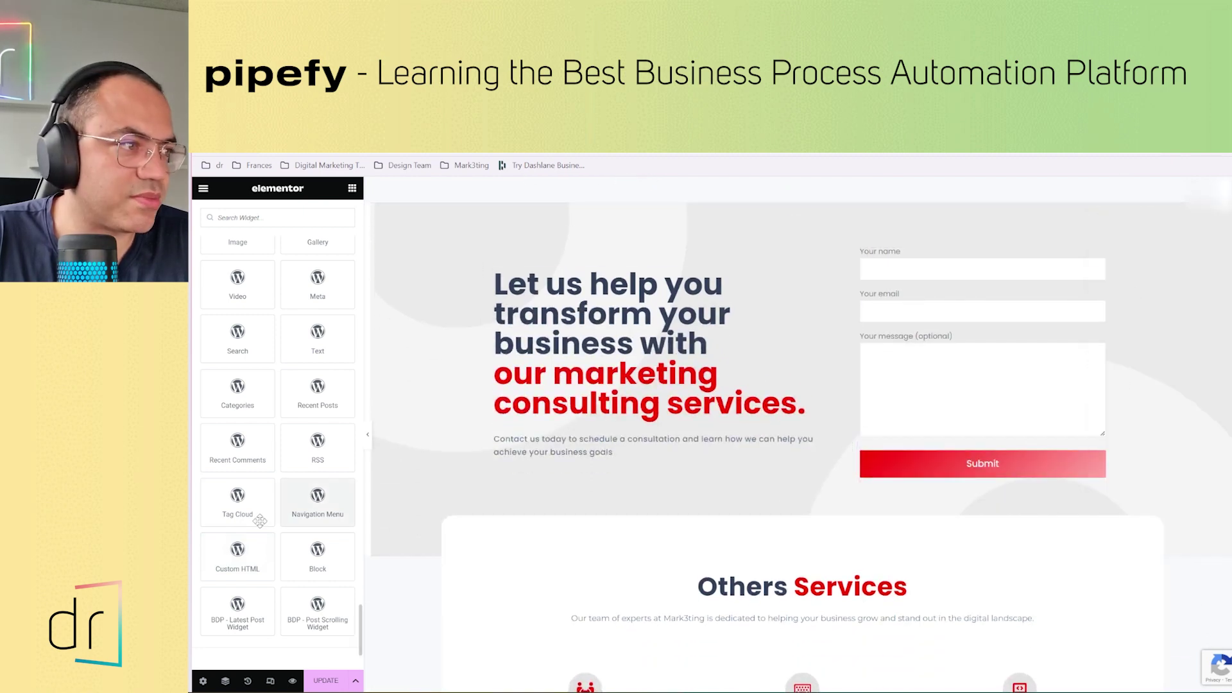
drag(238, 555, 896, 481)
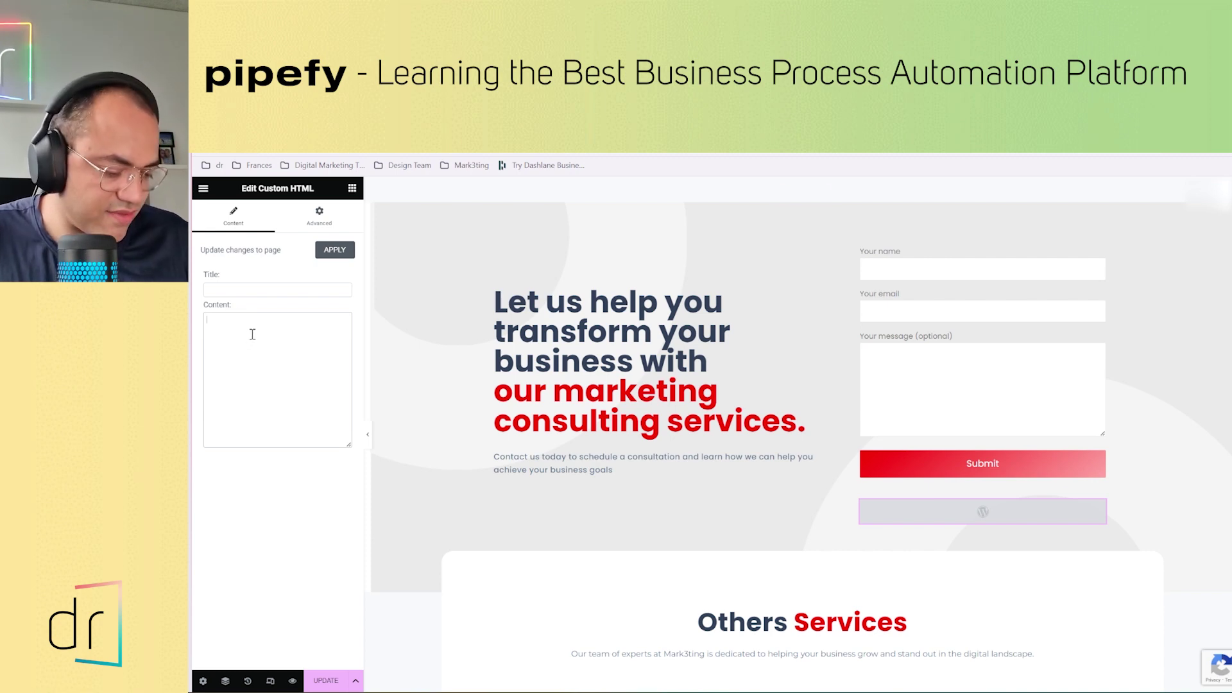
key(ctrl+v)
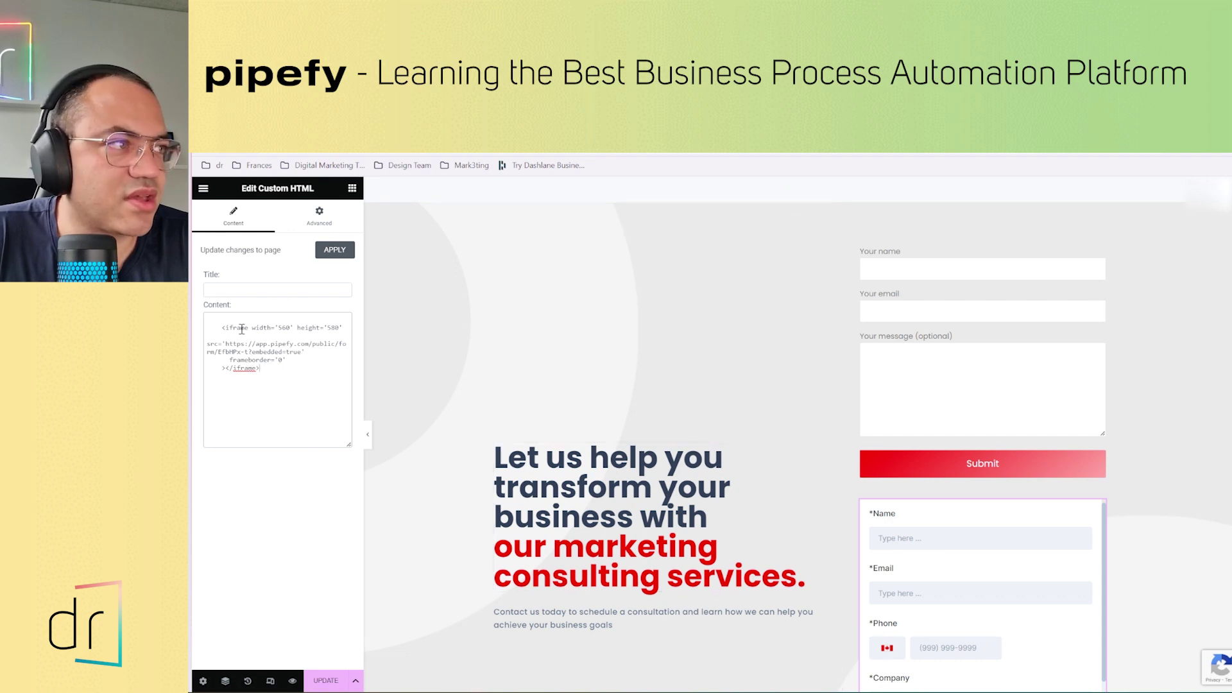
drag(213, 324, 275, 367)
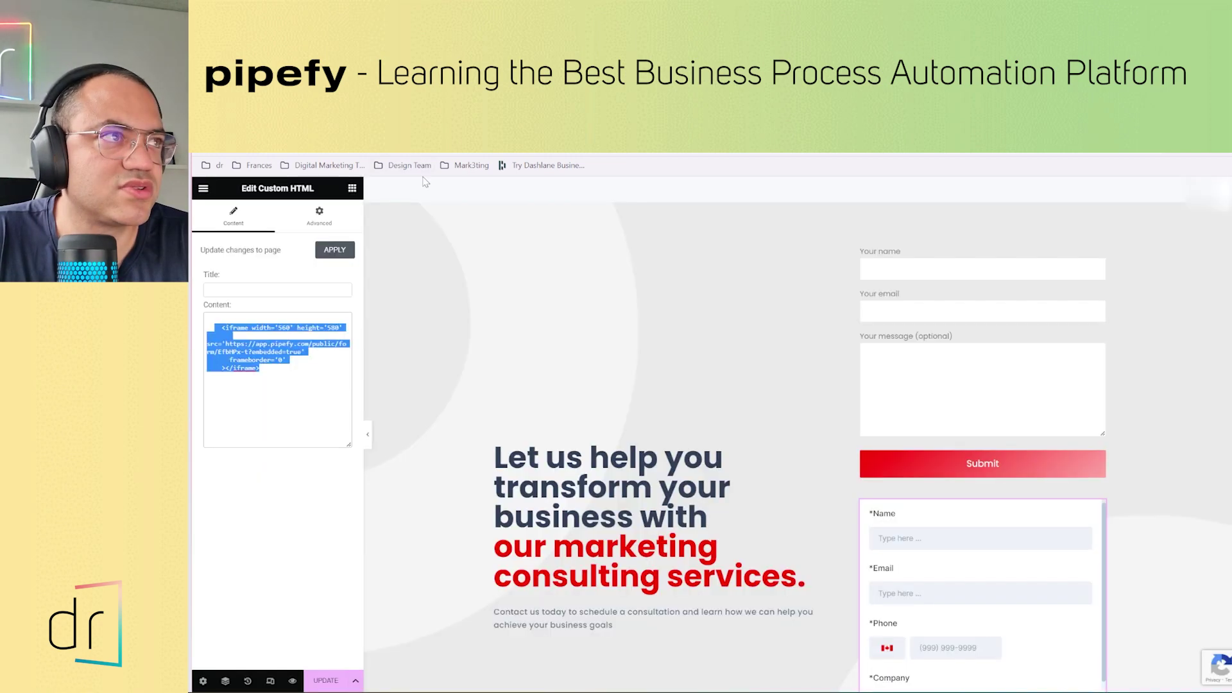
key(ctrl+v)
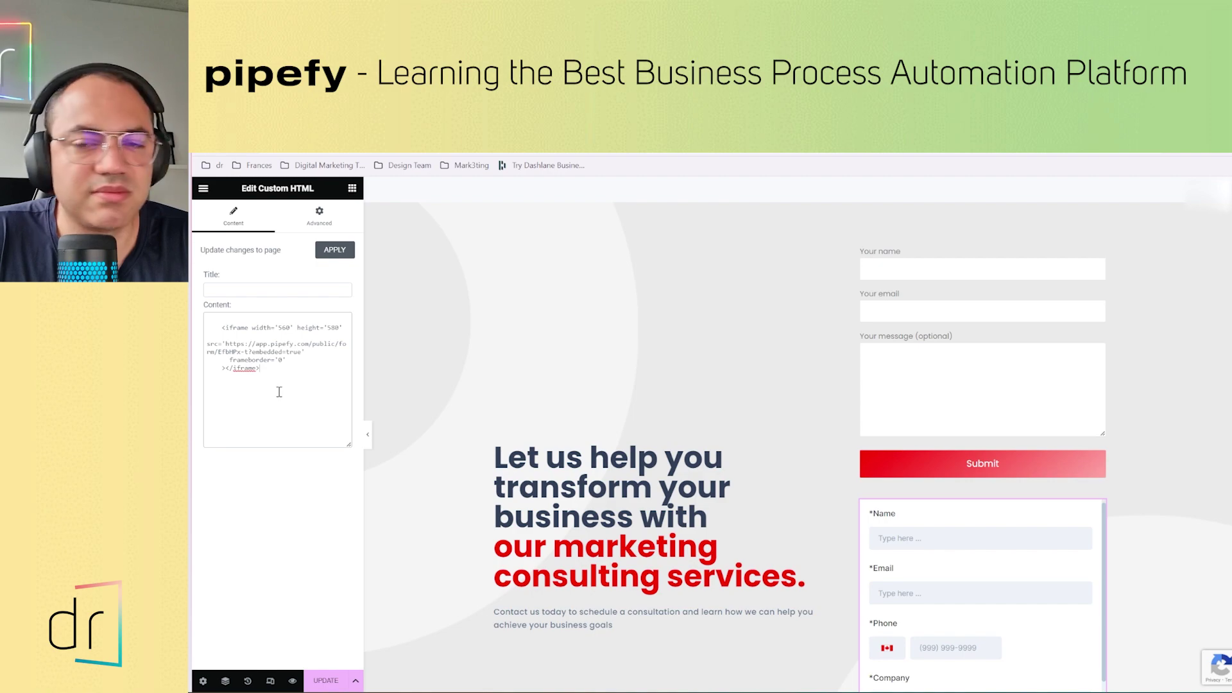
scroll(484, 236, down, 2)
scroll(1076, 541, down, 4)
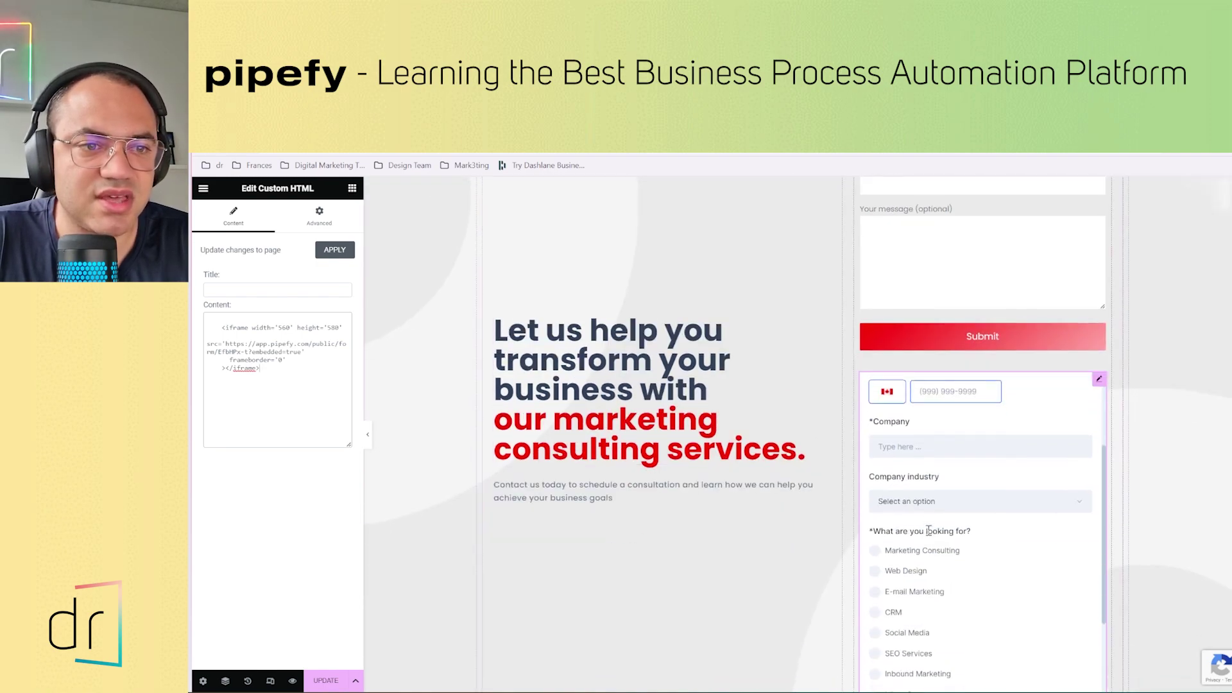
scroll(1076, 541, up, 2)
scroll(1051, 467, down, 4)
scroll(1029, 456, up, 4)
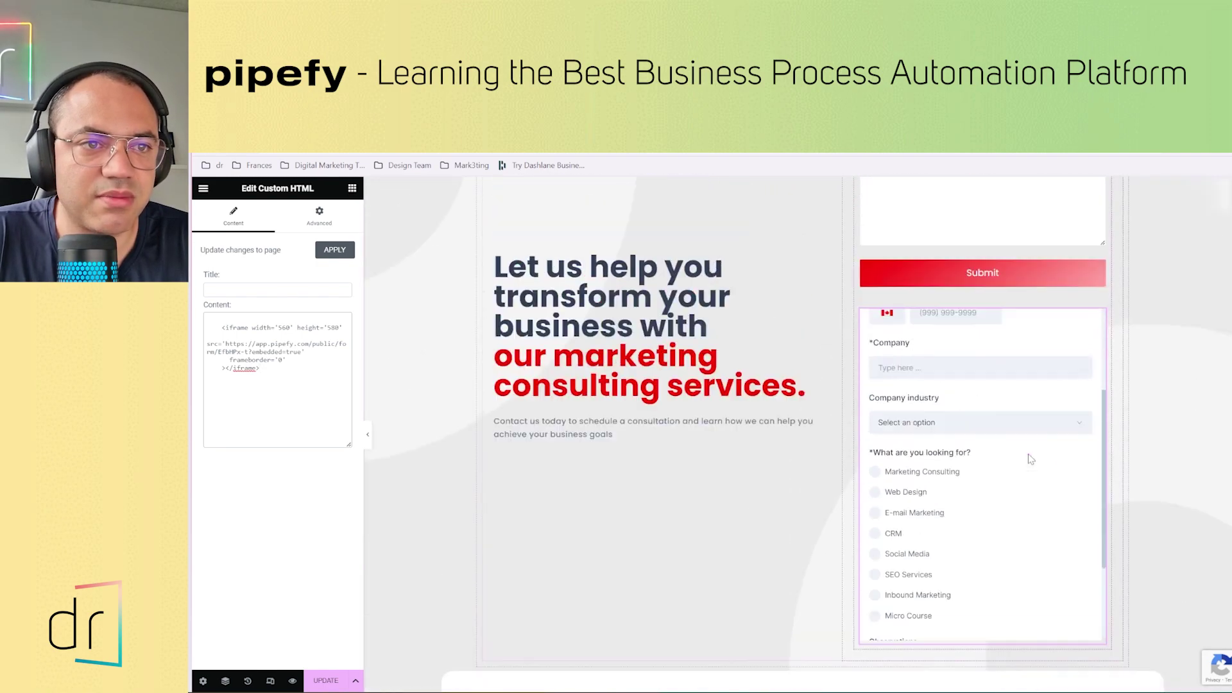
scroll(1031, 460, down, 1)
scroll(1030, 460, down, 1)
scroll(1031, 462, up, 4)
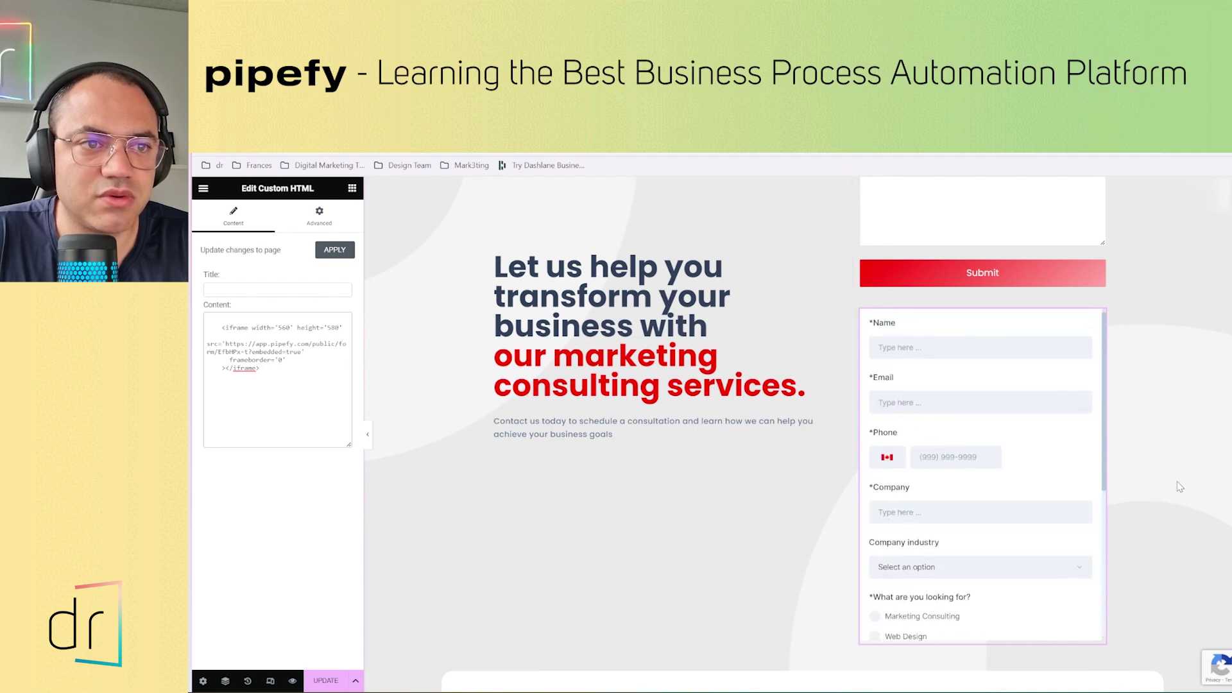
scroll(738, 557, up, 3)
scroll(751, 552, down, 2)
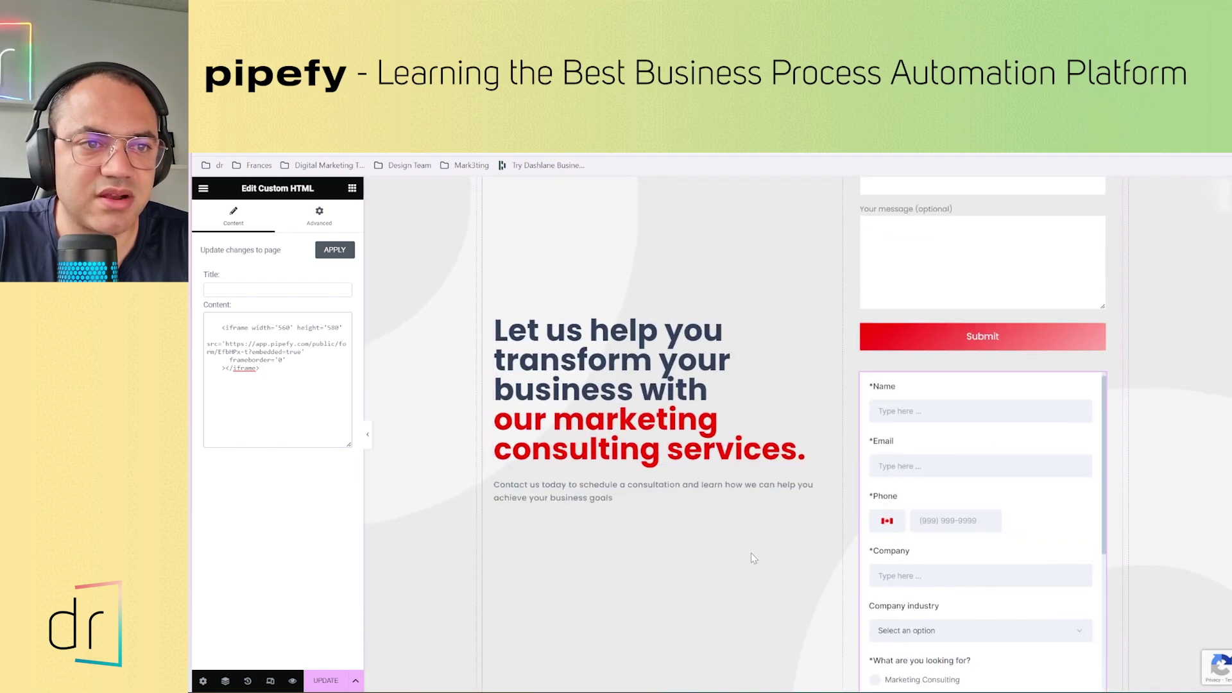
scroll(751, 553, up, 4)
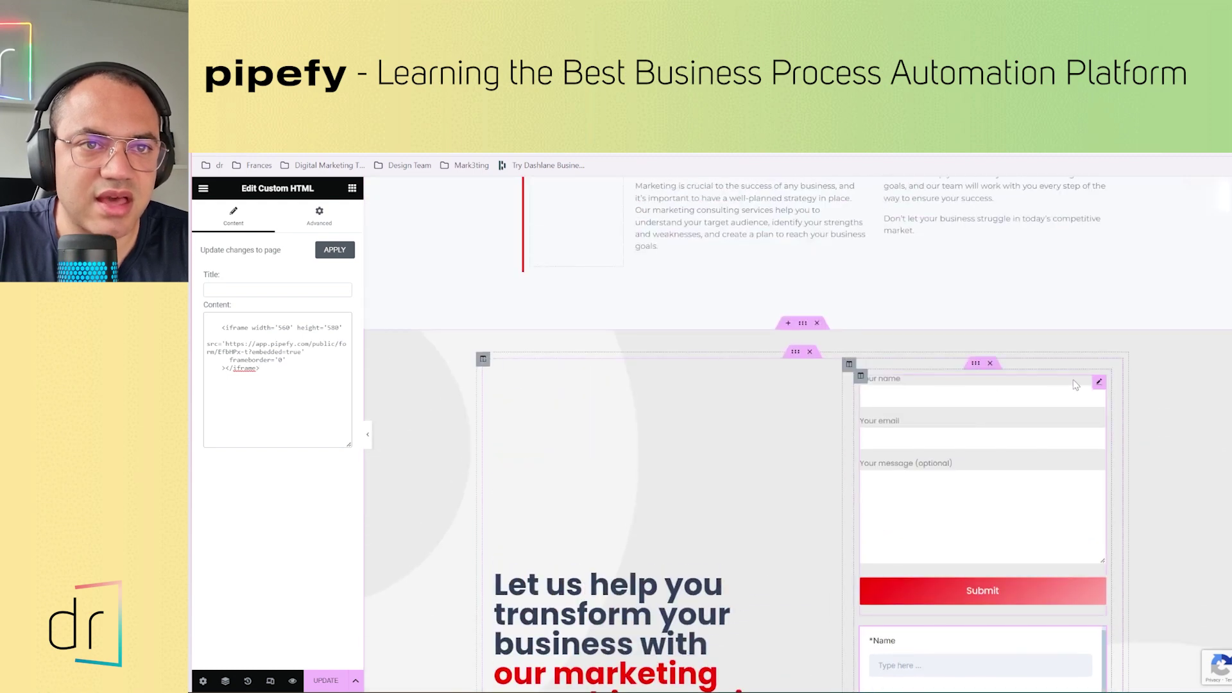
Delete the old contact form from its right-click menu
right_click(1057, 385)
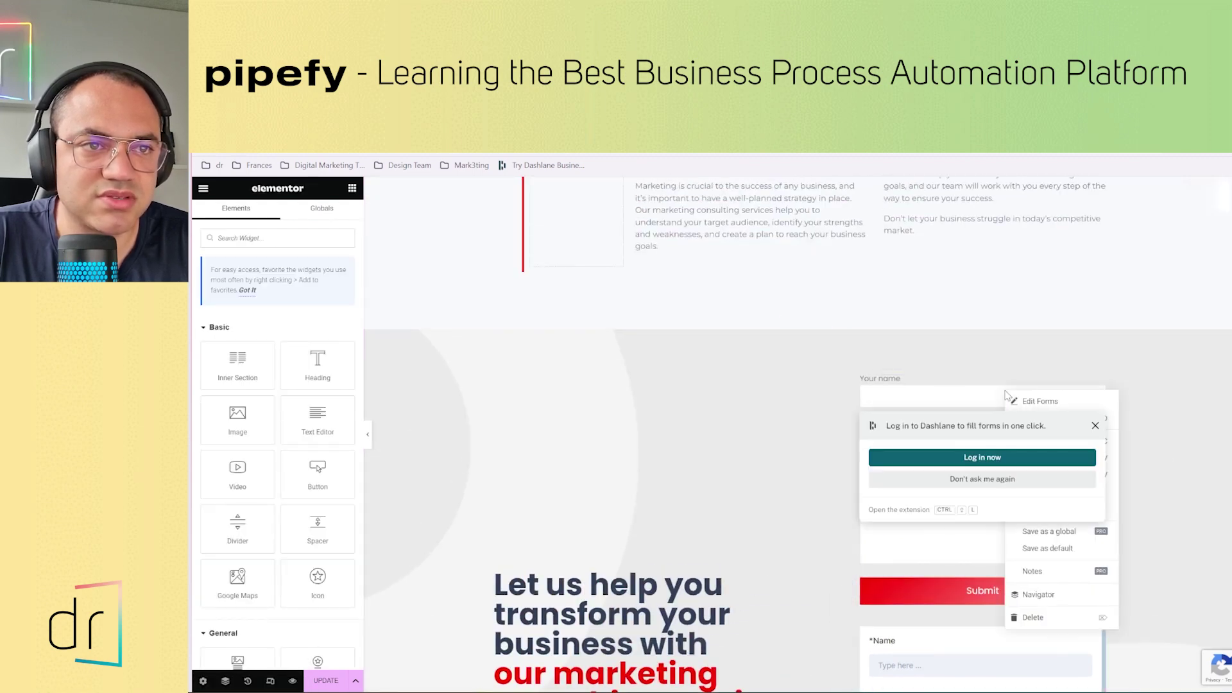
right_click(971, 378)
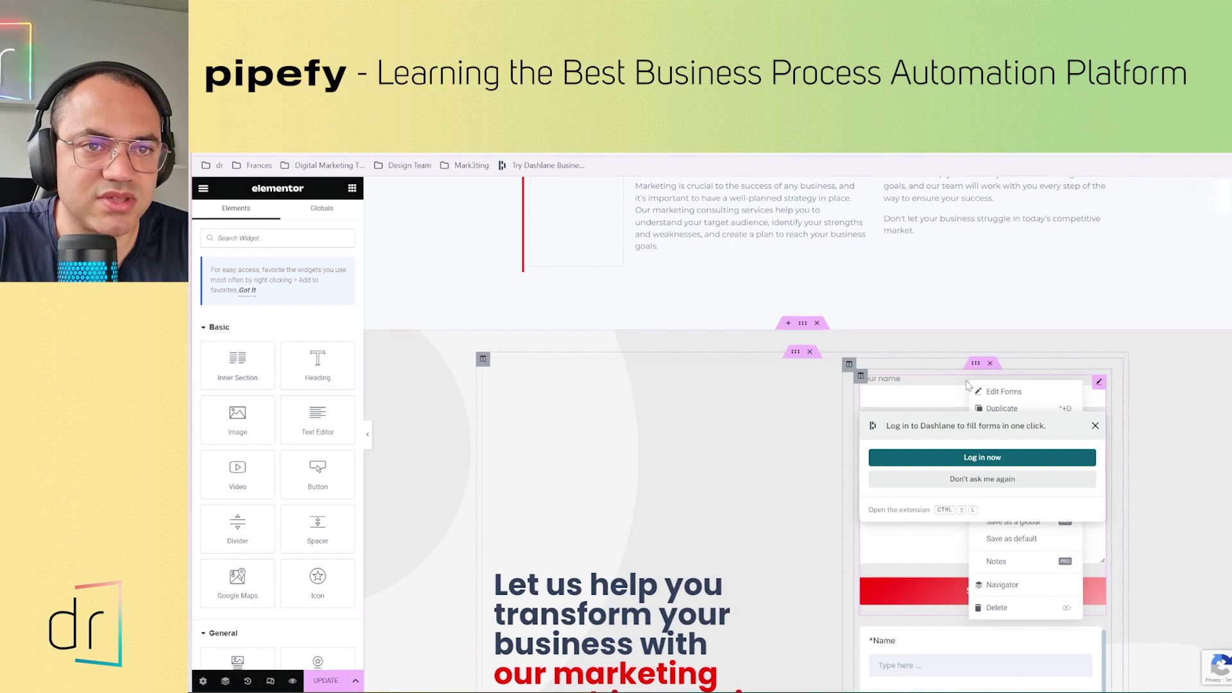
click(998, 608)
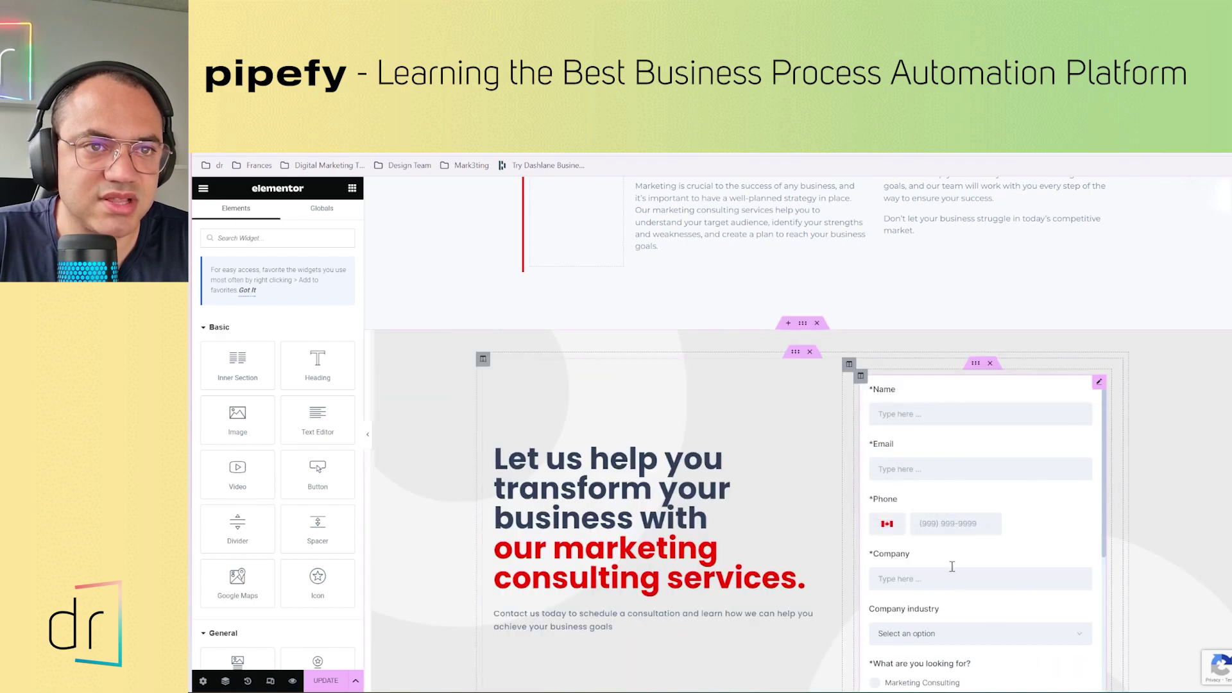
scroll(953, 566, down, 2)
scroll(990, 513, down, 3)
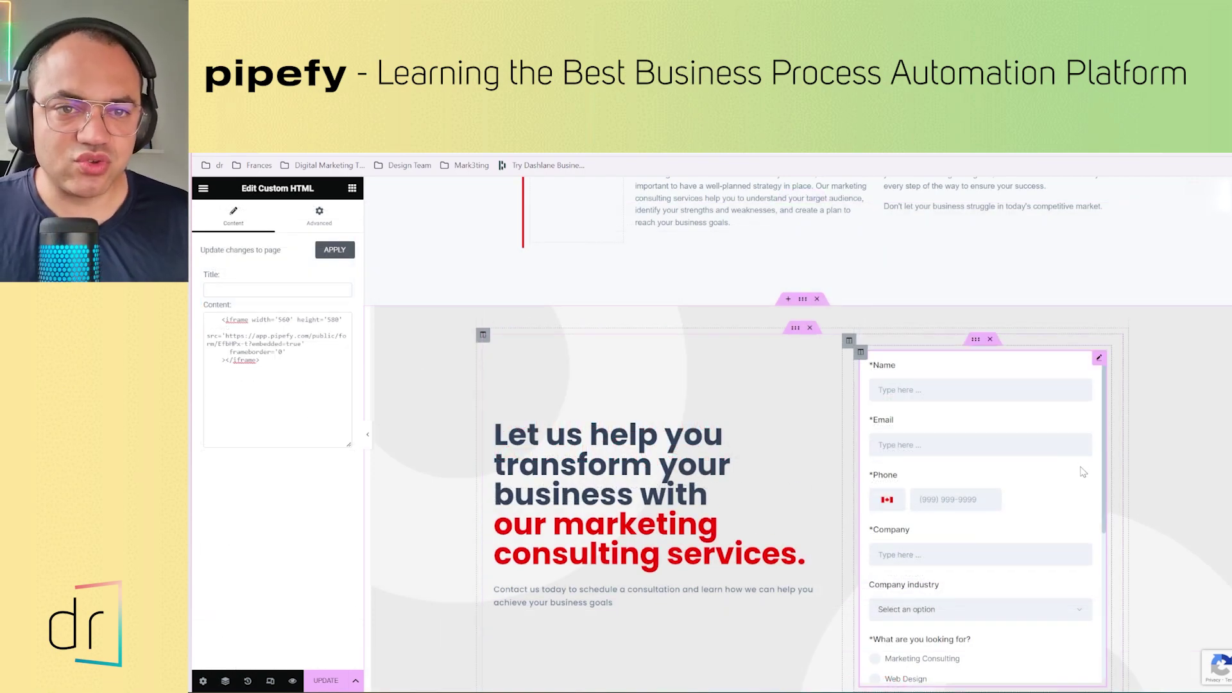
scroll(1084, 472, down, 5)
scroll(1087, 519, up, 5)
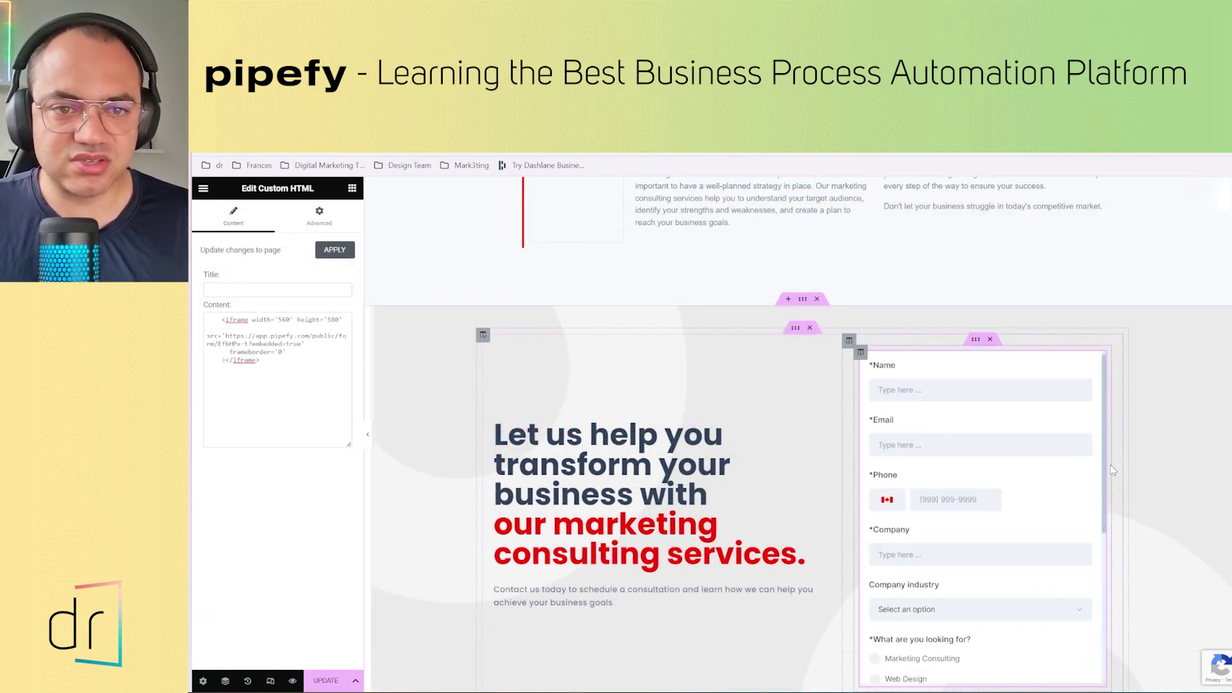
scroll(1107, 452, down, 5)
scroll(1104, 446, up, 5)
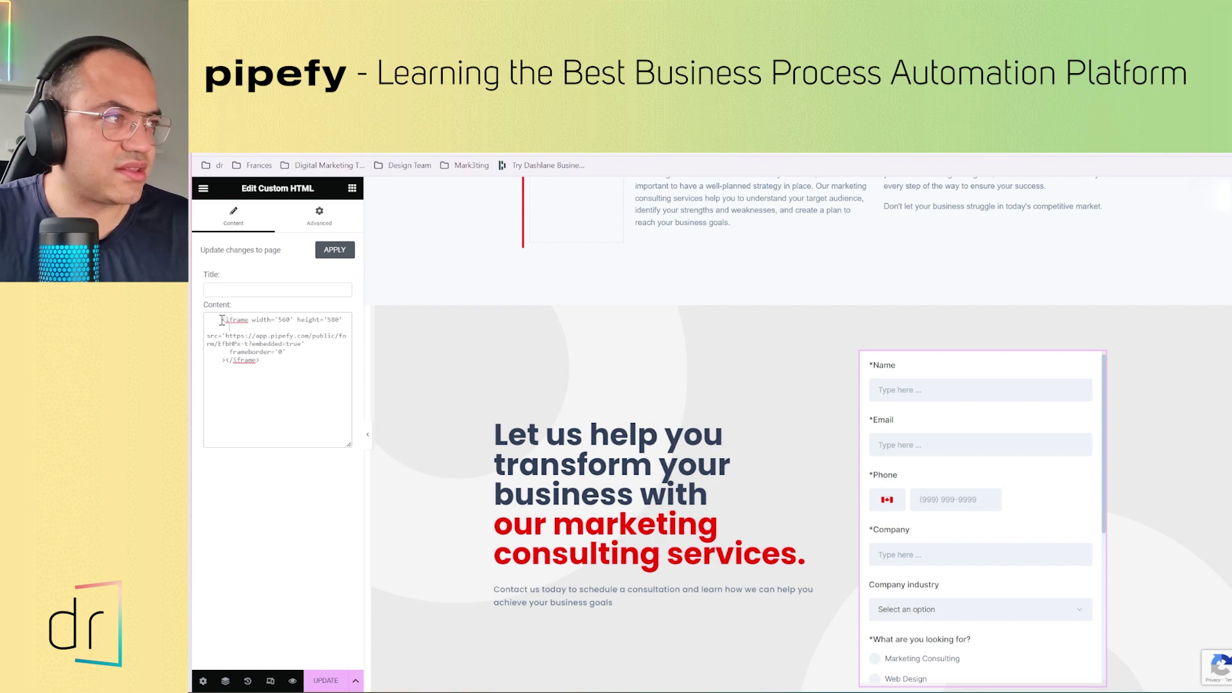
Select the iframe code and put the cursor on its size values to edit them
drag(223, 320, 272, 360)
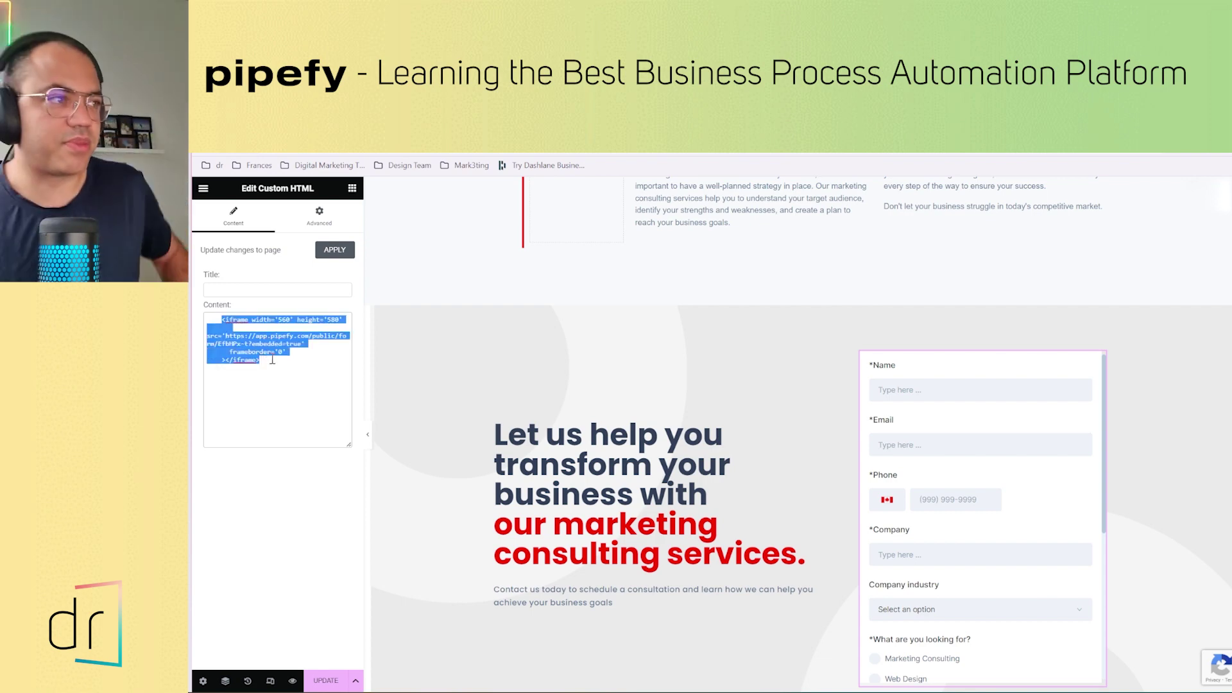
click(260, 321)
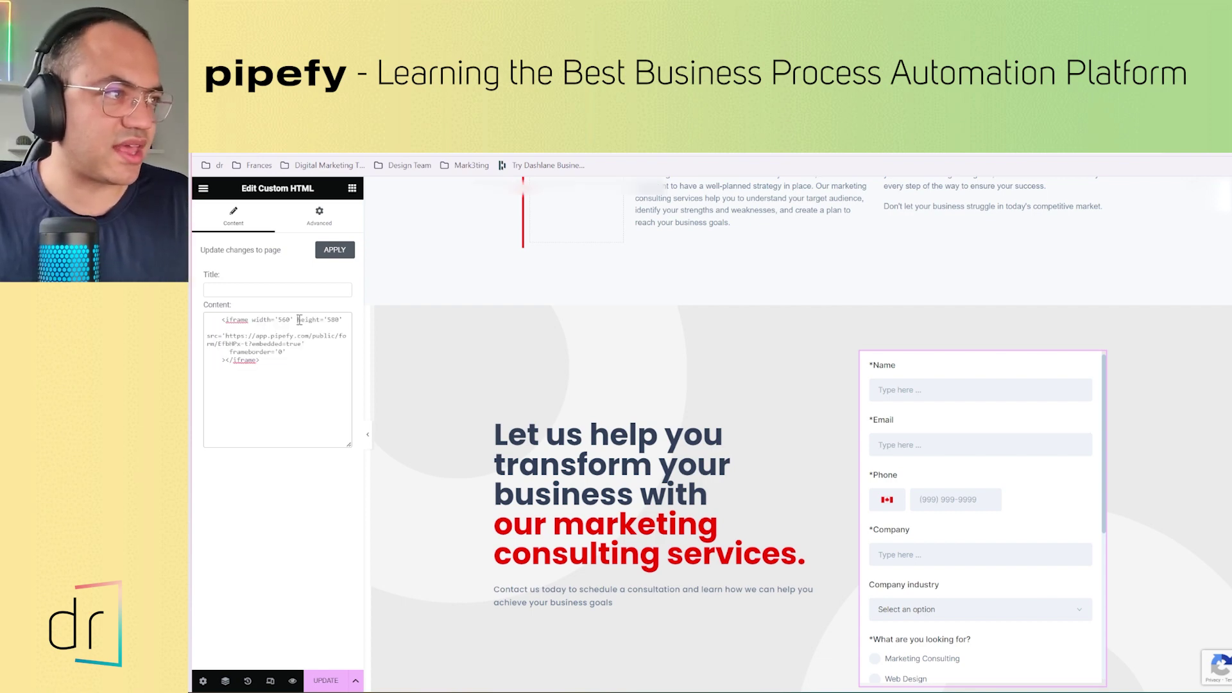
scroll(948, 504, down, 5)
scroll(948, 504, up, 4)
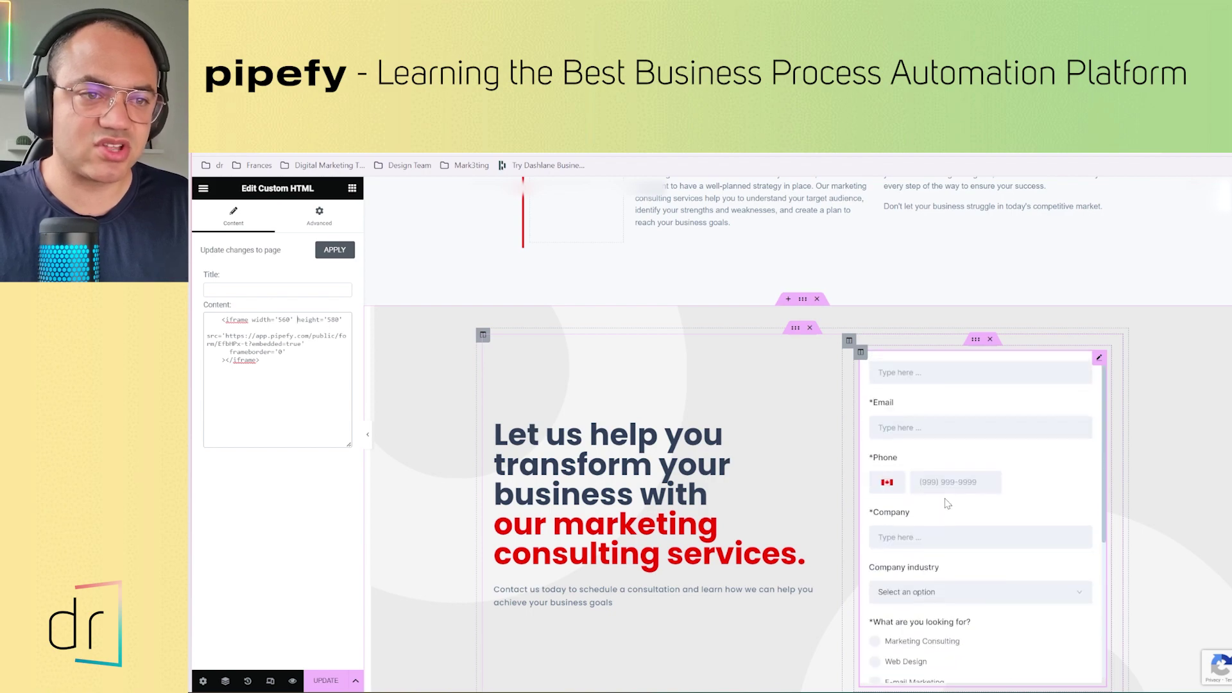
scroll(948, 504, up, 1)
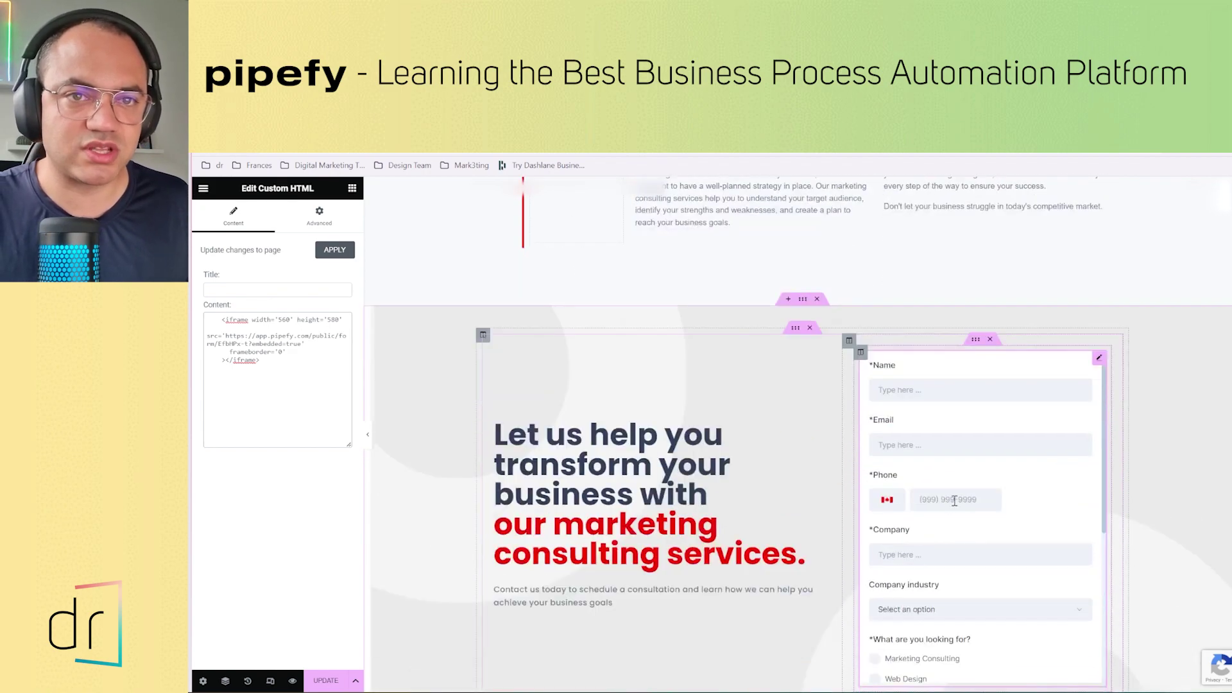
scroll(834, 417, down, 3)
scroll(982, 353, down, 3)
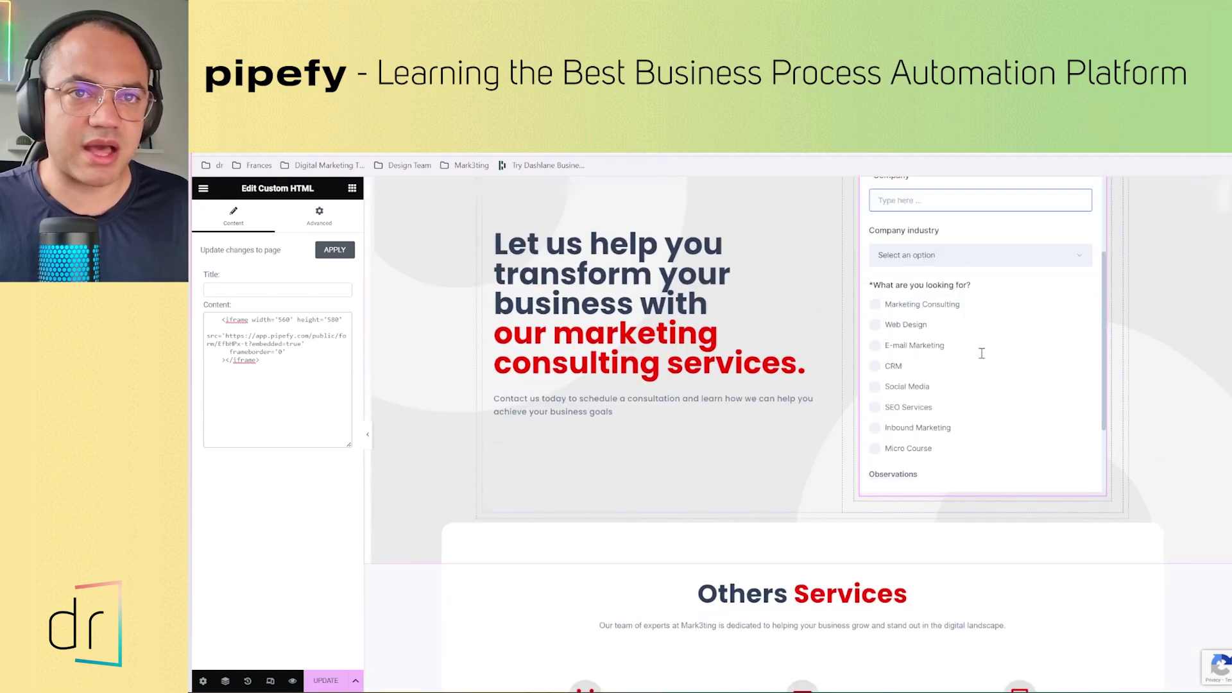
scroll(982, 353, down, 2)
scroll(984, 376, up, 5)
scroll(1128, 412, up, 3)
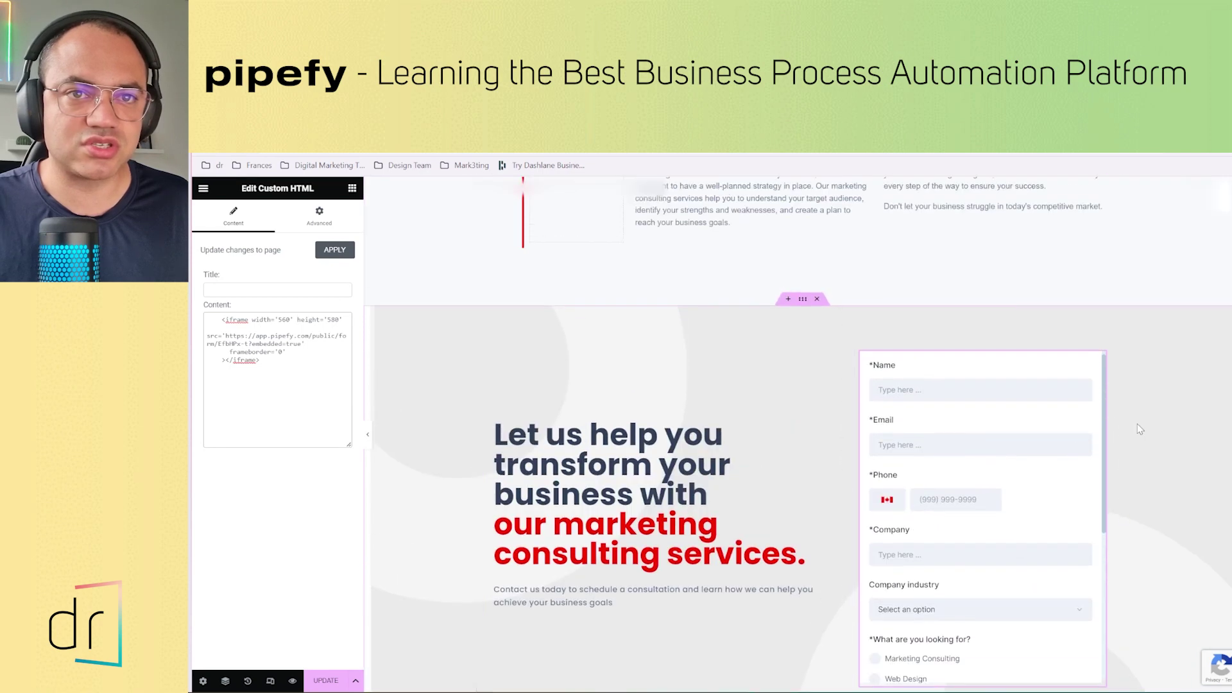
scroll(1073, 472, down, 5)
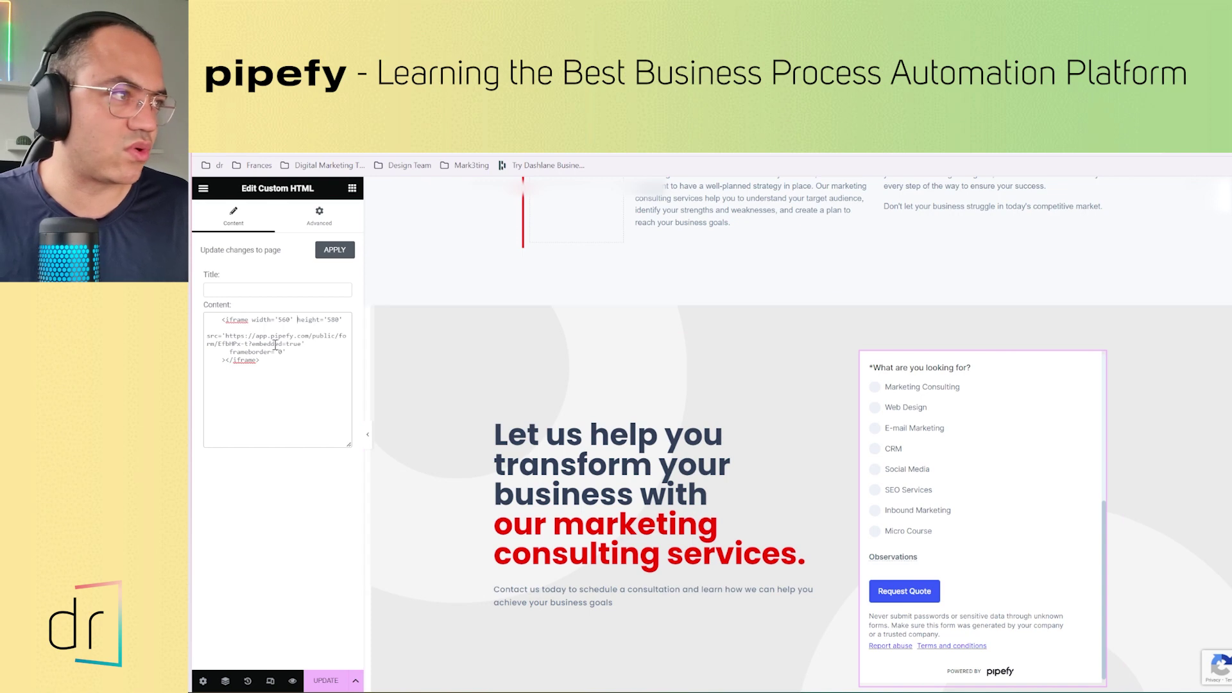
Change the iframe height from 580 to 1080 in the Custom HTML code and apply it
key(Delete)
text(10)
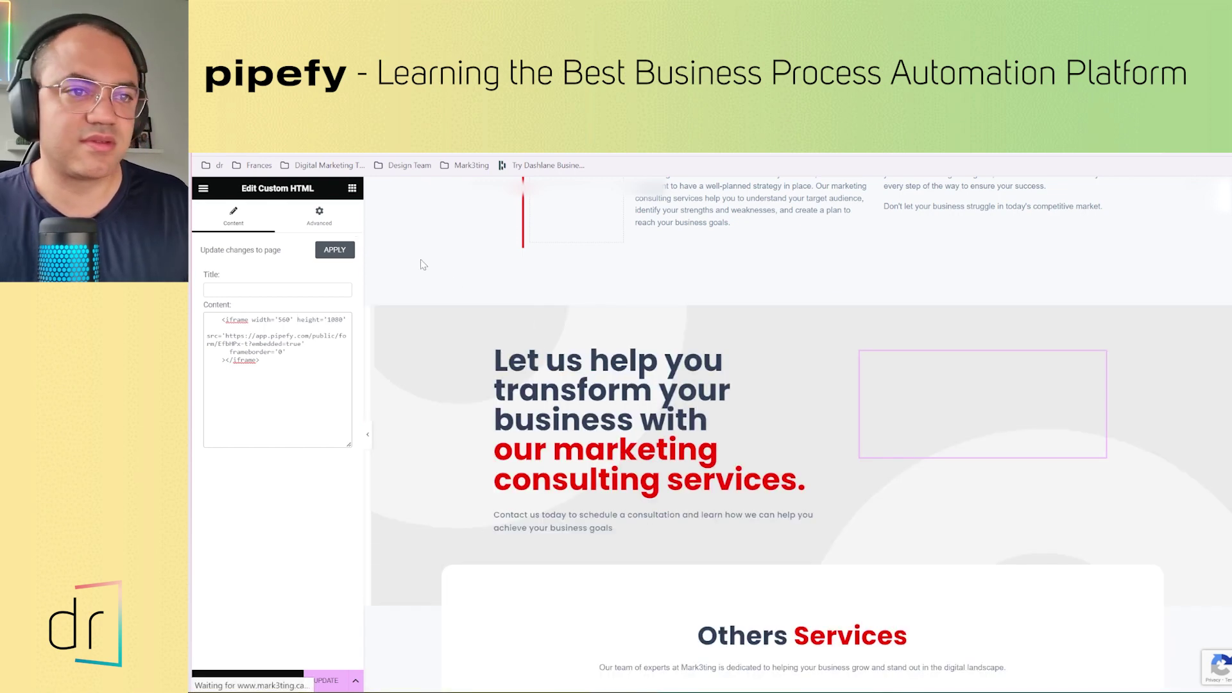
scroll(995, 455, down, 5)
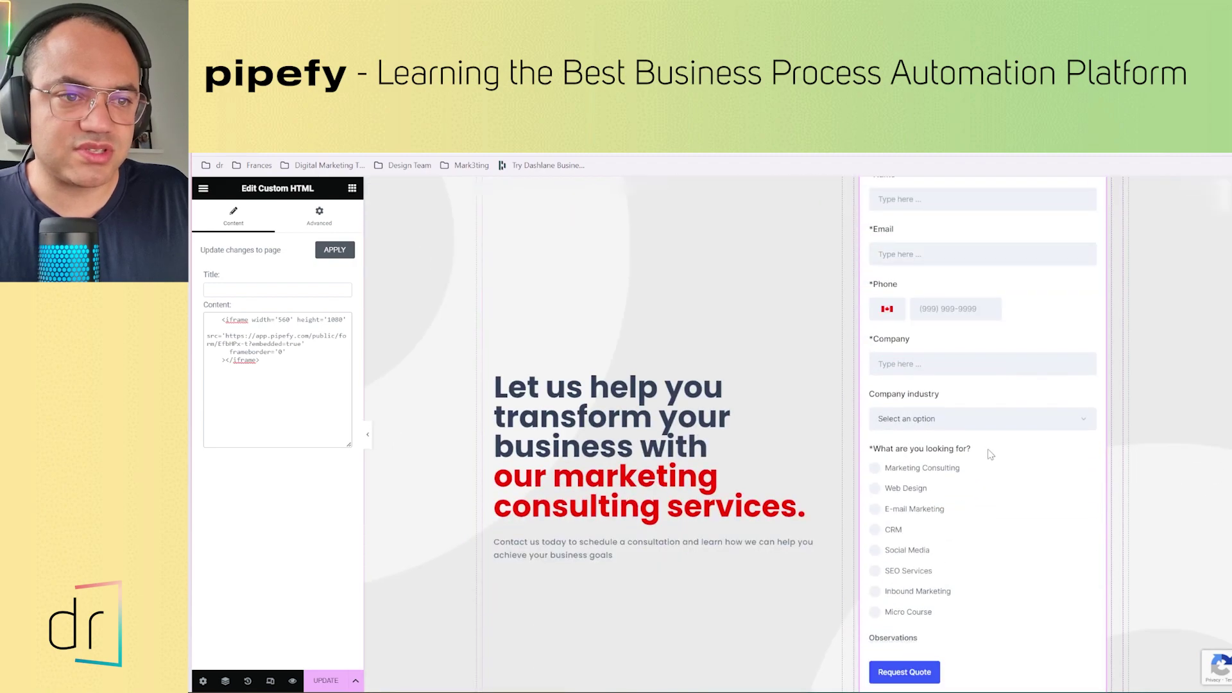
scroll(1013, 571, up, 6)
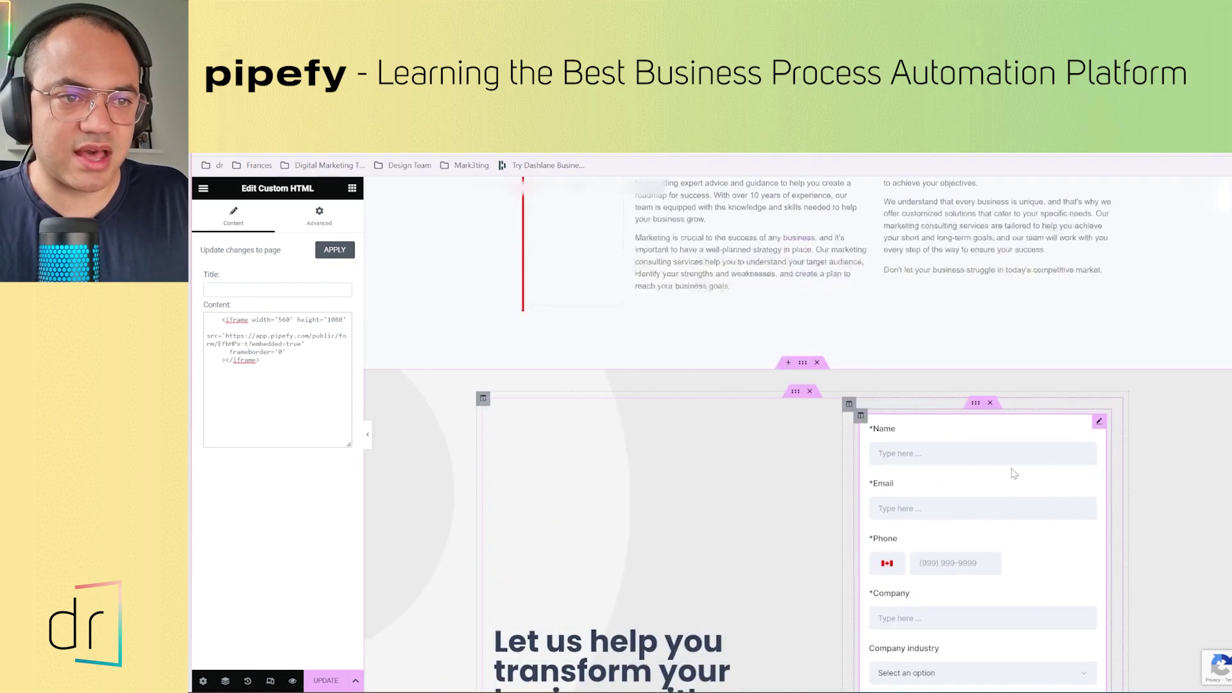
scroll(1014, 475, down, 5)
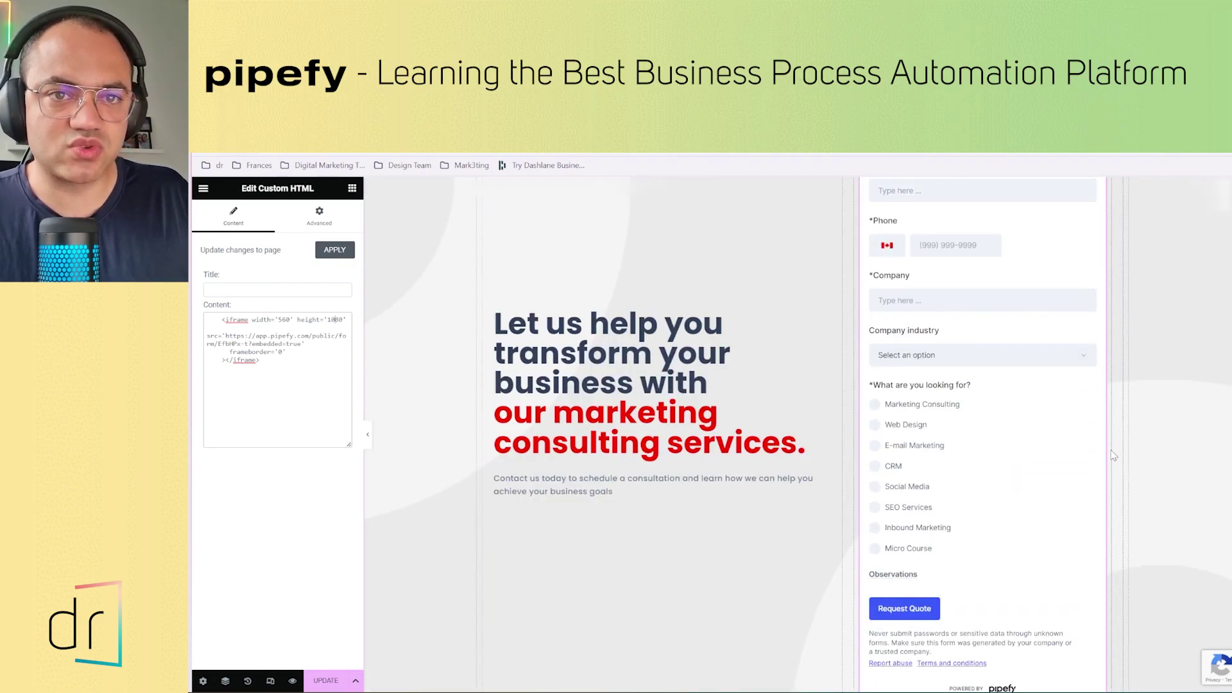
click(334, 250)
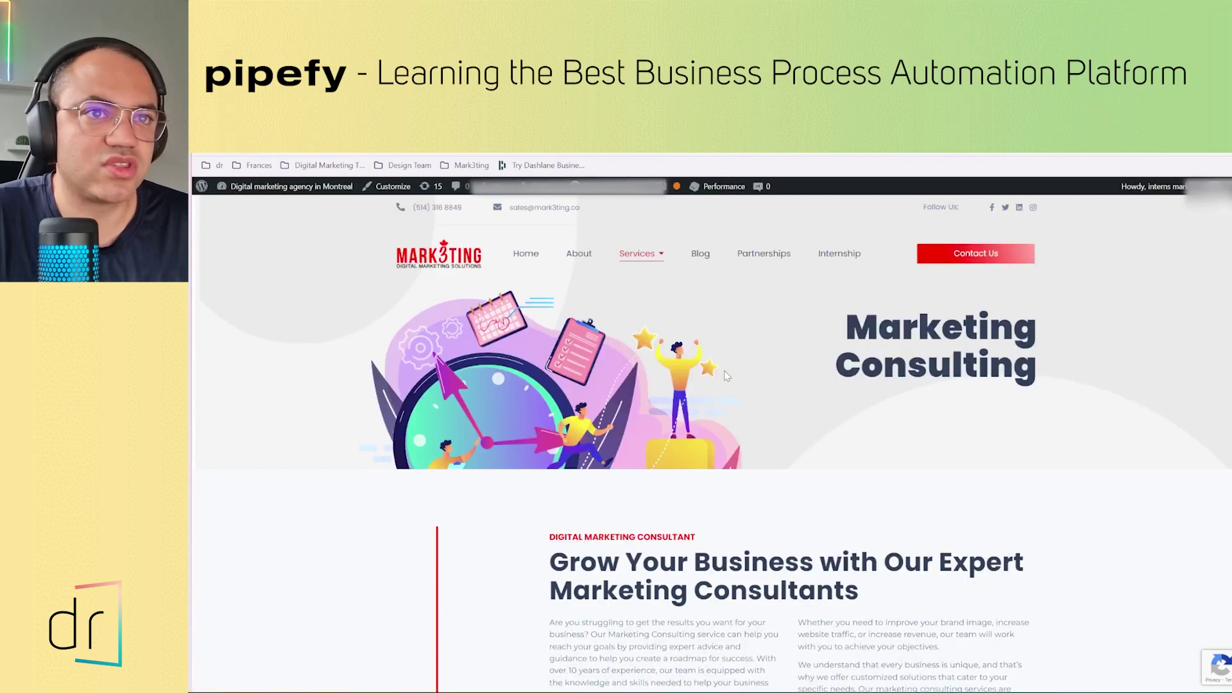
On the live page's embedded Pipefy form, enter a test name and e-mail address
scroll(727, 376, down, 12)
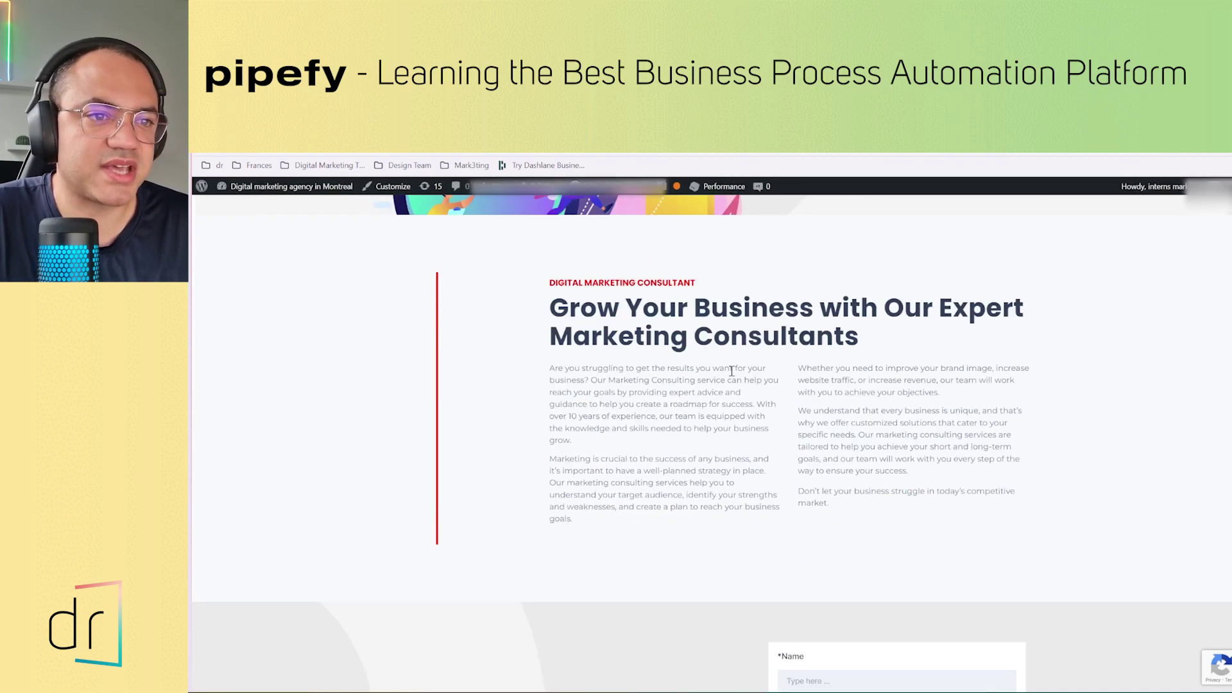
scroll(903, 399, down, 4)
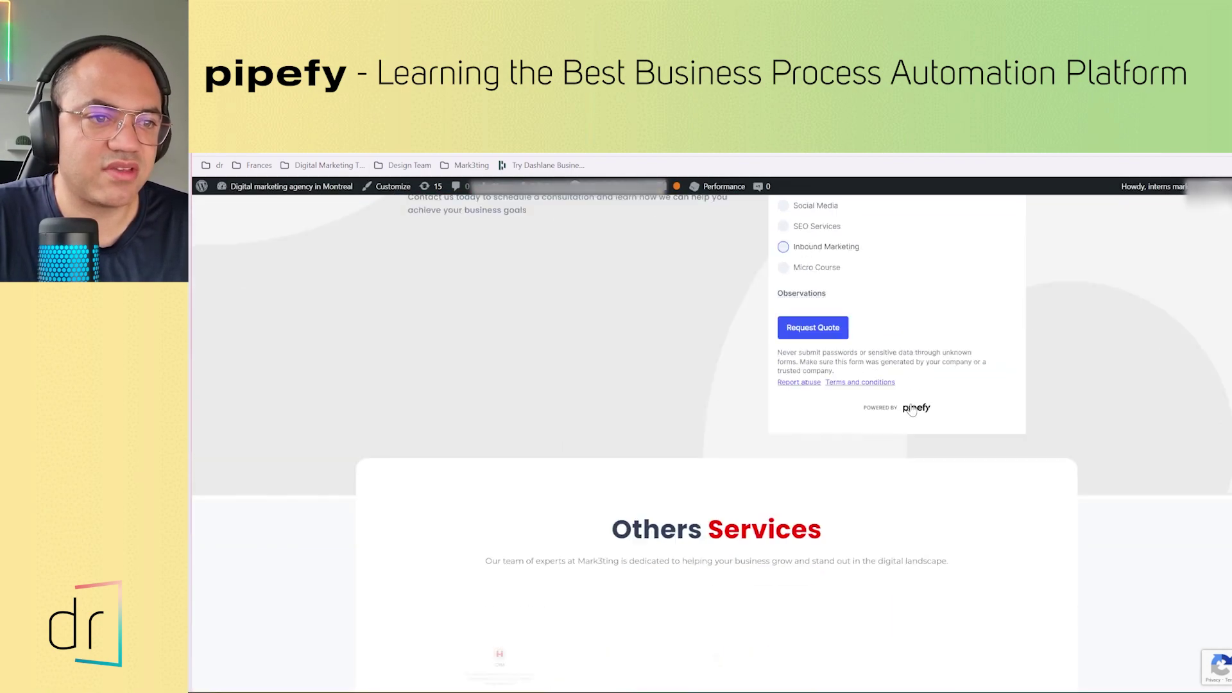
scroll(903, 385, up, 10)
scroll(903, 371, down, 3)
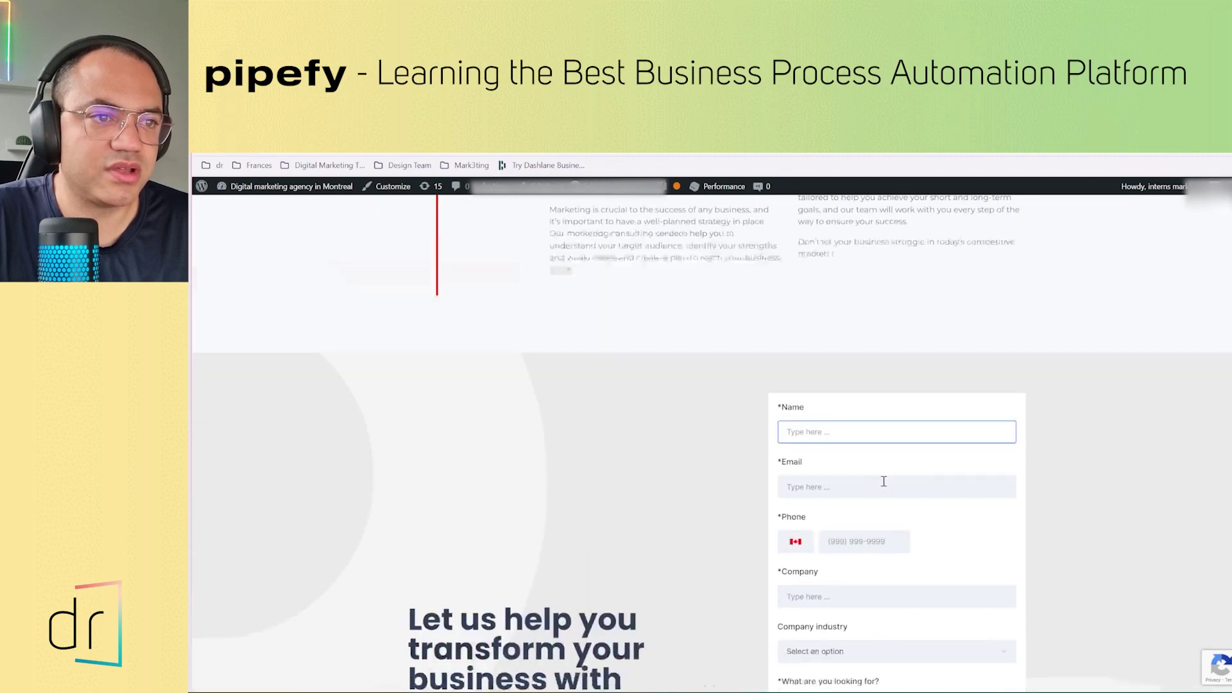
click(878, 303)
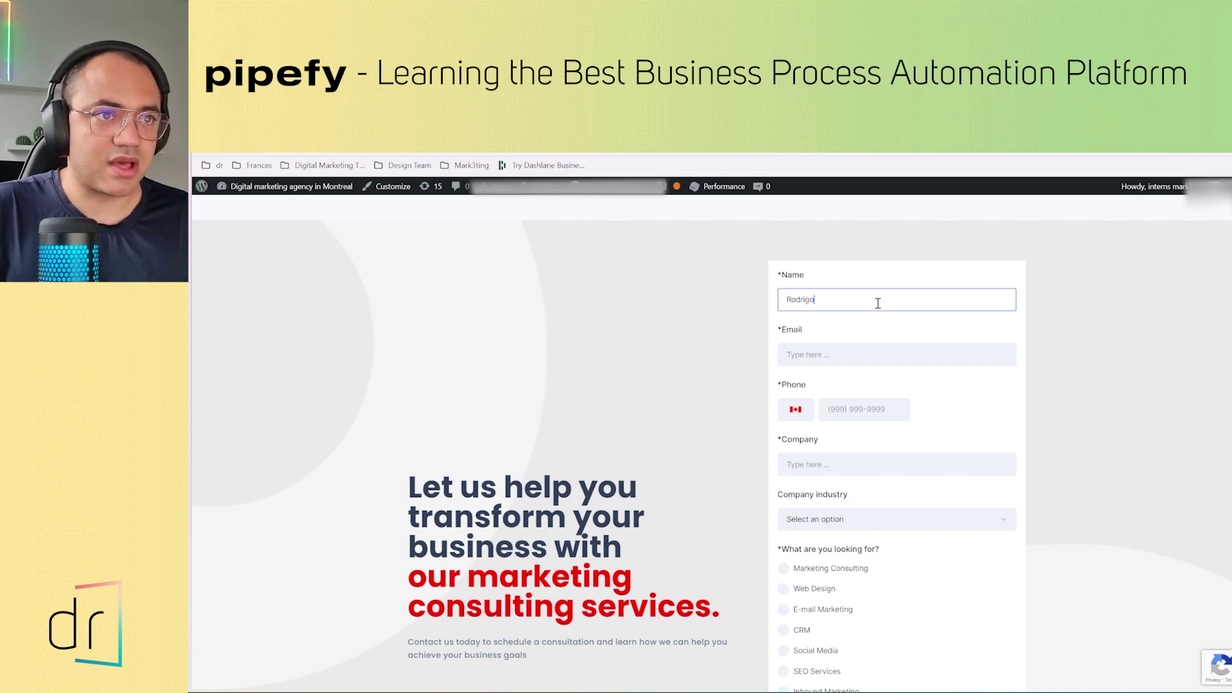
click(876, 353)
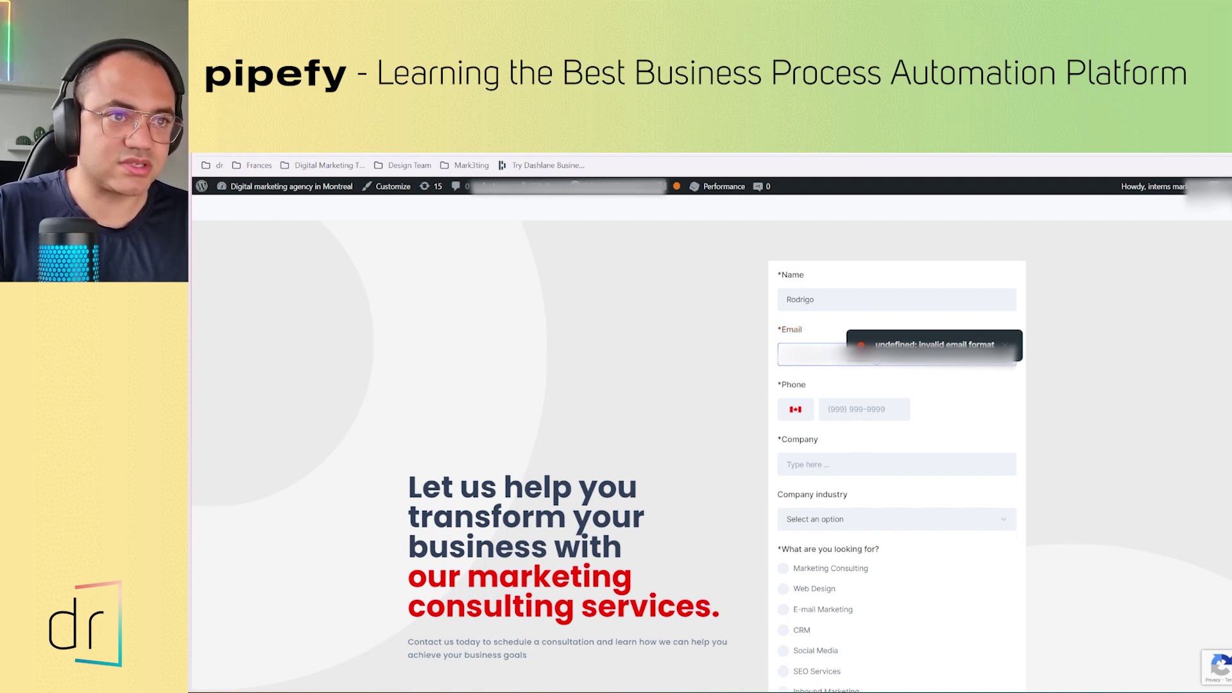
click(866, 374)
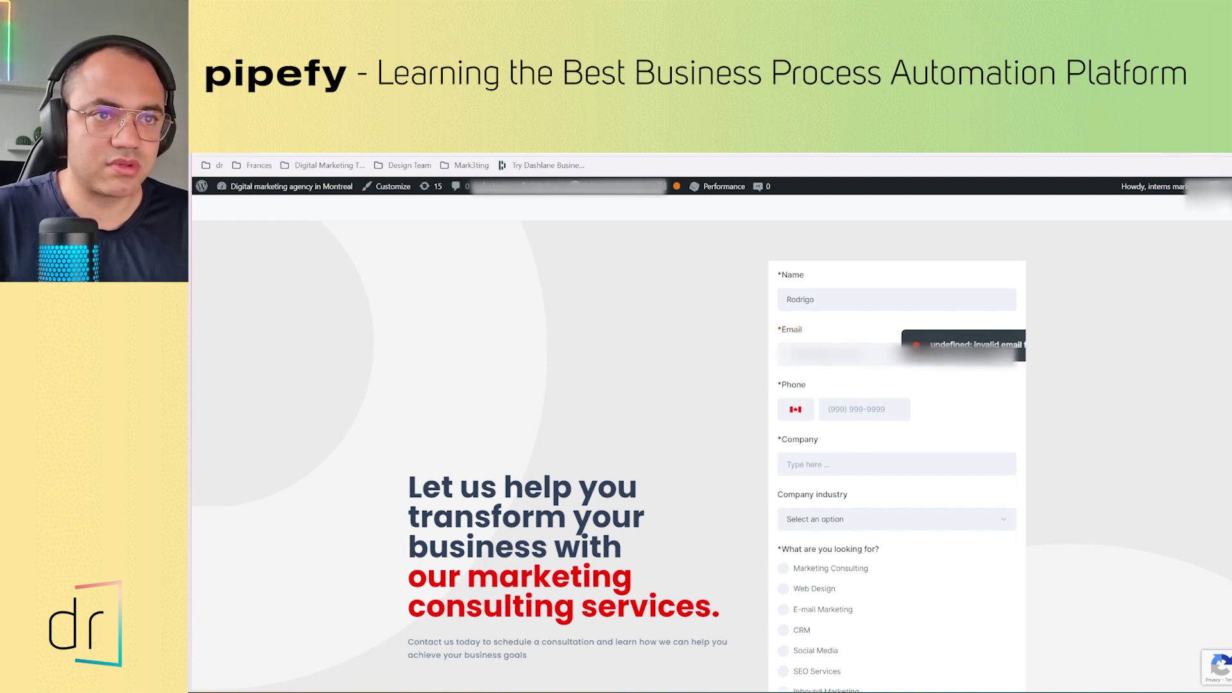
click(956, 356)
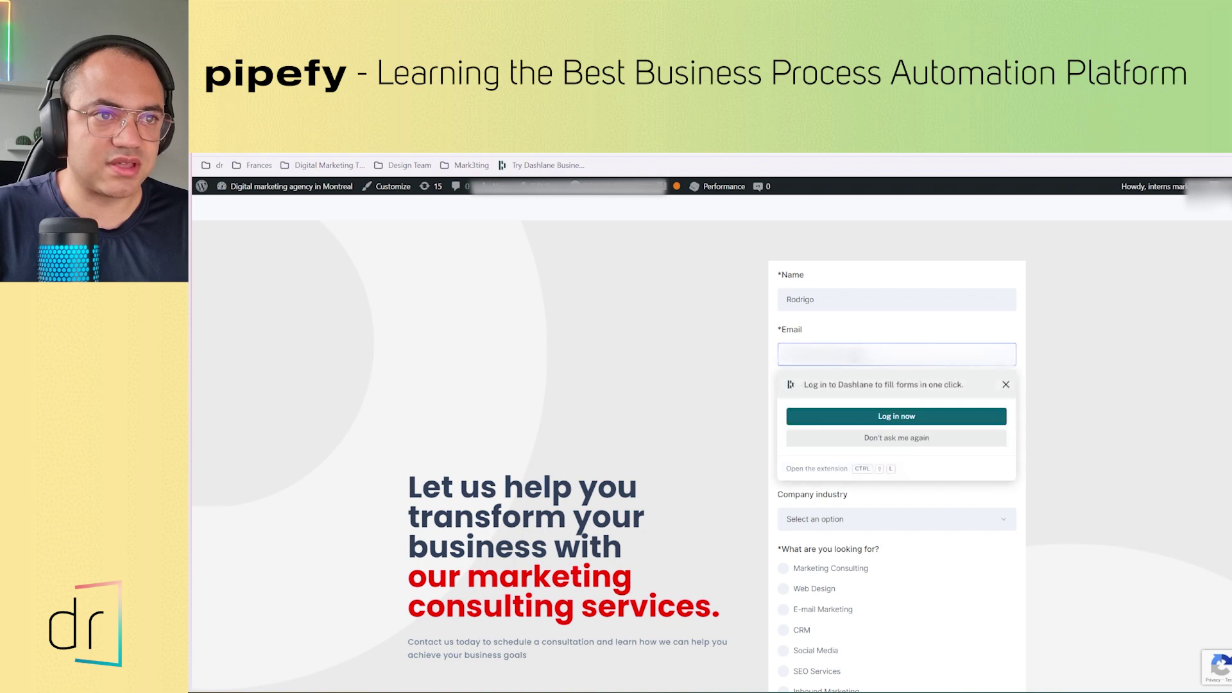
click(919, 331)
Enter a test phone number and company 'mark3ting', then open the Company industry list
click(860, 404)
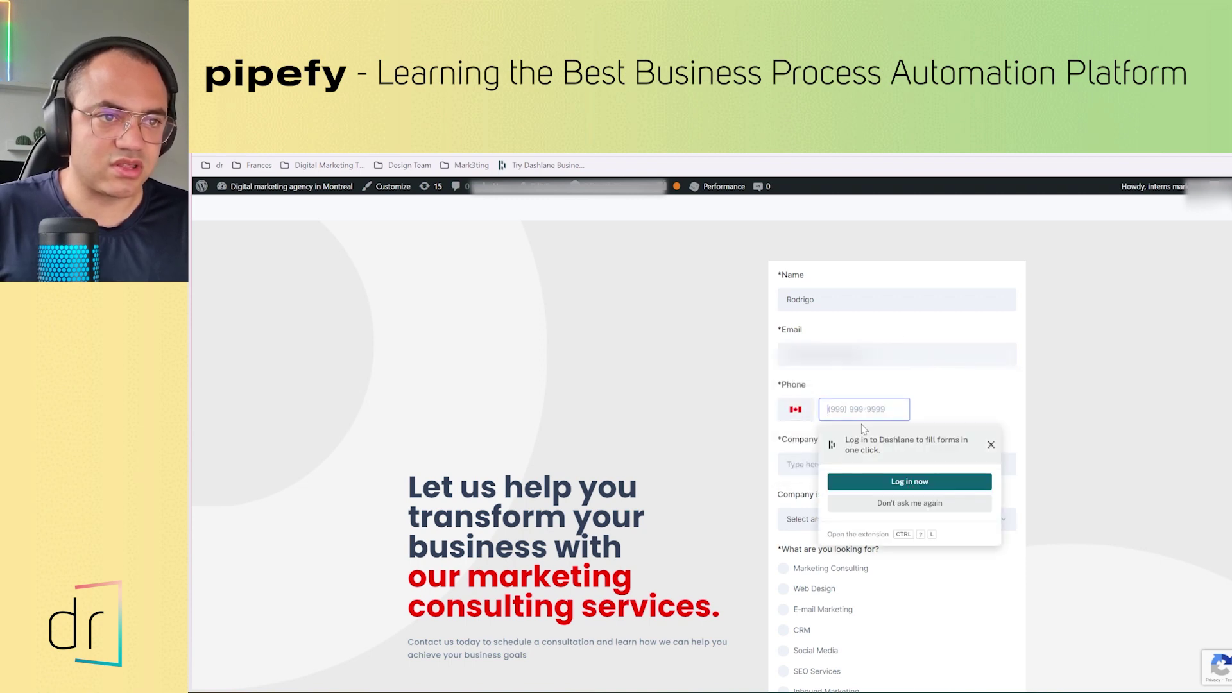
text(444) )
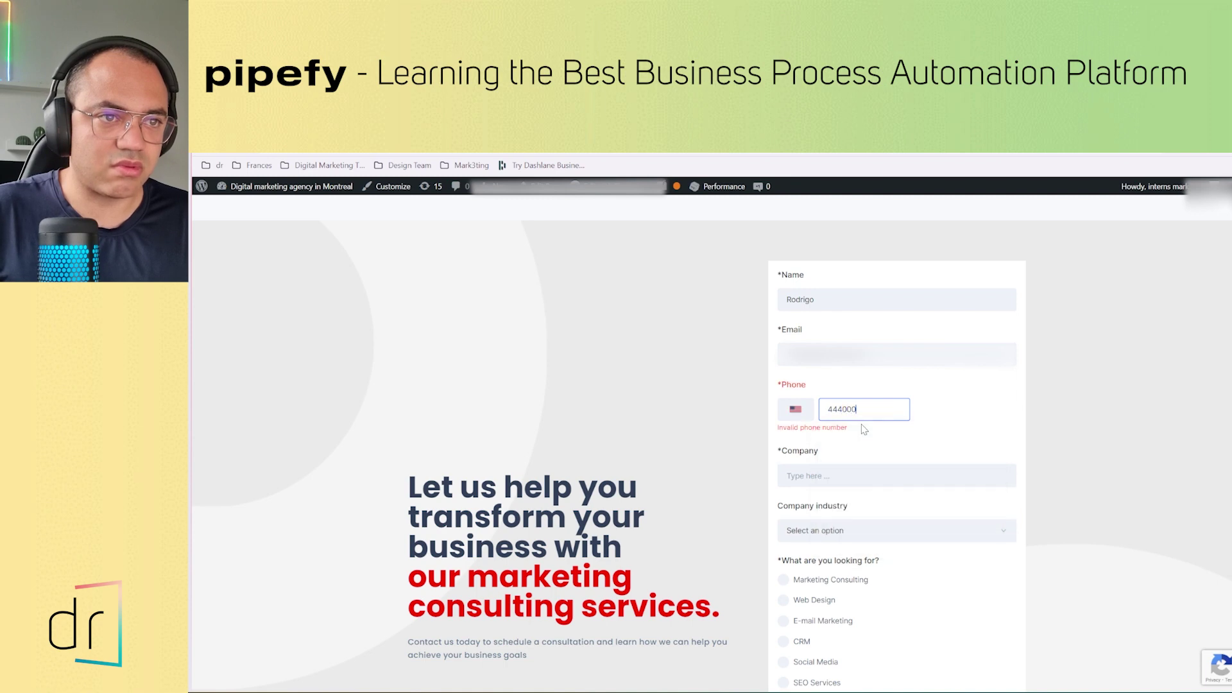
text(000-0000)
click(857, 450)
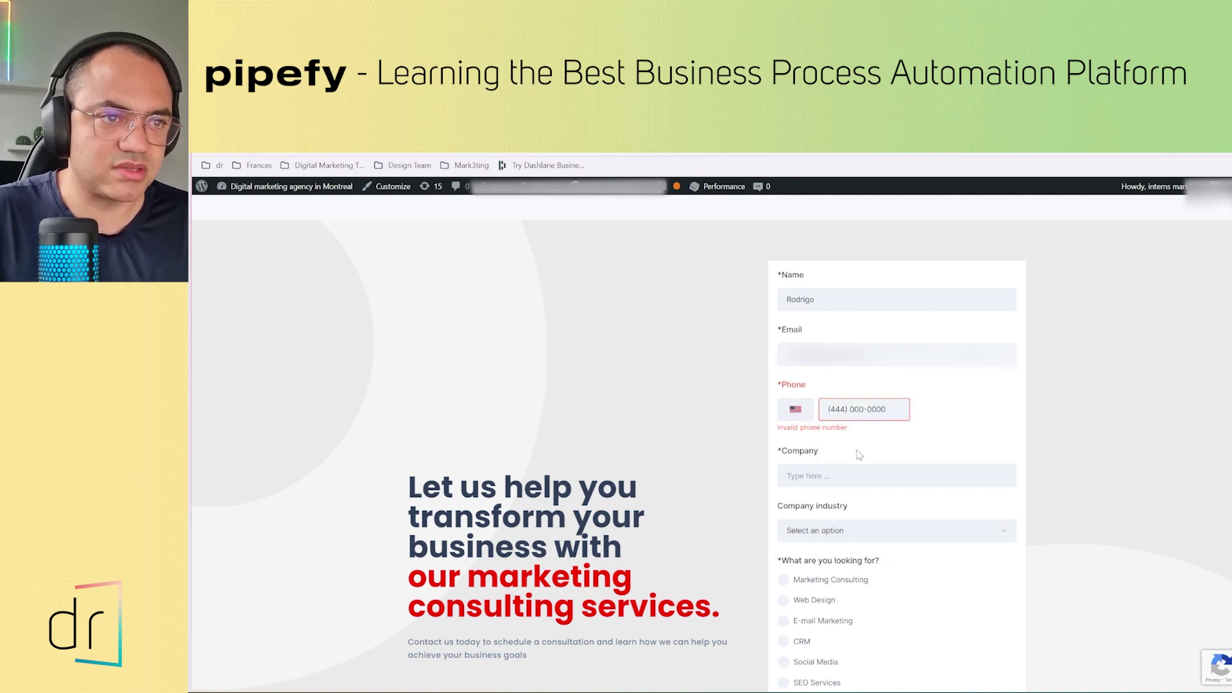
click(856, 466)
text(mark)
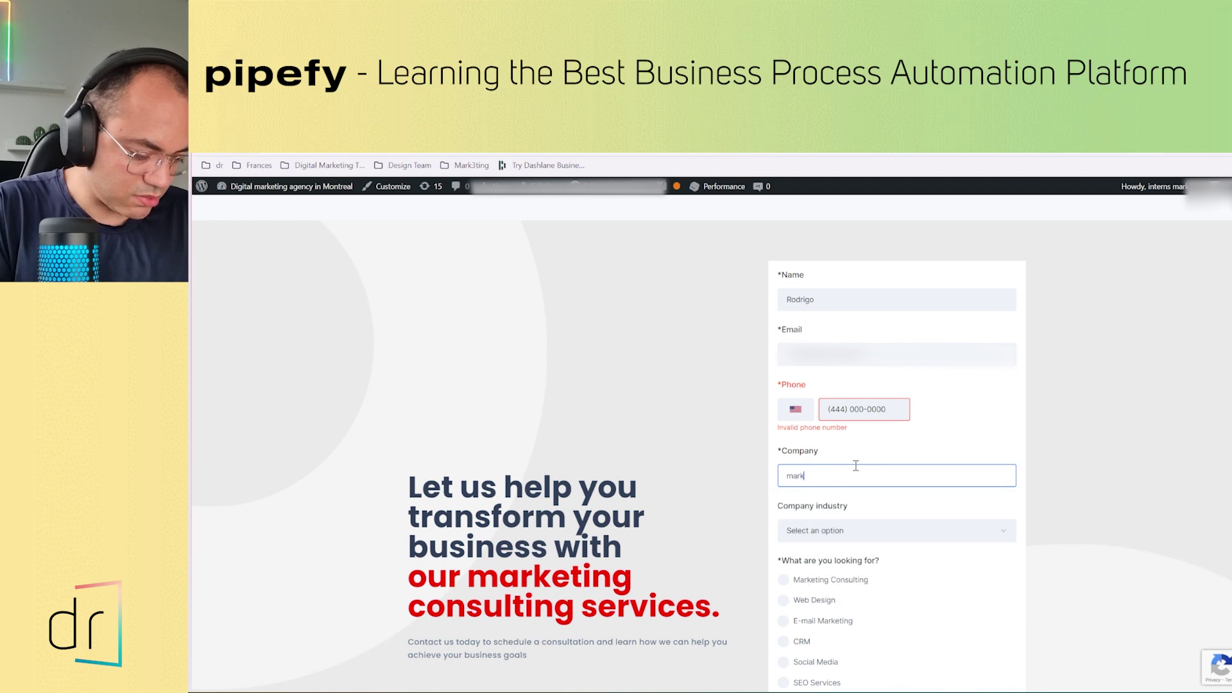
text(3ting)
click(860, 538)
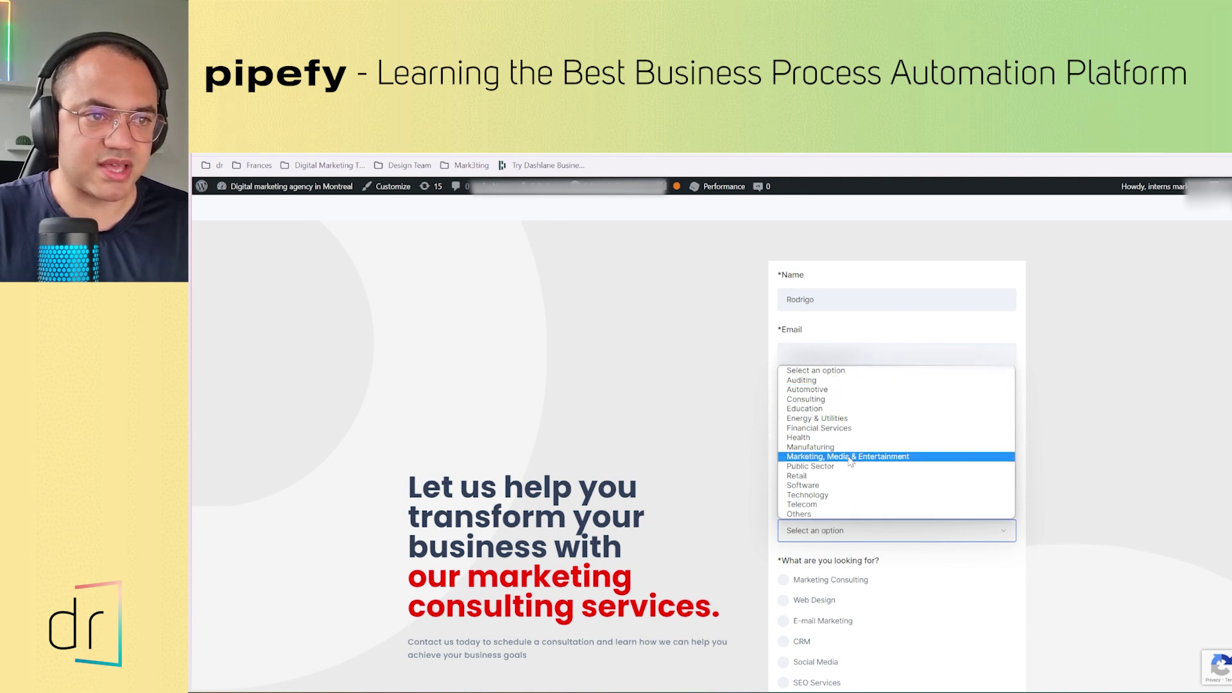
Choose industry Marketing, Media & Entertainment and tick Marketing Consulting as the requested service
click(847, 456)
scroll(900, 545, down, 2)
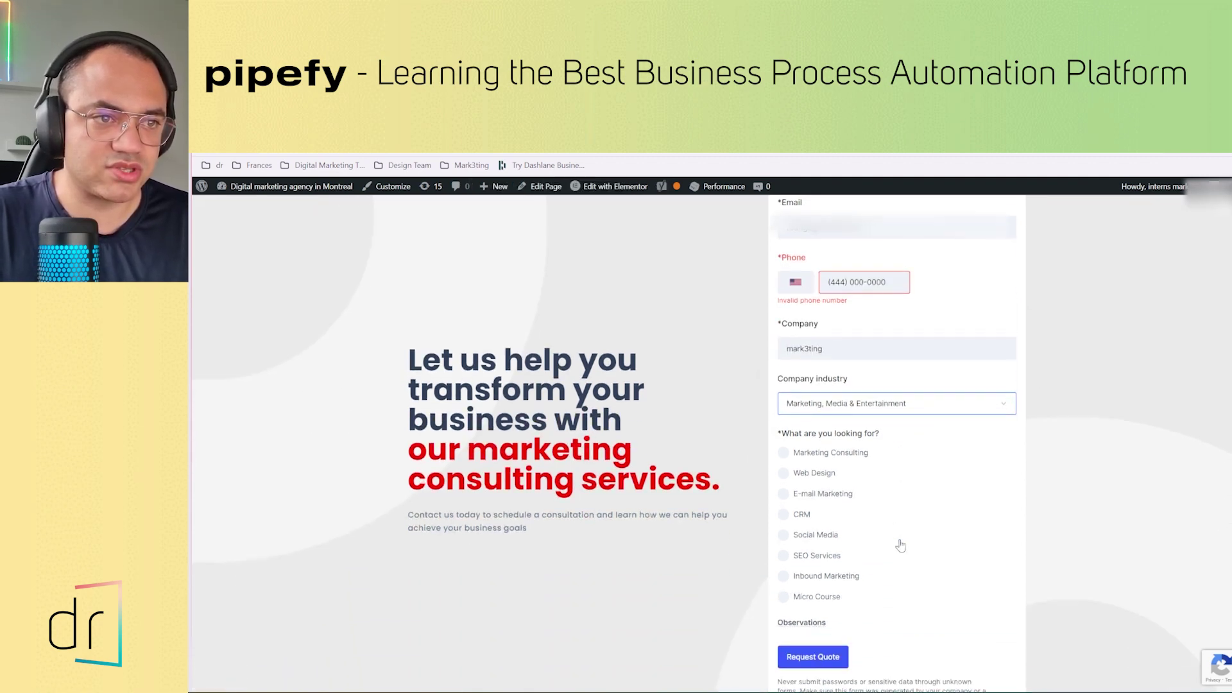
click(783, 453)
scroll(911, 568, down, 1)
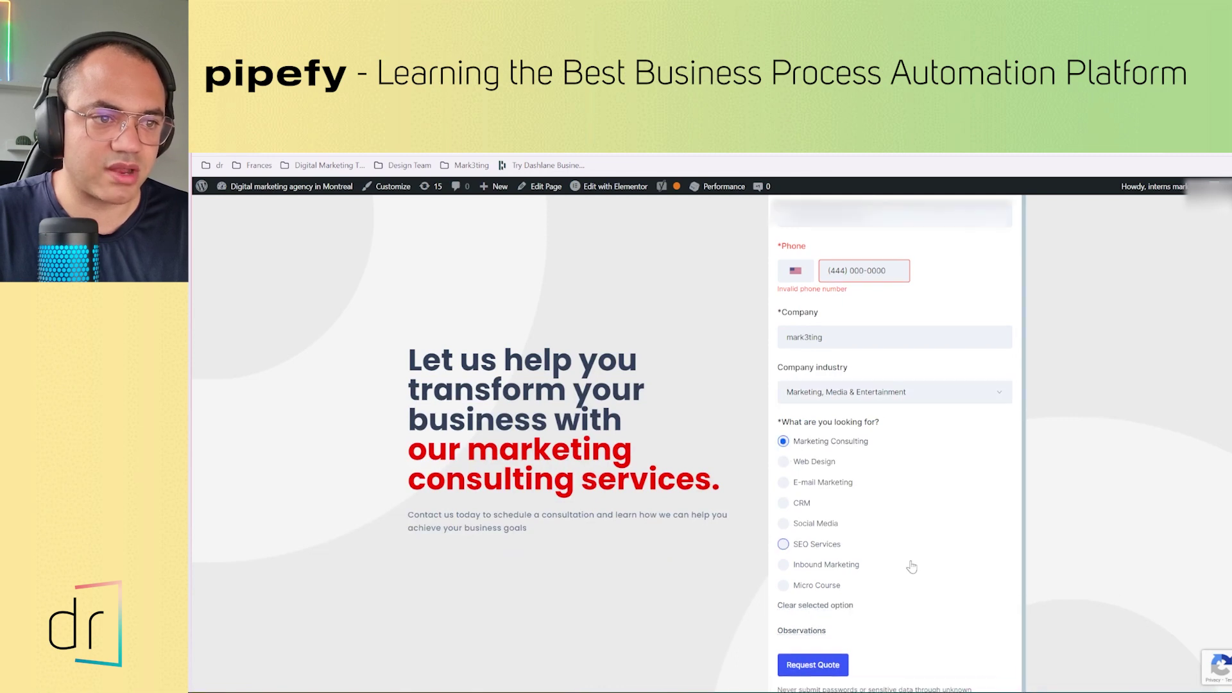
scroll(807, 631, down, 2)
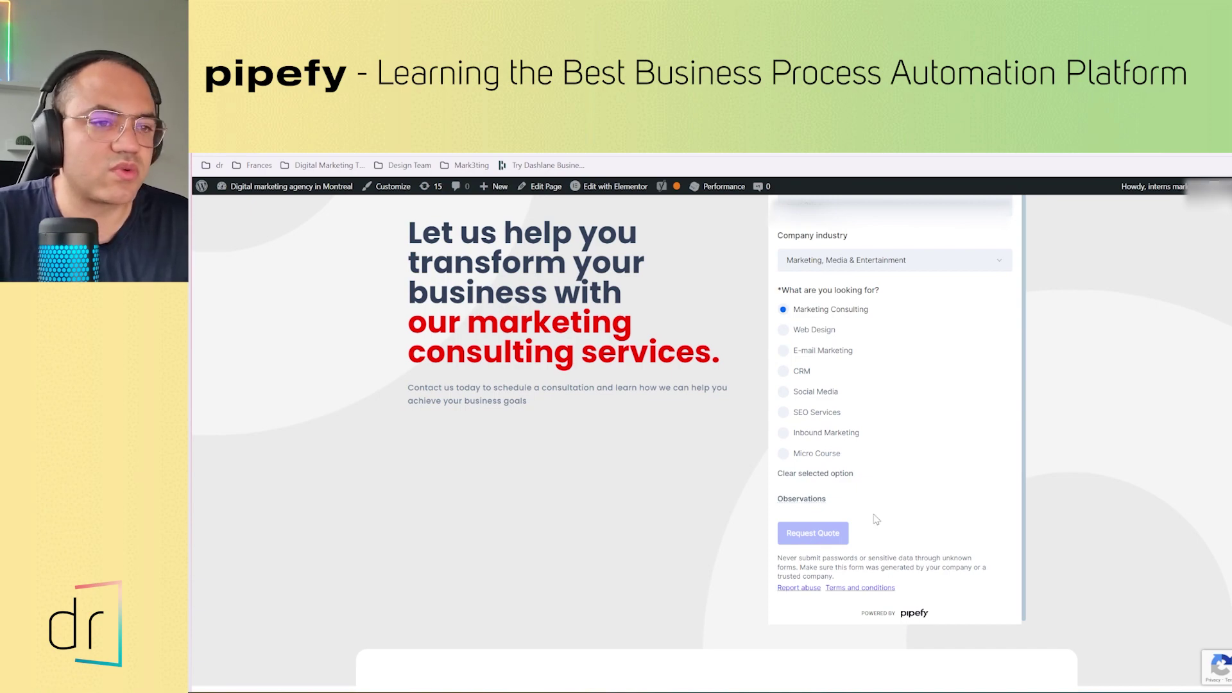
scroll(905, 549, down, 5)
scroll(904, 551, up, 6)
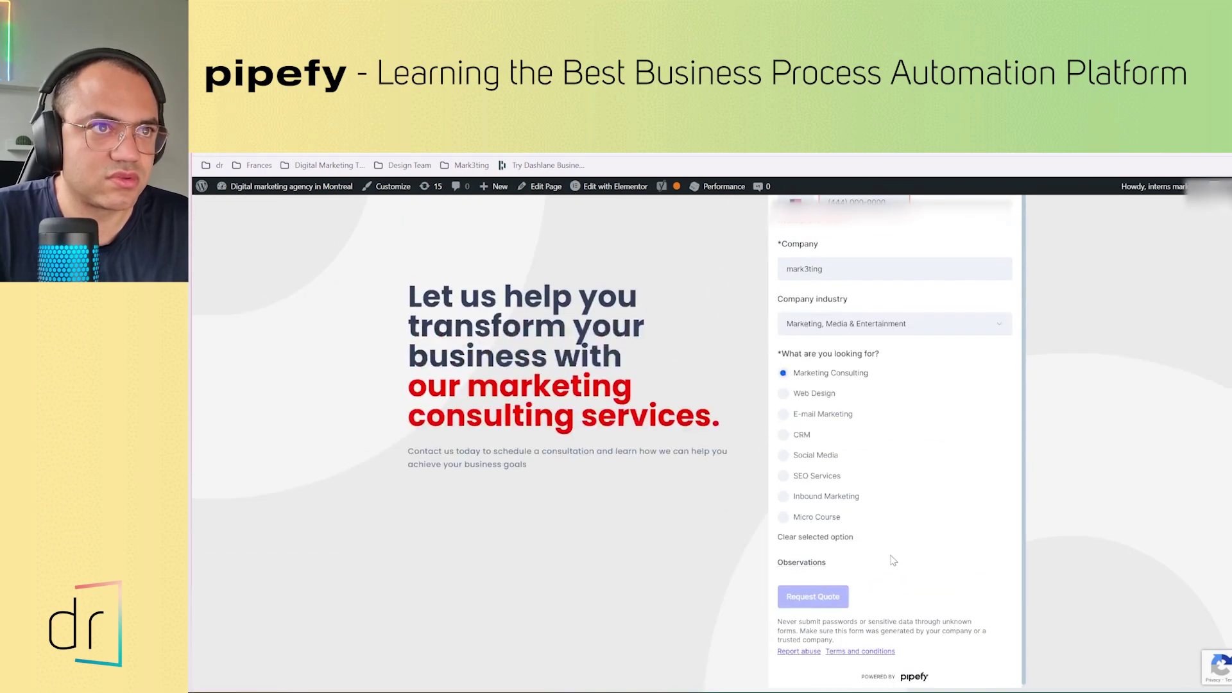
scroll(889, 552, up, 3)
Correct the phone to a valid Canadian number and submit the form with Request Quote
click(863, 409)
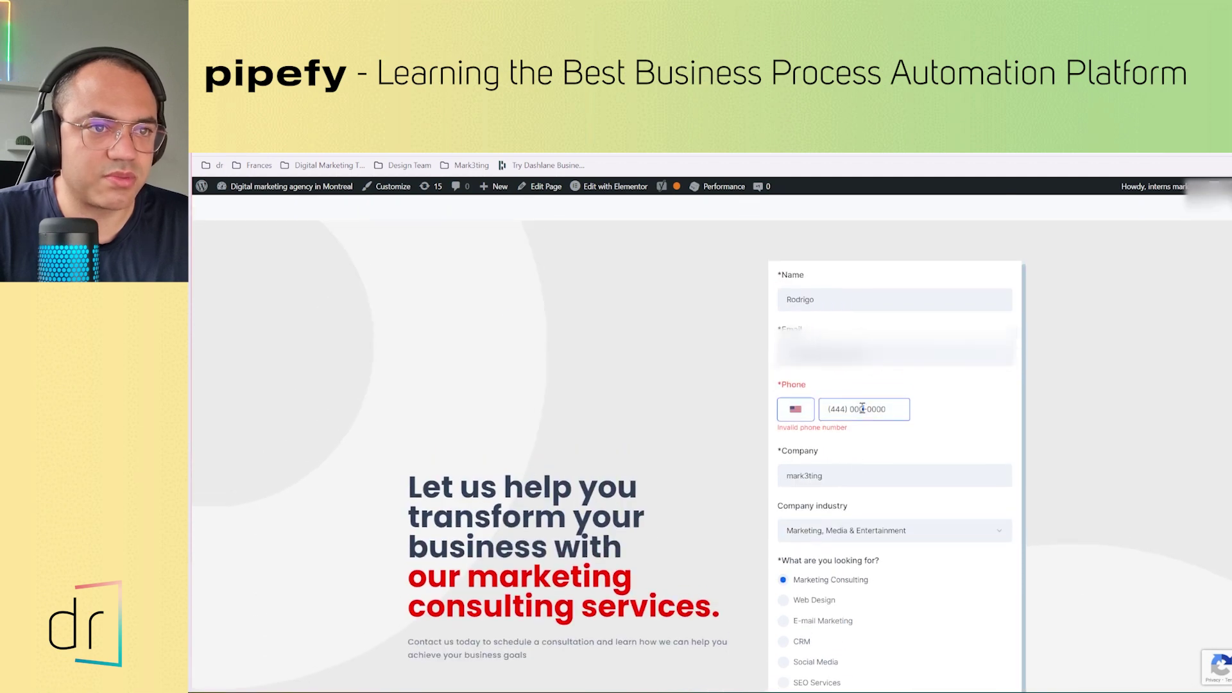
double_click(860, 409)
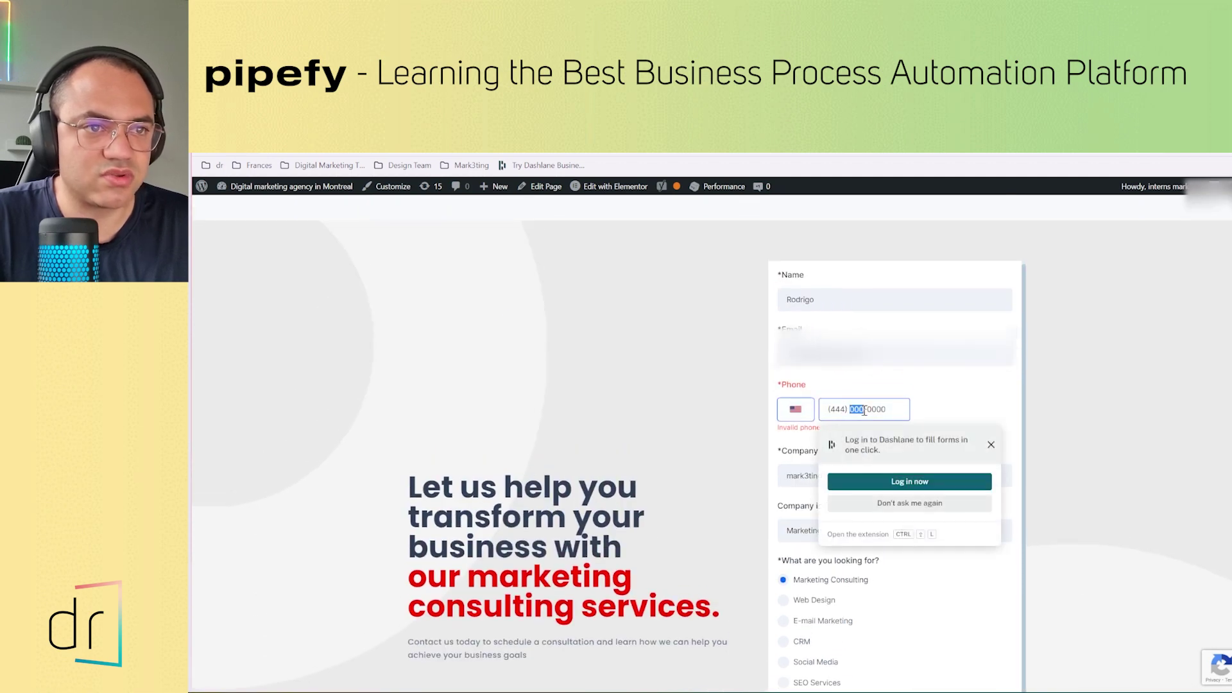
text(438)
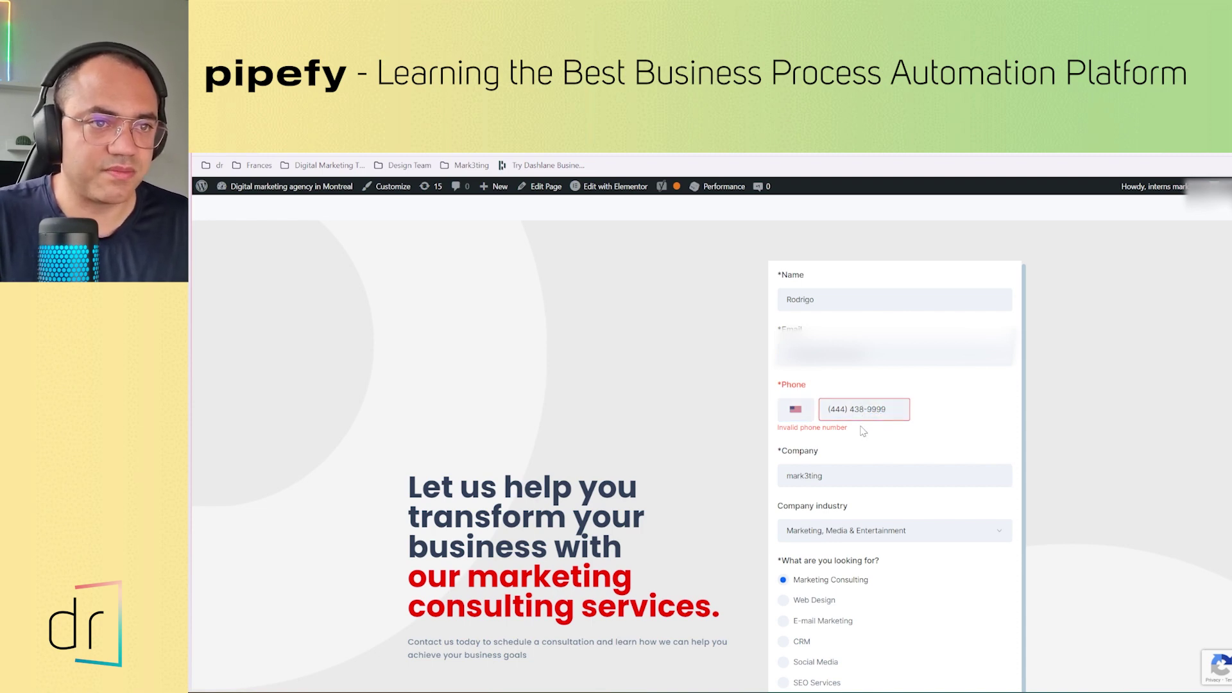
click(843, 410)
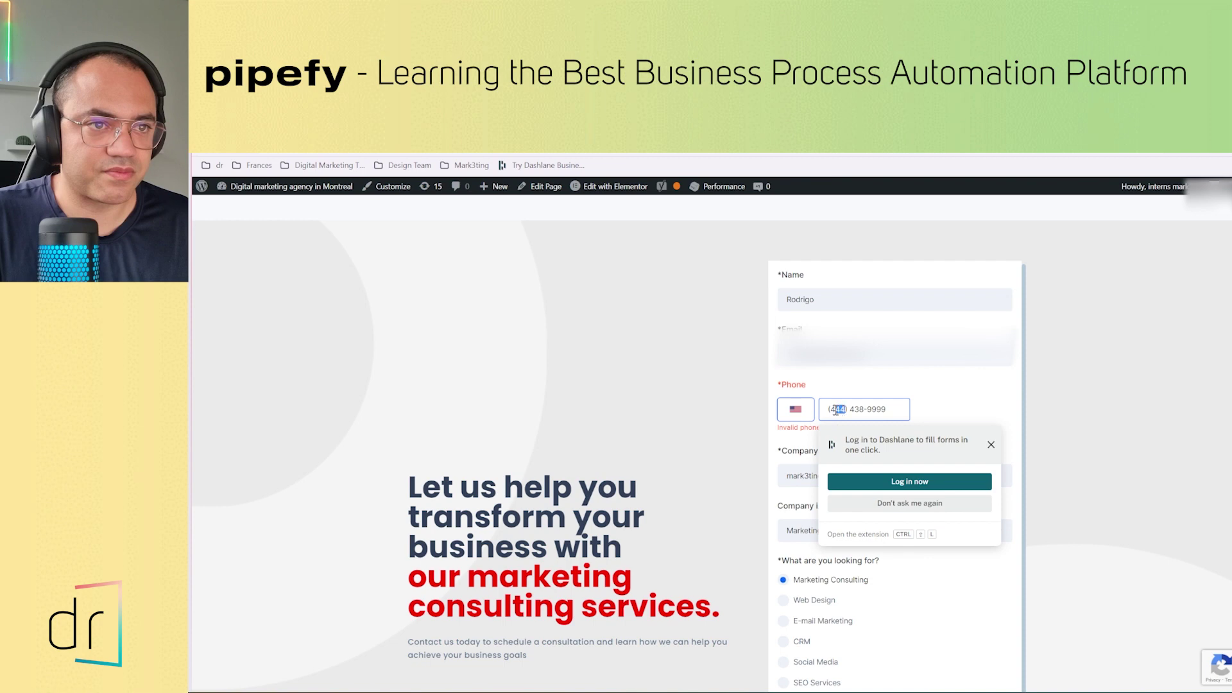
text(438) )
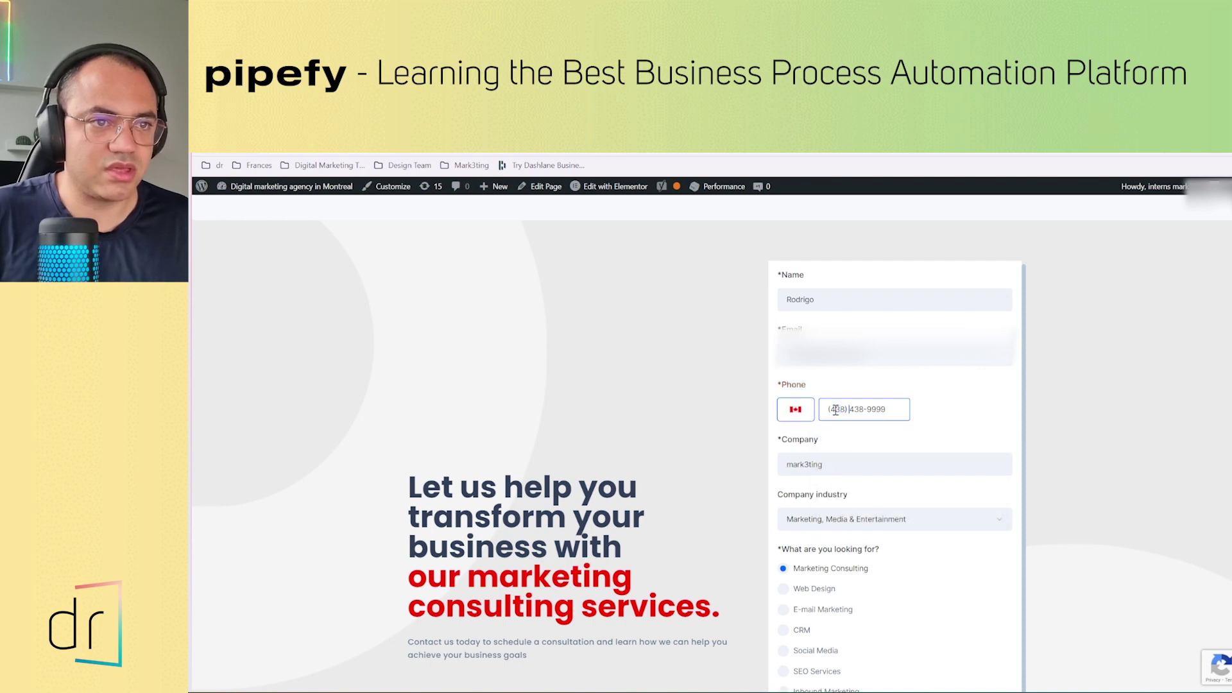
text(999)
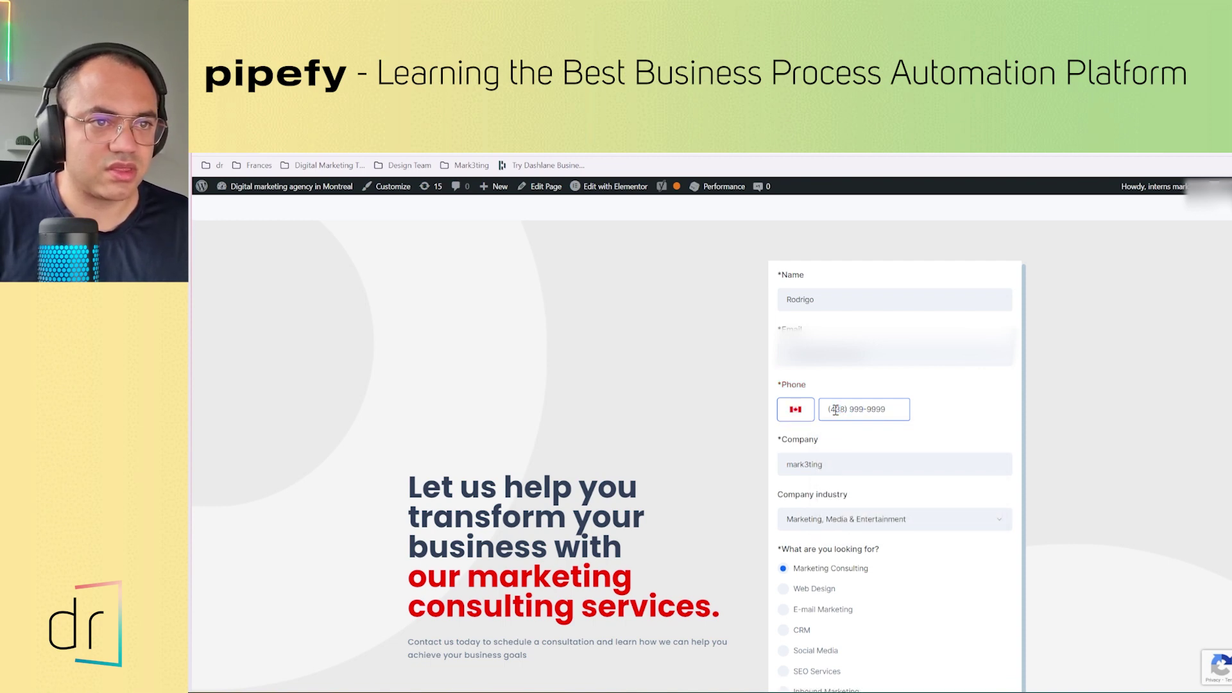
key(BackSpace)
key(BackSpace)
text(29-9999)
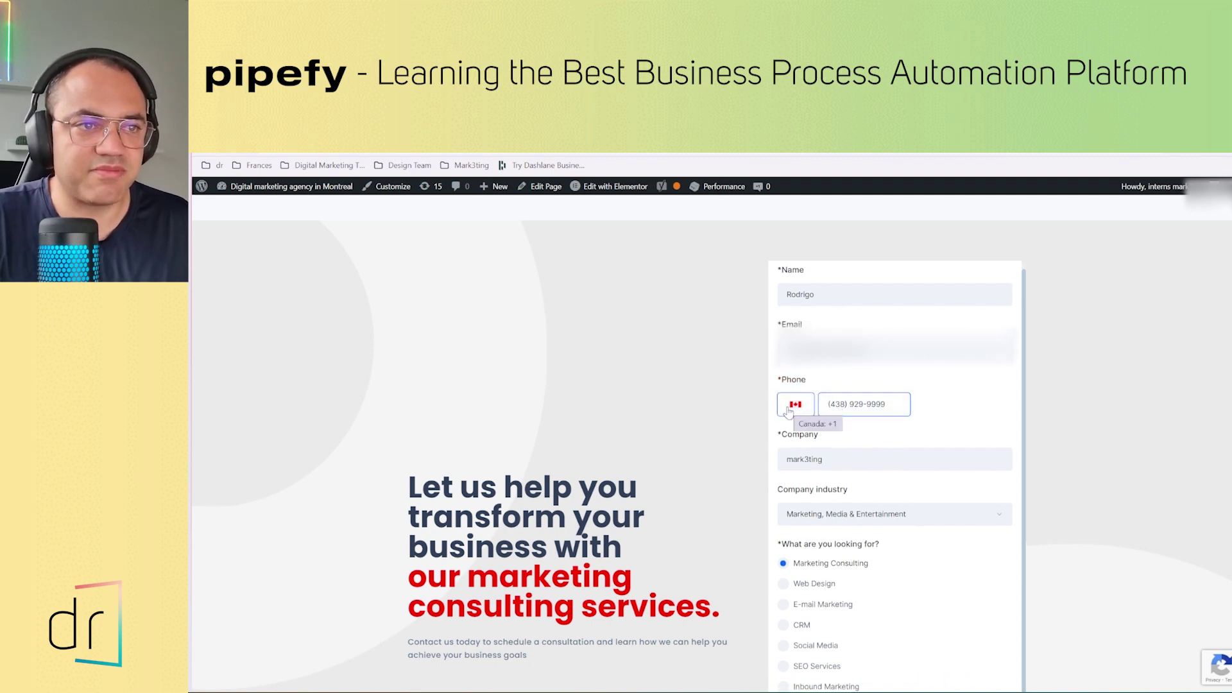
scroll(802, 415, down, 5)
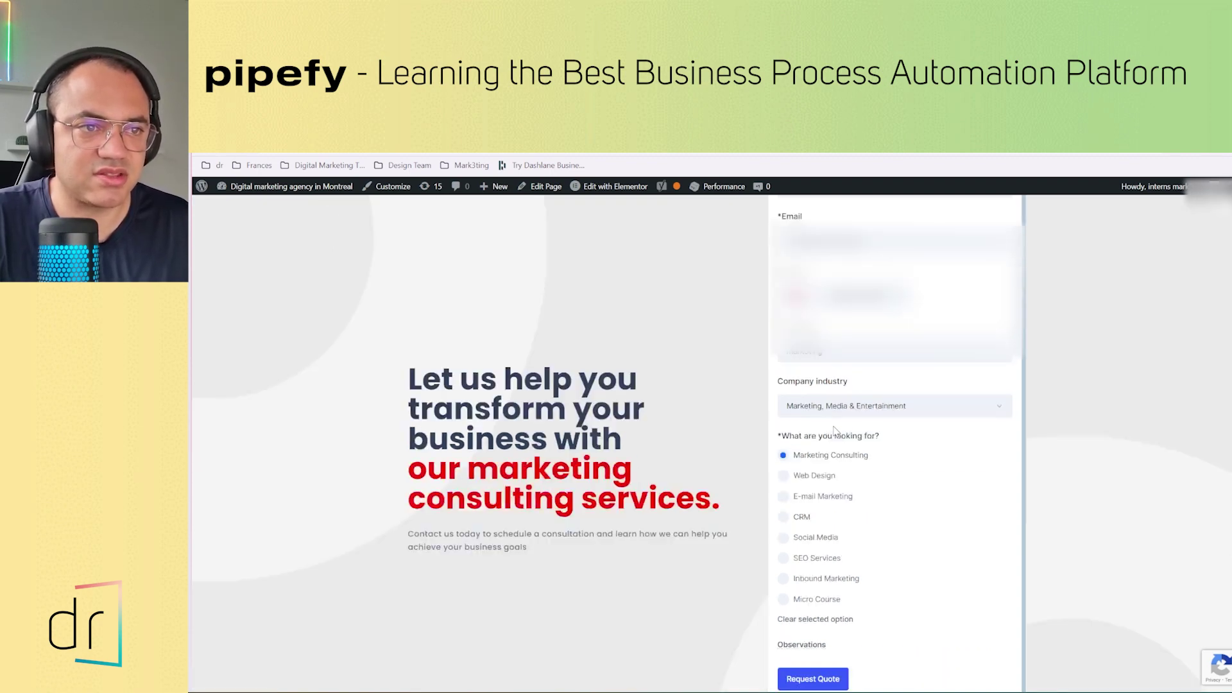
click(810, 414)
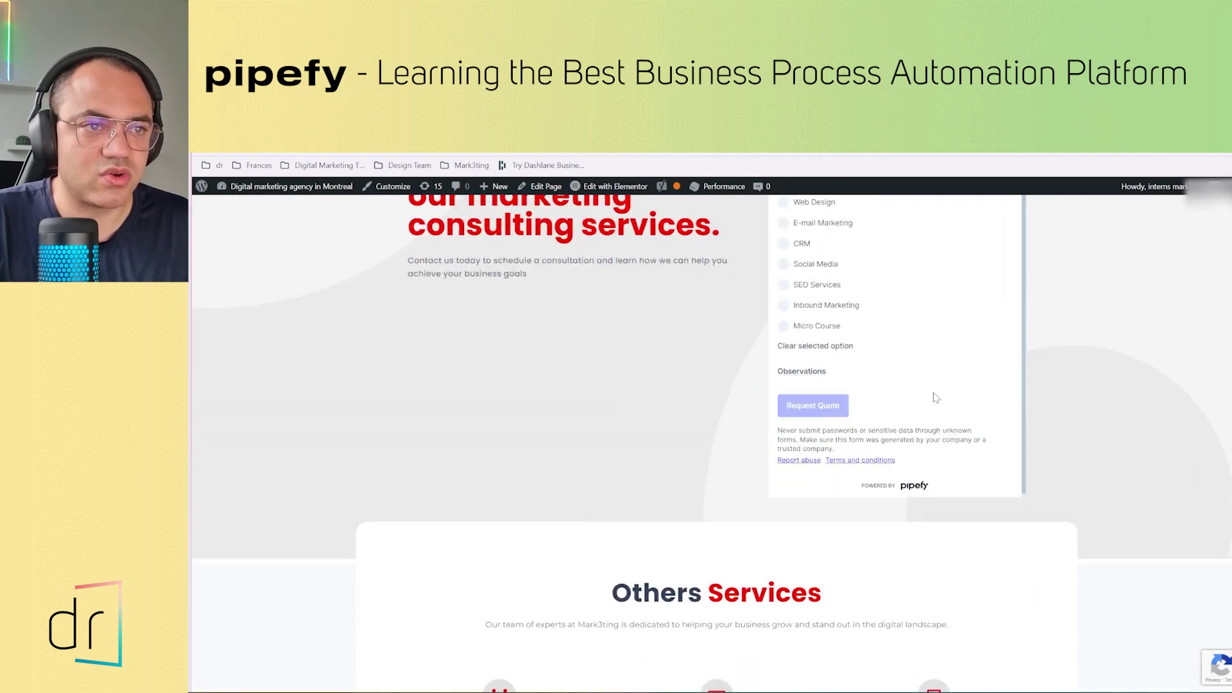